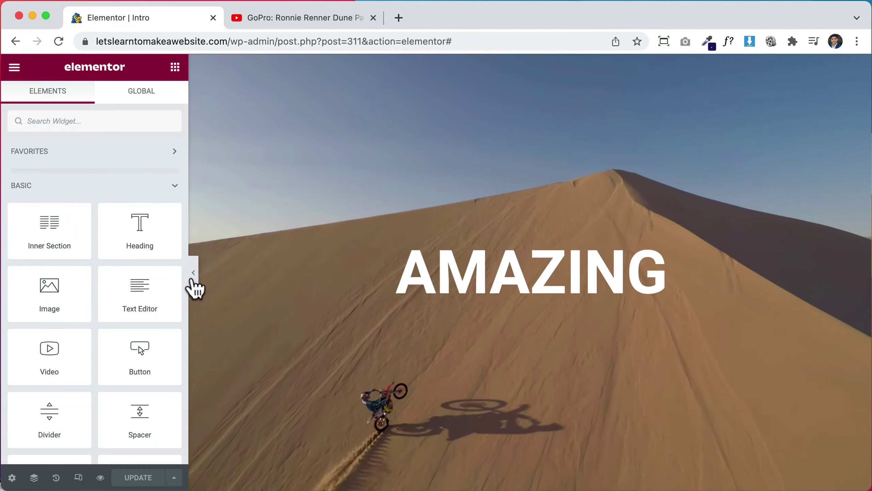
Collapse the widget panel, and move the empty column beside the STEP BY STEP text to the other side of its section
click(194, 282)
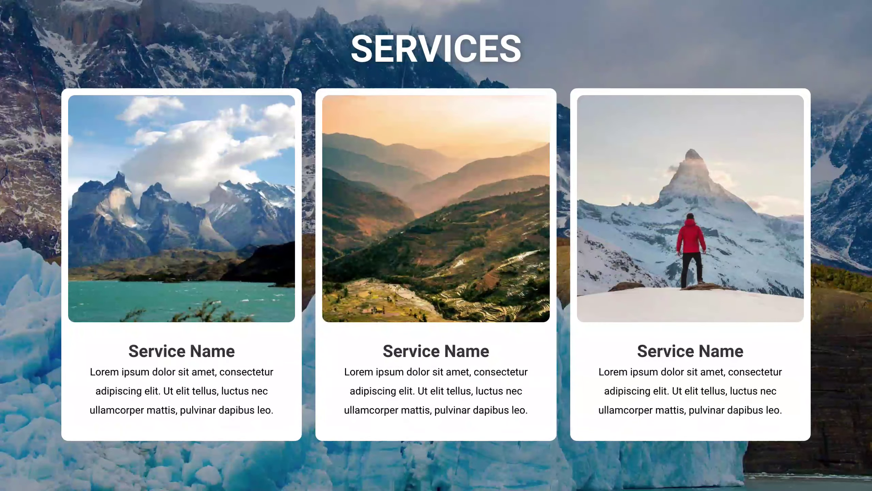
drag(140, 294, 424, 304)
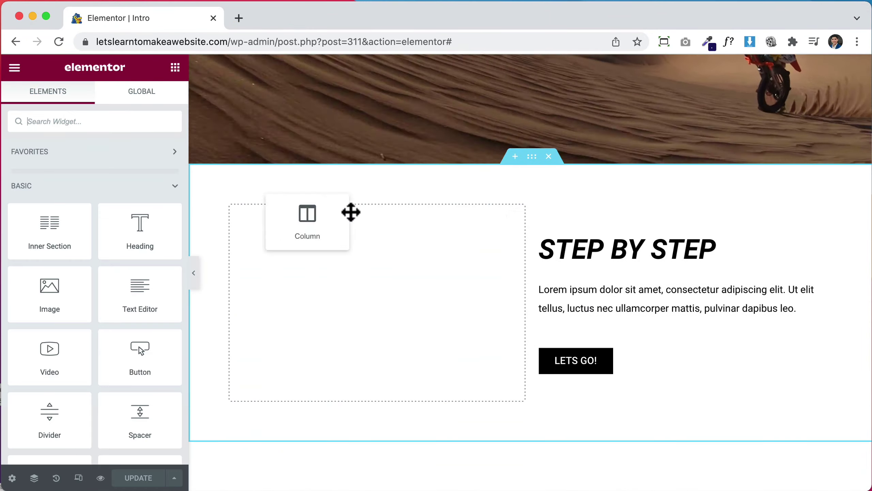
drag(351, 212, 637, 229)
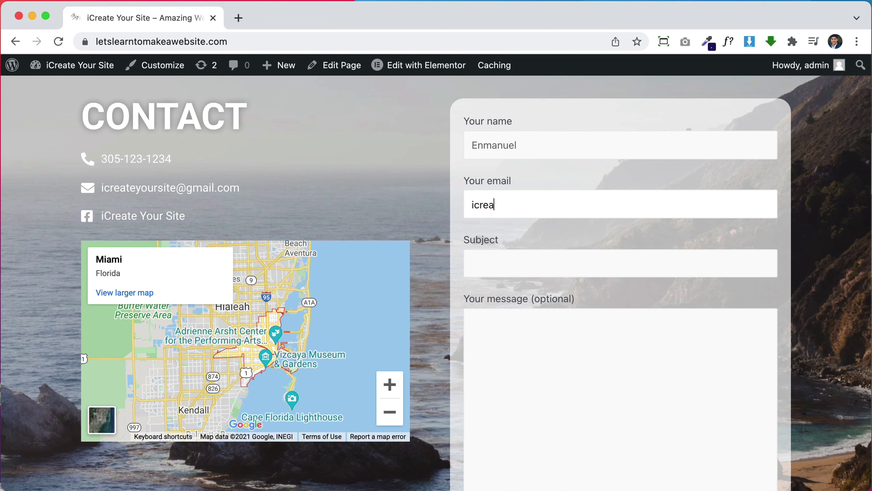
Write a message beginning "Hello I would like your help" in the contact form's message field
click(567, 389)
text(Hello I would like your help wit)
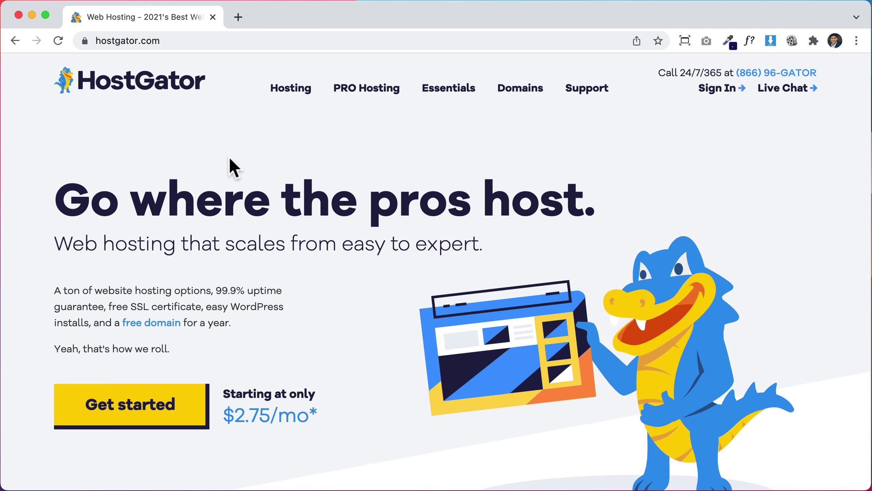
Open HostGator's shared hosting plans and choose to buy the Hatchling Plan
mouse_move(293, 90)
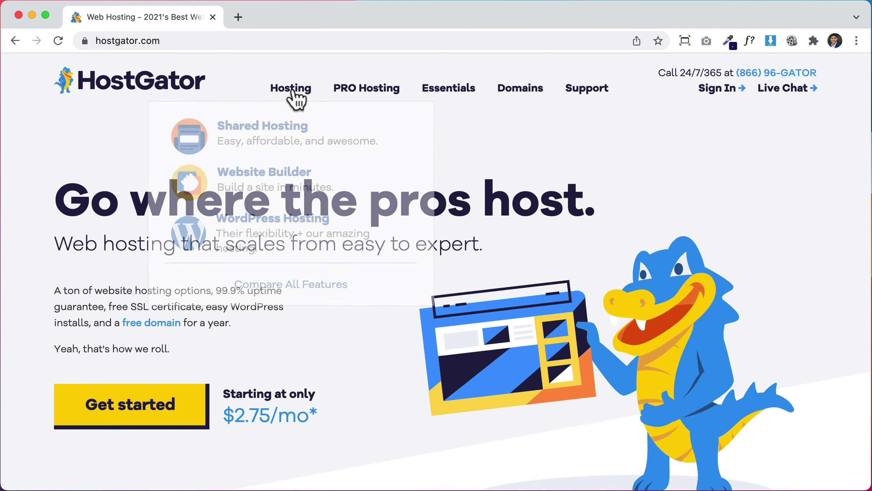
click(280, 131)
scroll(280, 130, down, 10)
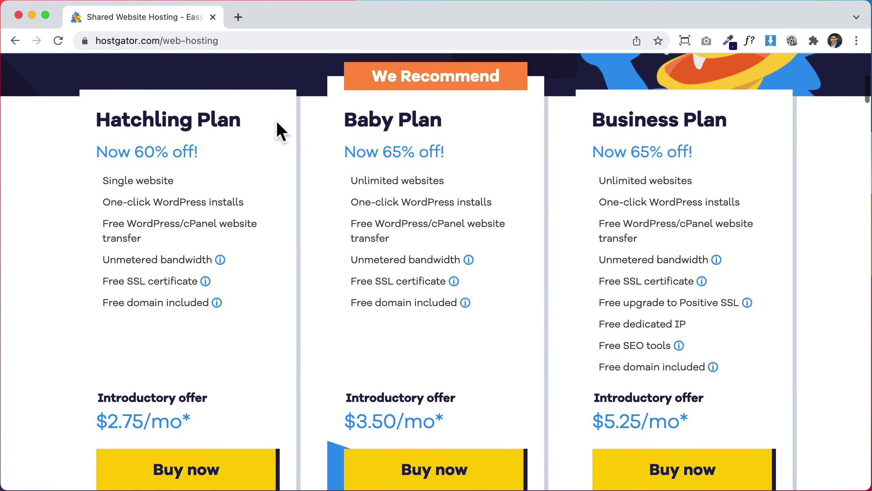
scroll(277, 125, down, 2)
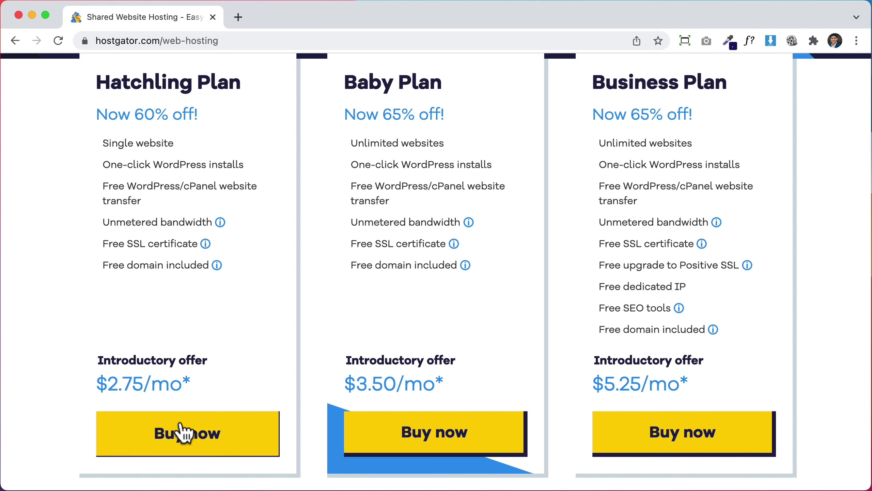
click(175, 436)
Register the new domain thankyouforlikingthisvideo.com and decline Domain Privacy Protection for it
click(523, 321)
text(thankyouforlikingthisvideo)
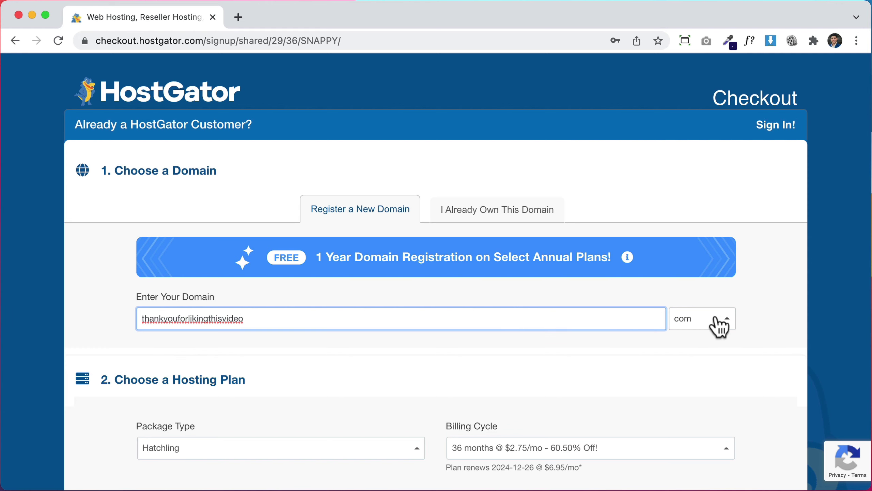
scroll(783, 430, down, 8)
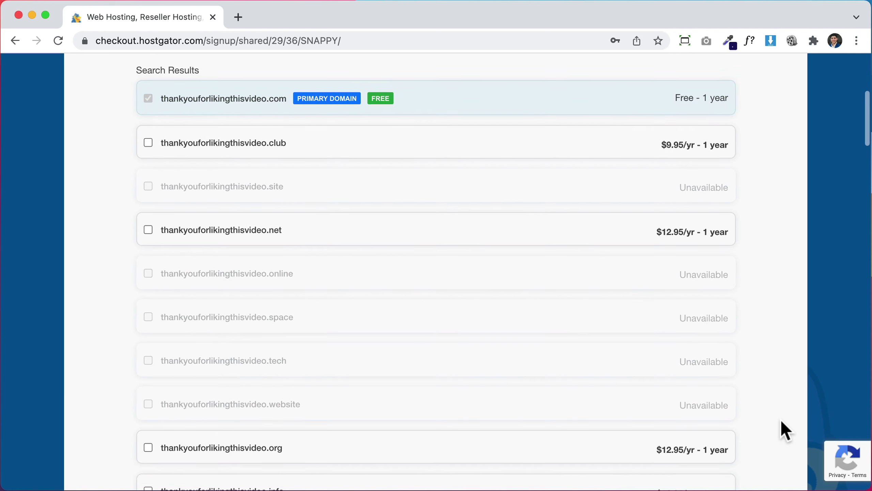
scroll(782, 421, down, 2)
scroll(781, 432, down, 10)
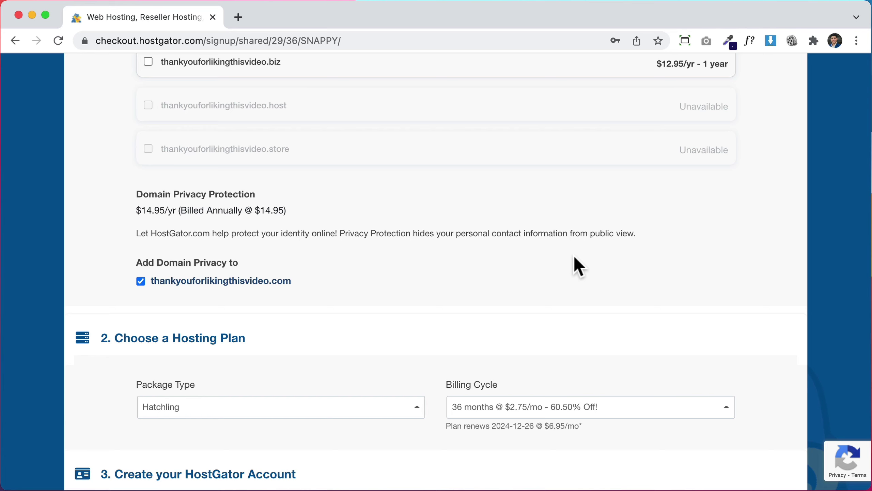
click(141, 282)
Set the Hatchling plan's billing cycle to 1 month @ $10.95/mo
scroll(772, 315, down, 6)
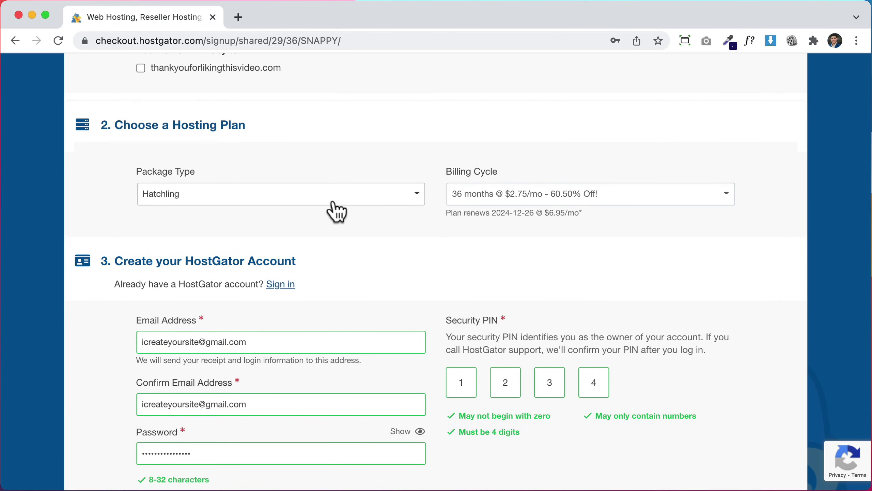
click(686, 196)
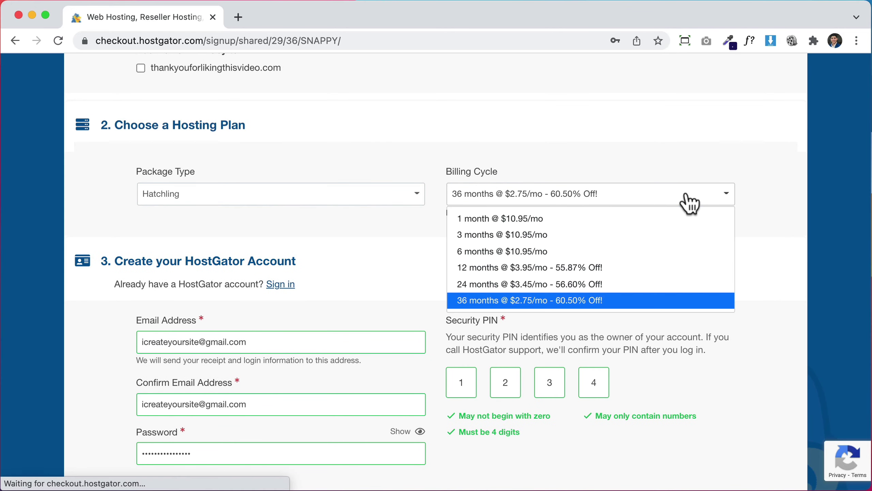
click(517, 220)
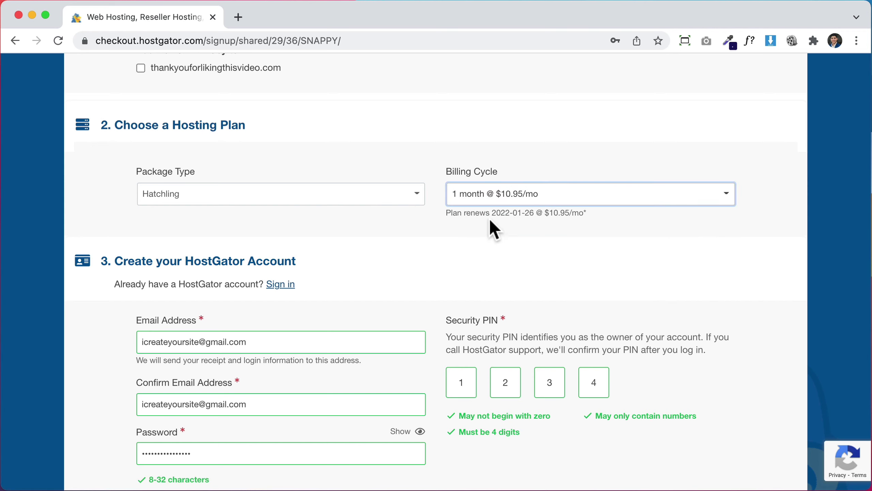
Review the account, billing info, additional services, coupon code and order details sections of the checkout form
scroll(567, 230, down, 5)
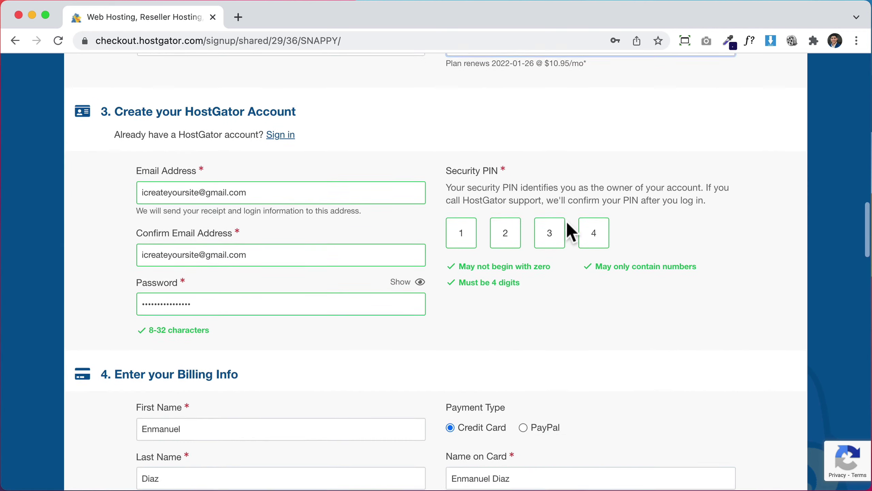
scroll(568, 223, down, 1)
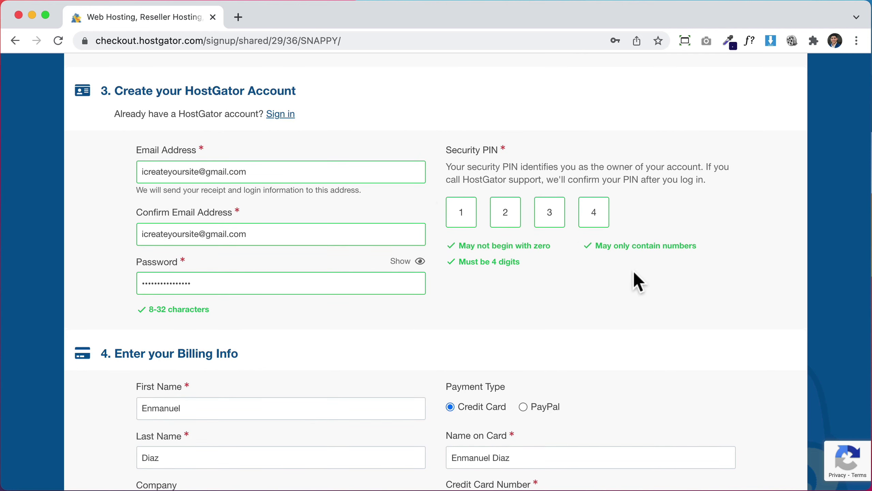
scroll(634, 271, down, 7)
scroll(634, 272, down, 2)
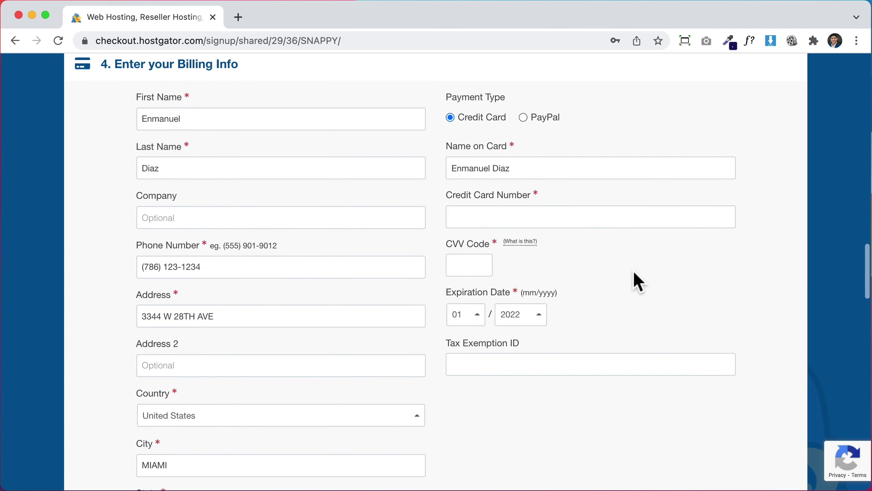
scroll(649, 292, down, 15)
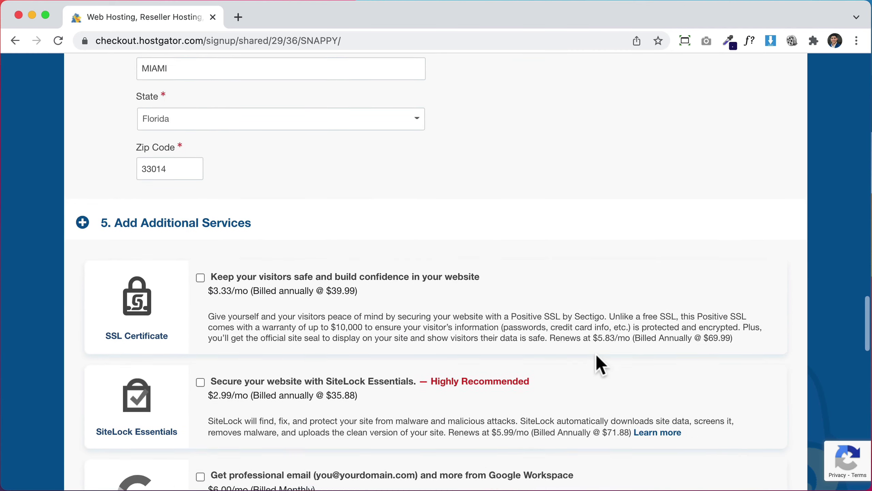
scroll(600, 366, down, 1)
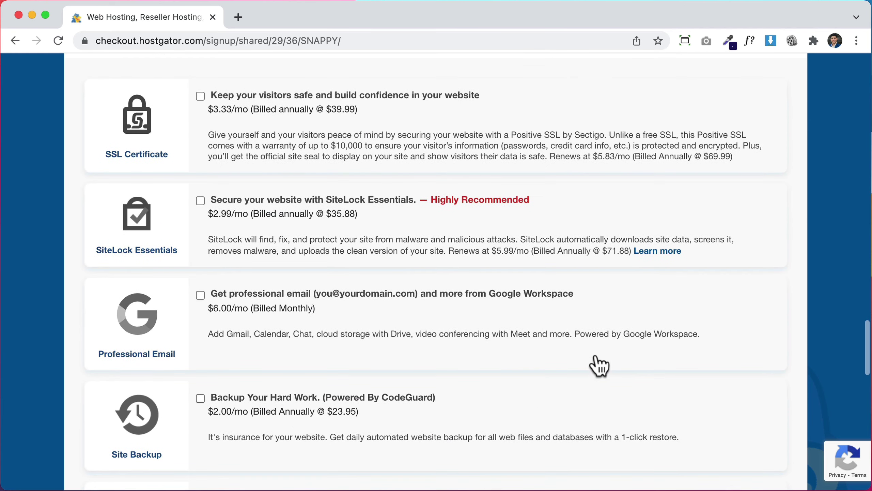
scroll(525, 409, down, 2)
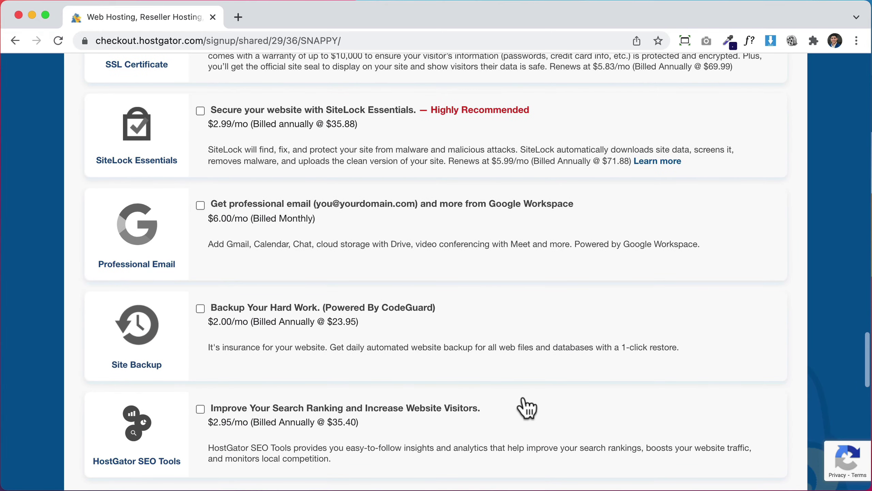
scroll(294, 136, up, 2)
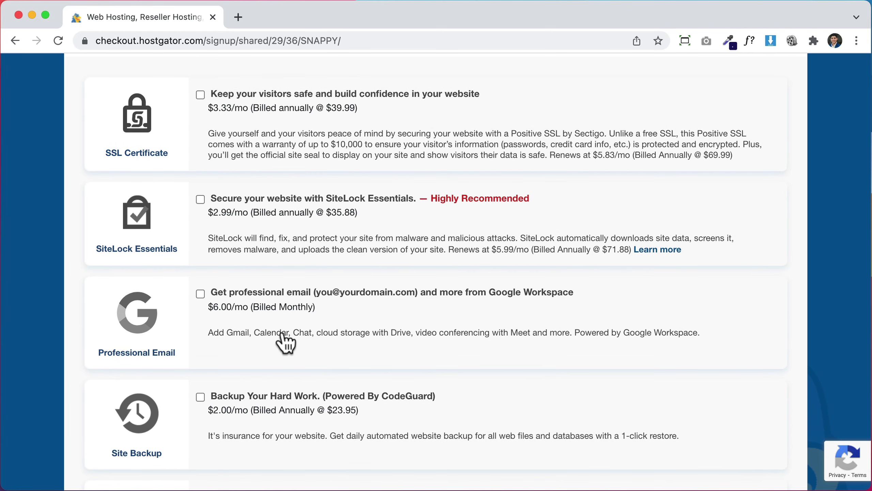
scroll(286, 342, down, 10)
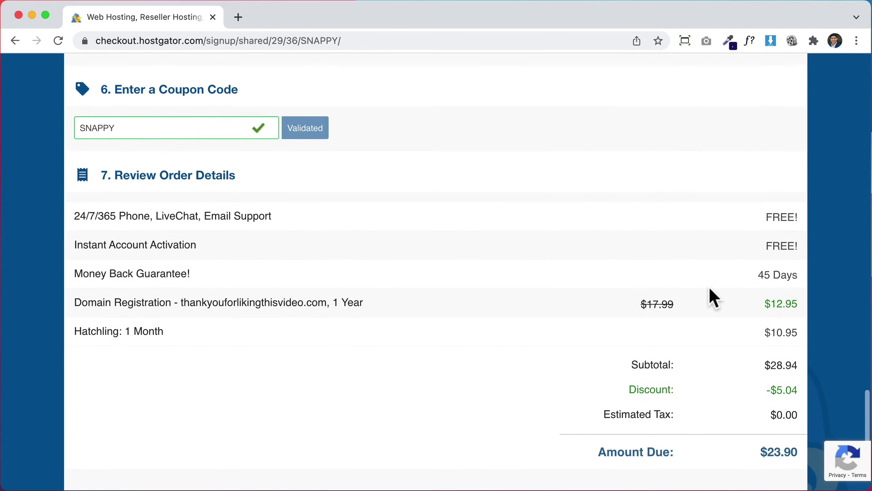
scroll(710, 289, up, 1)
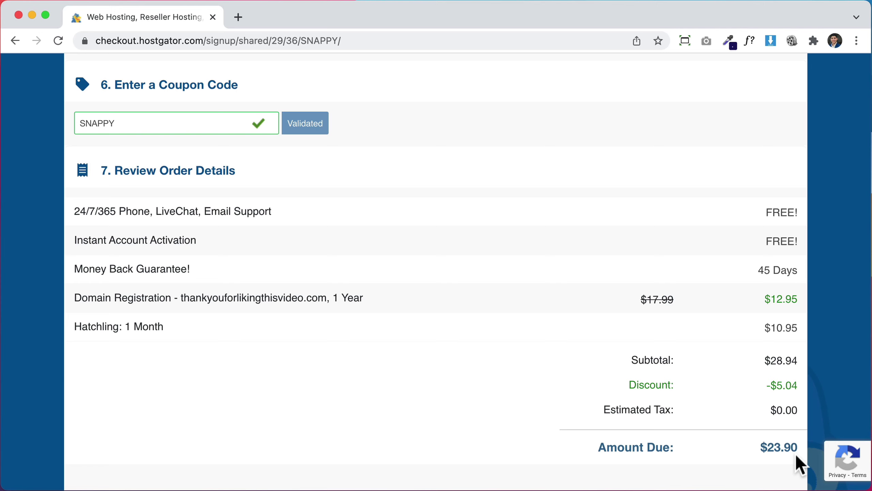
Replace the coupon code with BIGSAVE and validate it
double_click(152, 128)
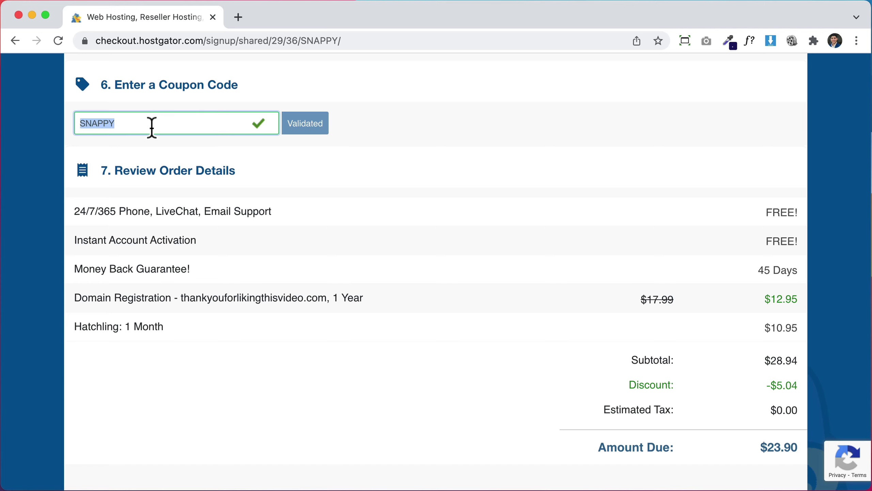
text(BIG)
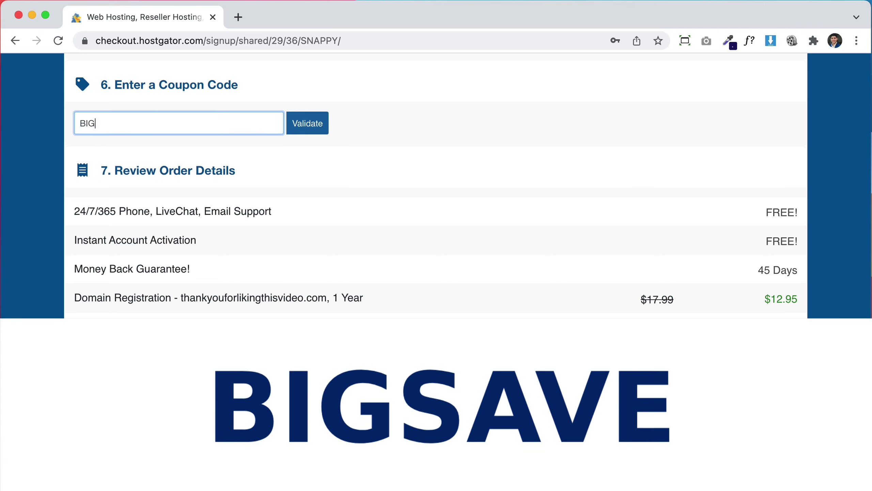
text(SAVE)
click(311, 124)
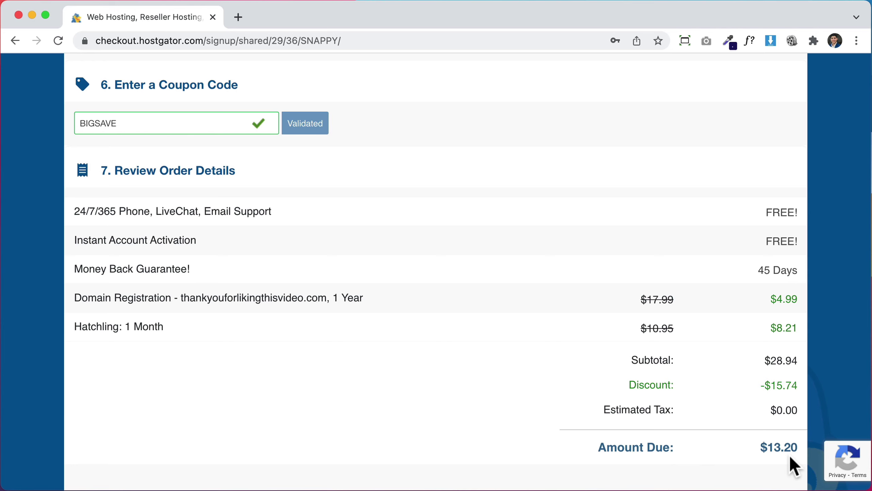
Agree to the Auto Renewal Terms, Terms of Service and Cancellation Policy, and check out the order
scroll(790, 455, down, 8)
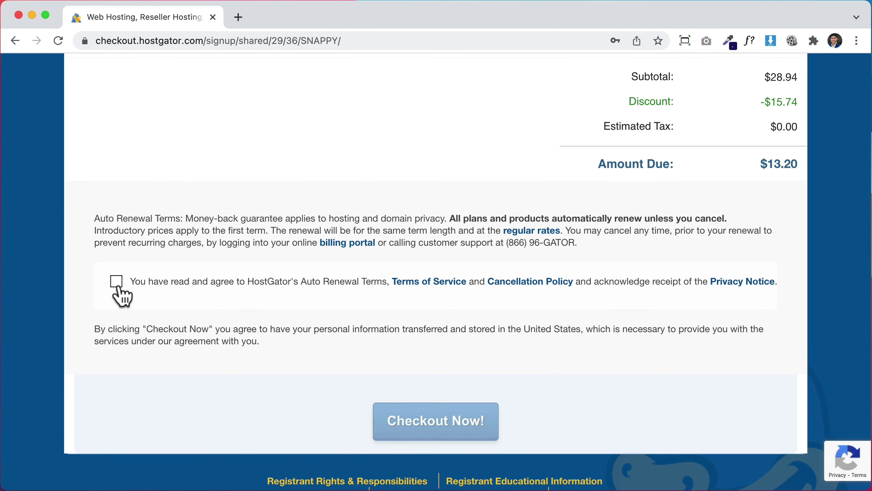
click(117, 290)
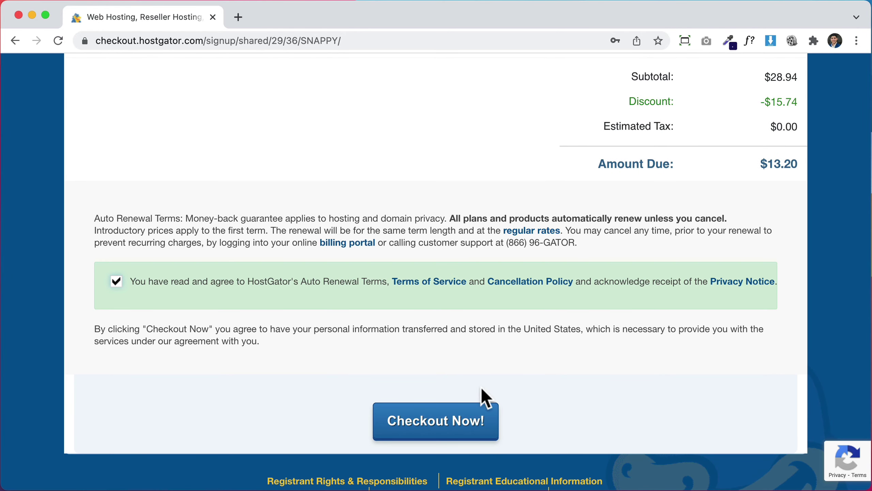
click(442, 438)
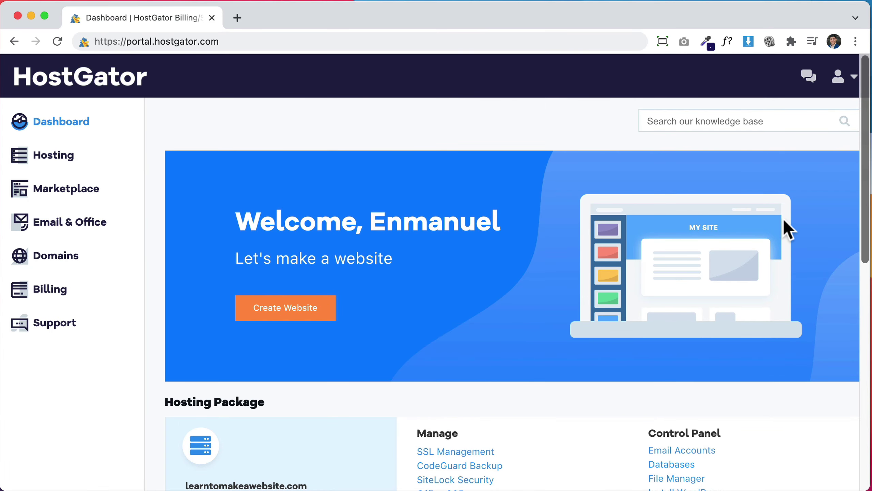
Open the WordPress installer for the hosting package and start a new WordPress installation
scroll(809, 242, down, 5)
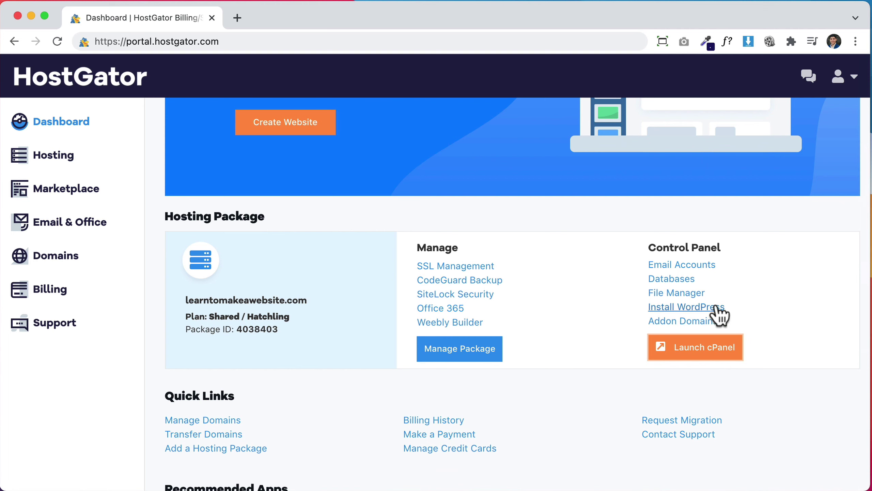
click(704, 308)
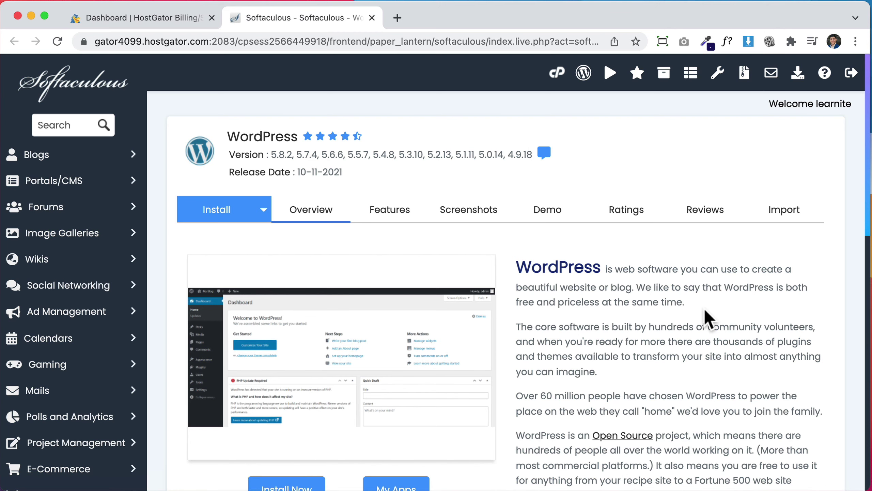
scroll(707, 318, down, 2)
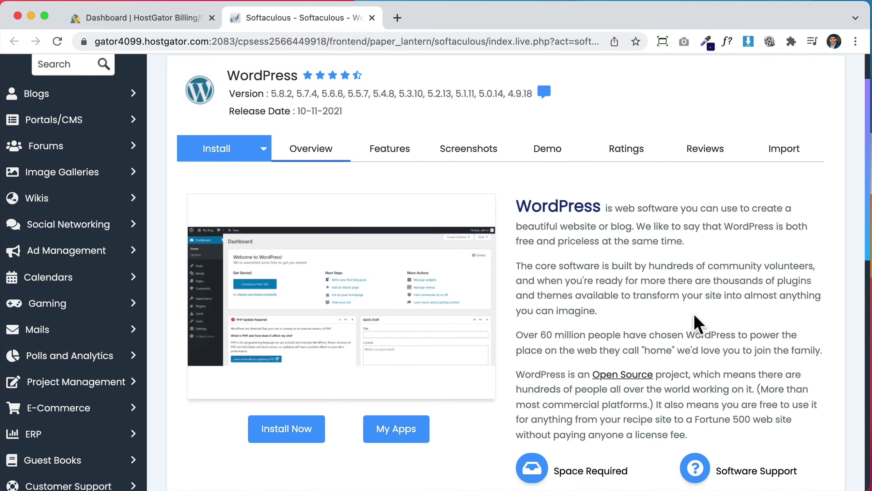
click(311, 439)
Fill in the WordPress admin account with the owner's username, an admin password and the admin e-mail address
scroll(415, 431, down, 4)
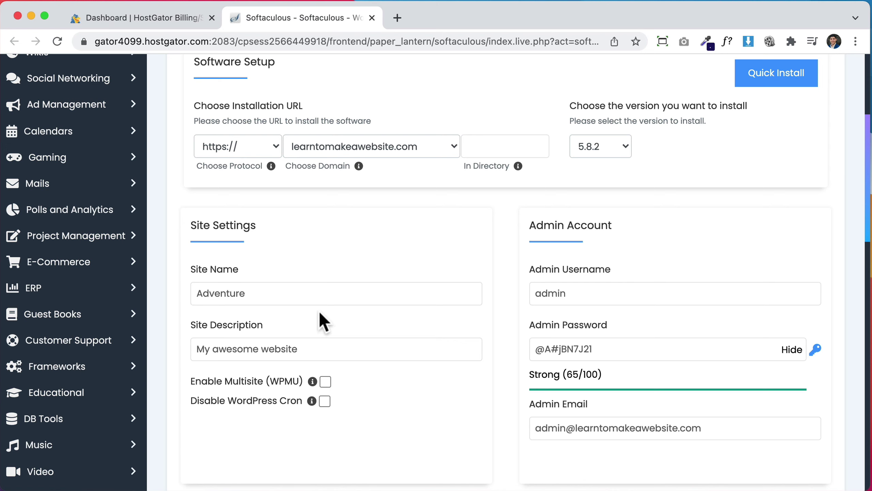
click(667, 298)
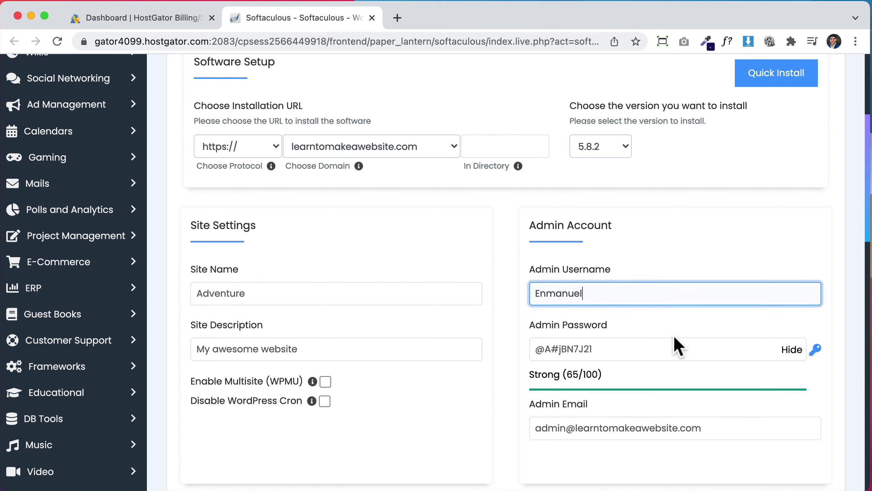
triple_click(651, 351)
key(BackSpace)
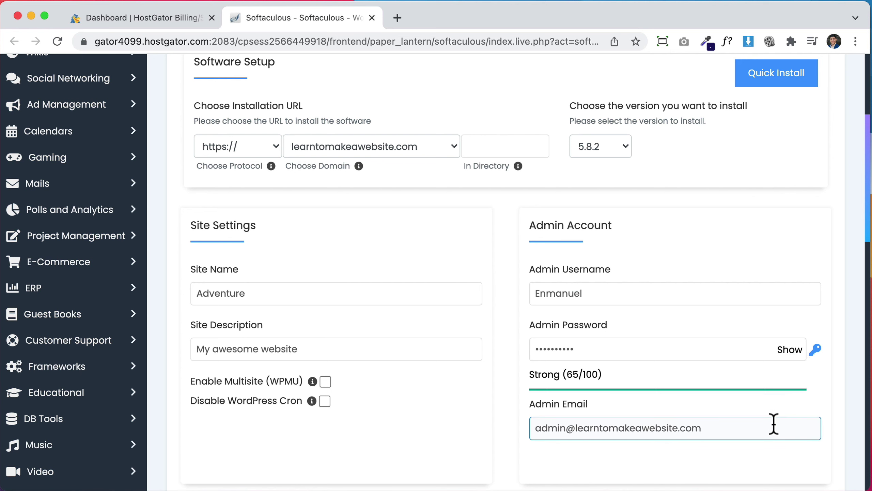
triple_click(774, 424)
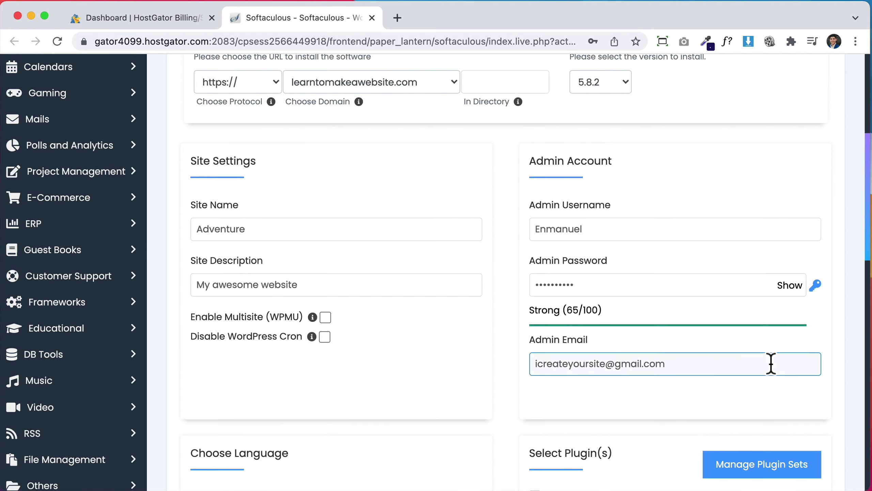
Install WordPress with the default language, plugin and theme options, and open the newly installed website
scroll(771, 362, down, 10)
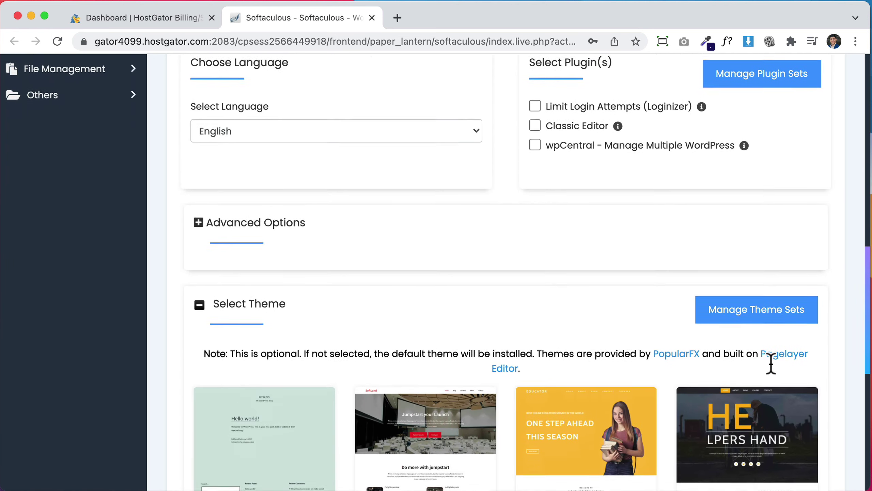
scroll(772, 364, down, 7)
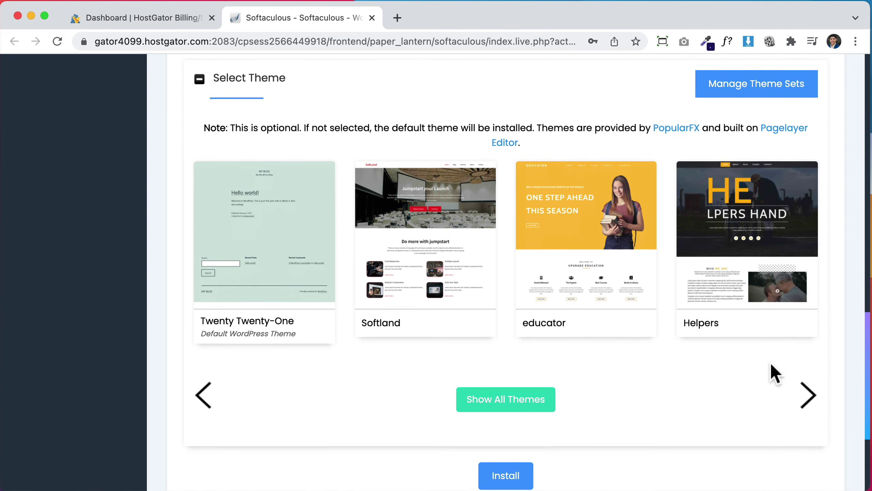
scroll(771, 365, down, 4)
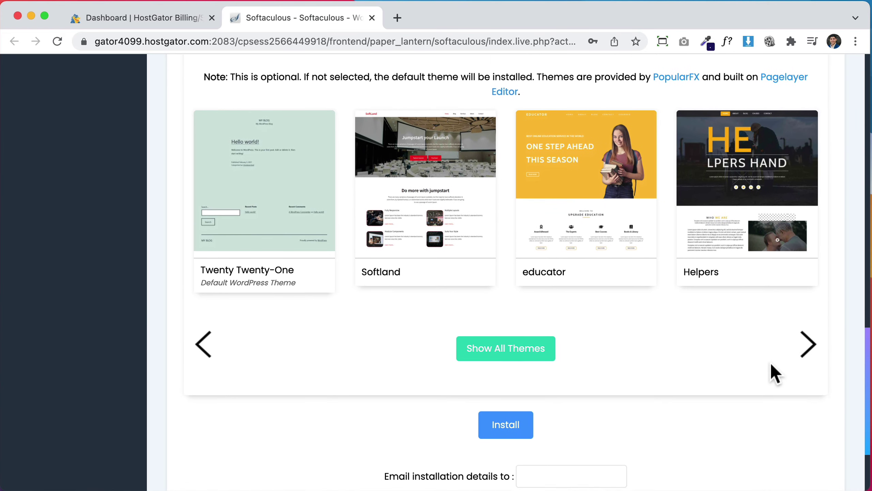
scroll(771, 364, down, 1)
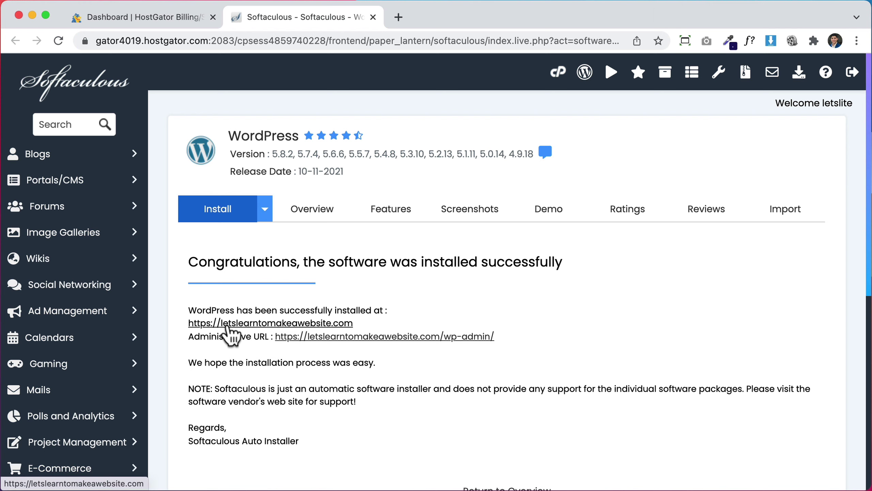
click(229, 324)
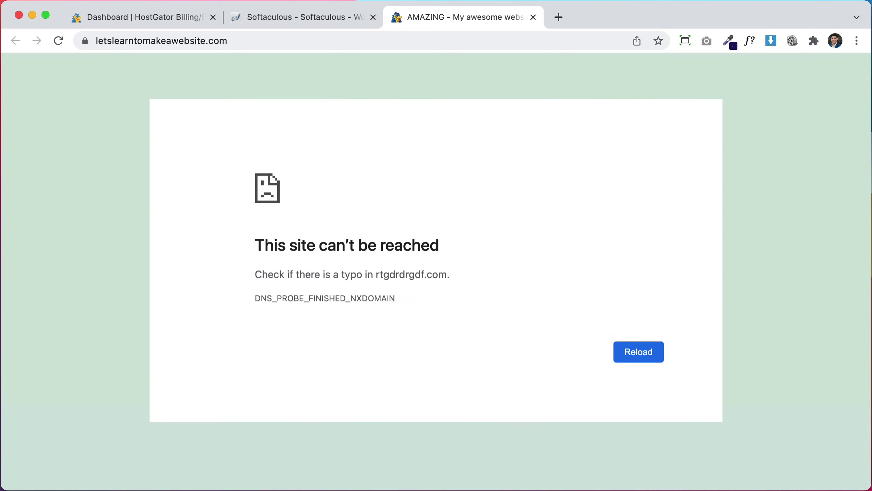
scroll(500, 228, left, 5)
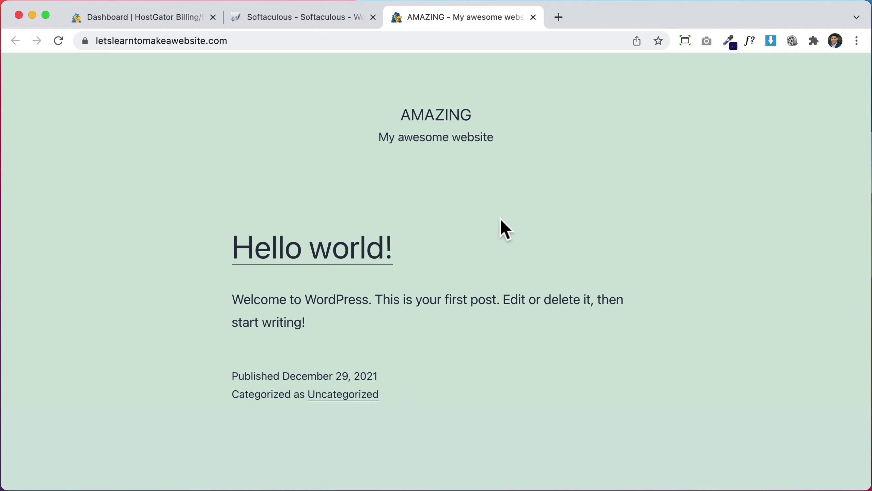
Open the site's WordPress login page by adding /wp-admin to its web address
click(253, 41)
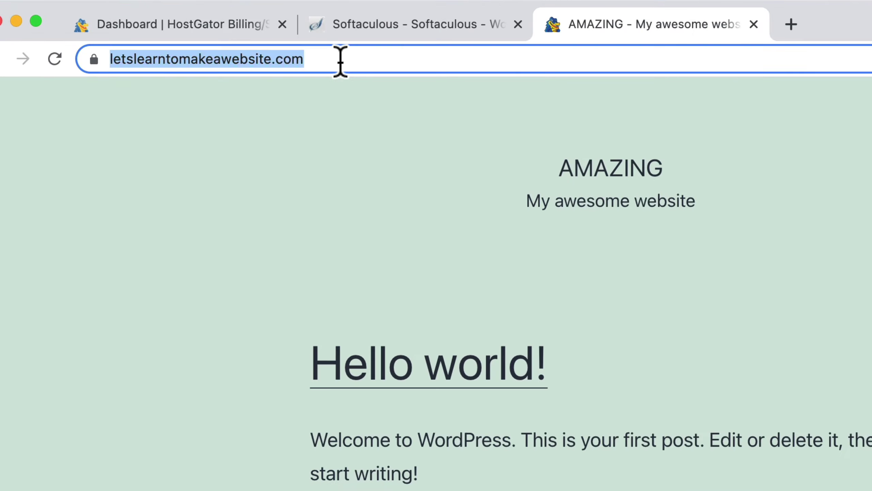
click(341, 59)
text(/wp-adm)
text(in)
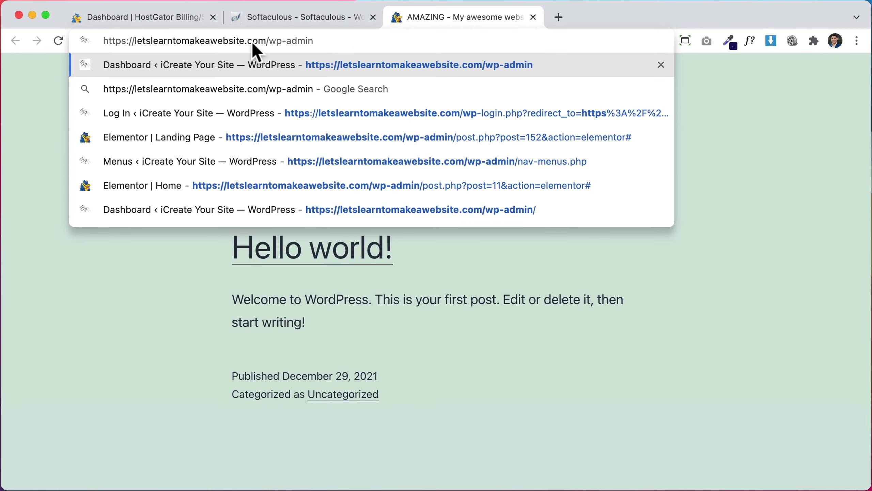
key(Return)
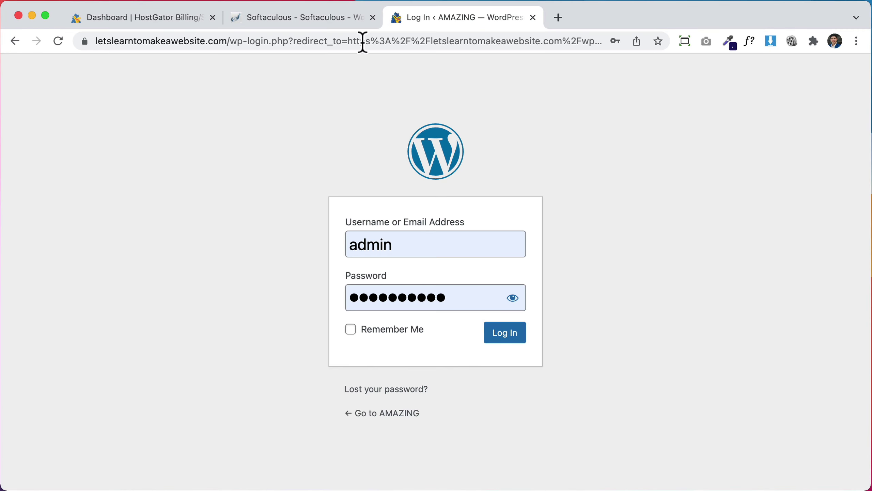
Close the installer and hosting billing pages, and log in to WordPress with the prefilled credentials
click(373, 17)
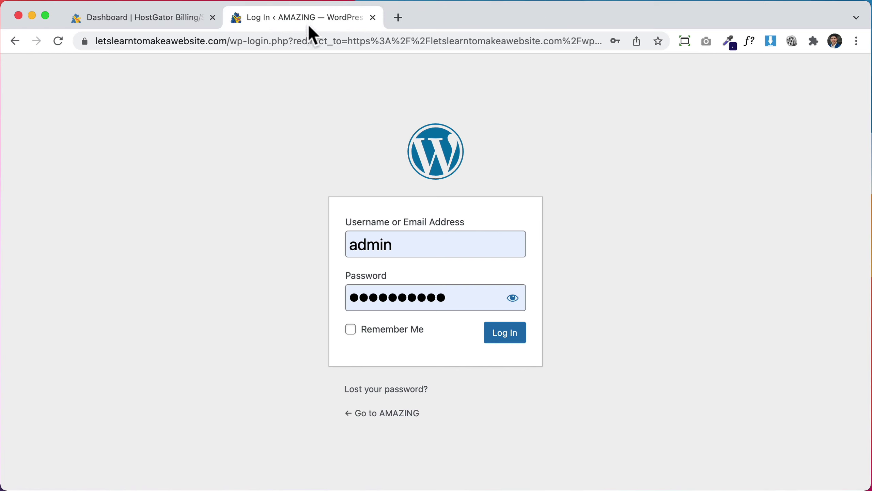
click(213, 18)
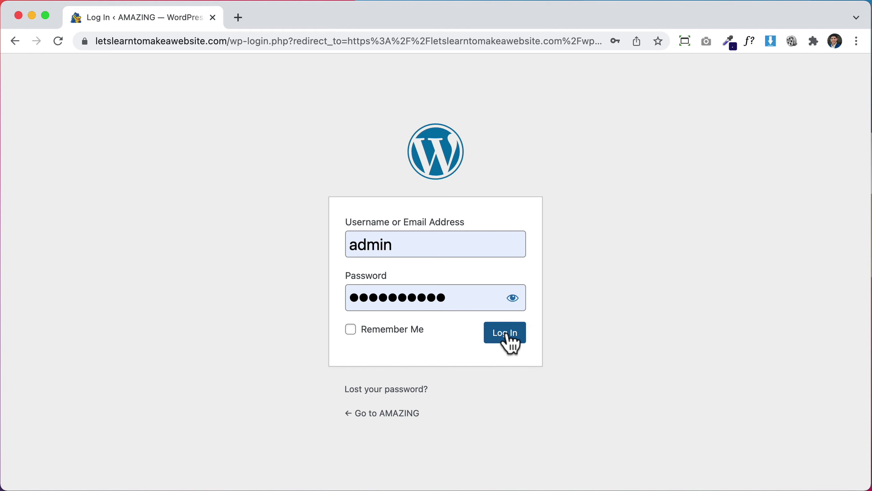
click(507, 334)
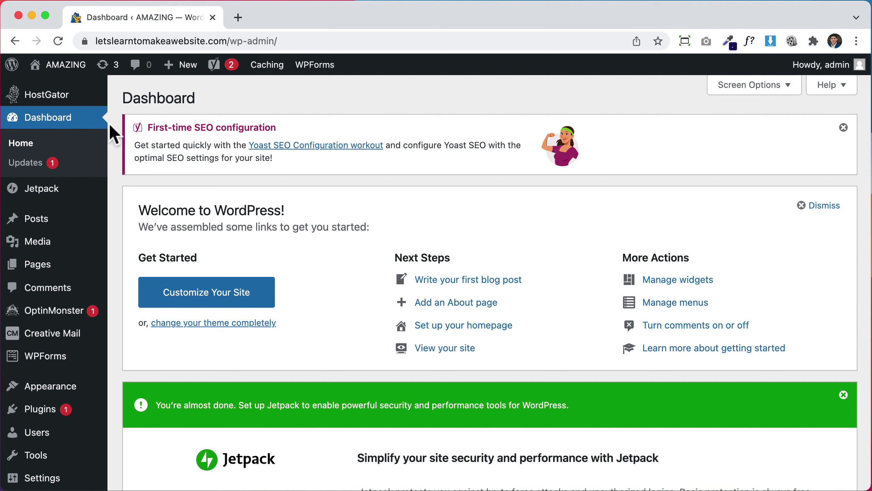
View the live website from the WordPress dashboard and return to the dashboard
mouse_move(66, 71)
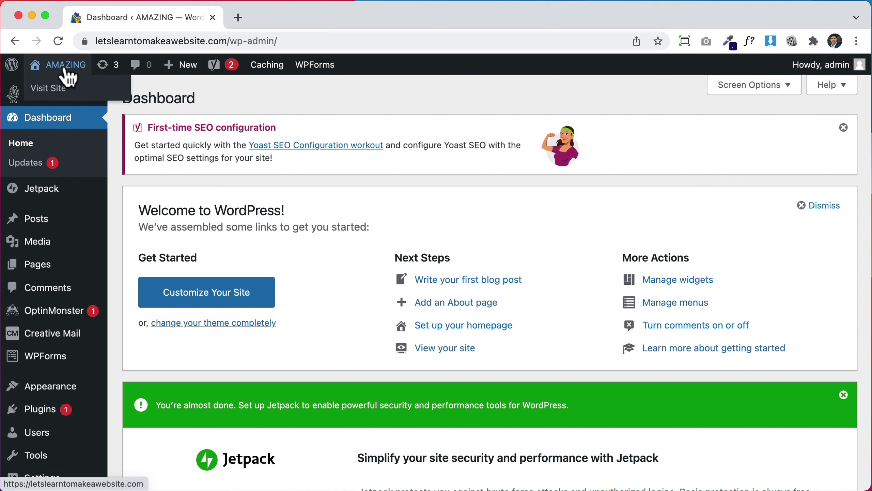
click(66, 68)
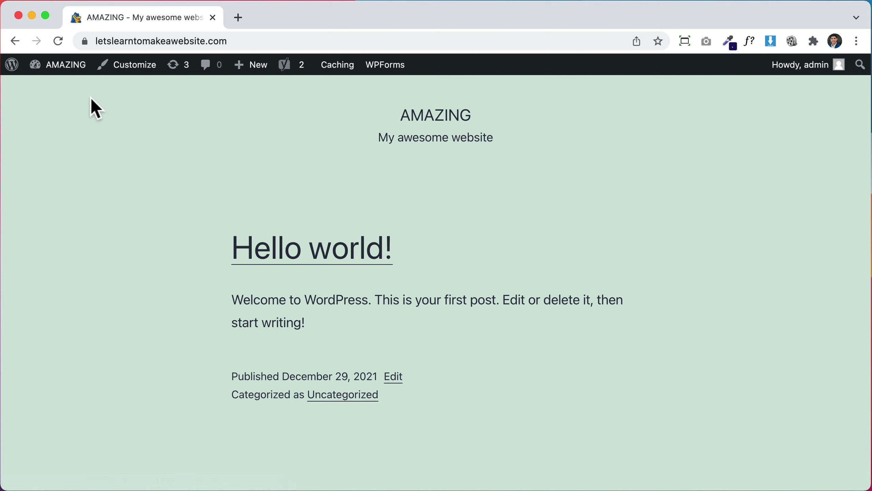
click(75, 74)
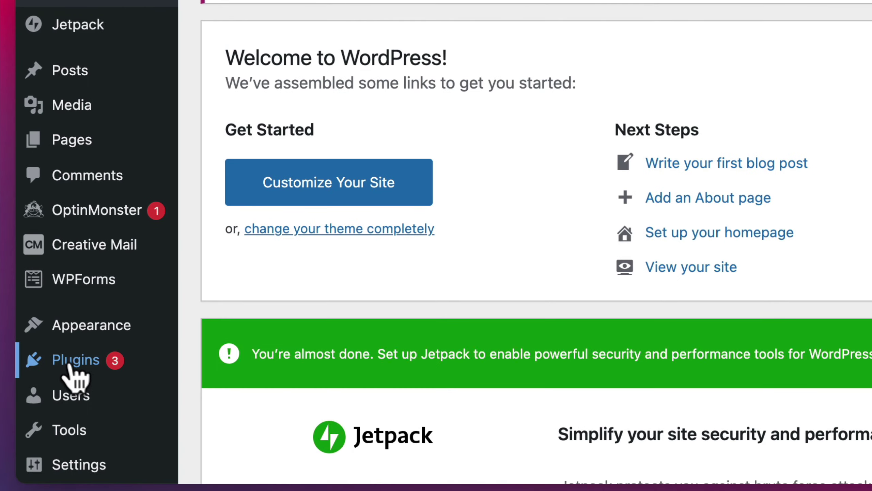
Review the installed plugins and deactivate all of them with one bulk action
click(74, 365)
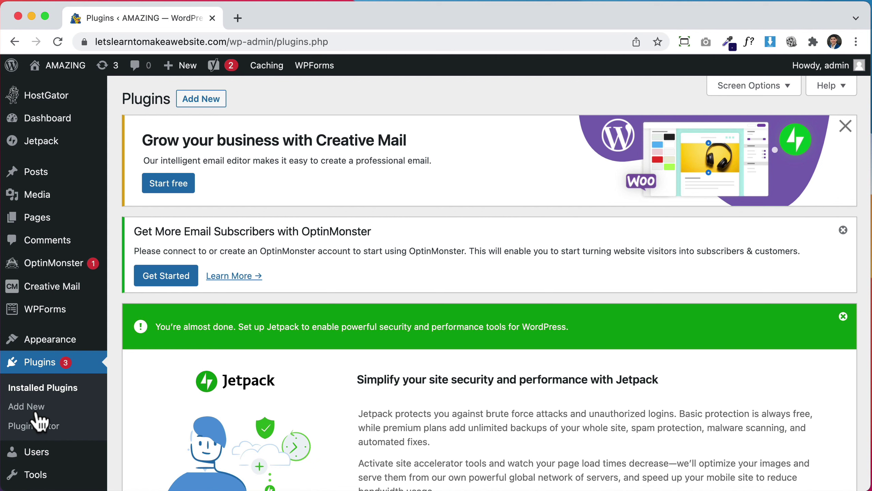
scroll(195, 383, down, 10)
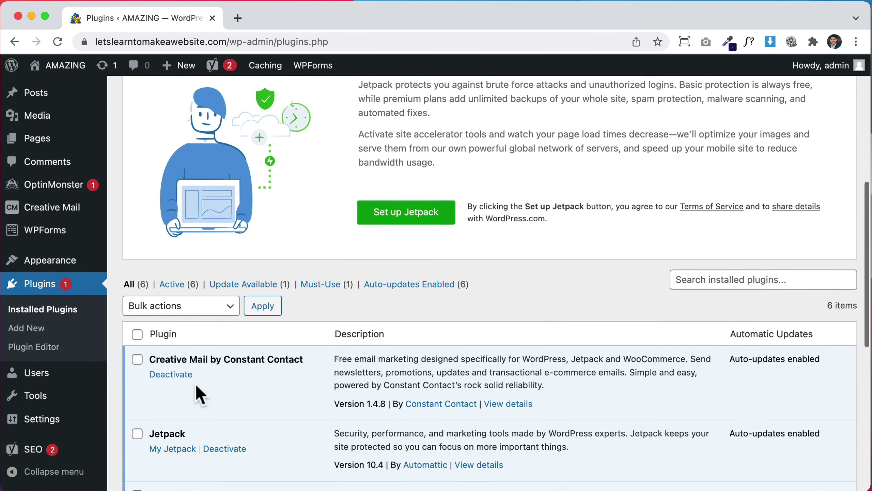
scroll(195, 385, down, 8)
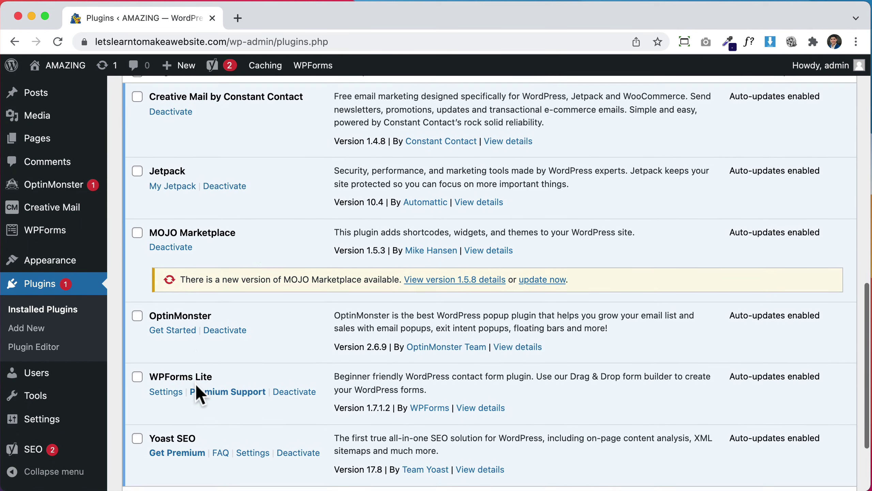
scroll(255, 398, down, 2)
scroll(258, 400, down, 2)
scroll(259, 395, up, 4)
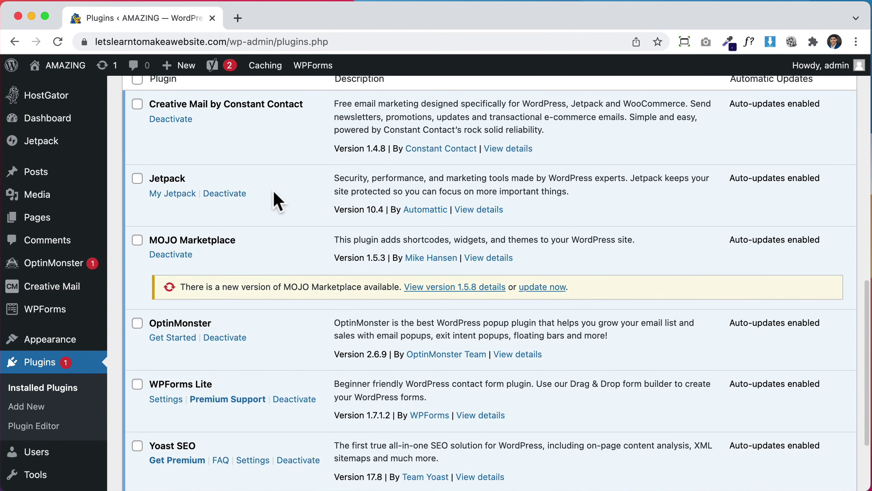
scroll(274, 187, up, 3)
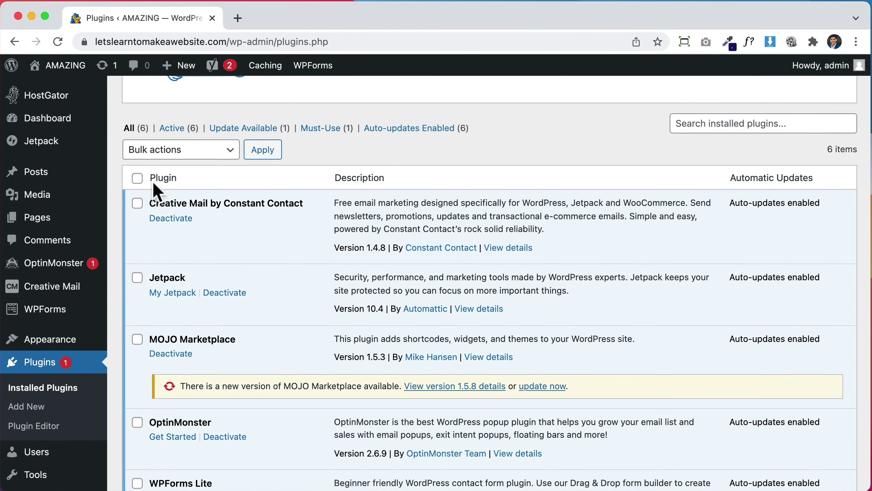
click(137, 178)
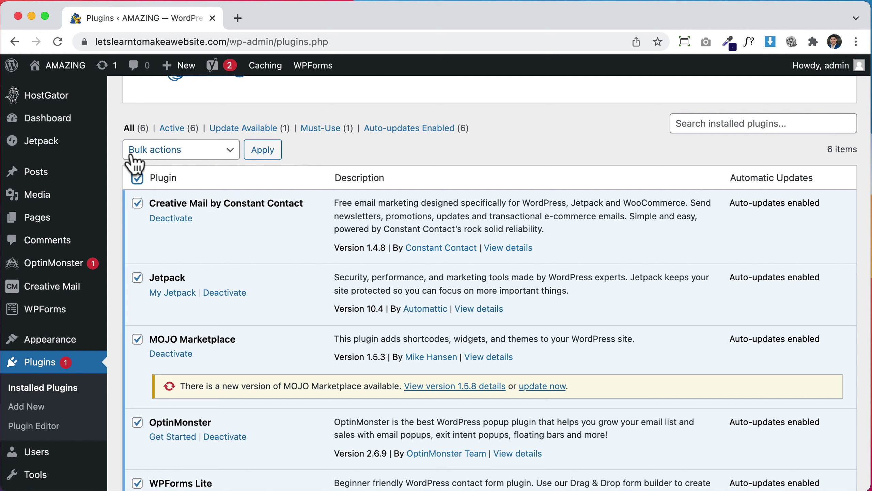
click(215, 154)
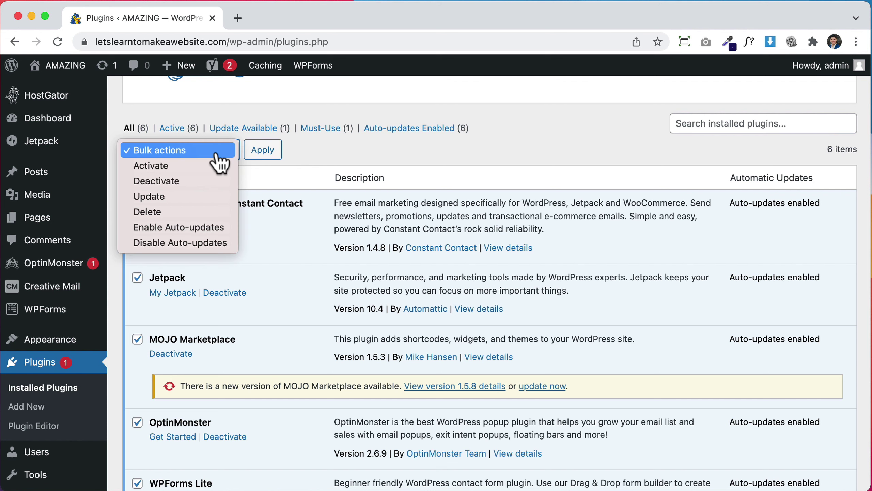
click(183, 181)
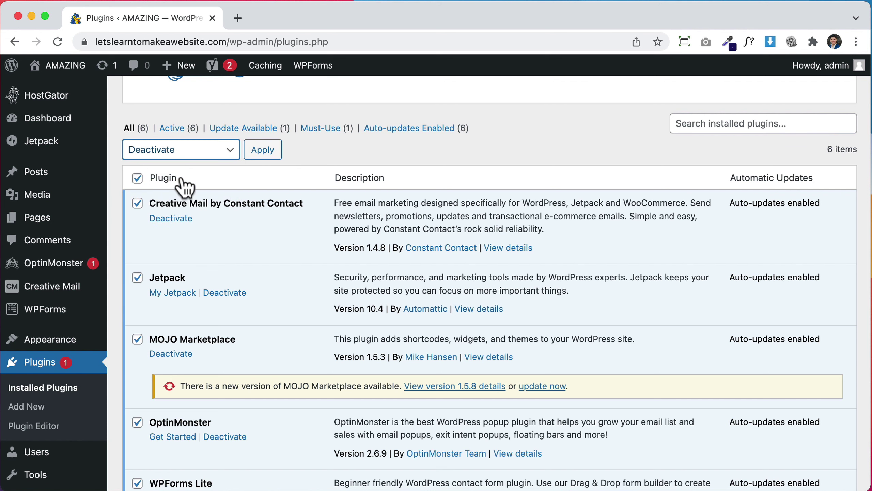
click(267, 155)
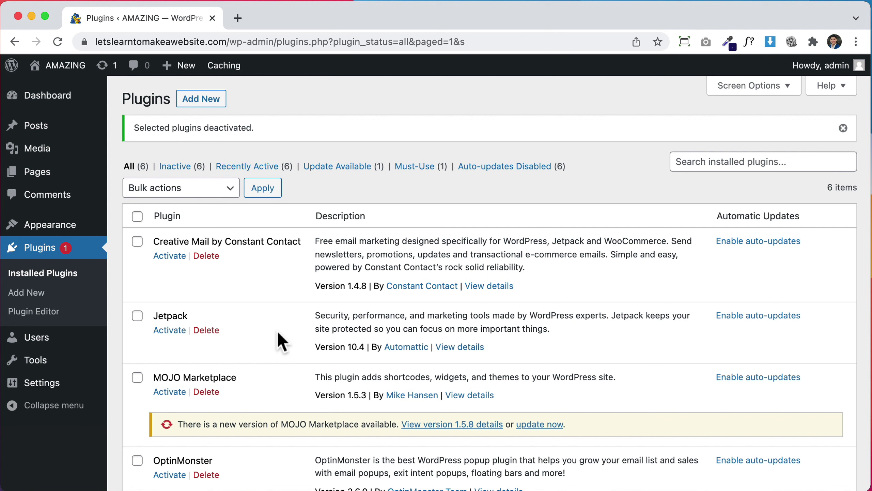
Delete all the deactivated plugins with one bulk action and confirm the deletion
click(137, 218)
click(194, 190)
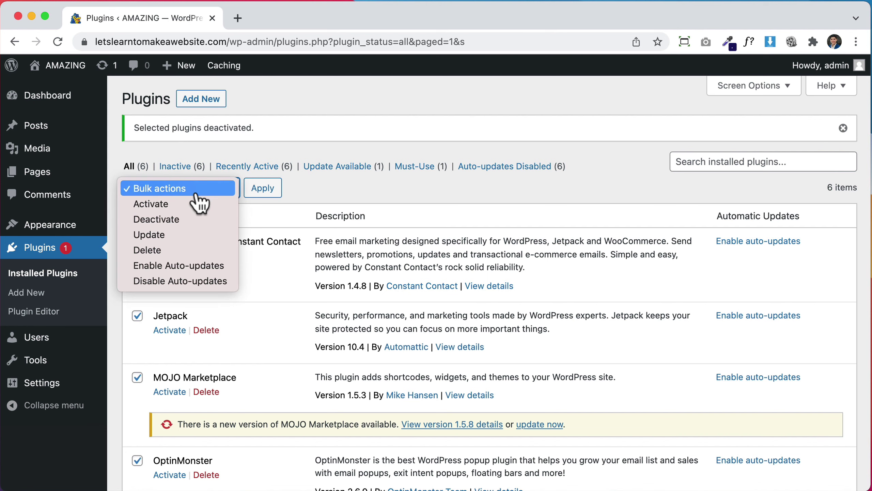
click(188, 250)
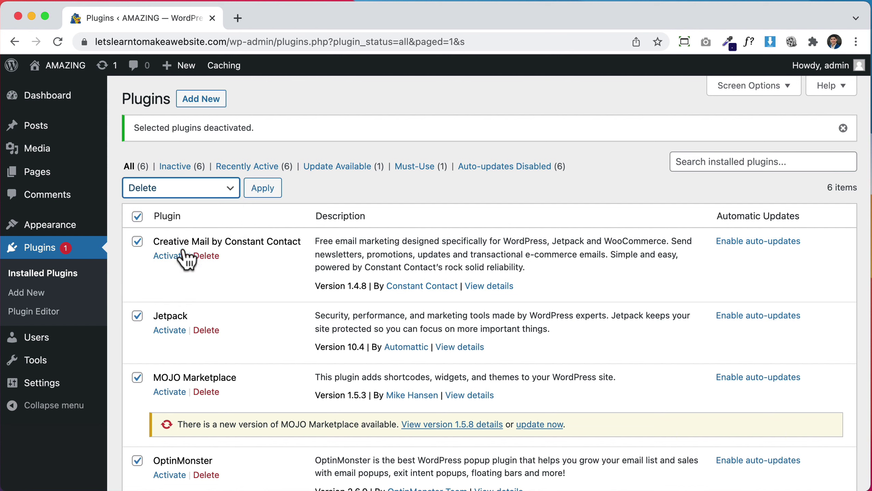
click(262, 192)
click(551, 130)
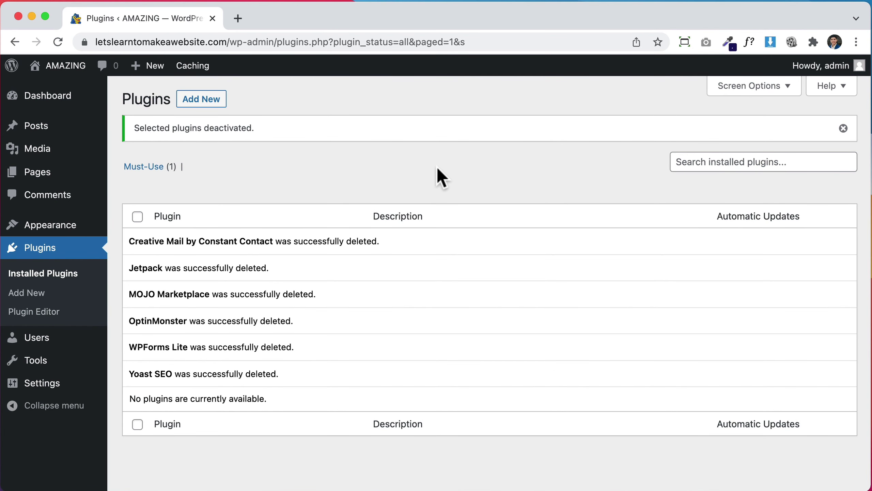
Search for the elementor plugin, and install and activate Elementor Website Builder
click(205, 101)
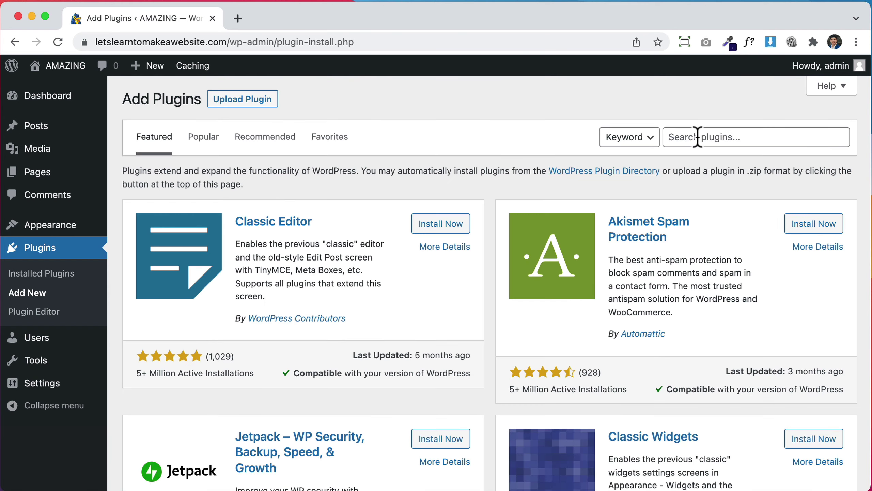
click(702, 137)
text(elemento)
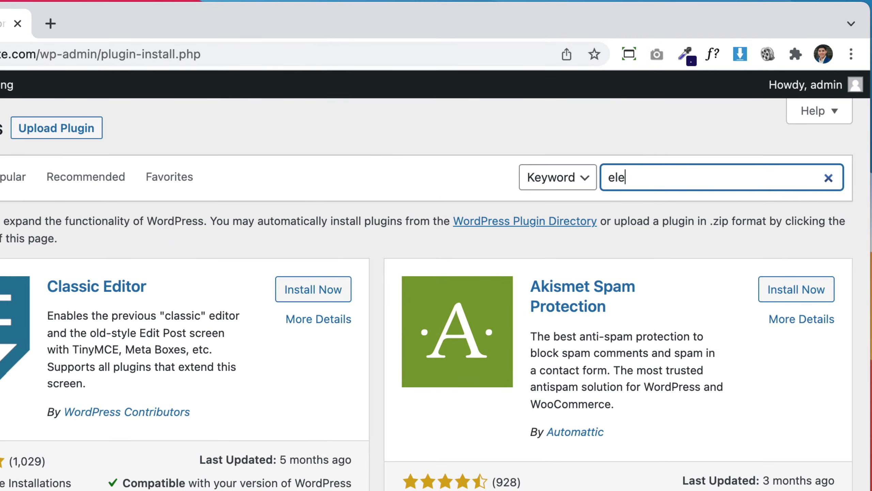
text(r)
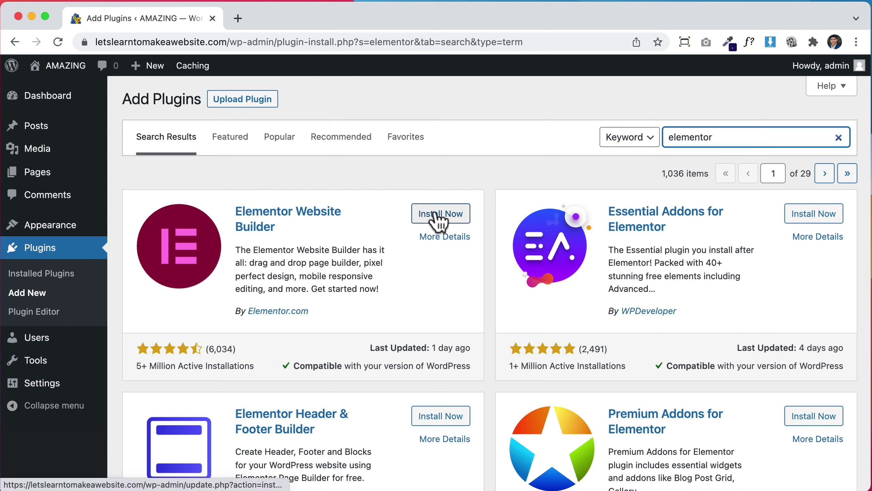
click(459, 216)
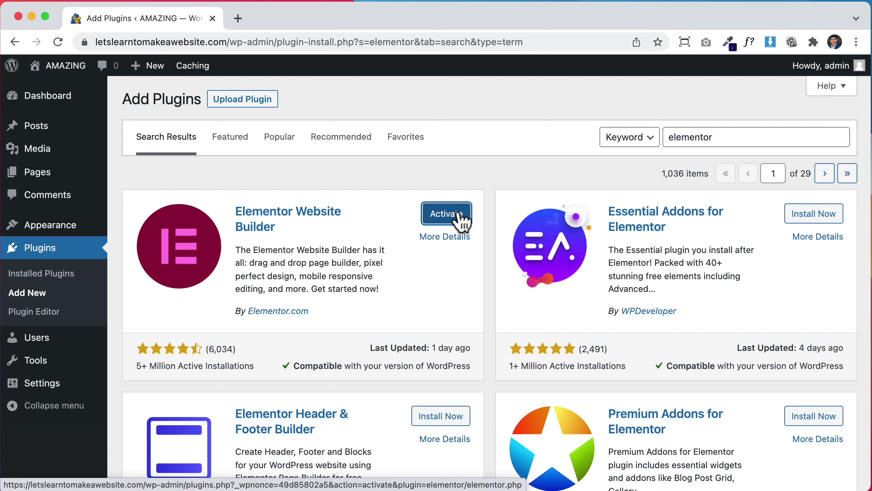
click(446, 214)
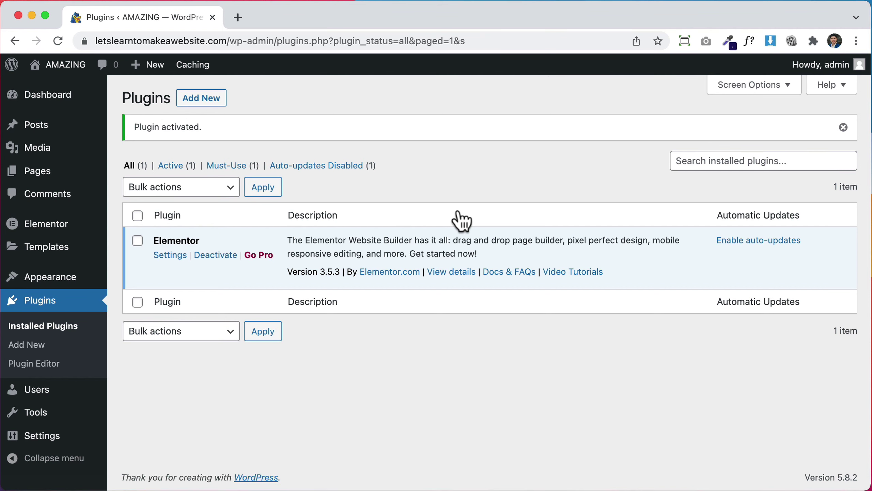
Add another plugin by searching for contact form 7, and install and activate Contact Form 7
click(218, 103)
text(contact form 7)
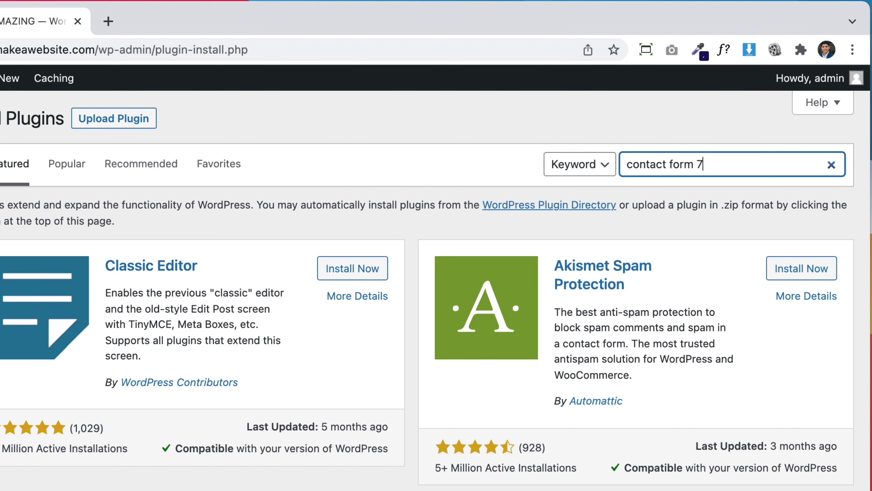
click(364, 257)
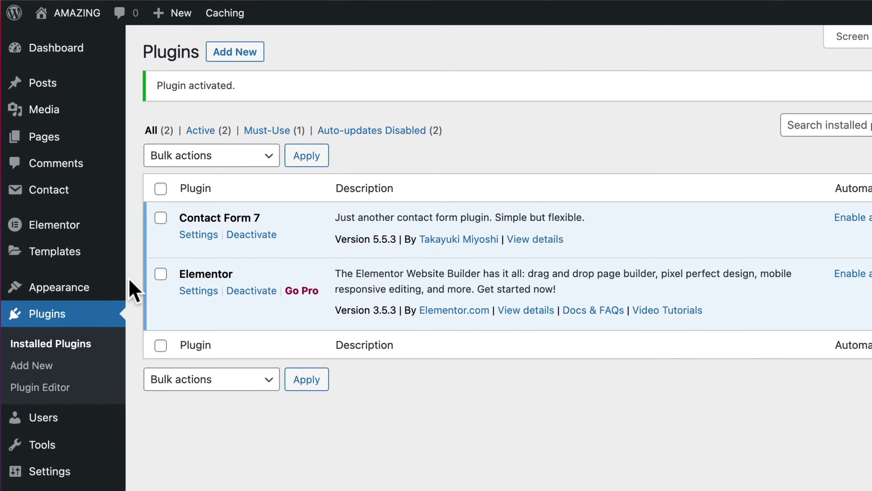
Search the theme directory for astra, and install and activate the Astra theme
mouse_move(62, 299)
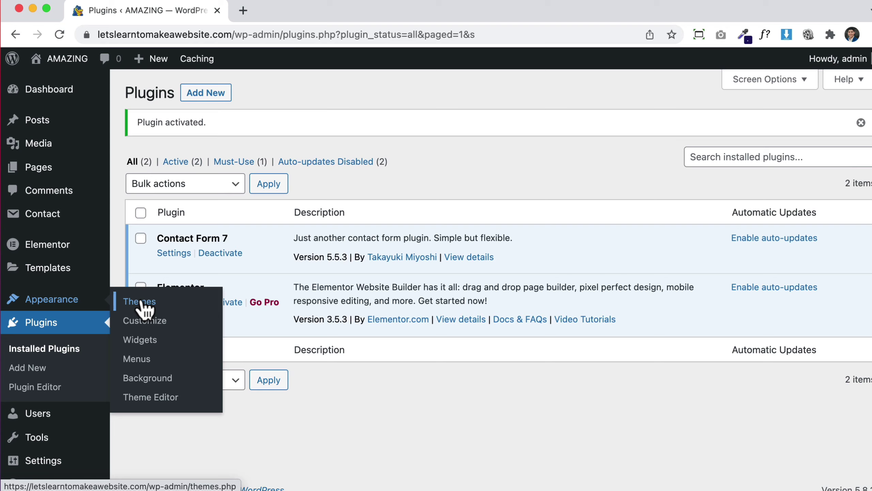
click(181, 280)
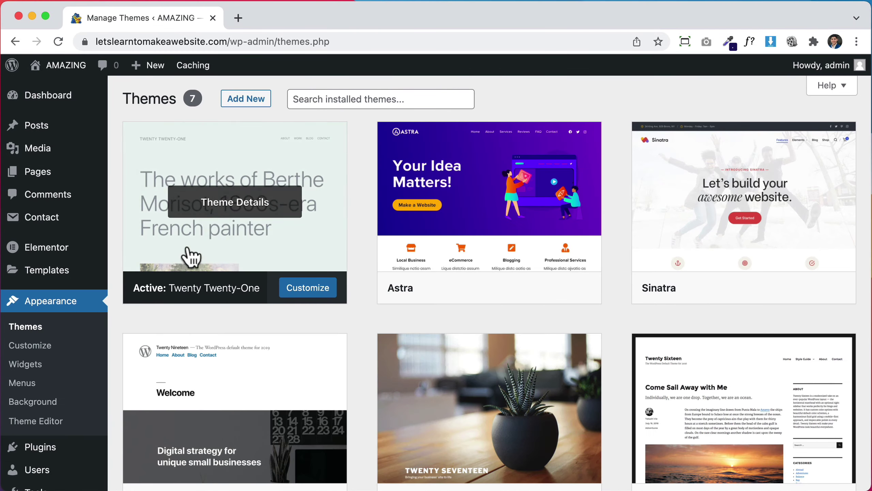
click(242, 101)
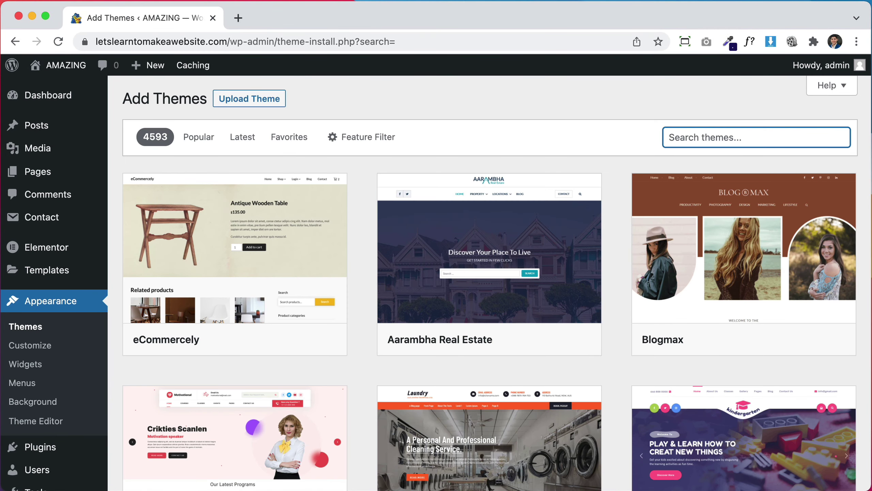
text(astra)
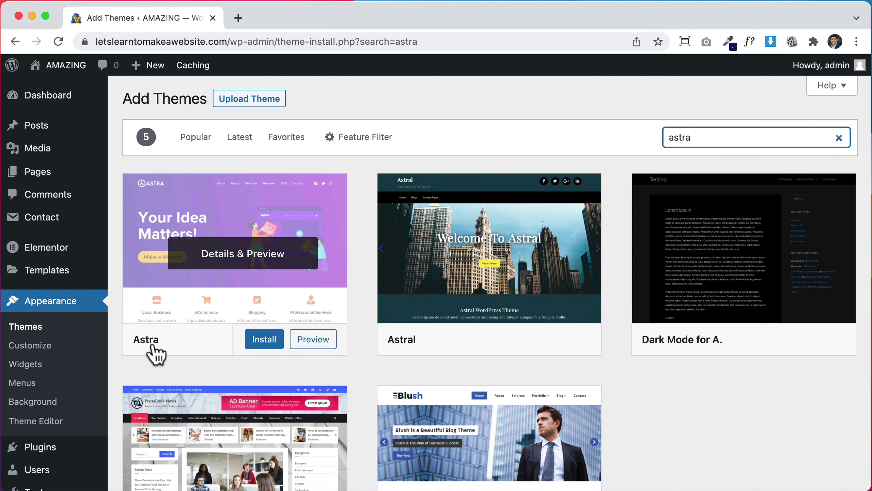
click(261, 345)
click(260, 344)
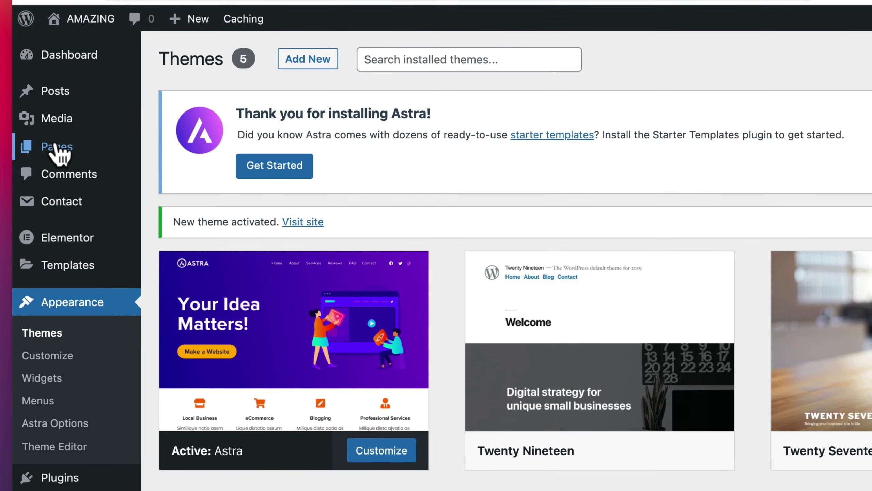
Move all existing pages to the trash with one bulk action and dismiss the Astra installation notice
mouse_move(59, 154)
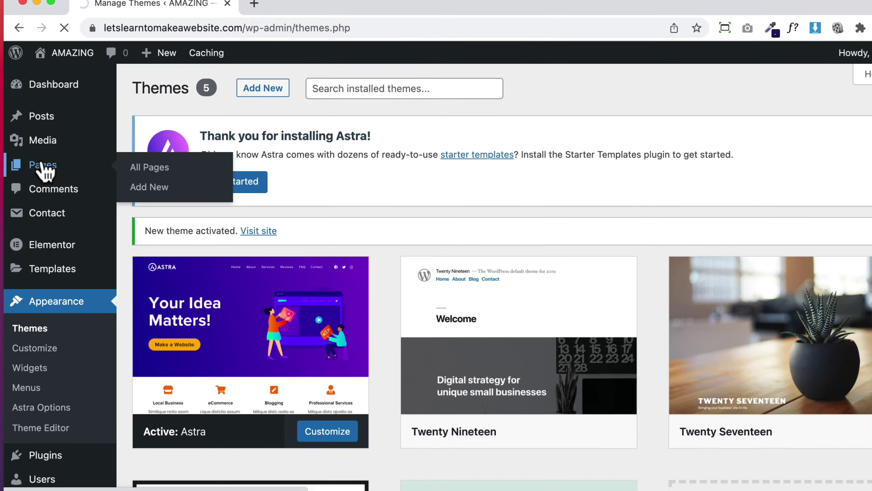
click(58, 151)
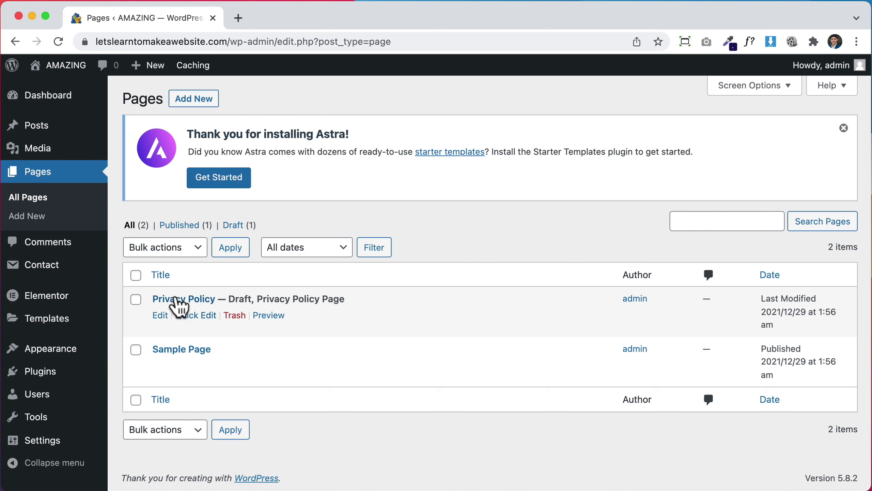
click(136, 275)
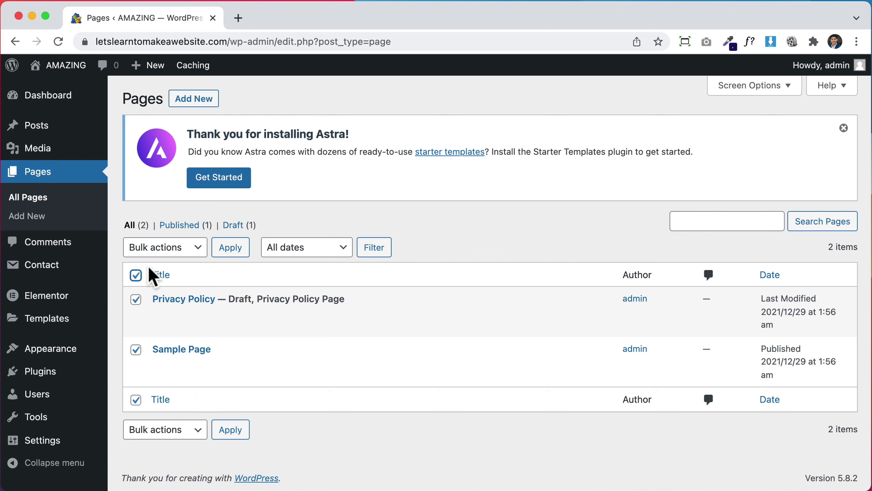
click(175, 253)
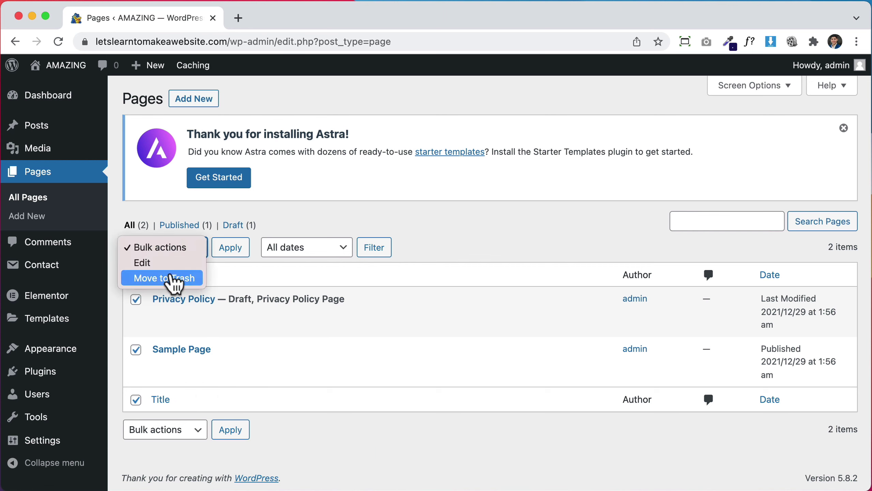
click(175, 278)
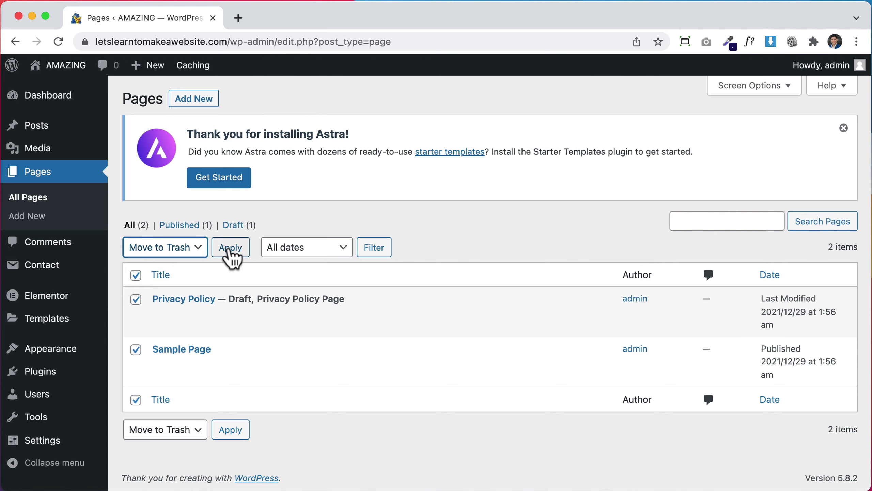
click(229, 252)
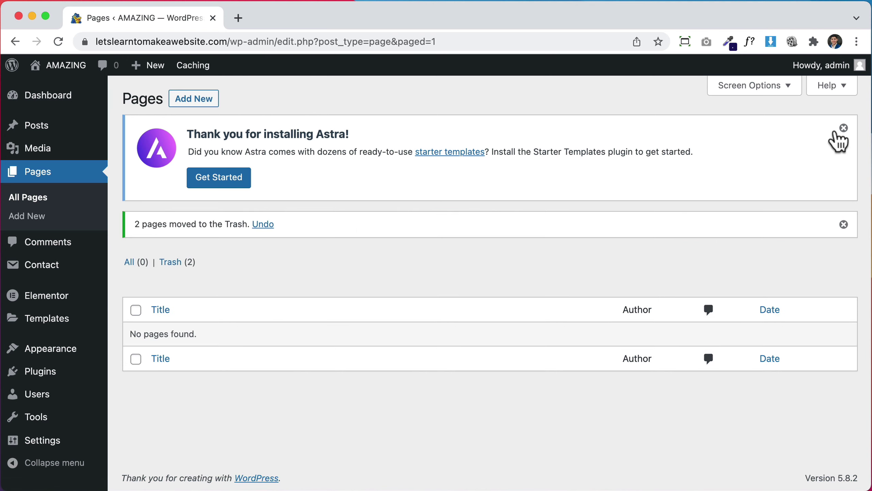
click(843, 128)
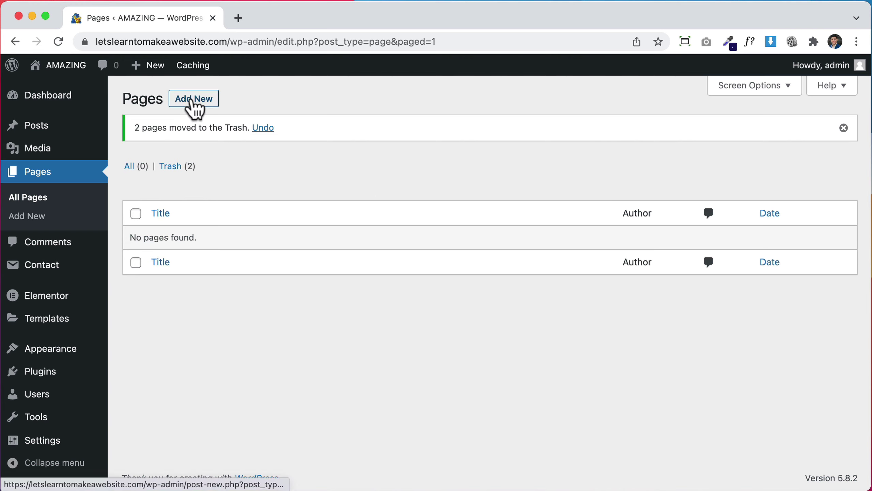
Create a page titled Home, publish it, and return to the pages list to start another new page
click(193, 103)
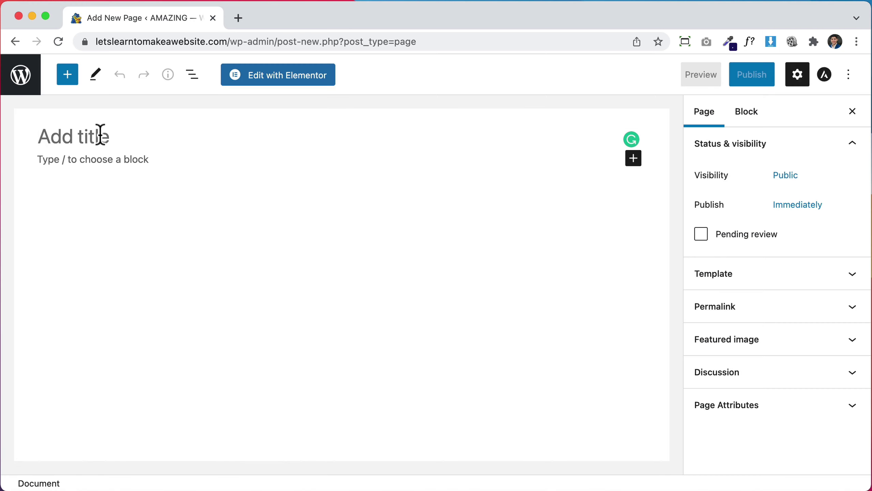
text(Home)
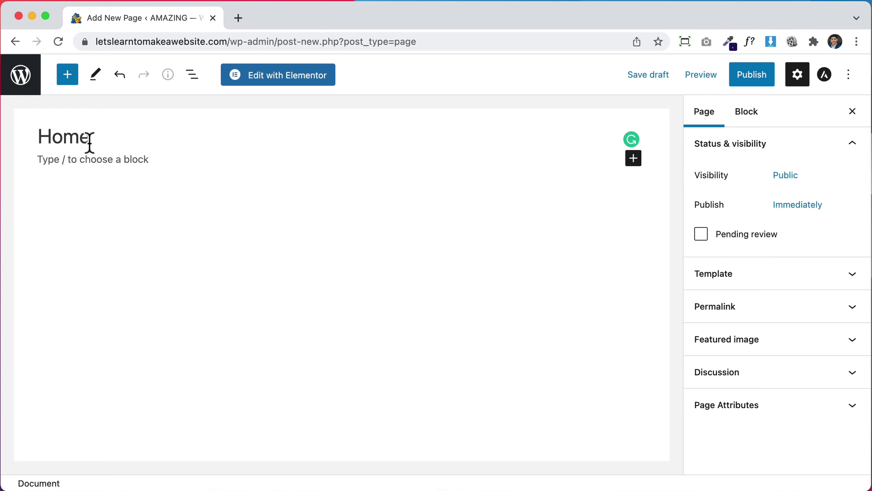
click(753, 82)
click(754, 83)
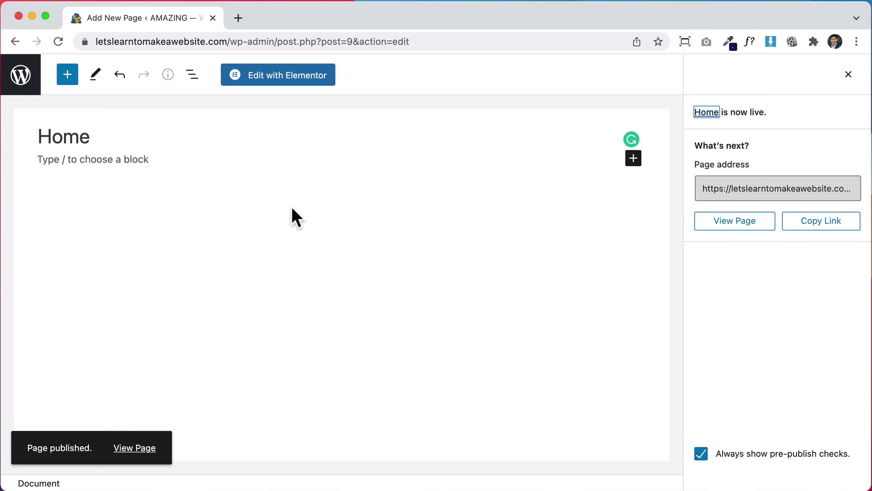
click(25, 82)
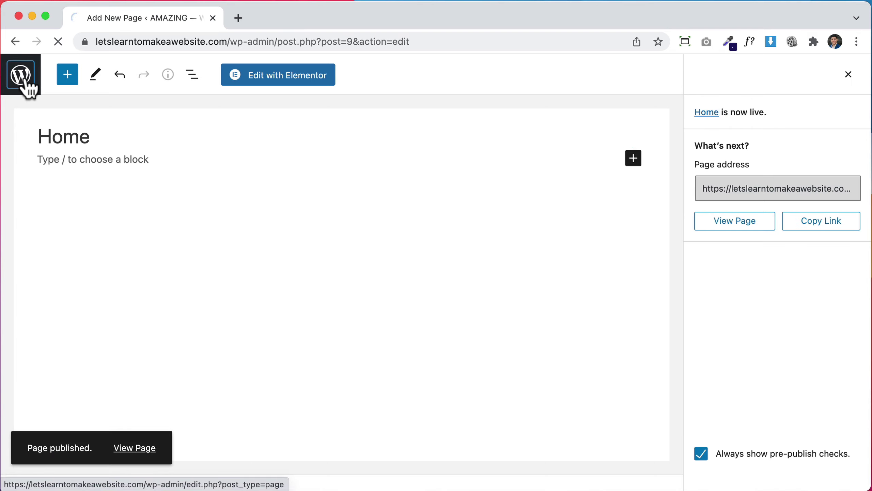
click(194, 99)
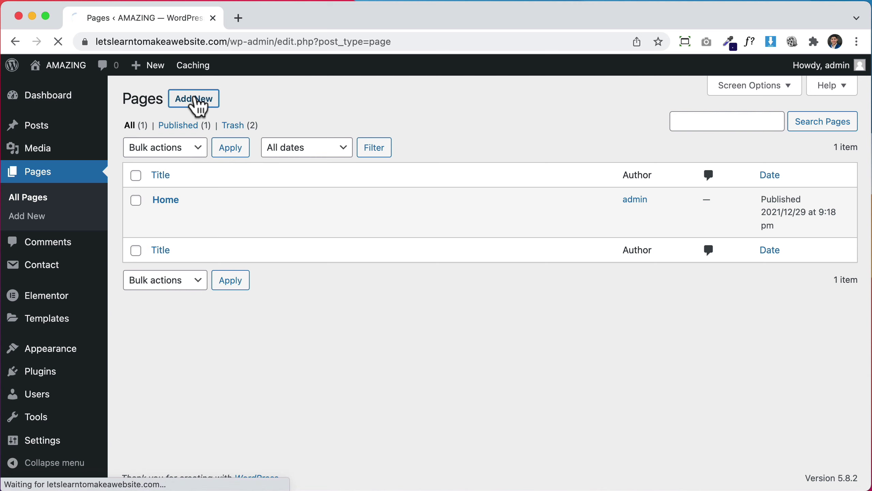
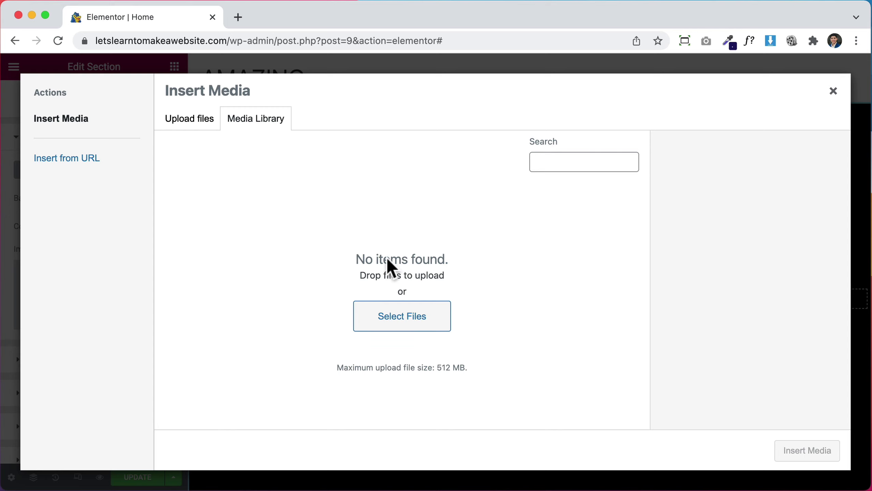
Switch the Insert Media dialog to uploading files and open the file selection
click(200, 127)
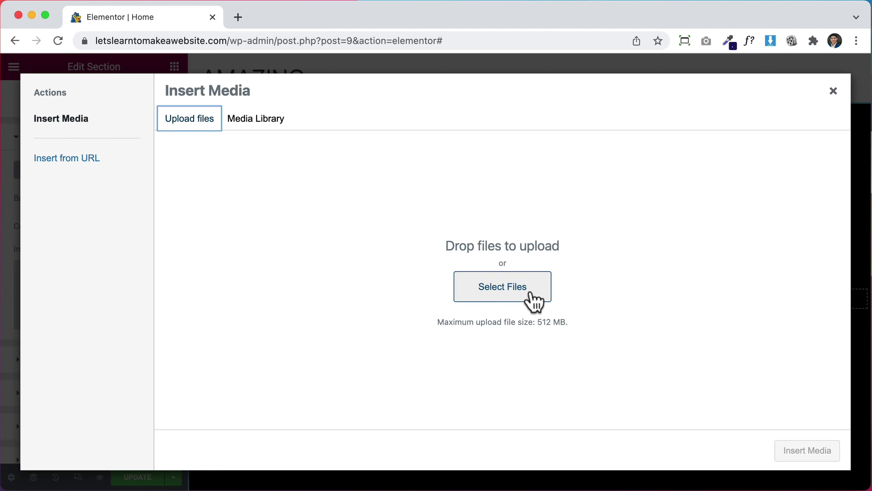
click(507, 289)
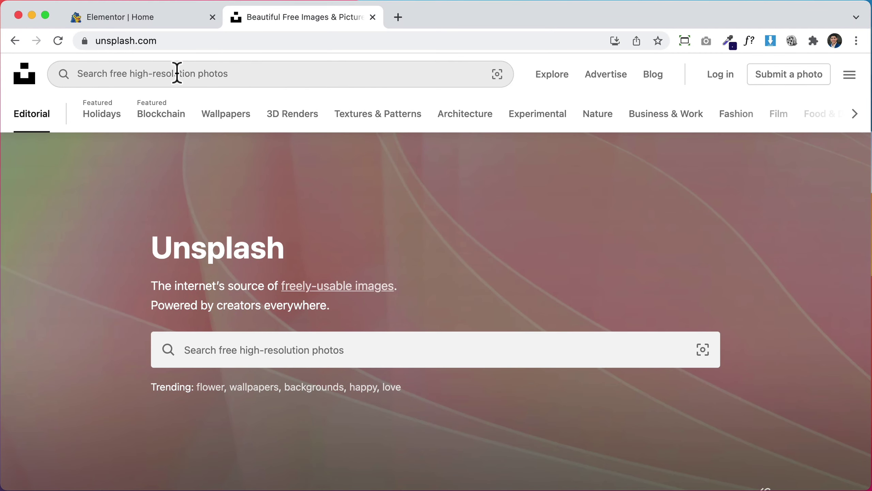
Switch to Unsplash, search for desert, and browse the free photos for a suitable background image
click(145, 71)
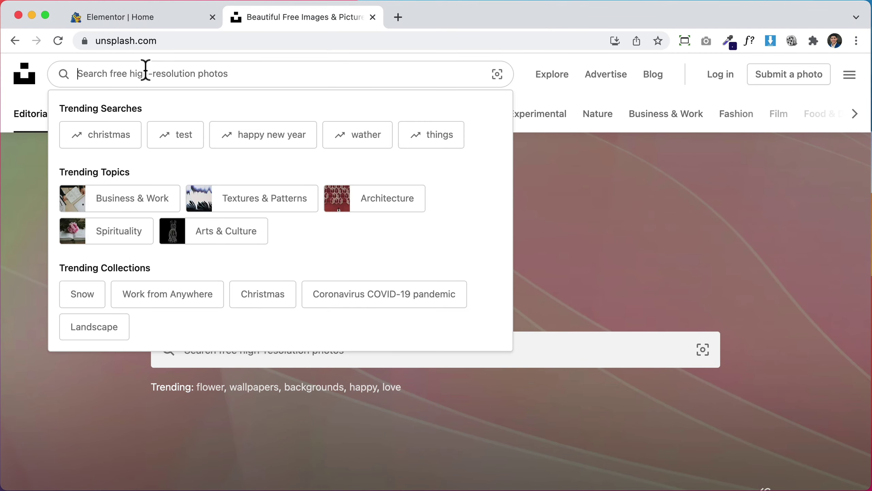
text(desert)
key(Return)
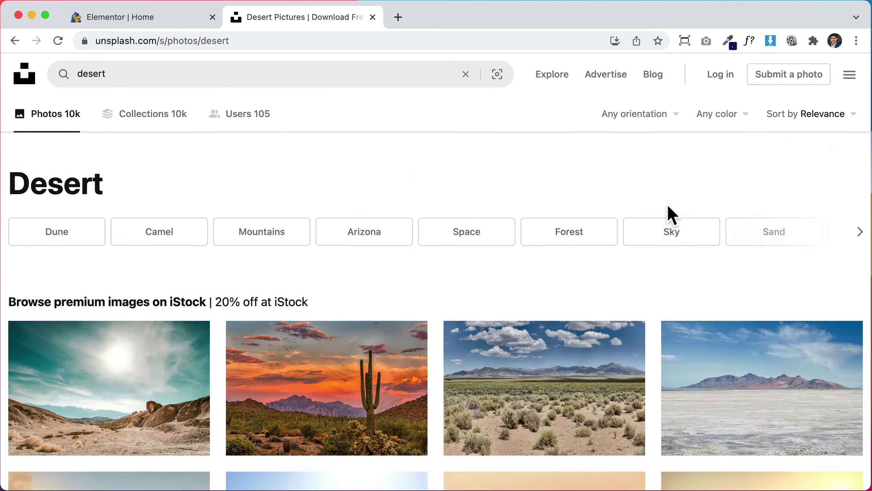
scroll(667, 209, down, 10)
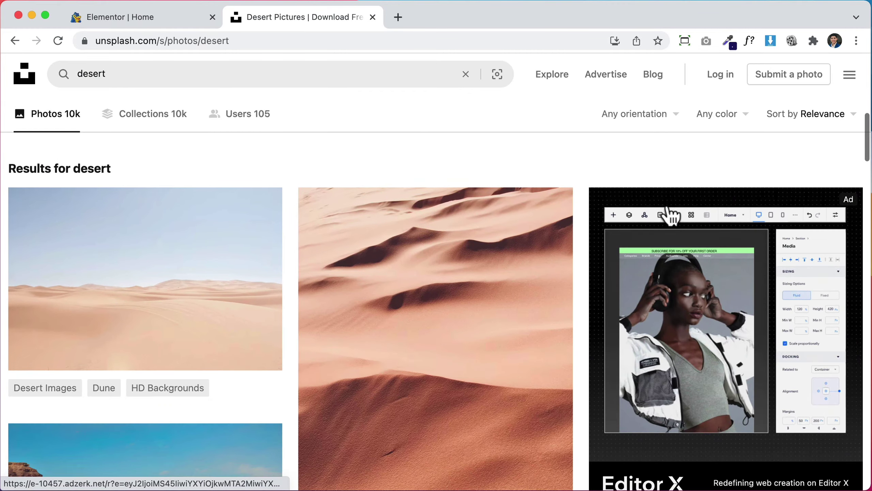
scroll(382, 348, down, 12)
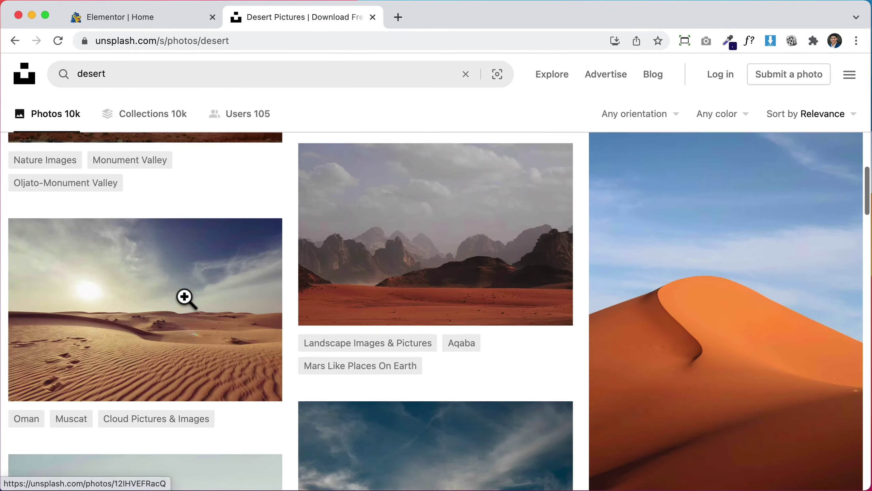
scroll(715, 268, down, 3)
scroll(761, 295, down, 4)
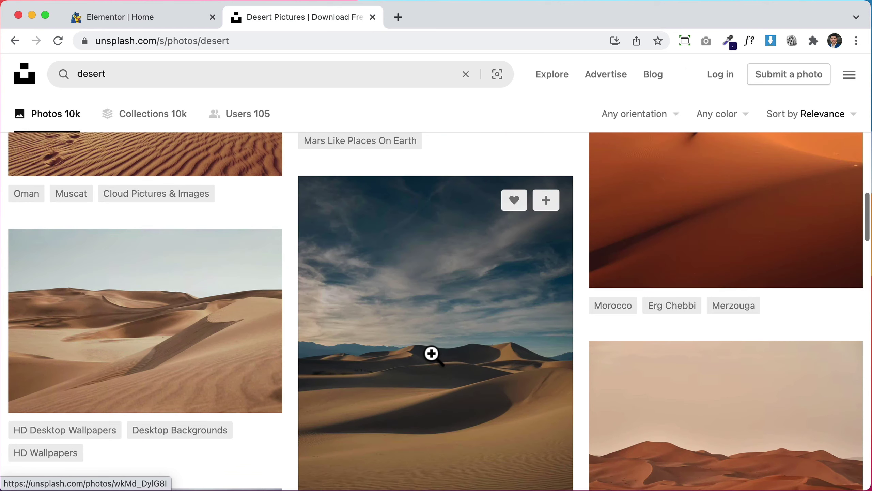
scroll(432, 354, down, 8)
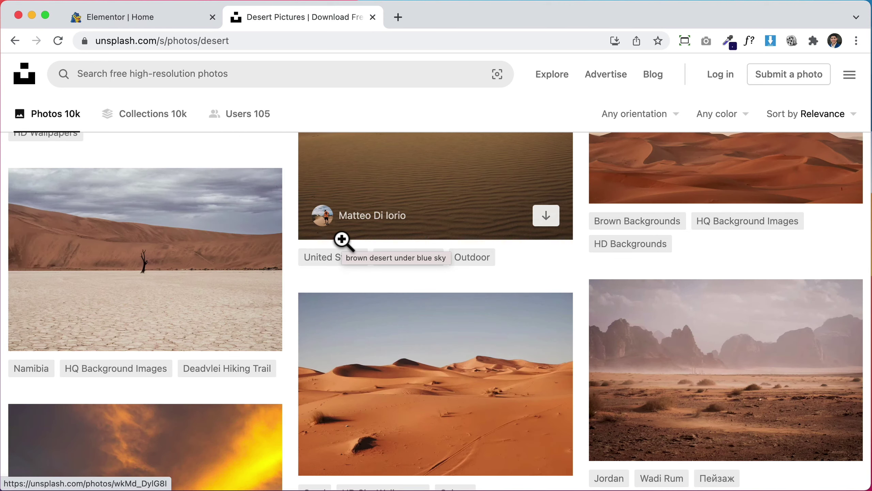
Search Unsplash for customer, baker and carpenter photos and browse the results
click(252, 74)
text(customer)
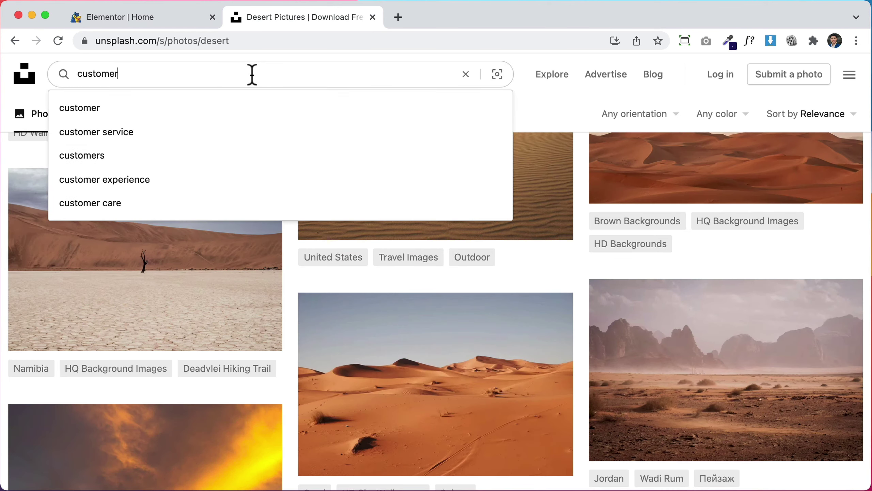
key(Return)
scroll(477, 319, down, 10)
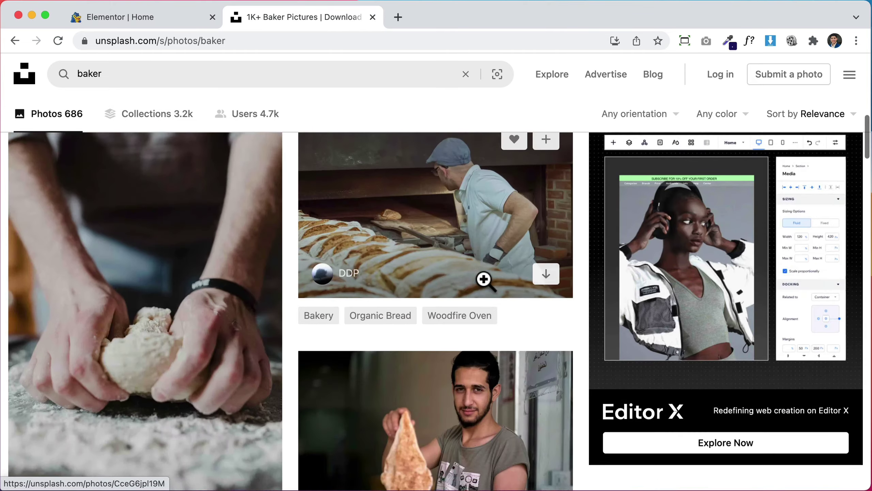
scroll(483, 278, down, 6)
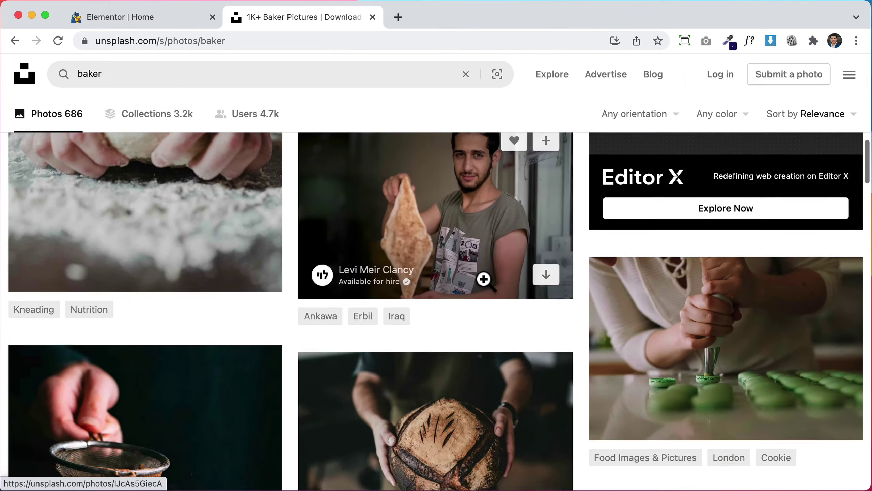
scroll(483, 279, down, 6)
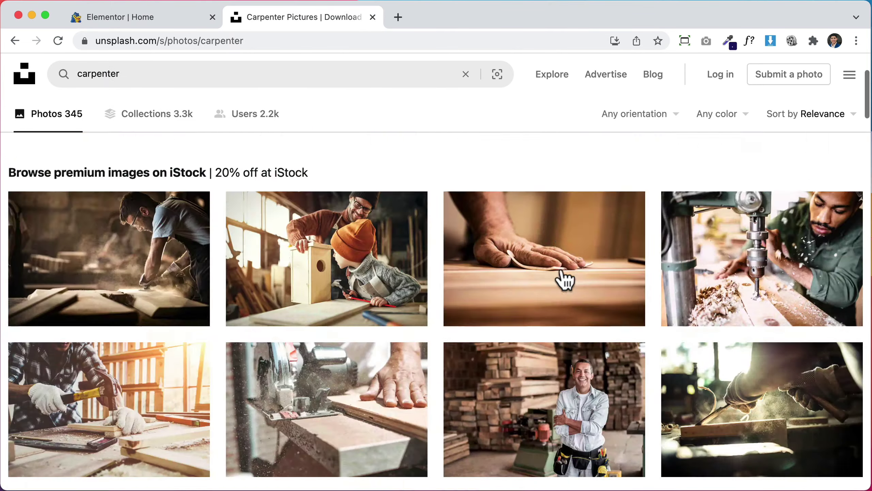
scroll(564, 279, down, 4)
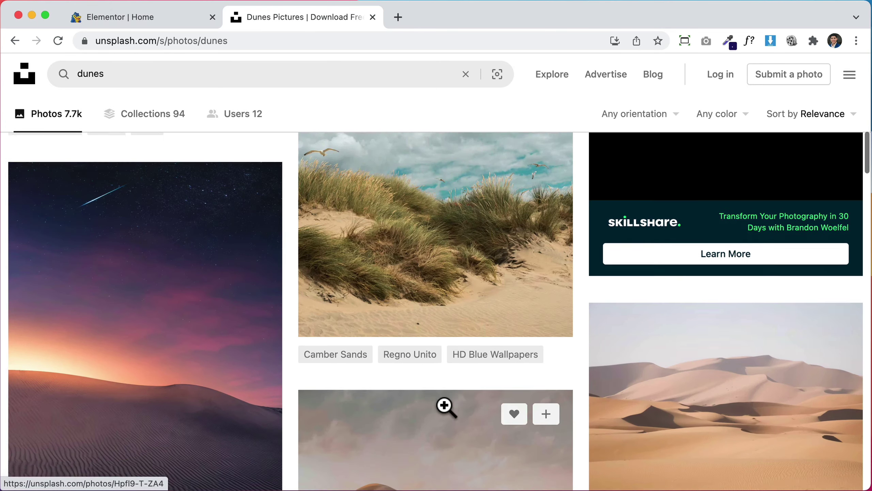
Download the purple night-sky dunes photo from Unsplash in Medium (1920x2880) size and close the photo view
scroll(446, 405, down, 6)
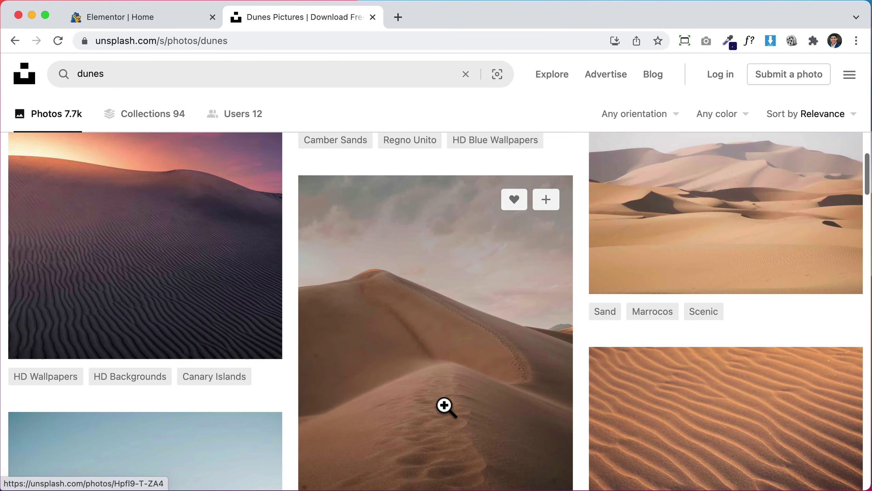
scroll(446, 405, up, 3)
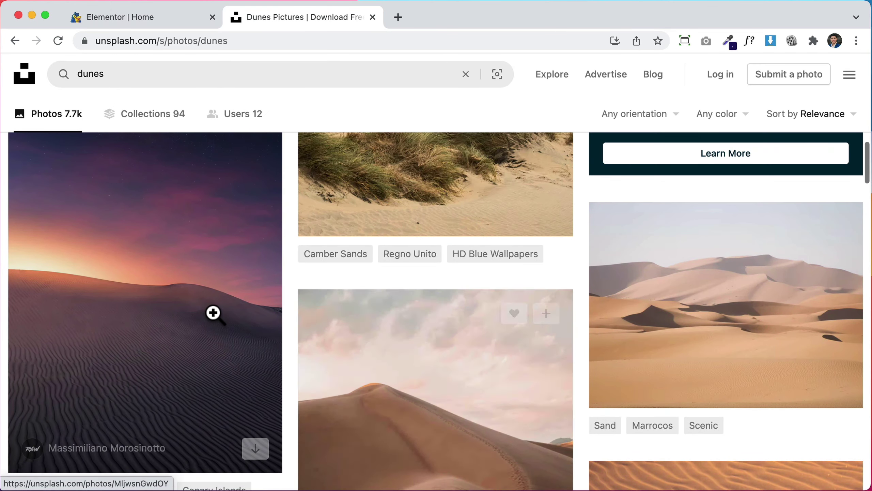
click(201, 308)
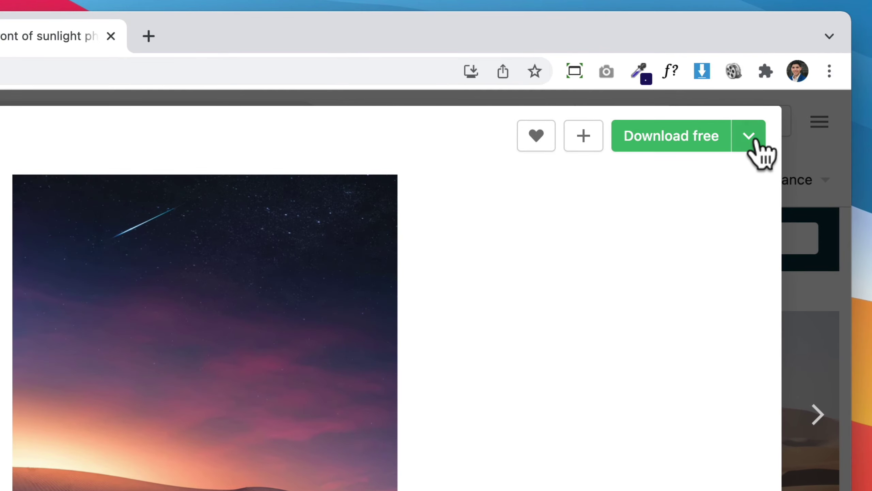
click(753, 139)
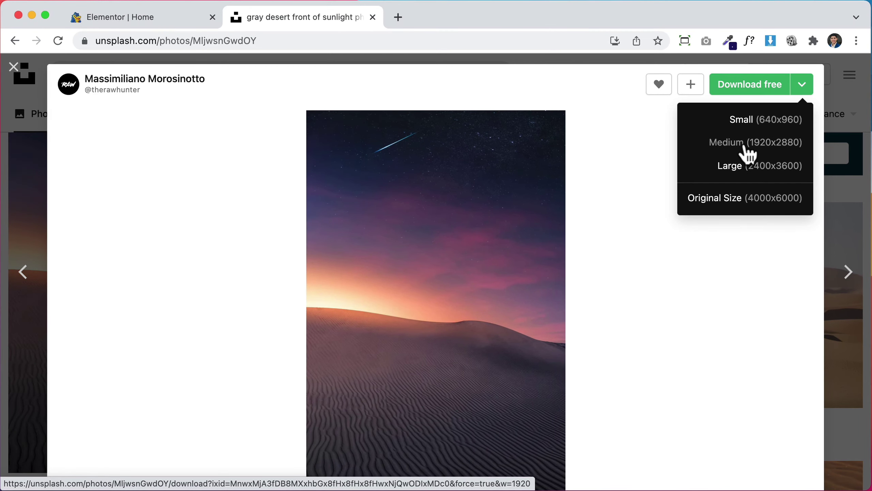
click(745, 147)
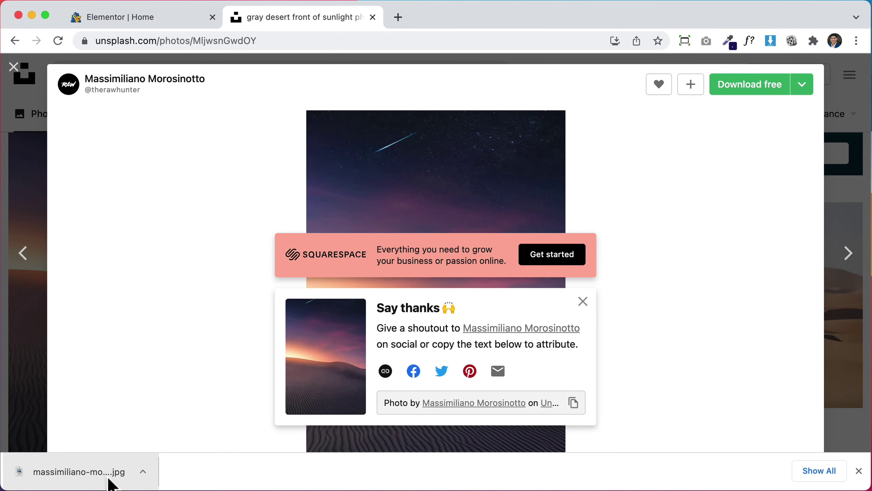
click(107, 477)
click(13, 67)
Leave Unsplash for the Elementor editor, upload dunes.jpg from the WP FILES folder and insert it as the section's background image
scroll(448, 337, down, 5)
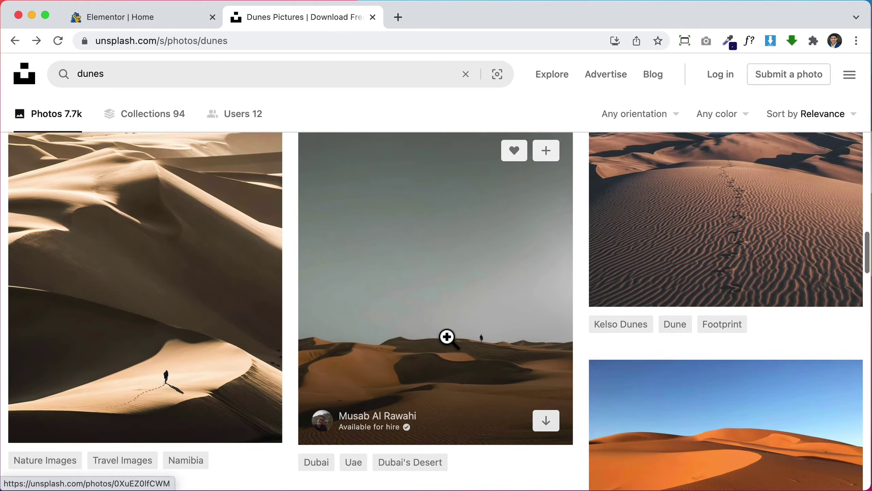
scroll(447, 335, down, 5)
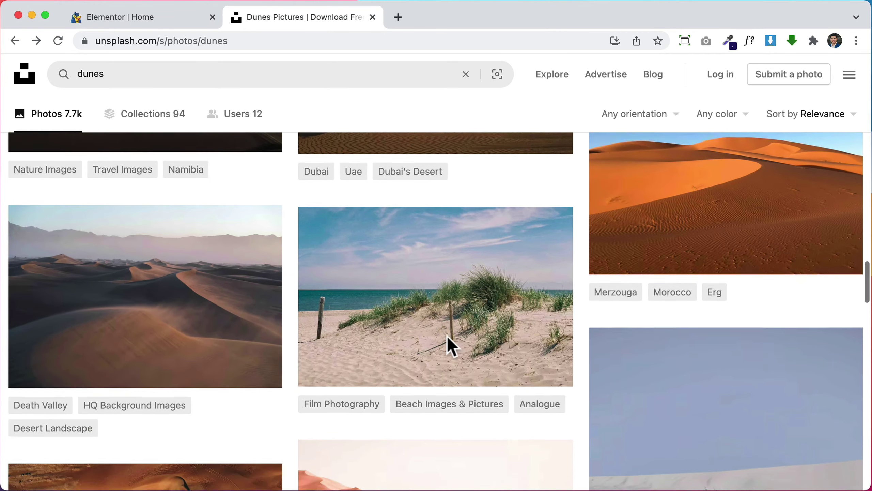
key(super+w)
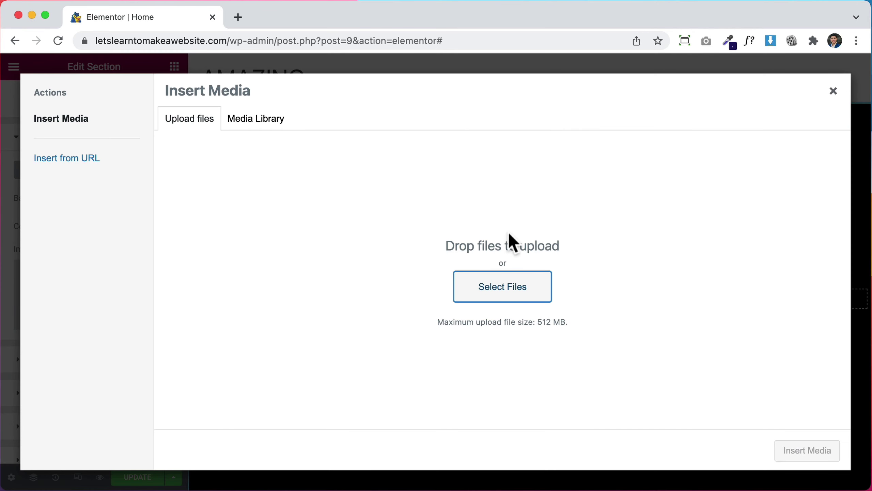
click(518, 294)
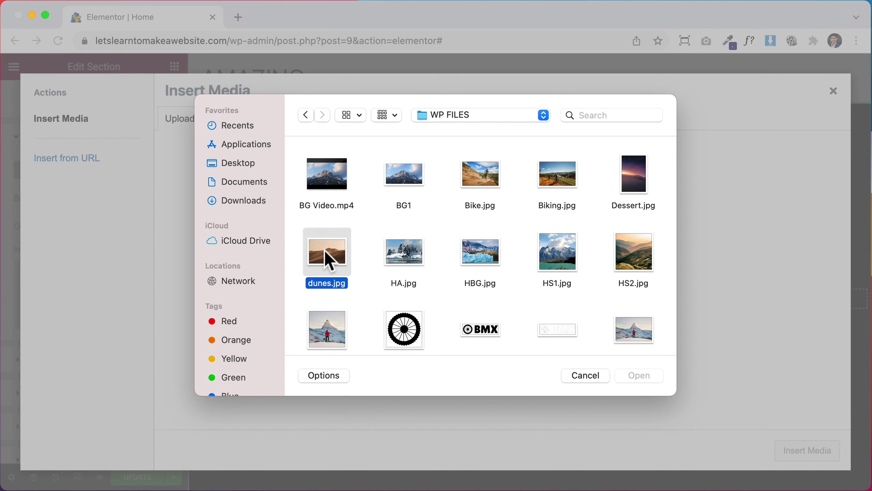
click(641, 376)
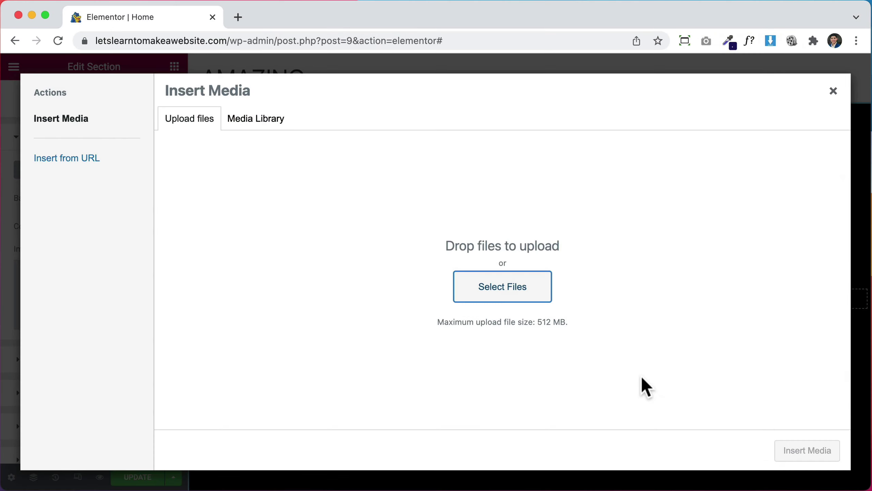
click(814, 449)
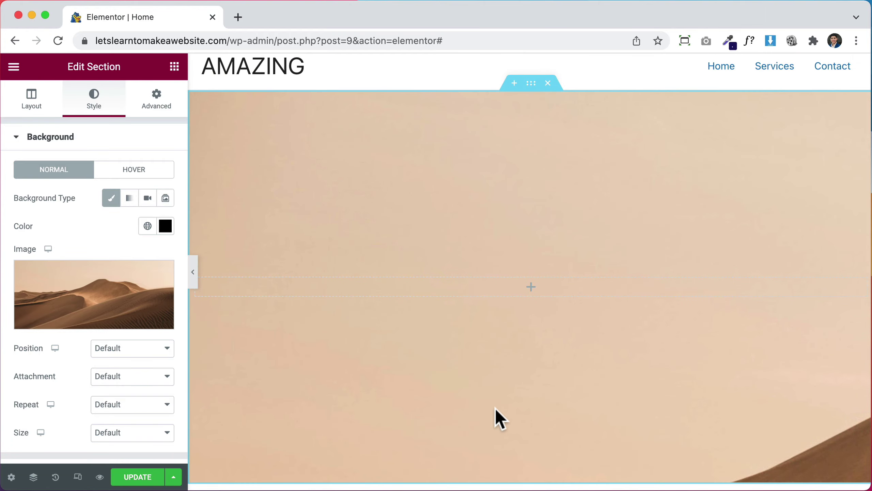
Set the section background image's position to Center Center and its size to Cover
scroll(495, 408, down, 2)
scroll(494, 408, up, 1)
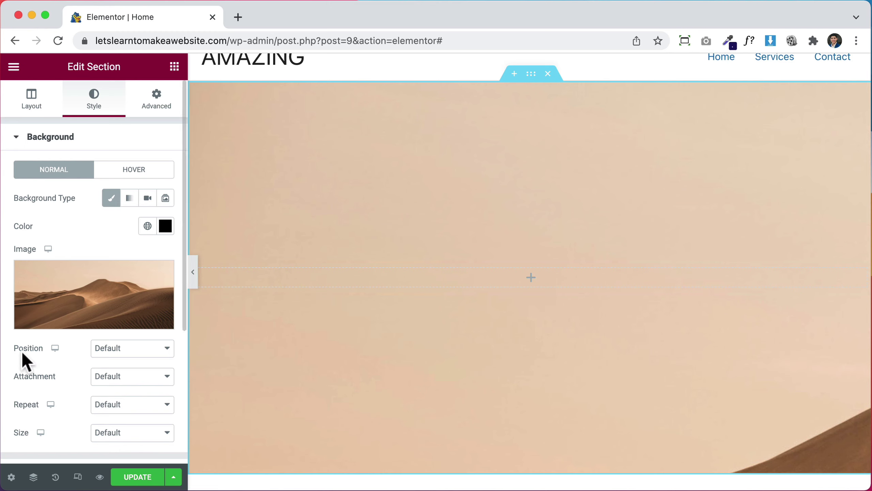
click(115, 354)
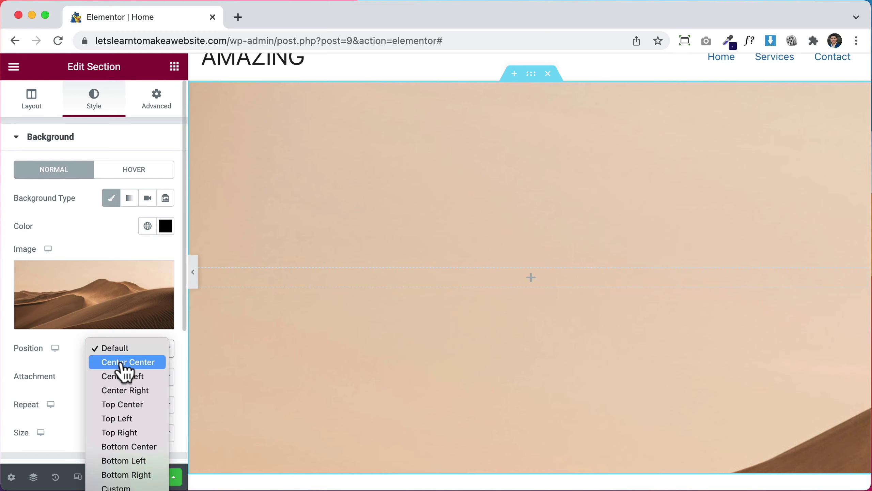
click(132, 363)
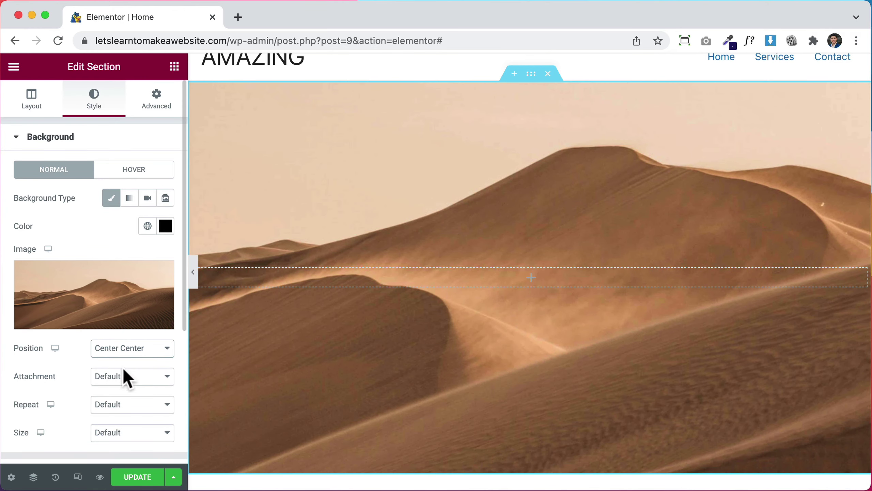
click(110, 436)
click(113, 461)
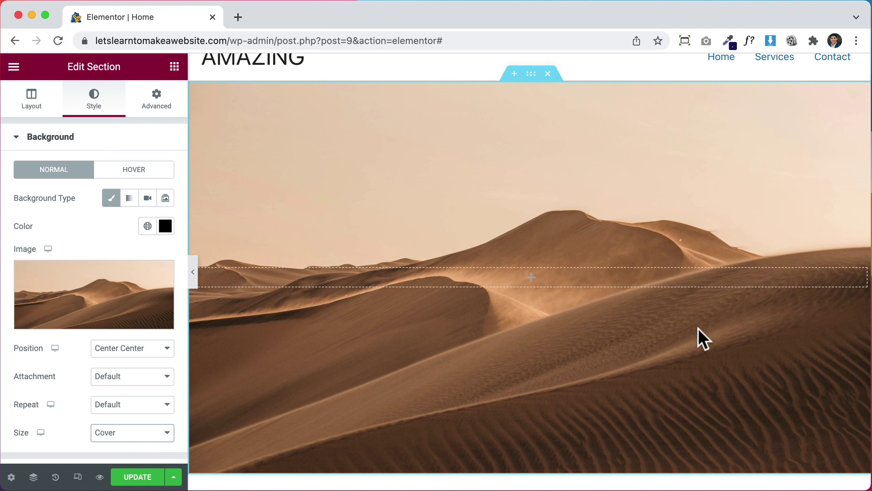
Change the section's background type to video and use the copied GoPro dune video URL from YouTube as its video link
click(148, 199)
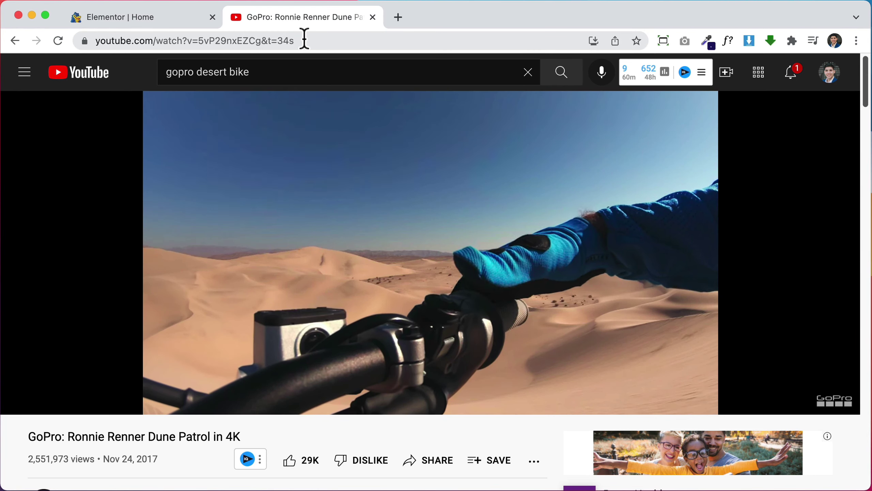
click(305, 39)
key(super+c)
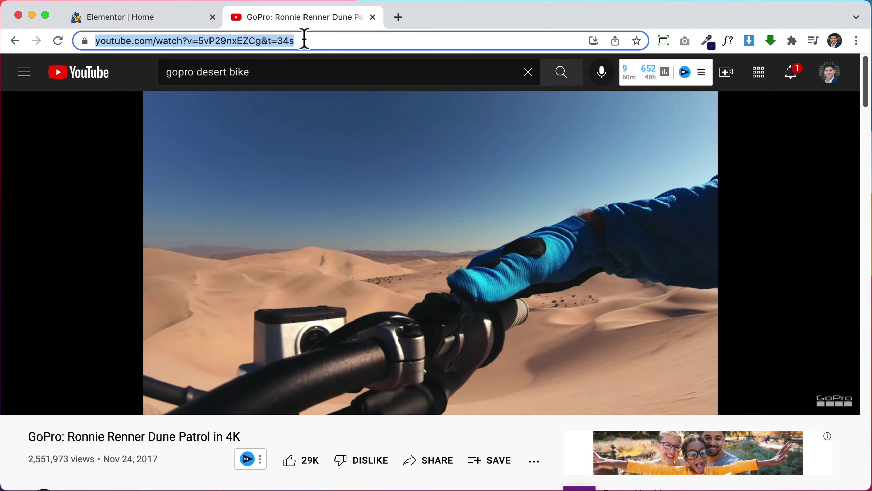
key(ctrl+Tab)
click(81, 240)
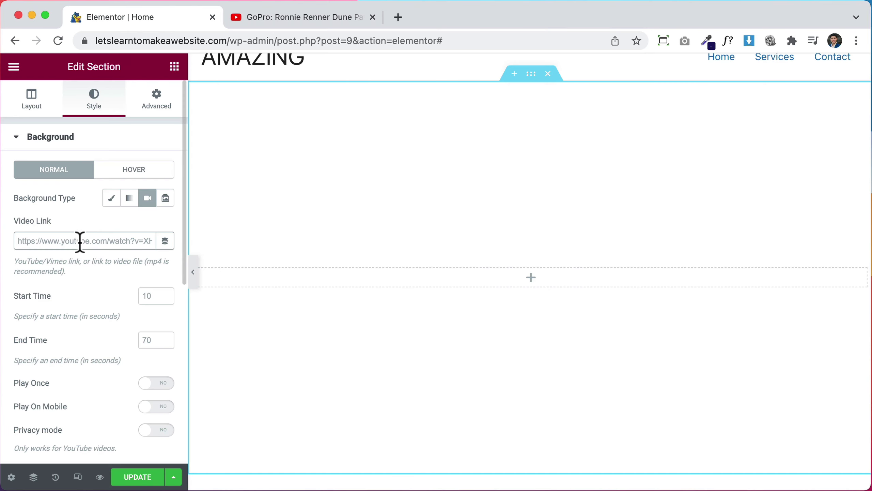
key(super+v)
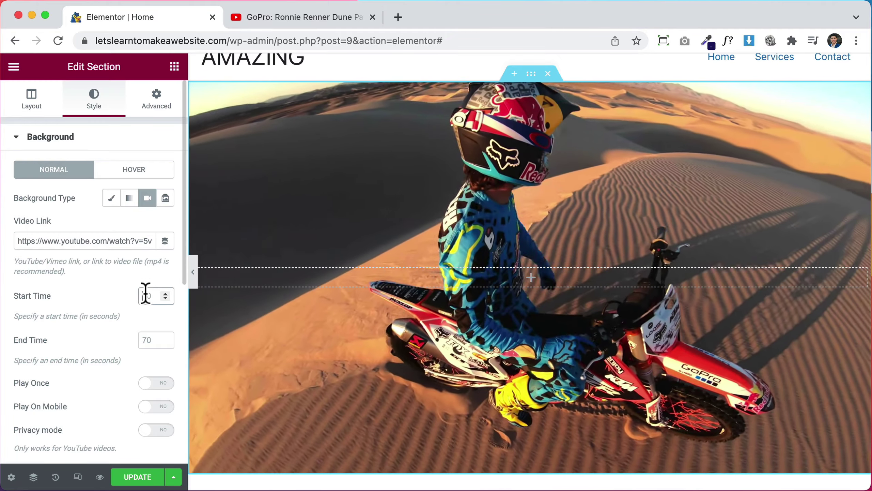
Set the background video's start time to 40 and its end time to 80 seconds
click(145, 294)
text(40)
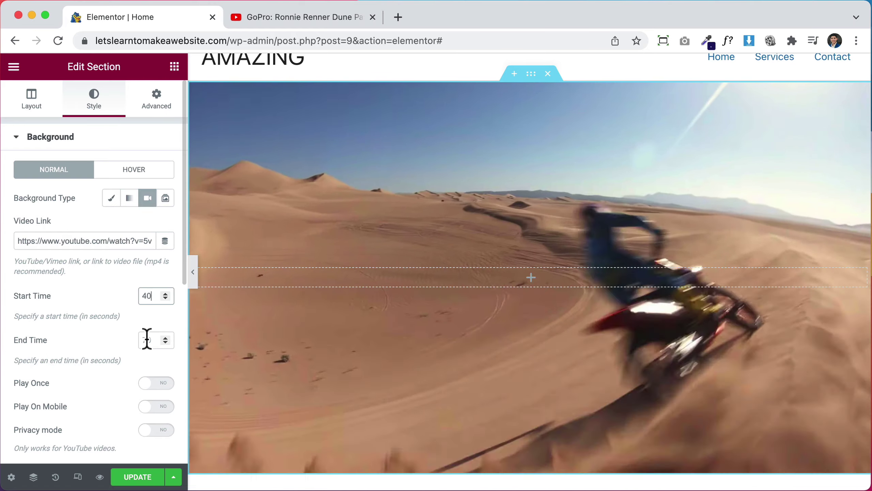
click(146, 338)
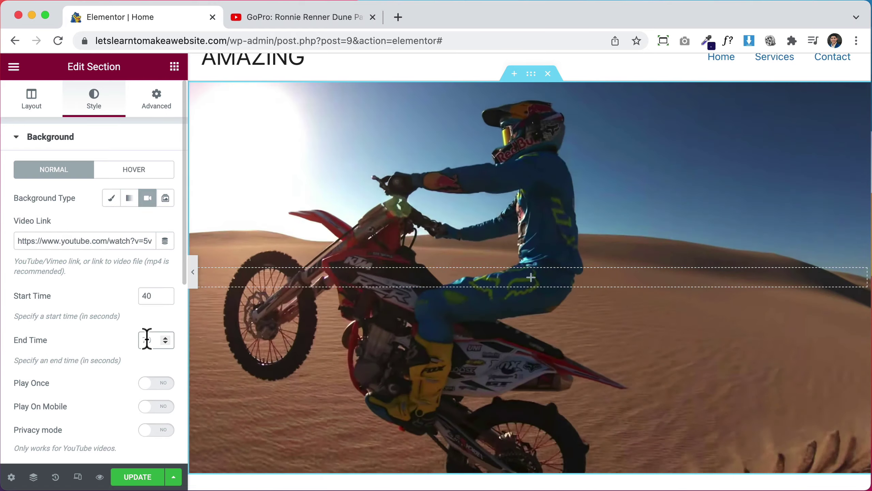
text(80)
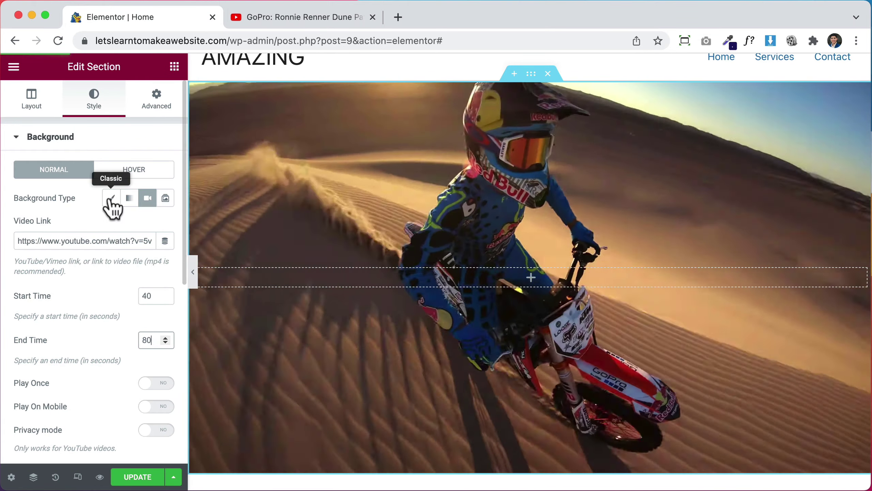
Switch the section background to Classic and upload BG Video.mp4 from the WP FILES folder through its image chooser
click(111, 198)
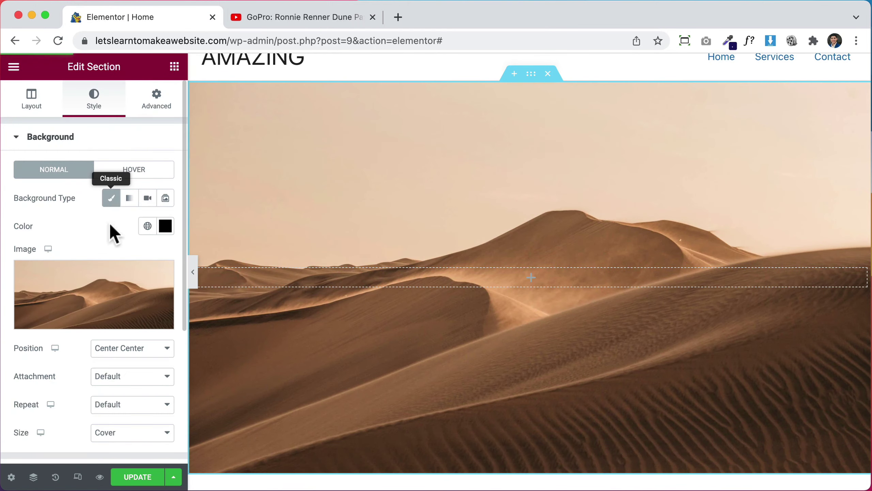
click(105, 282)
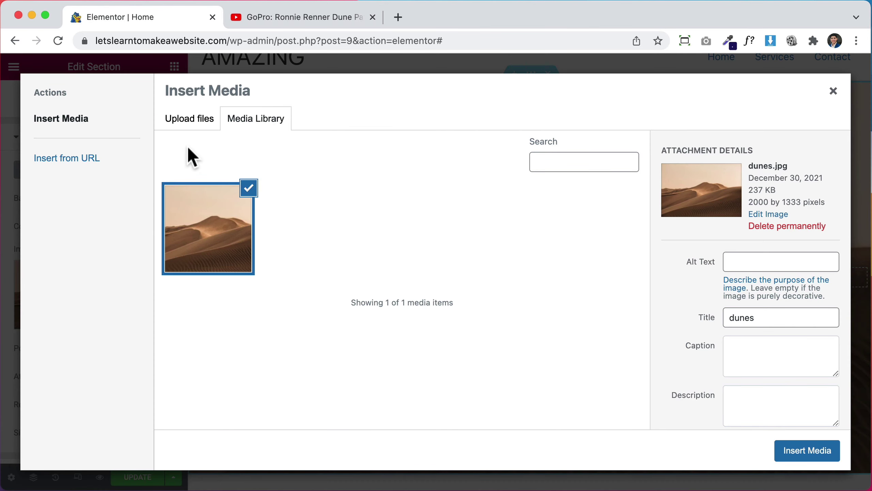
click(193, 121)
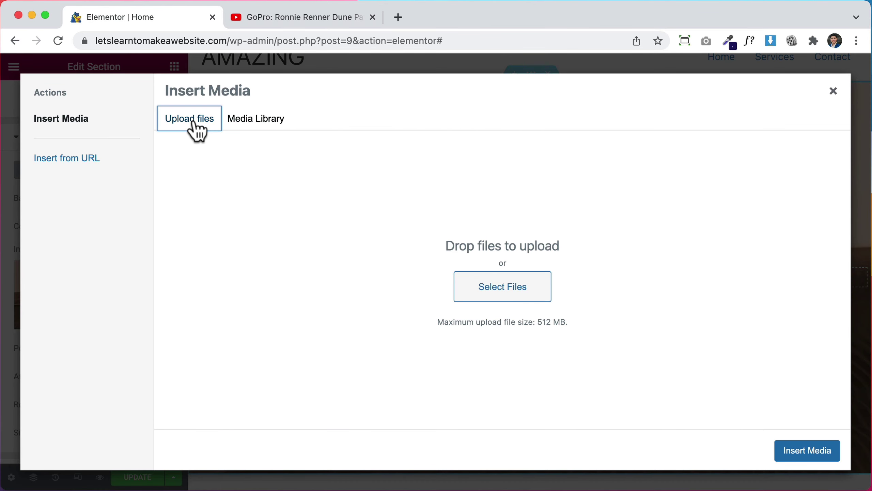
click(476, 295)
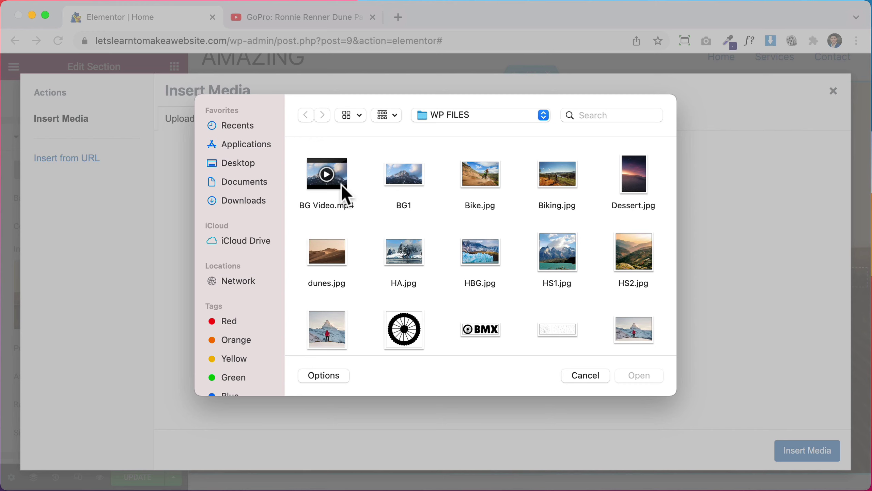
click(344, 193)
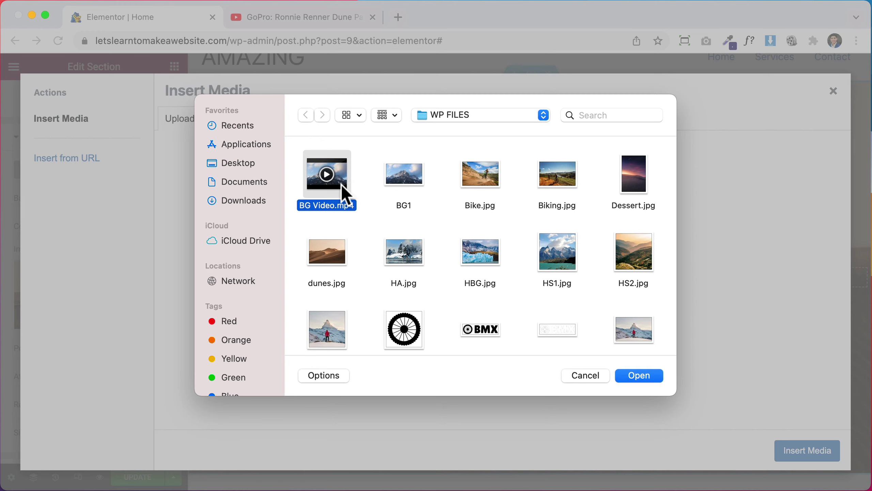
click(631, 376)
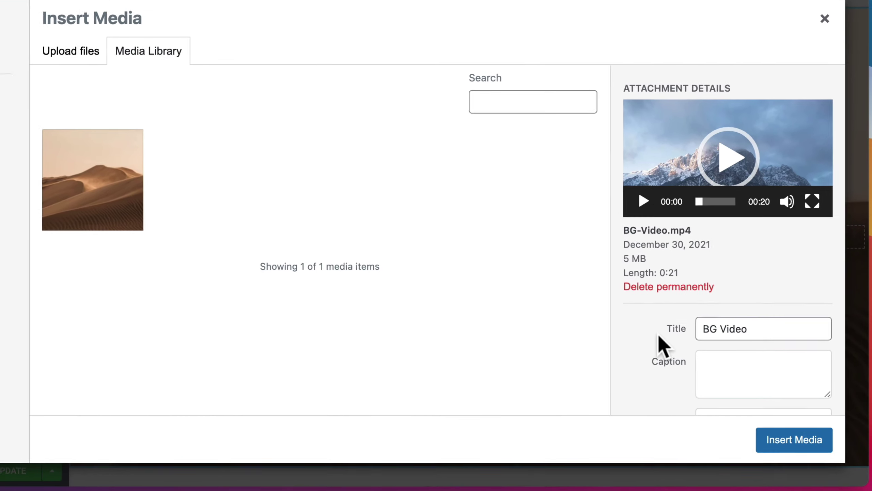
Copy the file URL of the uploaded BG-Video.mp4 and use it as the link of the section's video background
scroll(659, 335, down, 5)
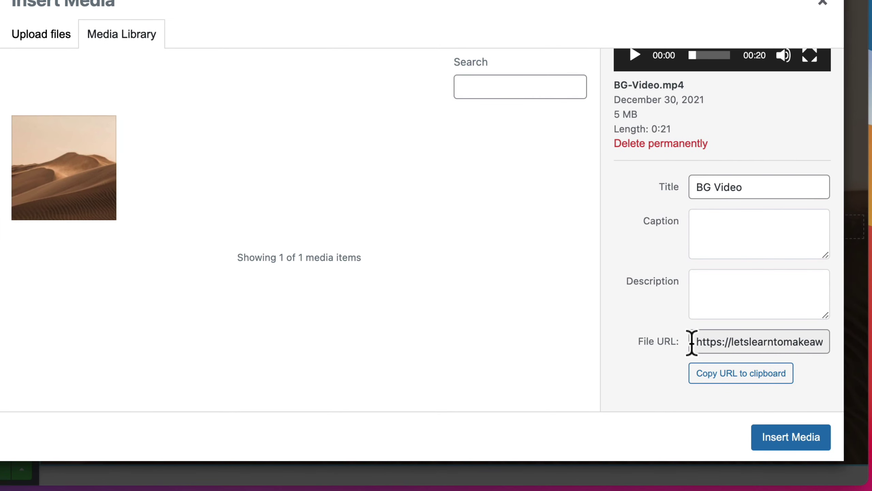
triple_click(717, 341)
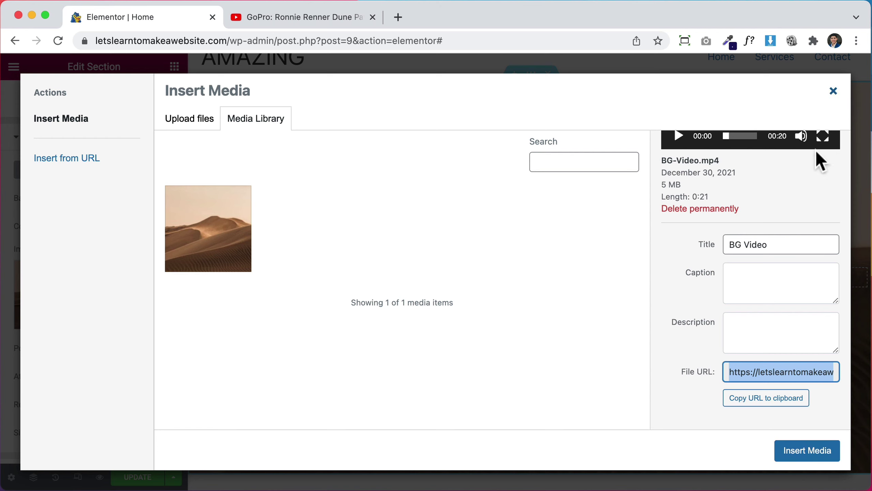
click(834, 93)
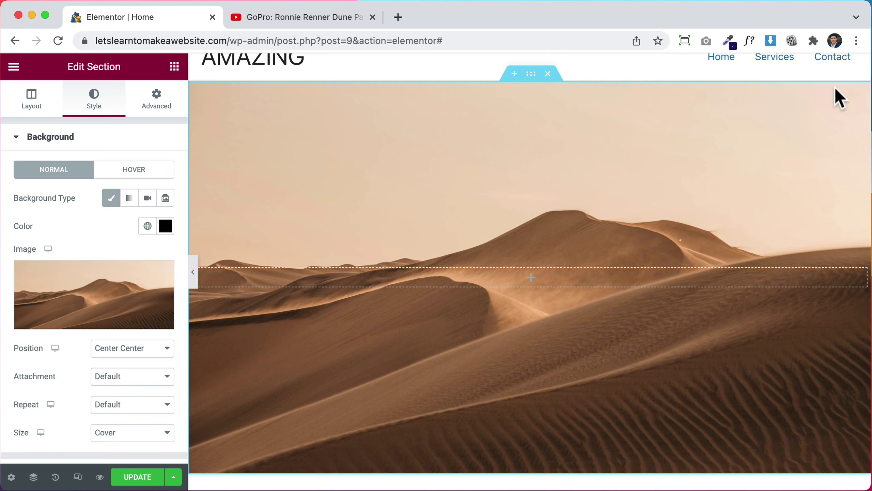
click(149, 202)
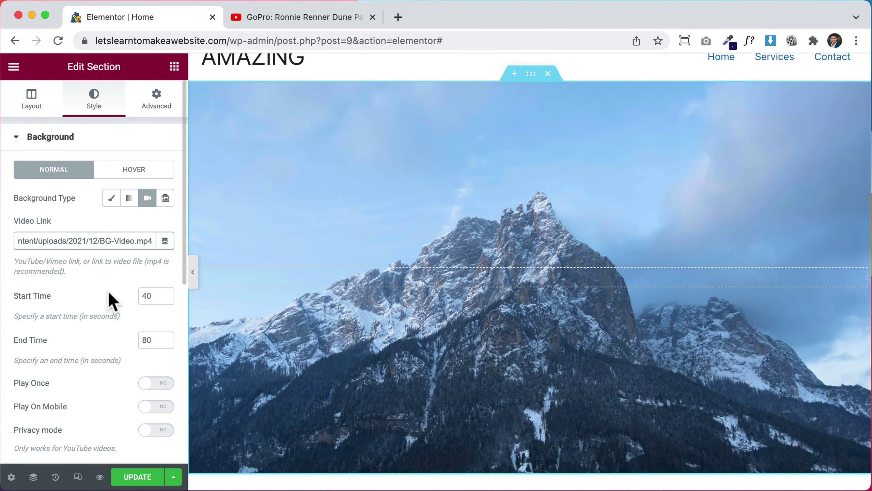
Replace the background video link with the YouTube URL of the GoPro dune video, youtube.com/watch?v=5vP29nxEZCg&t=34s
click(67, 241)
key(super+a)
key(super+v)
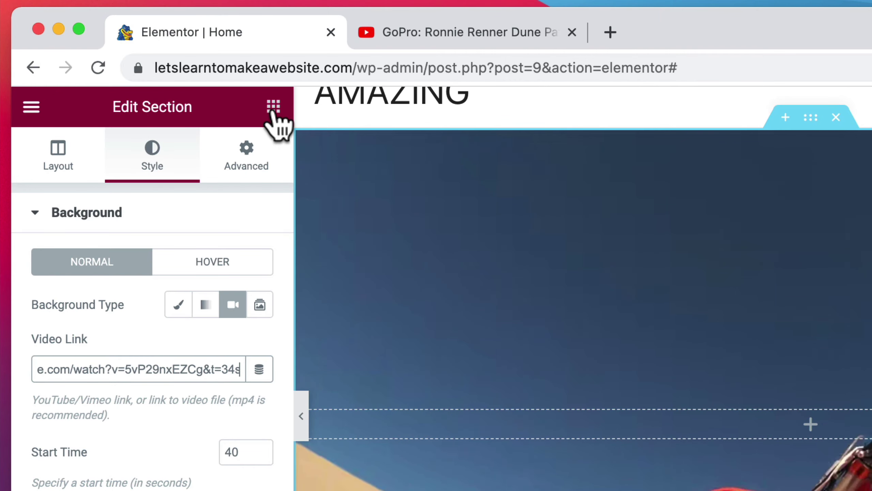
Add a Heading widget to the empty column of the video background section
click(274, 107)
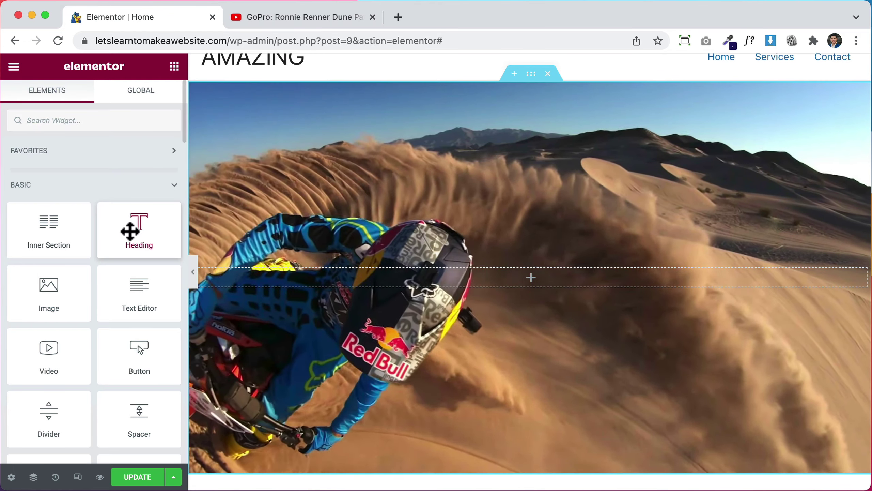
drag(131, 232, 330, 269)
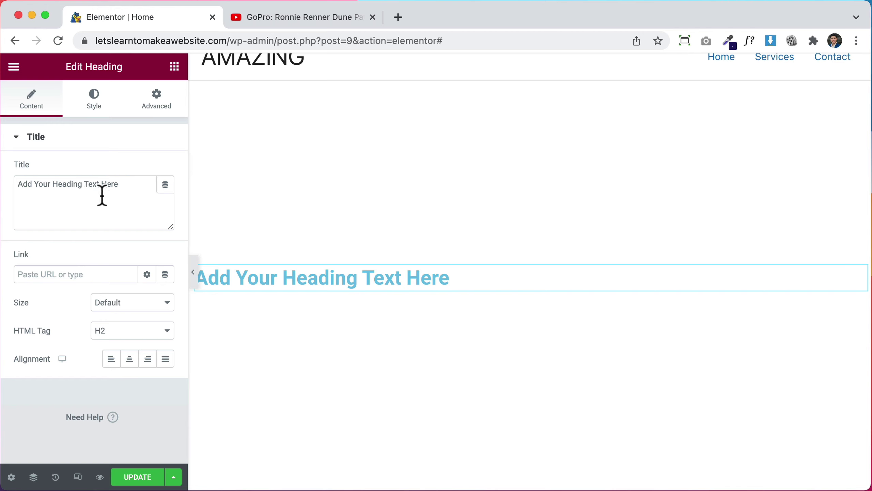
Replace the new heading's title with ADVENTURE and align it to the center
drag(101, 196, 32, 186)
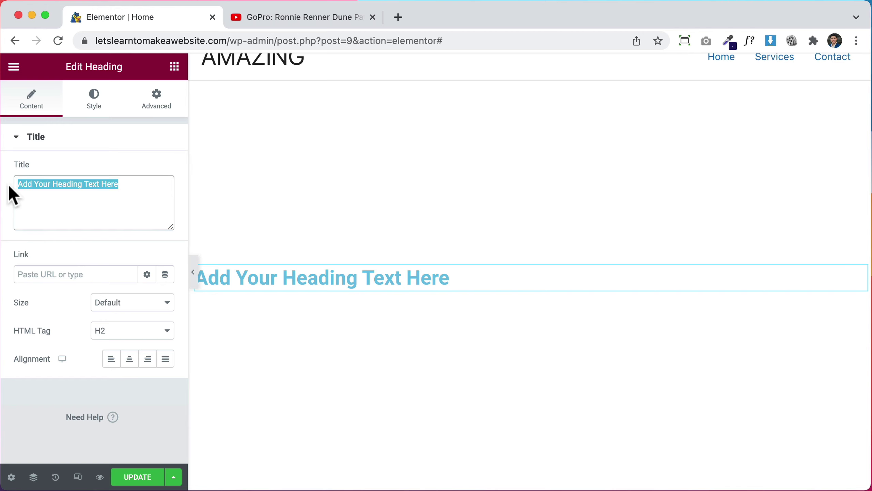
text(ADVENTURE)
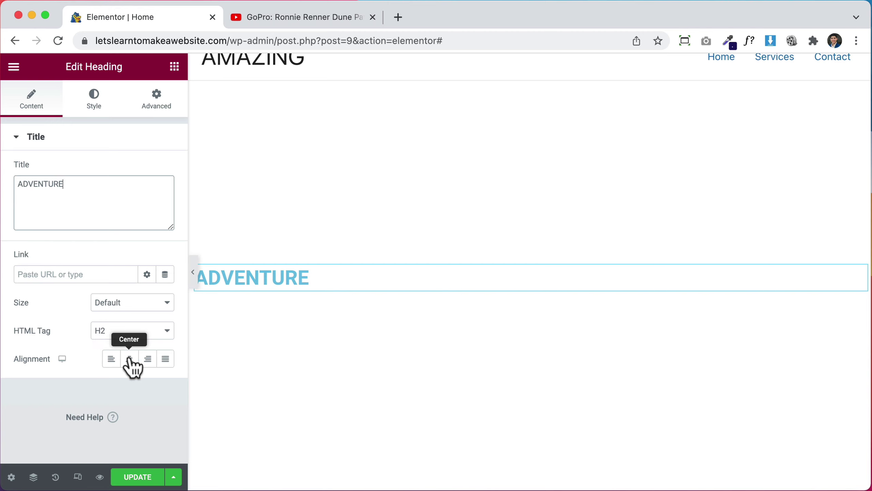
click(130, 359)
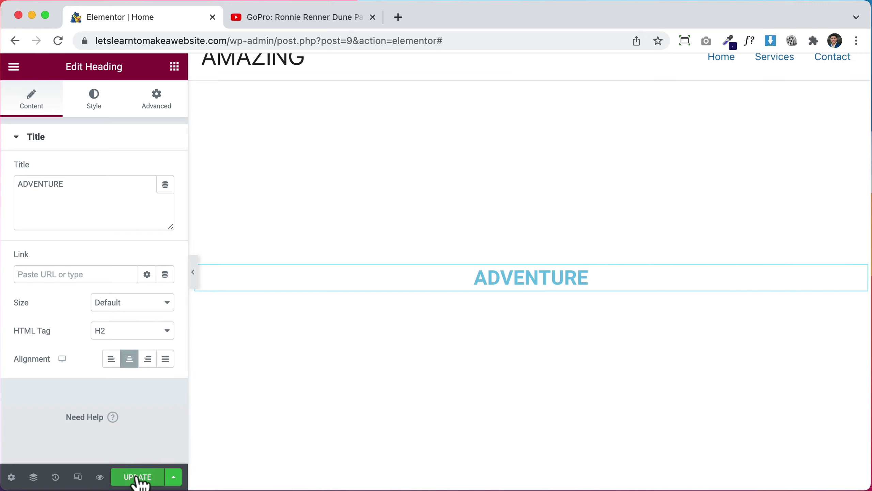
Update the Home page and reload the editor to preview the section's video background
click(139, 478)
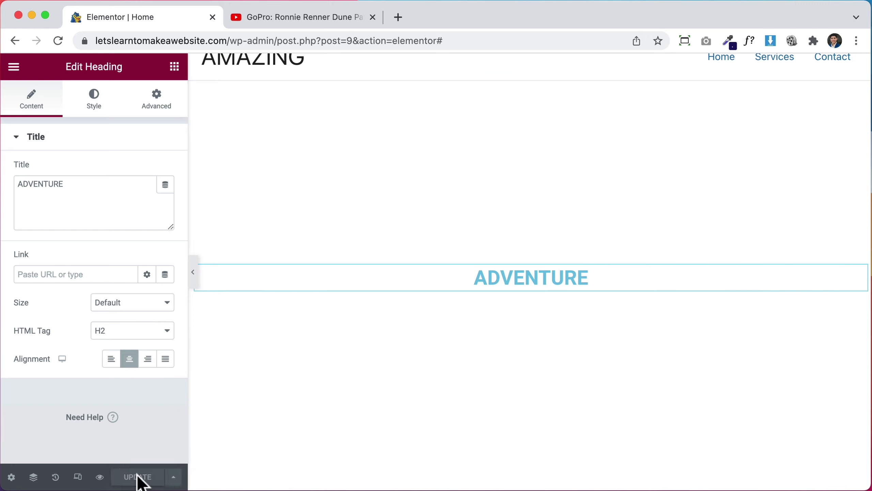
click(58, 42)
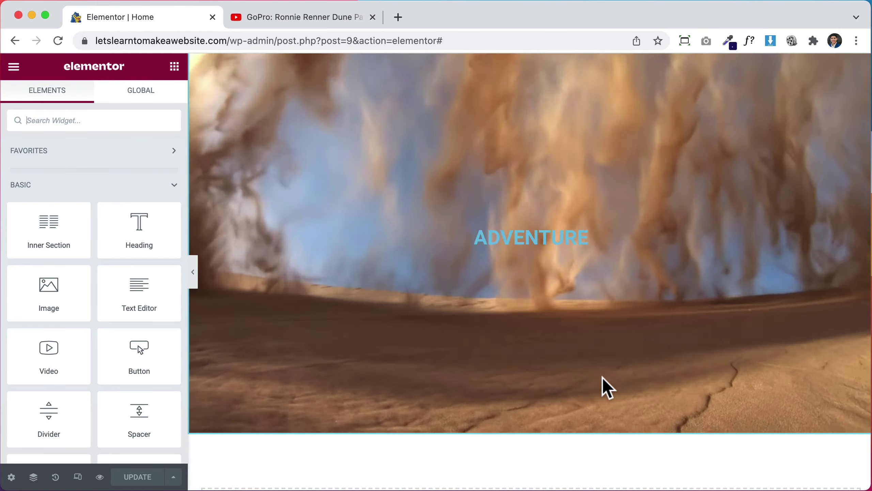
scroll(604, 387, up, 2)
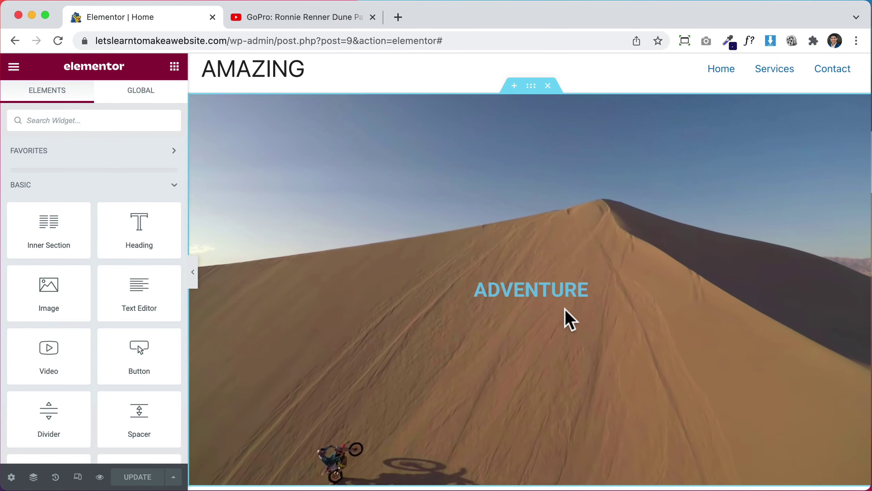
Set the ADVENTURE heading's text color to white (#FFFFFF) and open its typography settings
click(562, 292)
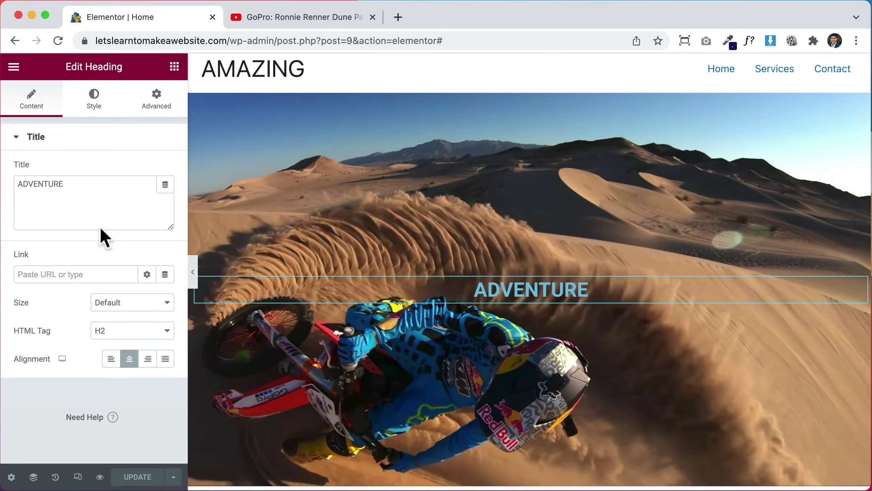
click(96, 103)
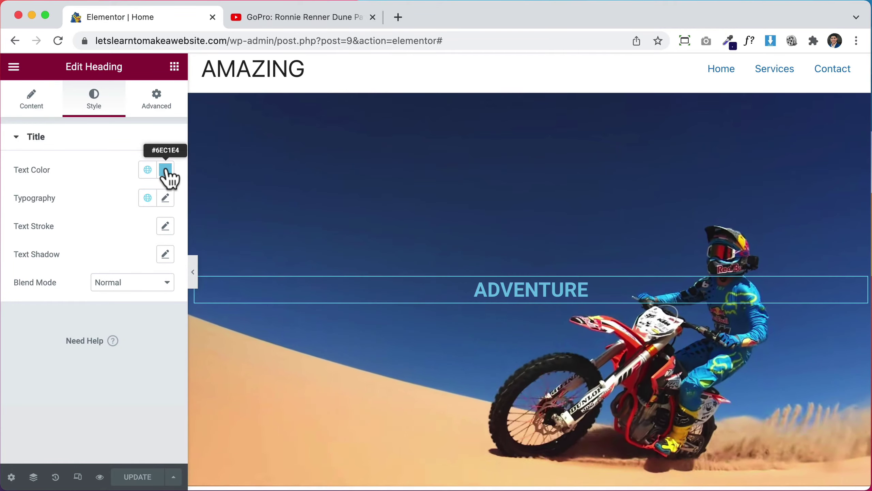
click(166, 169)
drag(99, 227, 58, 220)
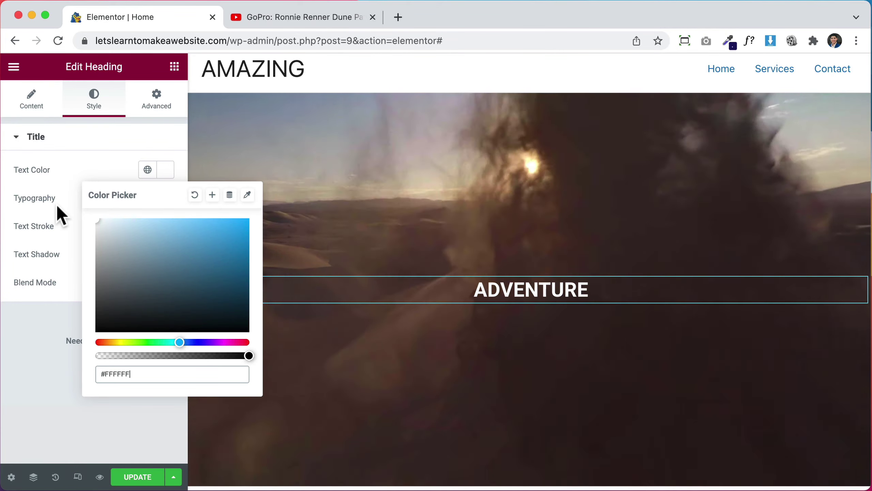
click(97, 173)
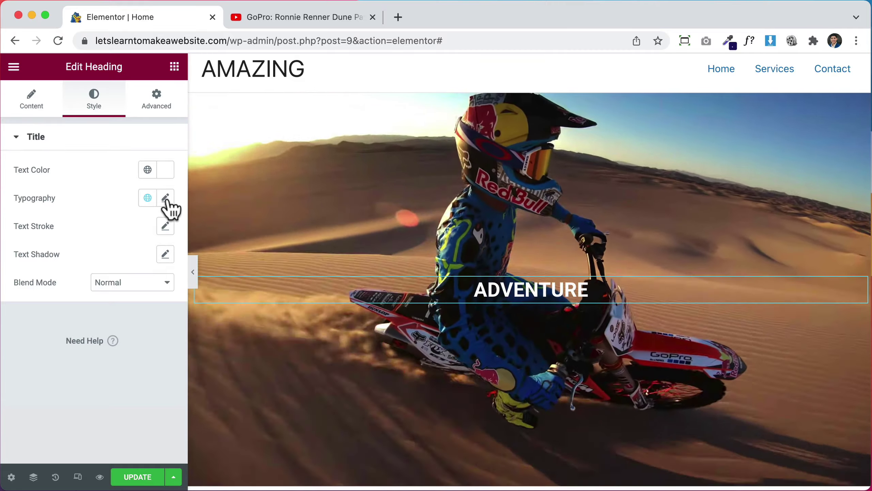
click(165, 200)
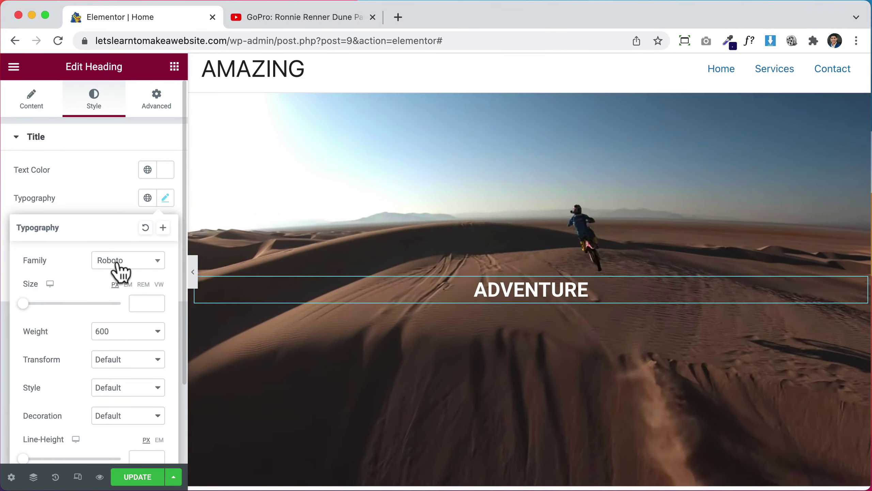
Try the Rock Salt and Rowdies fonts on the ADVENTURE heading, and return its font family to Roboto
click(116, 264)
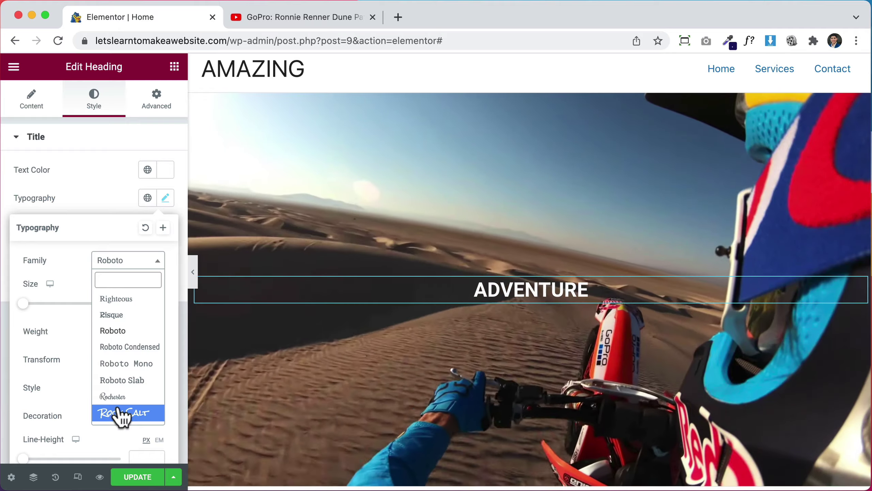
click(121, 413)
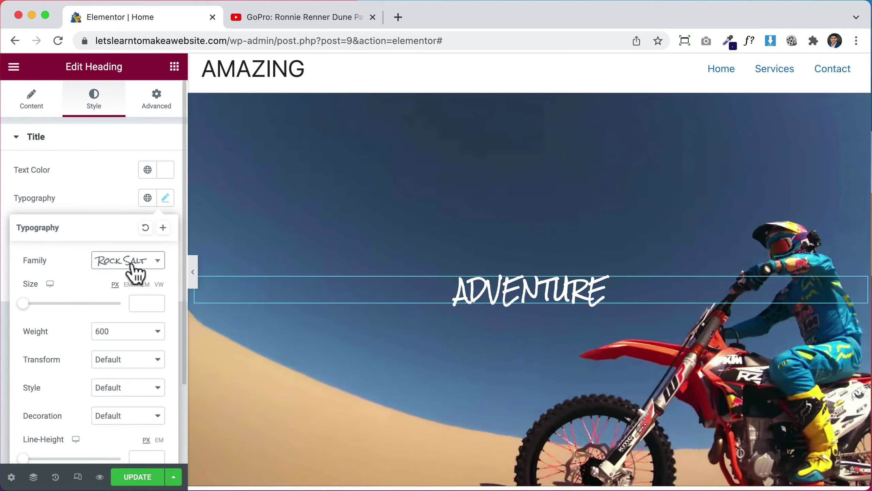
click(127, 262)
scroll(133, 371, down, 2)
click(129, 362)
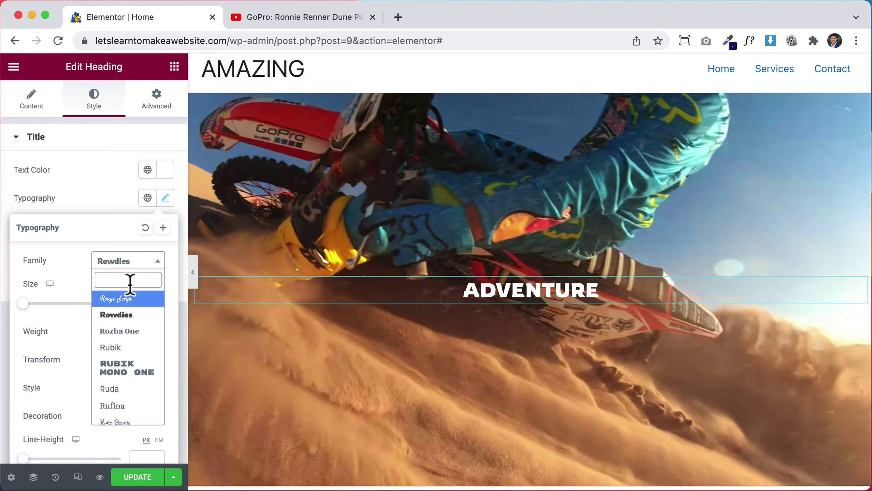
text(rob)
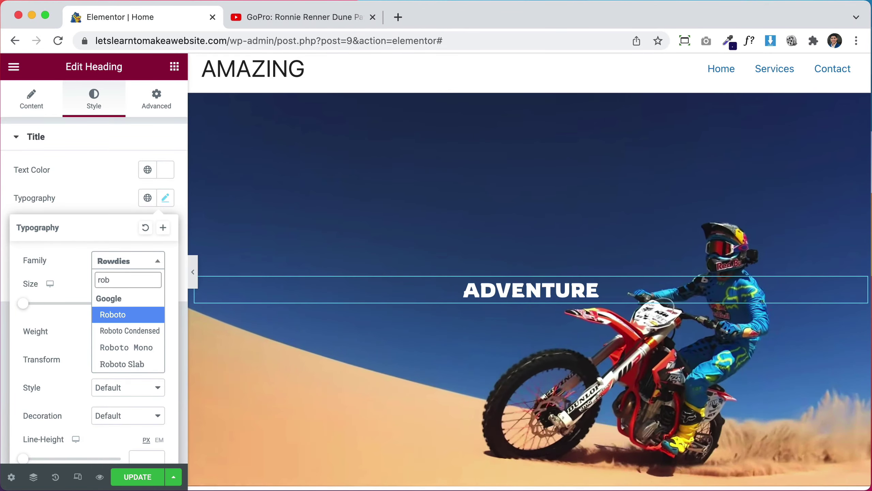
key(Return)
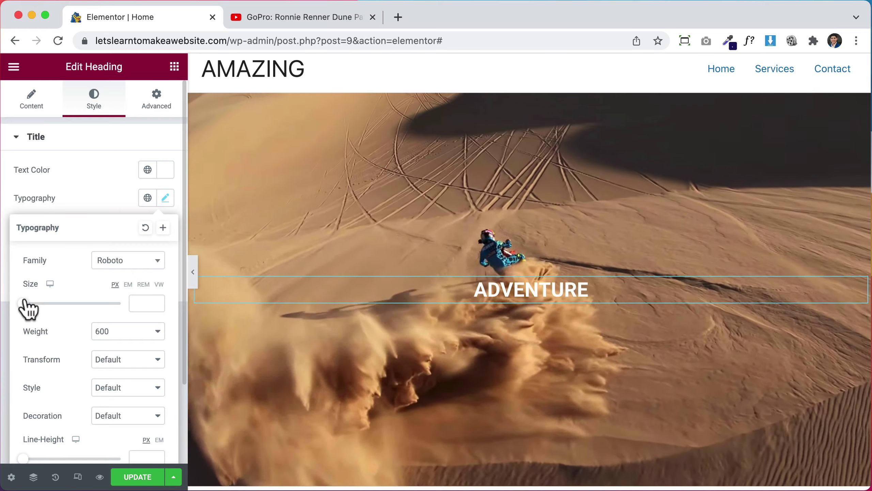
Set the ADVENTURE heading's font size to 80 px and try the font weights 100 and 900
drag(24, 302, 61, 303)
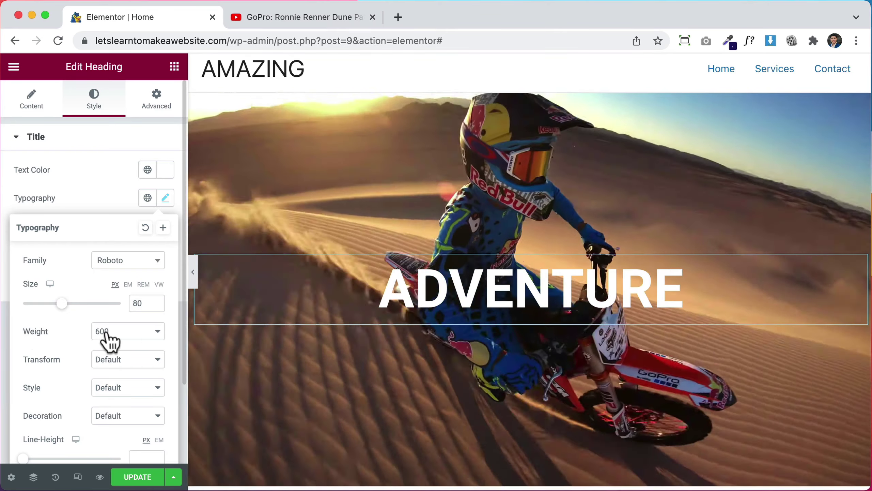
click(109, 332)
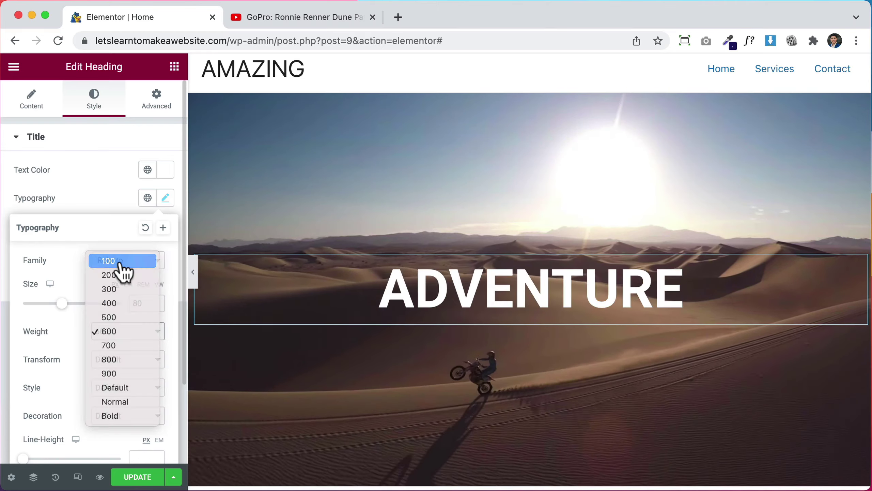
click(120, 263)
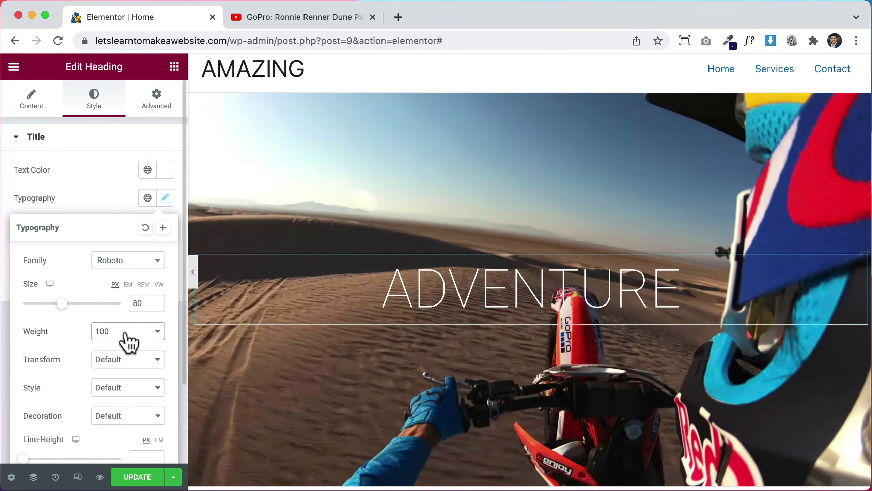
click(150, 334)
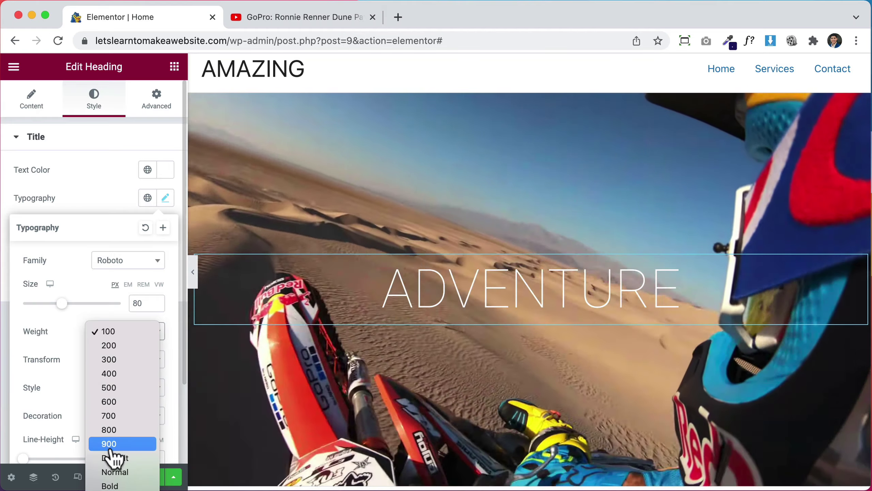
click(110, 444)
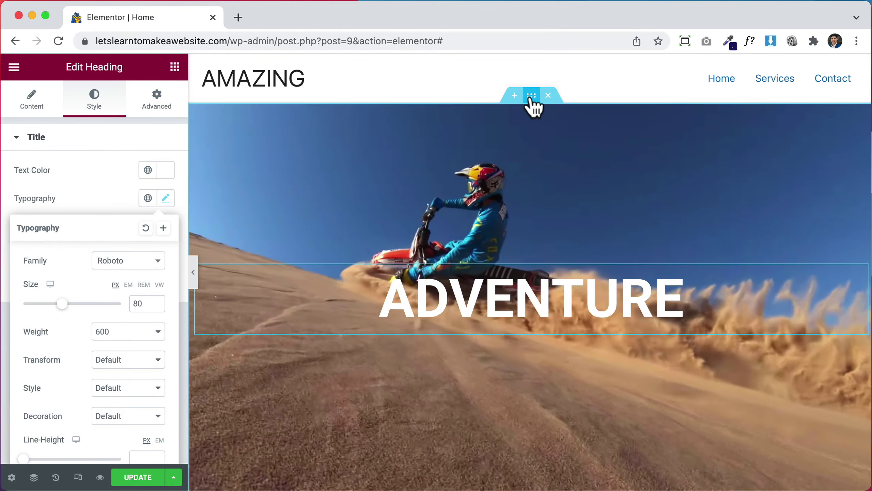
Switch the hero section's background type from video to Classic to use the desert dune image
click(530, 96)
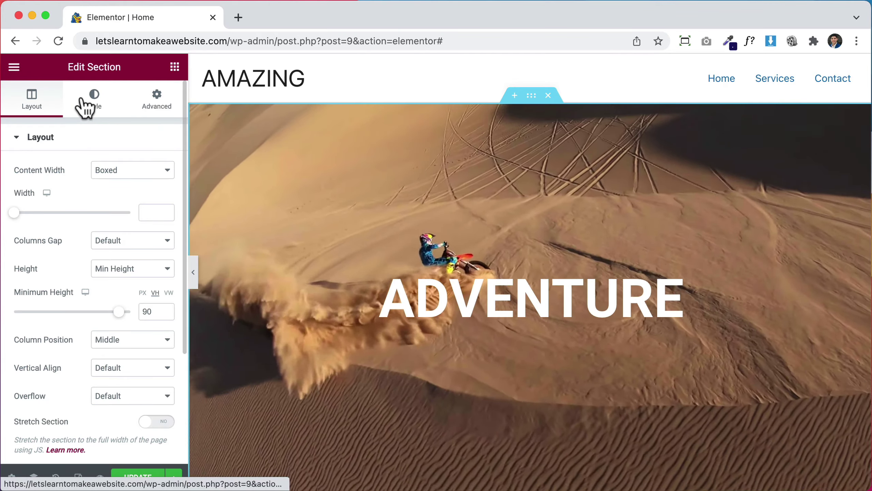
click(87, 102)
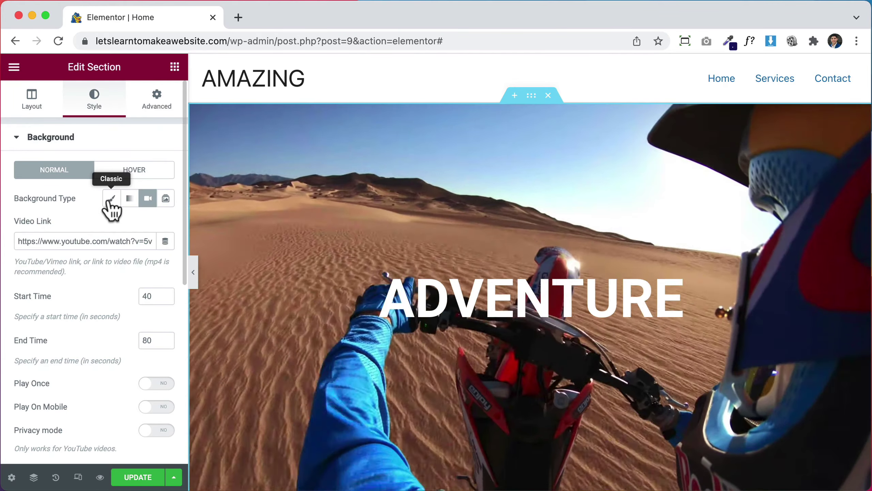
click(112, 199)
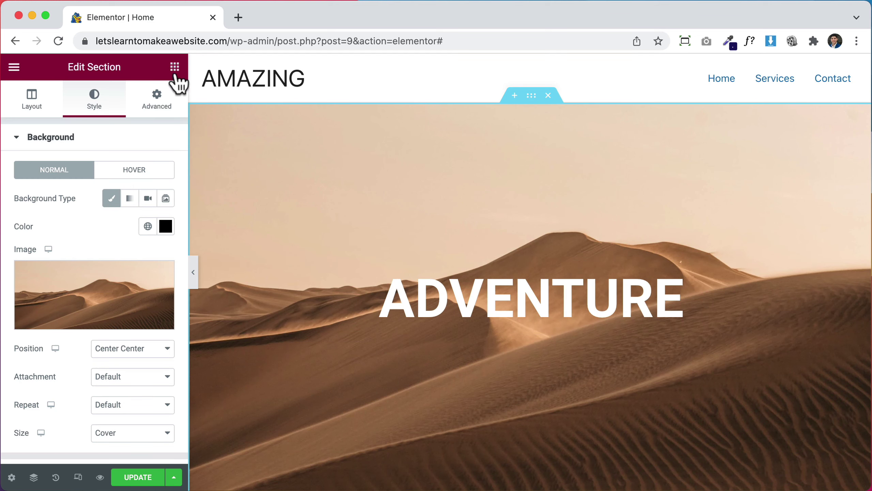
Add a centered Heading widget below ADVENTURE with the title "My awesome website"
click(175, 72)
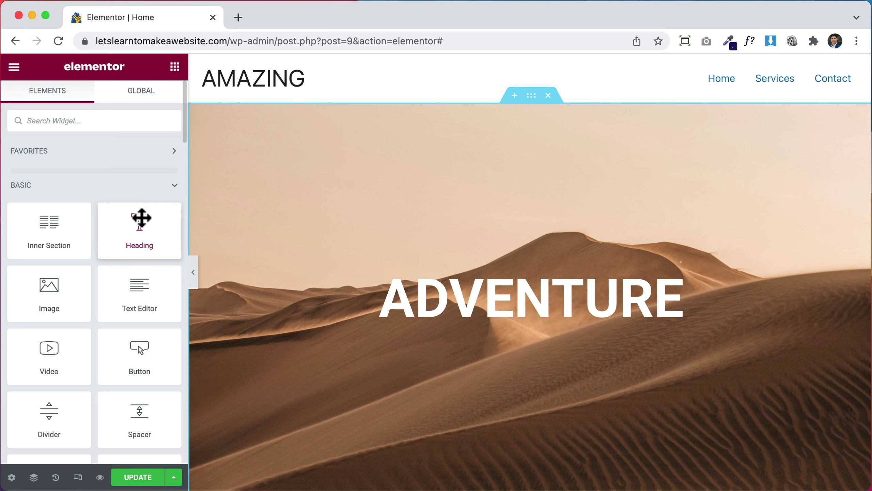
drag(141, 219, 539, 302)
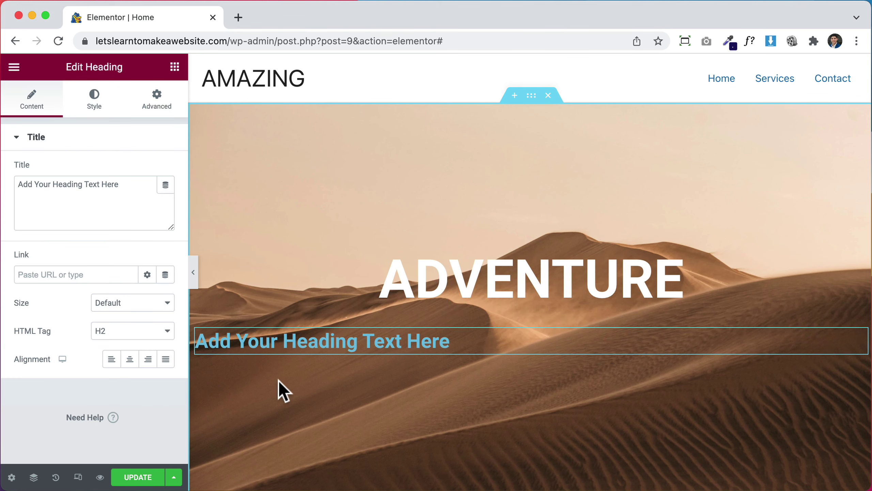
click(129, 360)
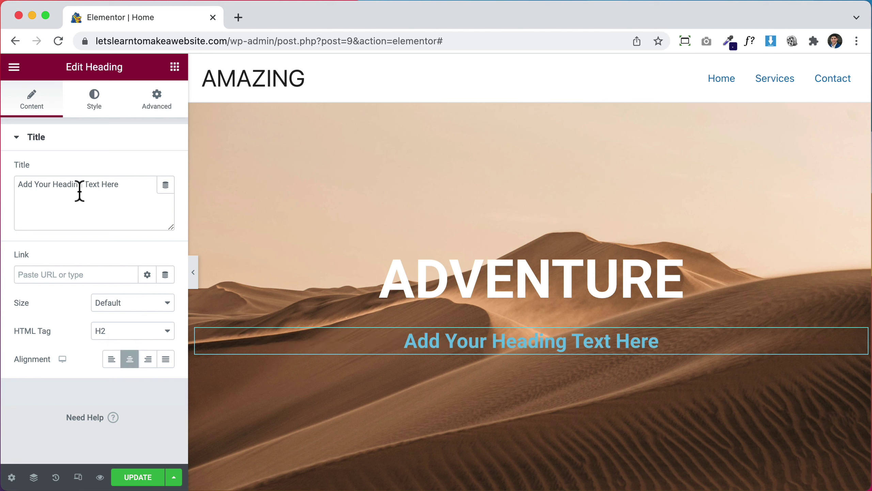
click(80, 191)
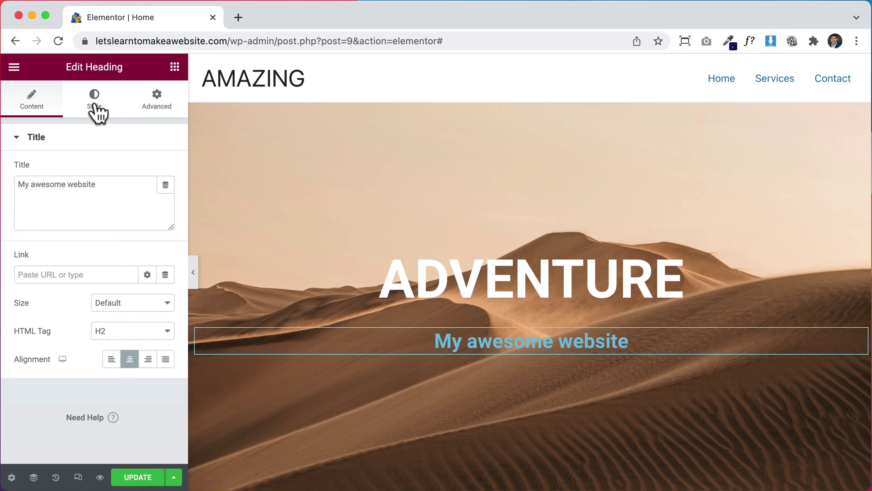
Set the text color of the "My awesome website" heading to white
click(96, 104)
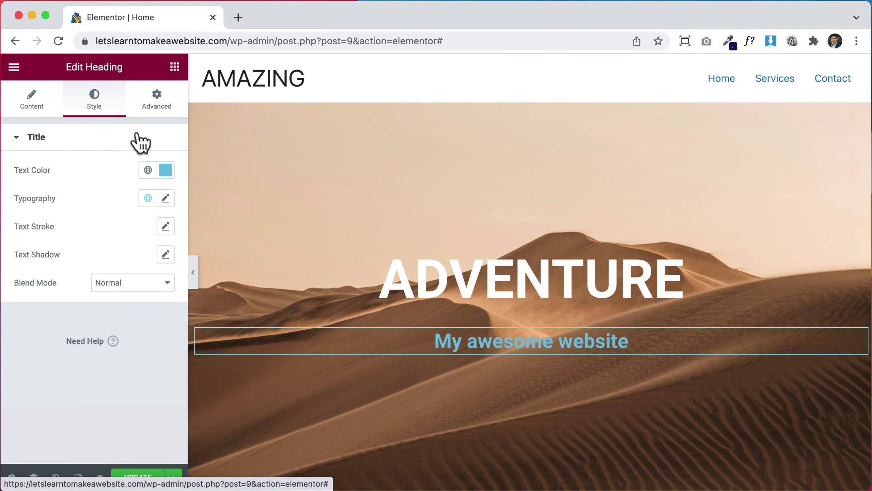
click(166, 170)
drag(164, 237, 101, 218)
click(47, 194)
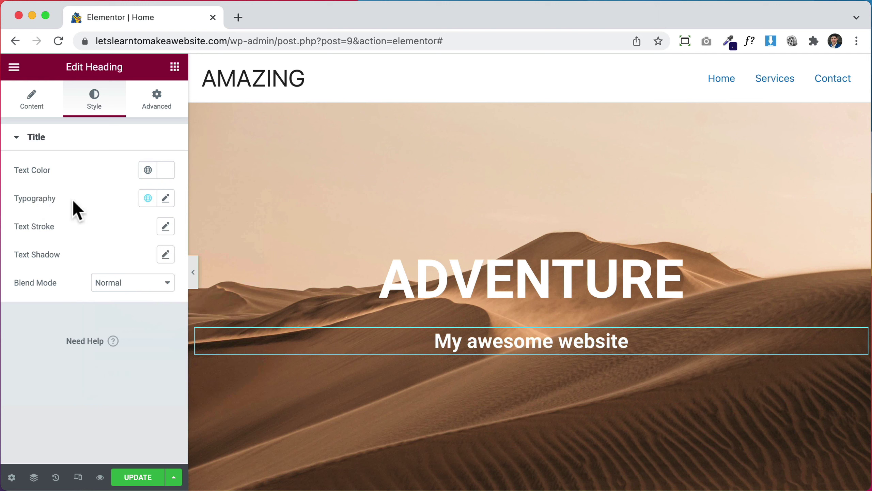
Try the Uppercase and Lowercase text transforms on the "My awesome website" heading and settle on Capitalize
click(164, 201)
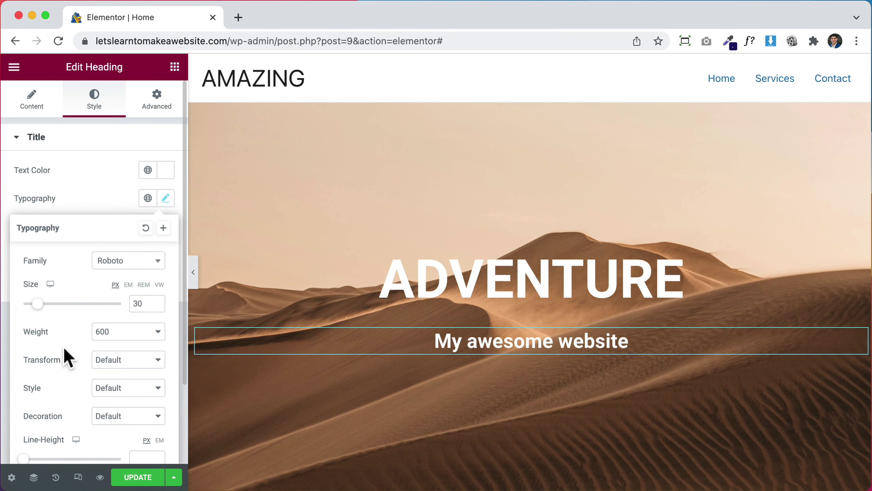
click(140, 360)
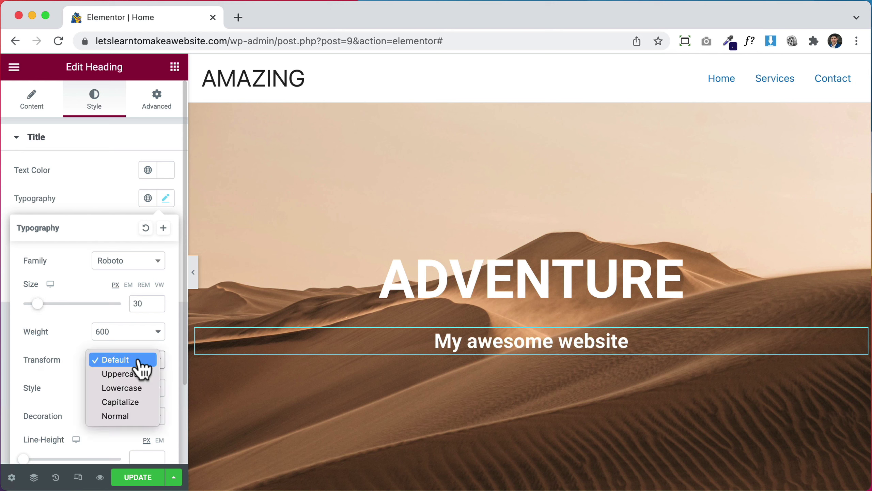
click(141, 403)
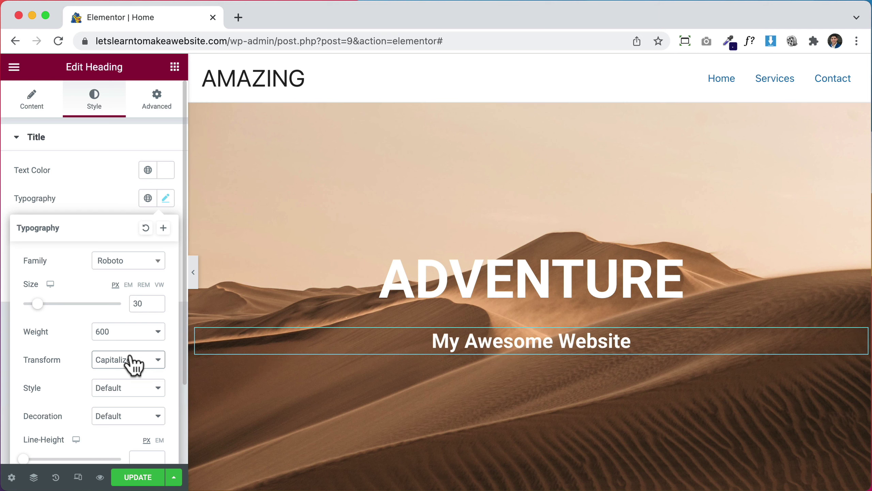
click(129, 359)
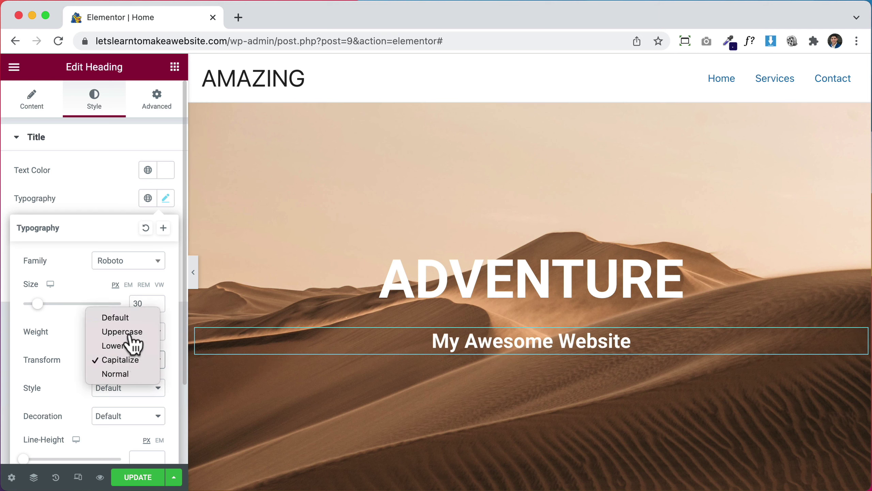
click(130, 333)
click(129, 361)
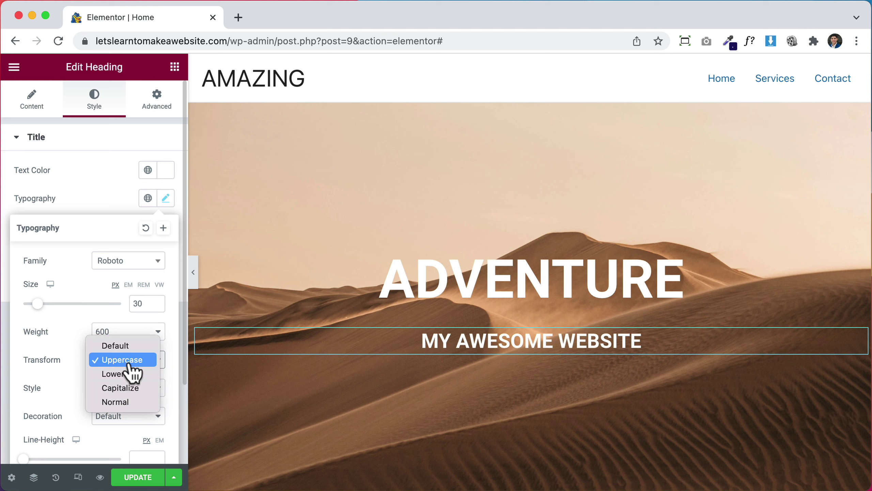
click(130, 373)
click(130, 366)
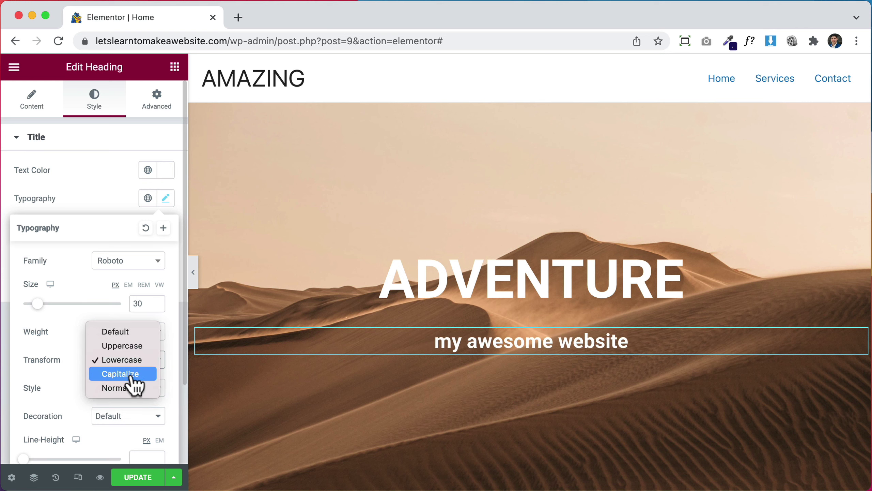
click(132, 374)
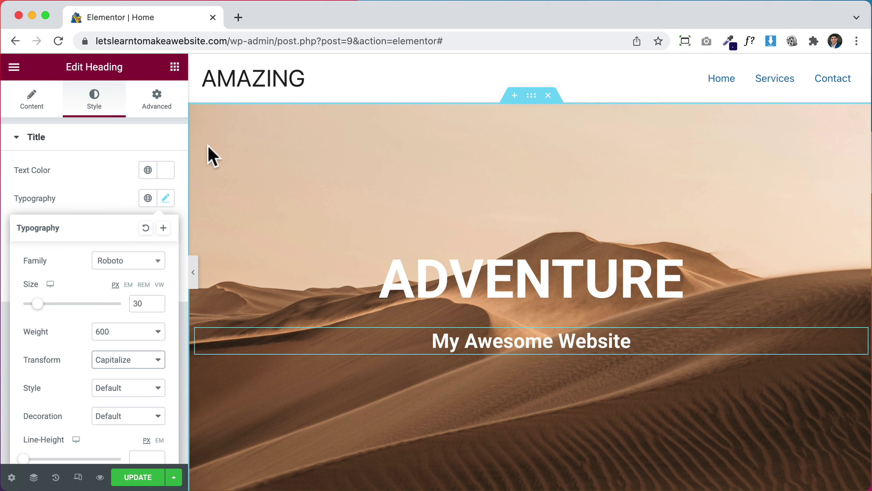
Add a centered Button widget below the subheading with the text "Services" and link it to the Services page
click(173, 74)
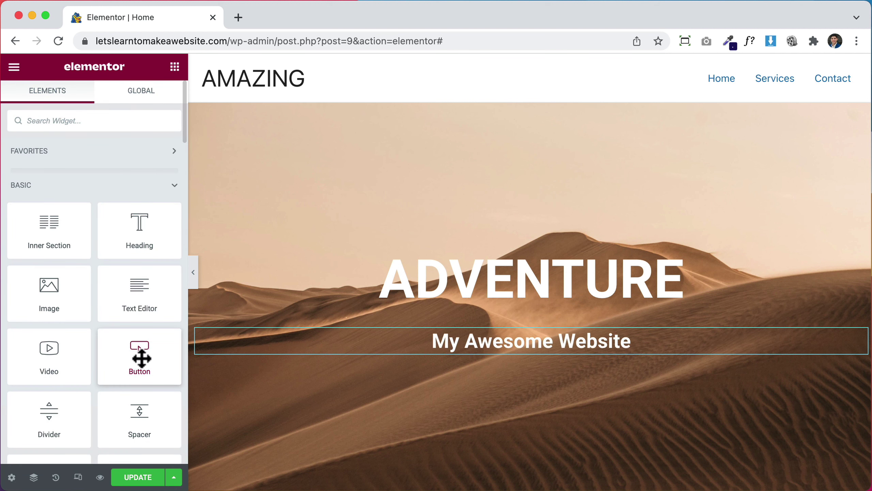
drag(140, 357, 285, 358)
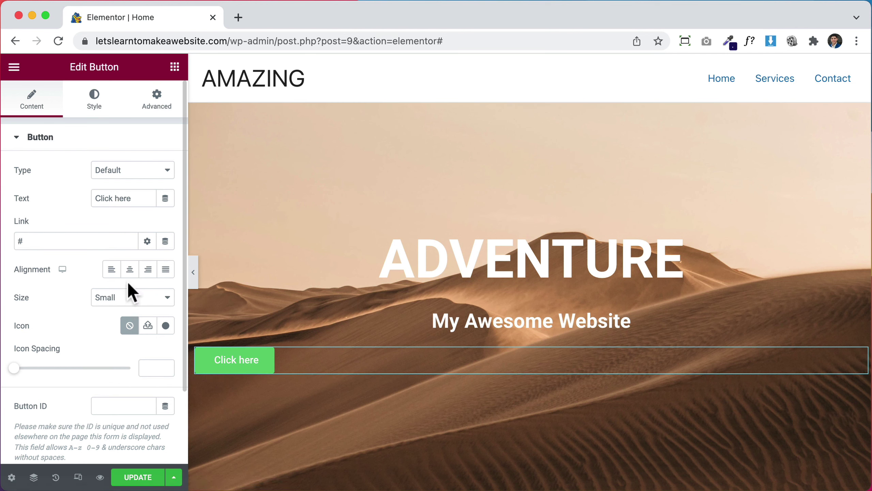
click(130, 271)
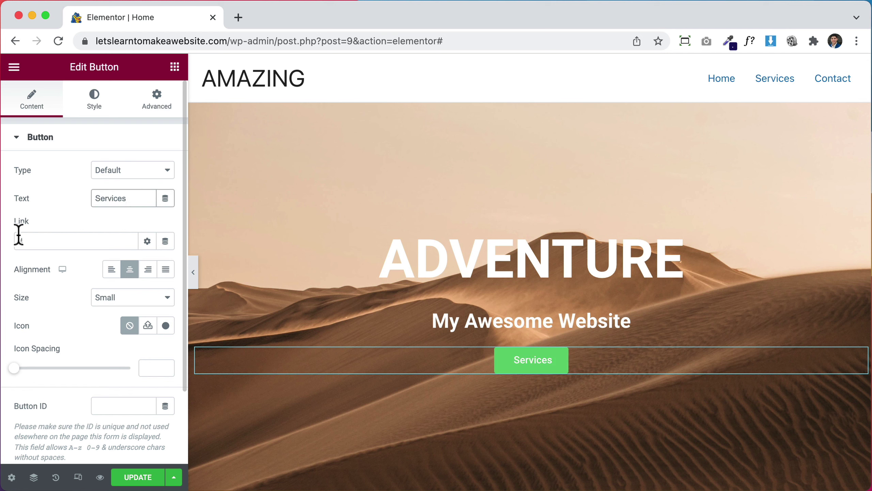
click(26, 242)
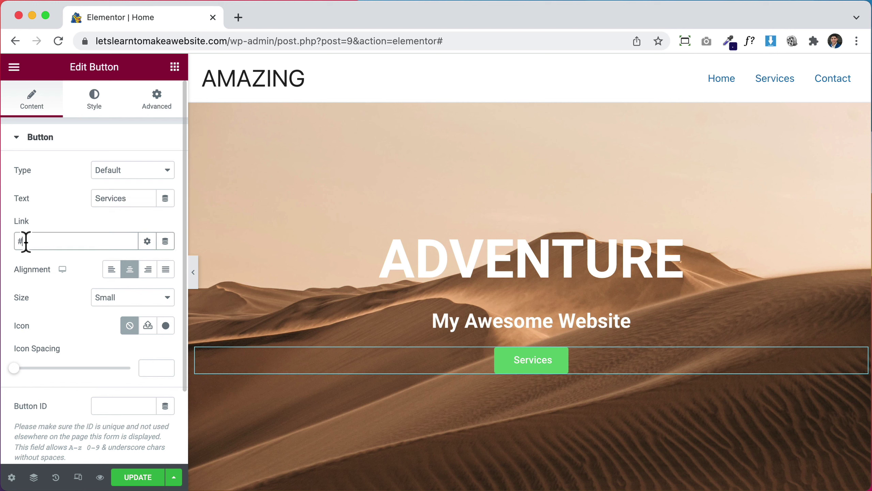
text(serv)
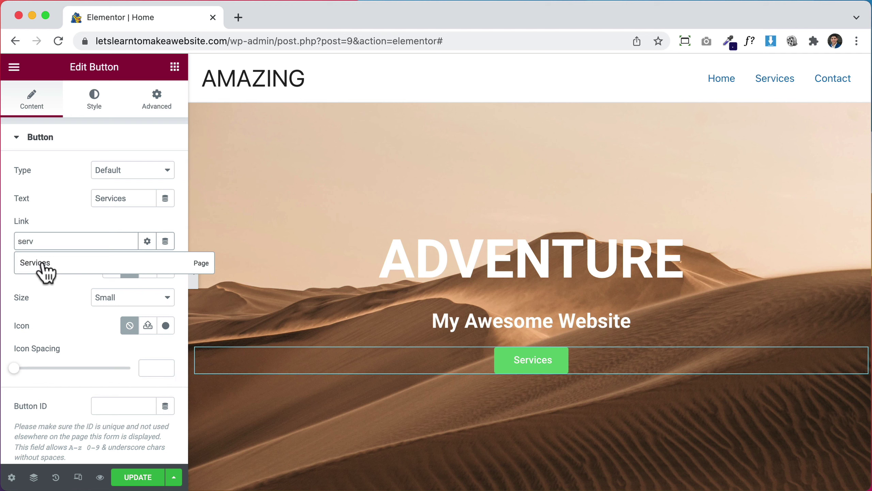
click(43, 265)
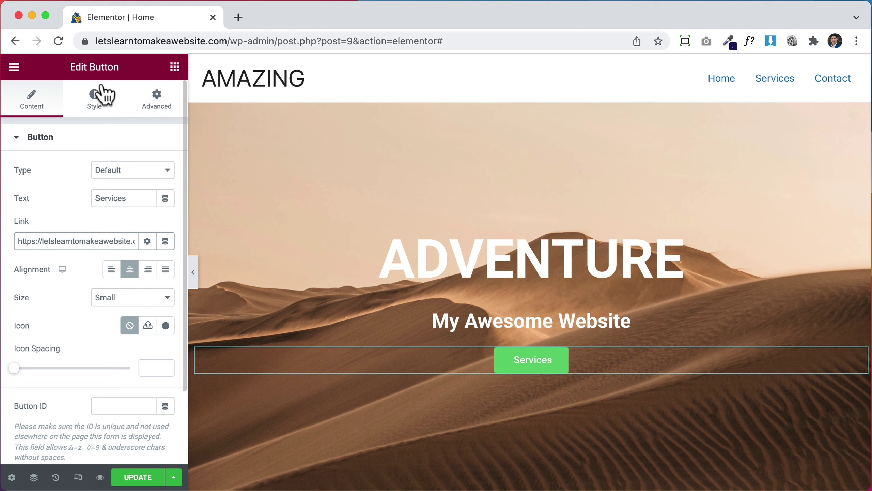
Style the Services button with a 15 px font size, a yellow background and a black hover background
click(96, 93)
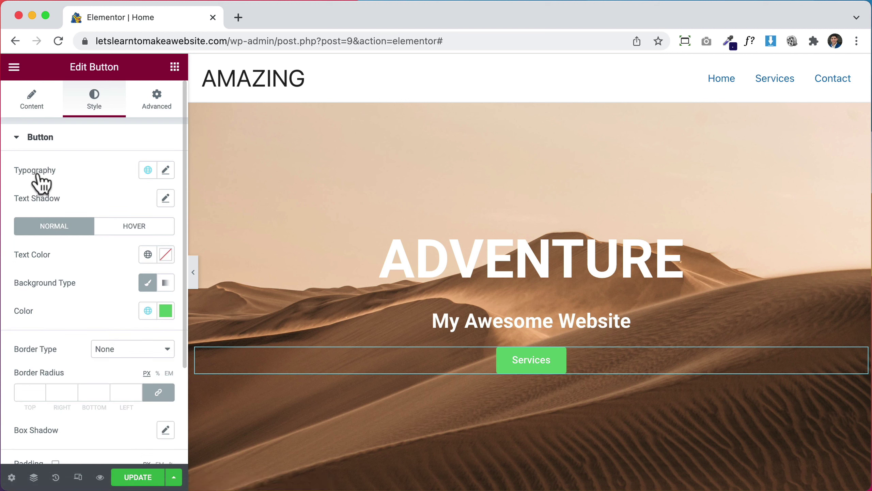
click(166, 170)
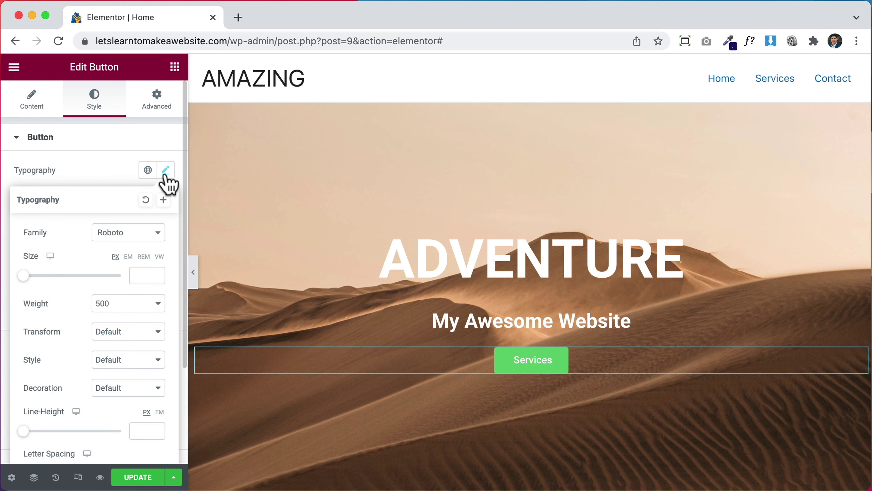
drag(24, 276, 30, 277)
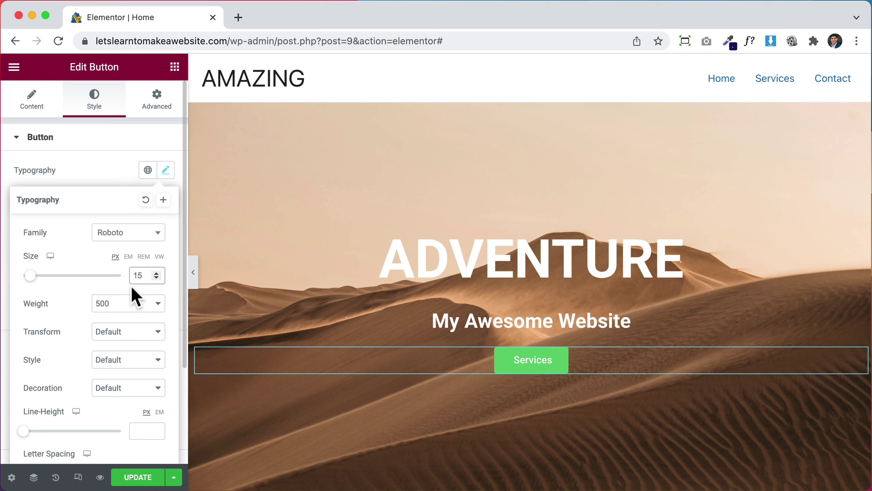
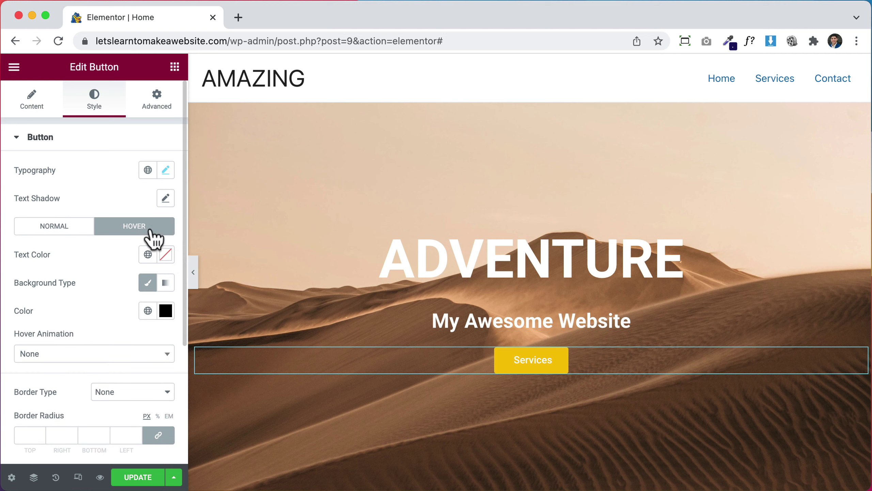
click(66, 229)
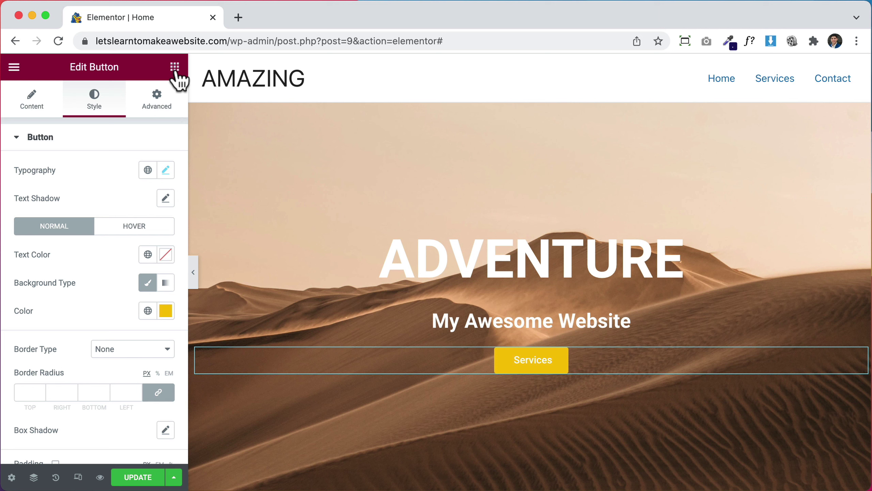
Duplicate the Services button directly below the original
right_click(556, 367)
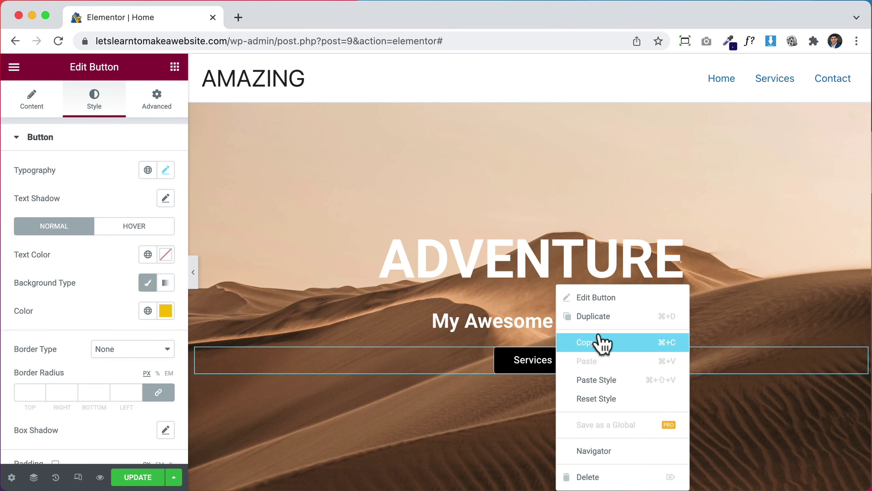
click(622, 325)
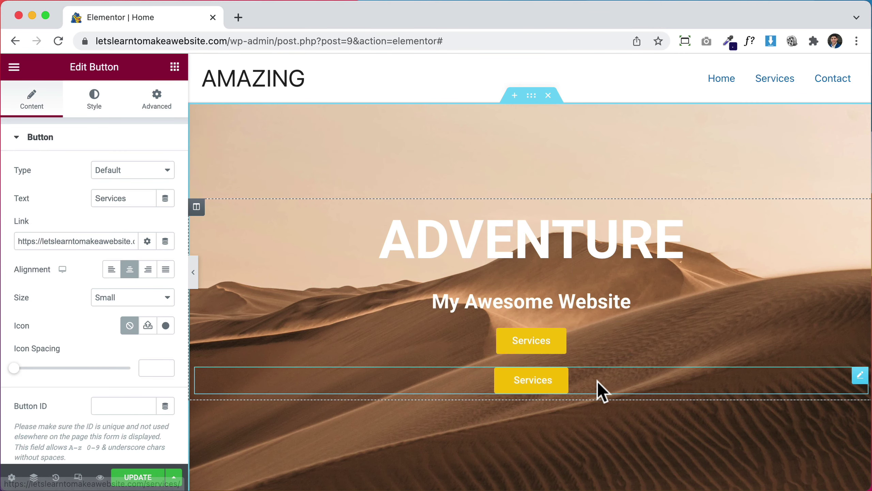
click(591, 343)
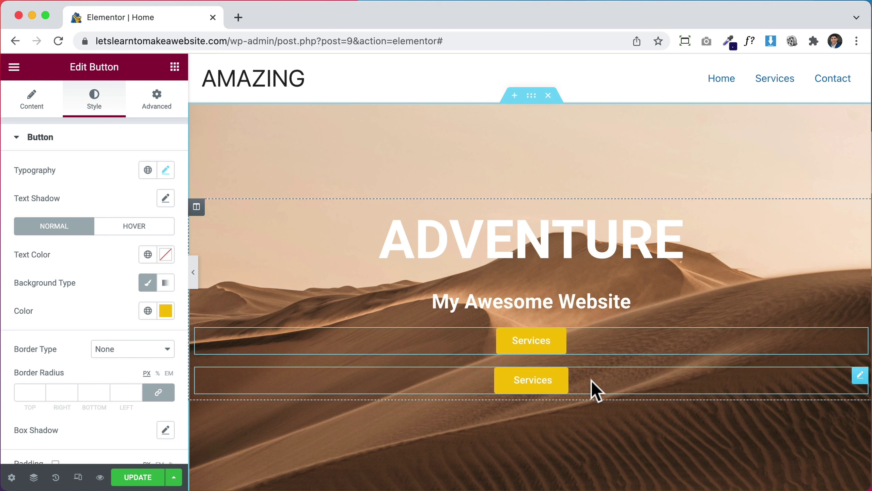
Change the lower button's text to "Contact" and link it to the Contact page
click(554, 388)
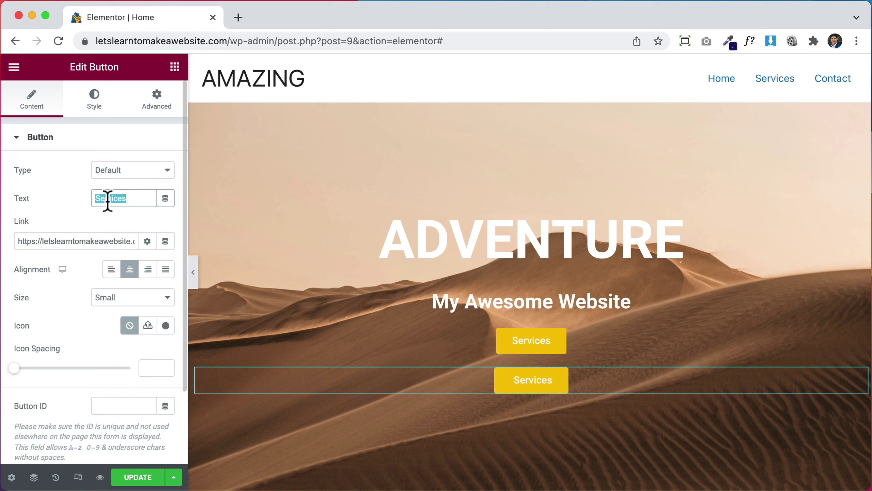
text(Contact)
click(55, 241)
key(super+a)
key(BackSpace)
text(cont)
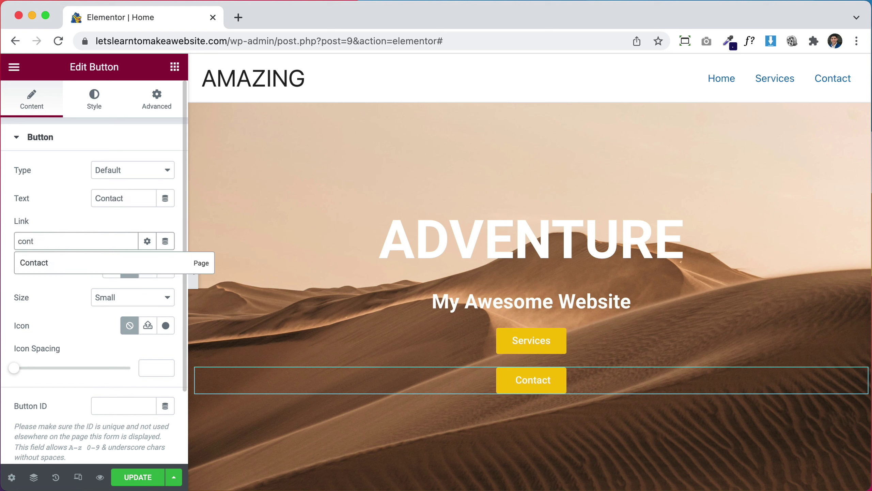
click(39, 264)
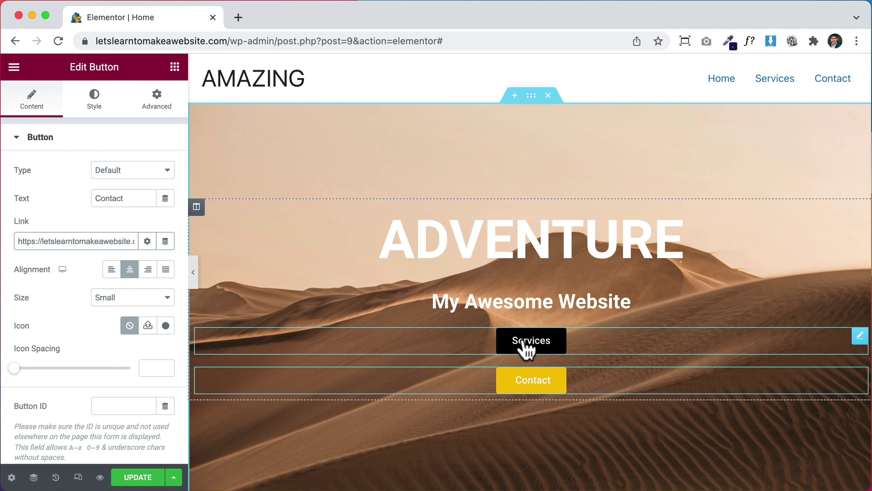
Add a two-column Inner Section below the subheading and move the Services button into its left column and Contact into its right
click(174, 67)
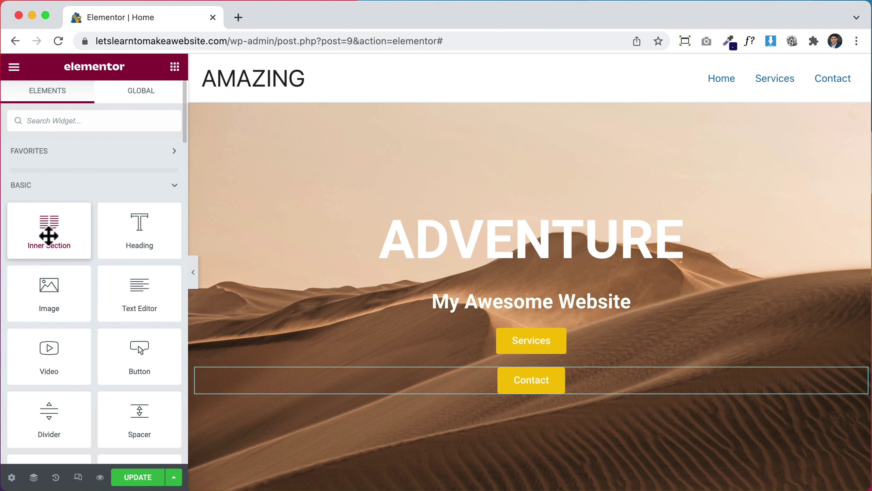
drag(48, 236, 546, 314)
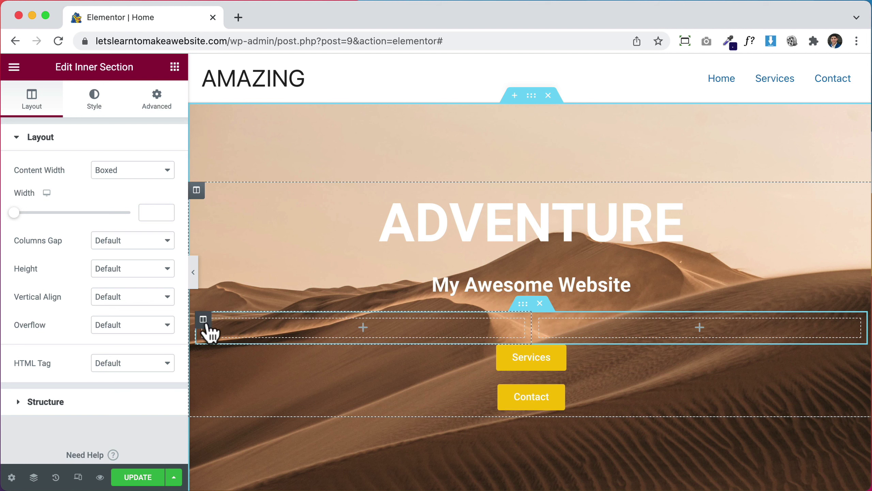
drag(553, 347, 426, 338)
drag(532, 385, 588, 368)
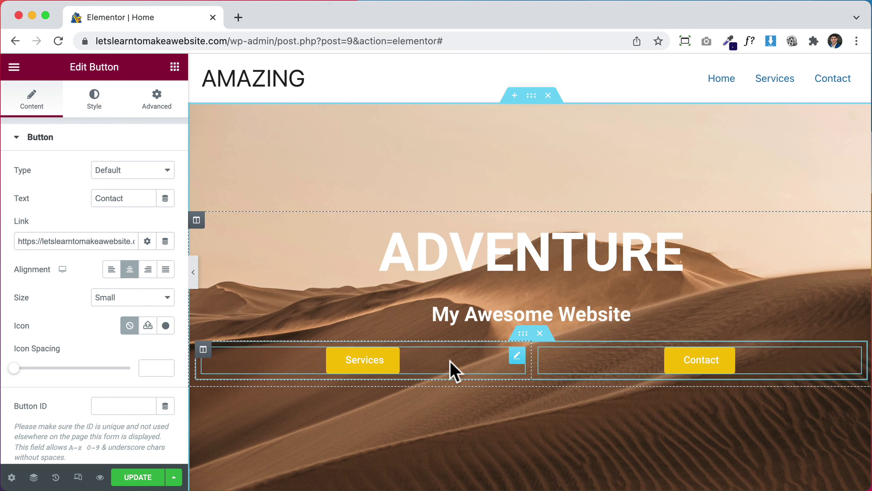
Align the Services button right and the Contact button left within their columns so they sit side by side
click(389, 364)
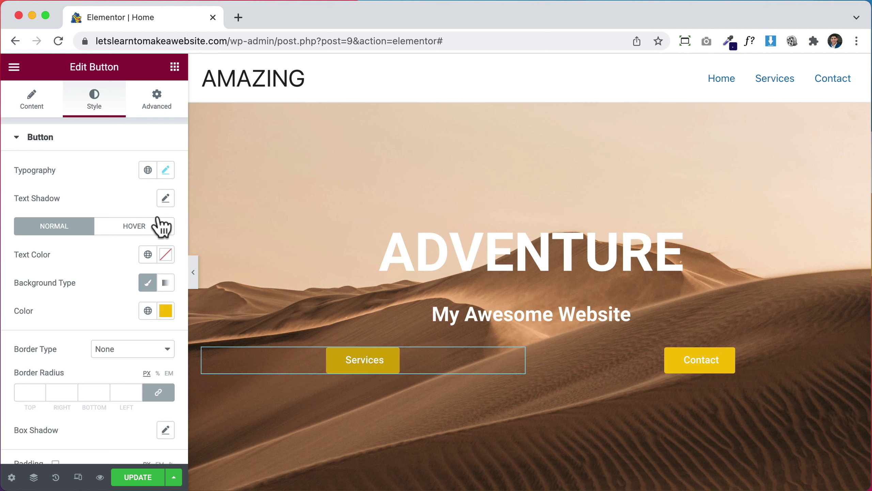
click(39, 110)
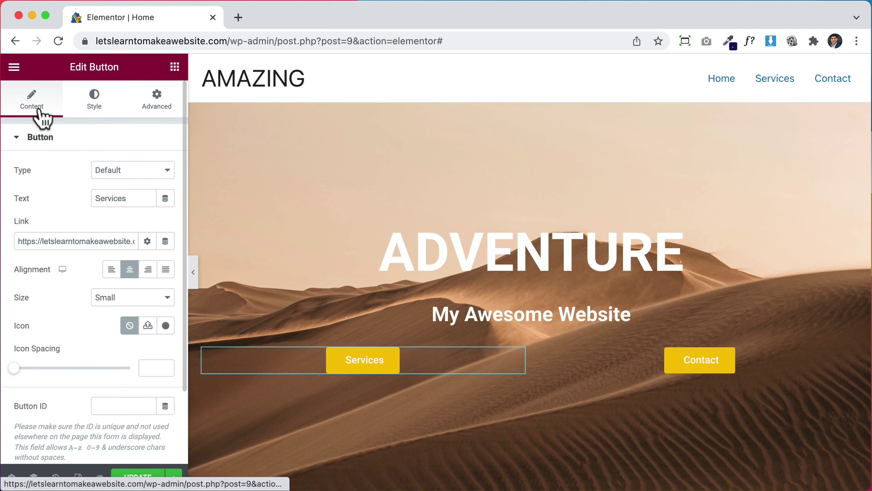
click(147, 271)
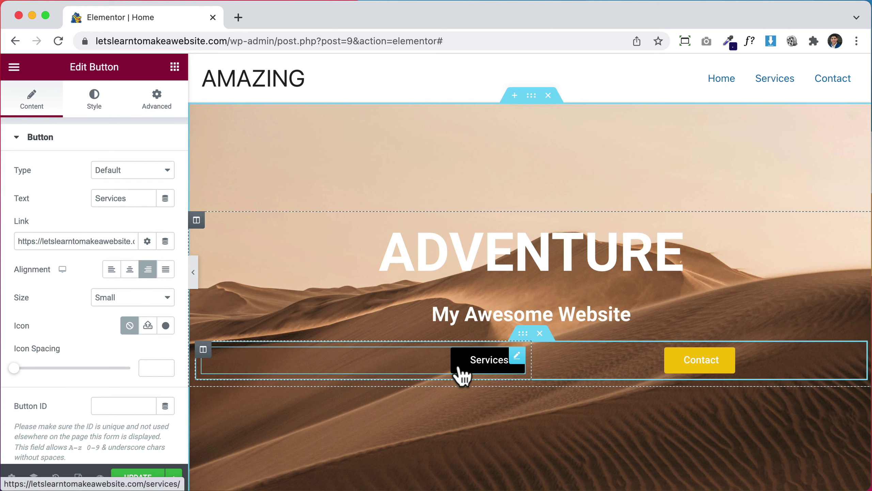
click(656, 359)
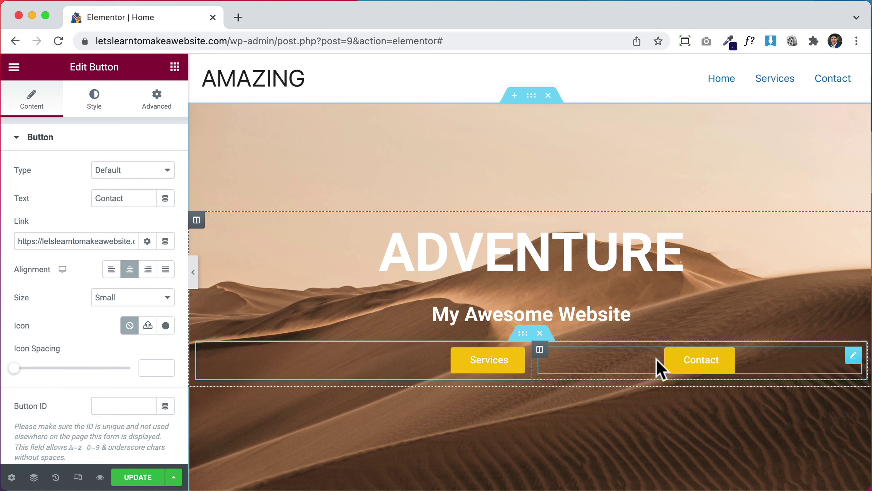
click(112, 271)
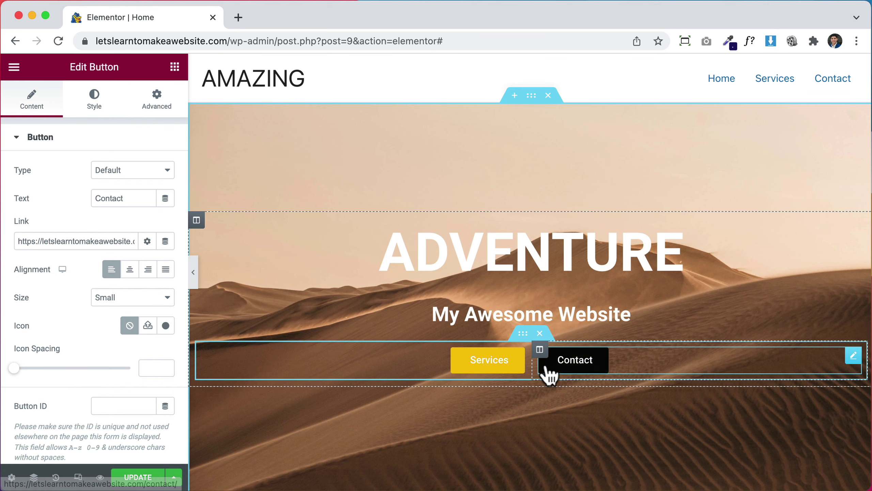
Update the Home page and open a preview of the changes
scroll(557, 388, down, 2)
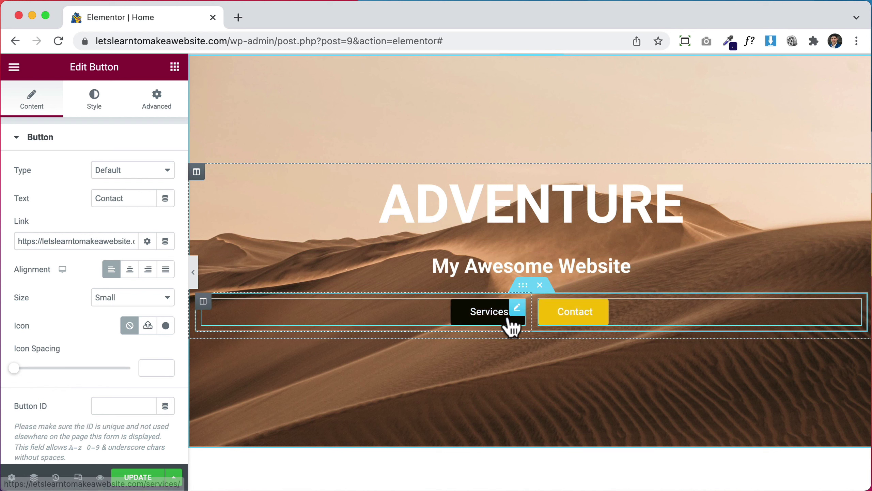
click(139, 478)
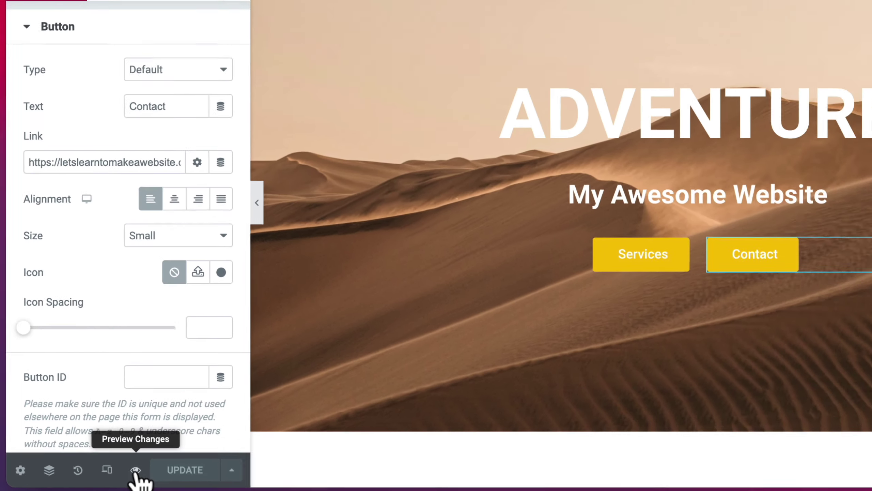
click(176, 461)
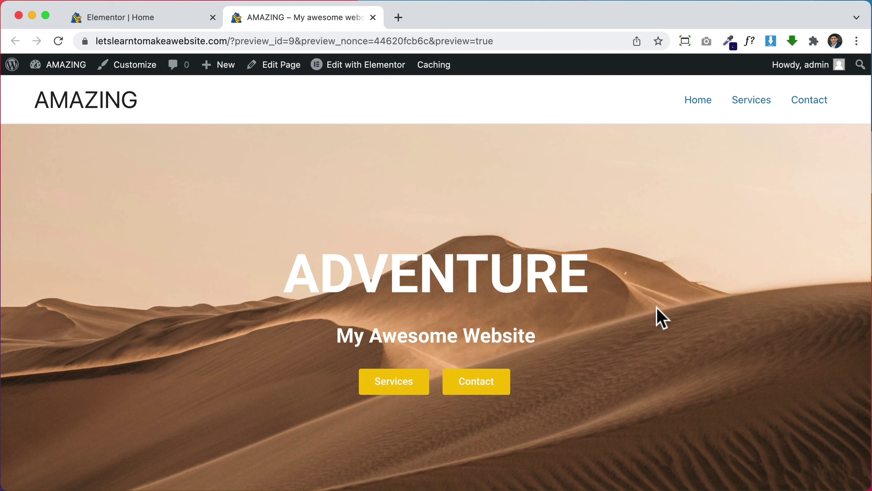
Set the hero section's background to a YouTube video with start time 40 and end time 80, and check it in the page preview
scroll(655, 348, down, 3)
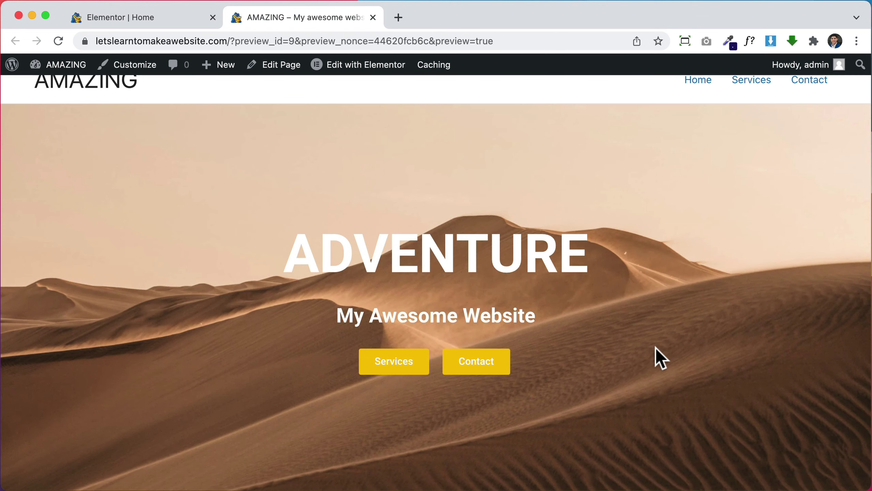
scroll(656, 348, down, 2)
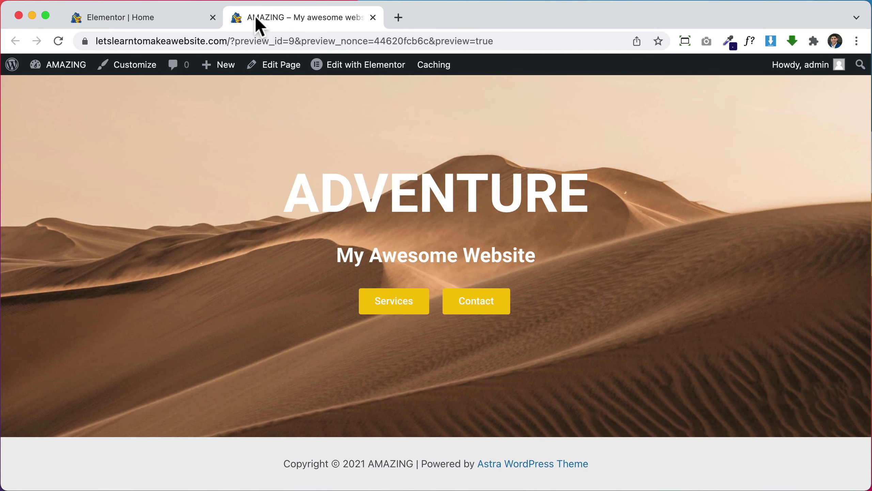
click(122, 15)
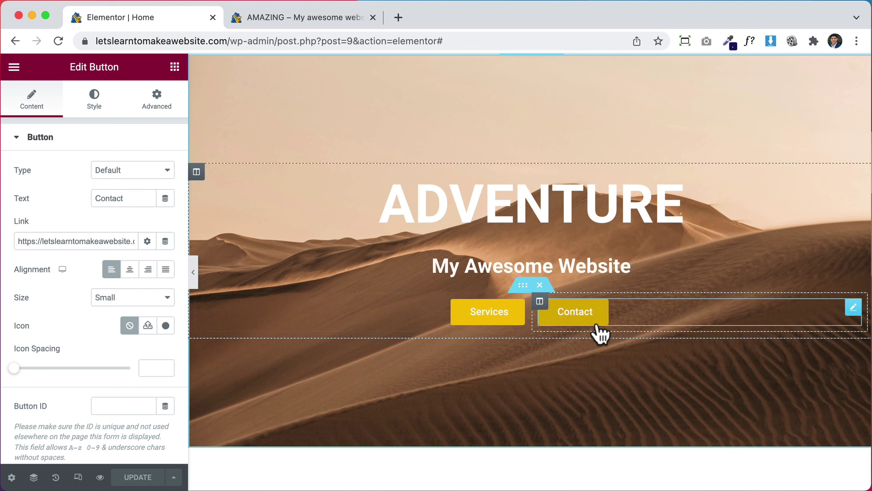
scroll(542, 133, up, 2)
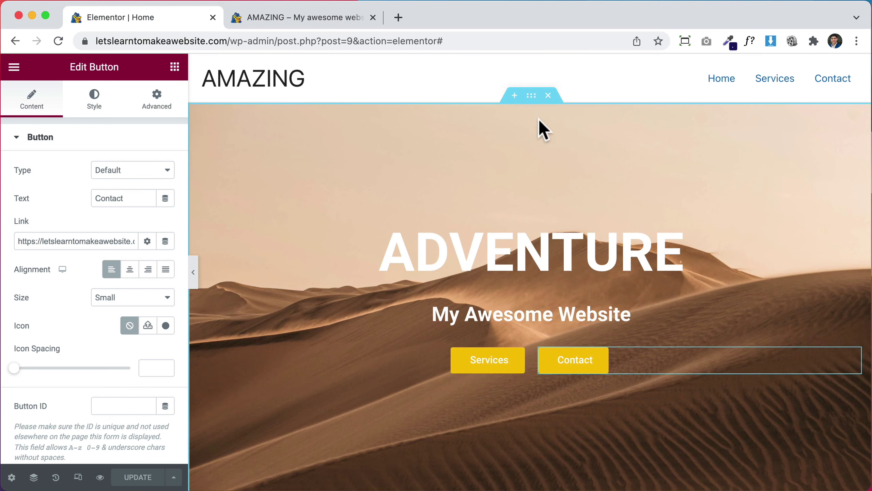
click(530, 98)
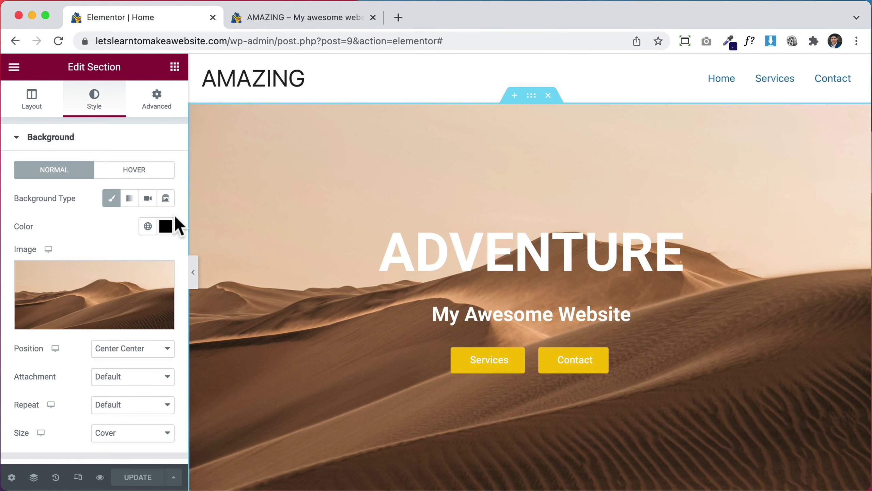
click(147, 199)
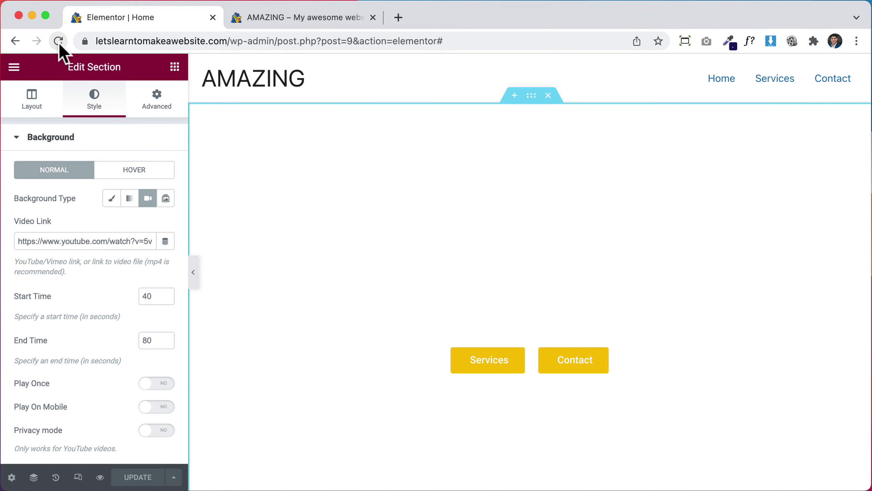
click(58, 42)
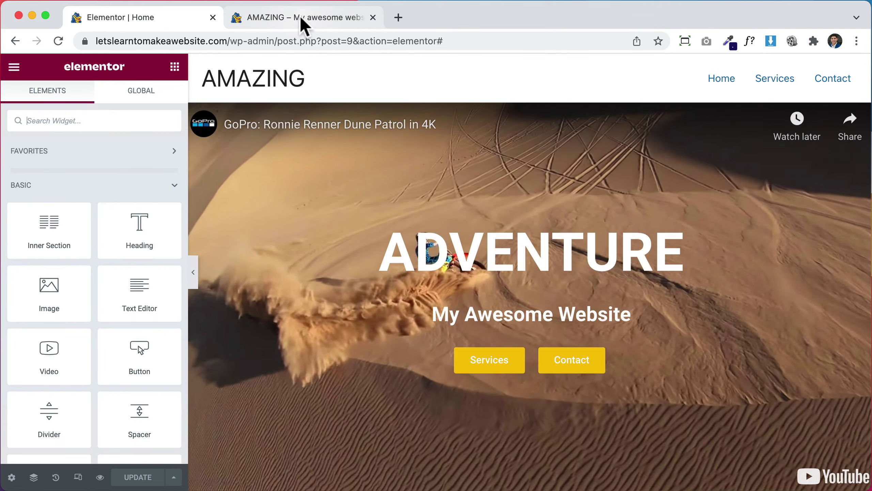
click(305, 17)
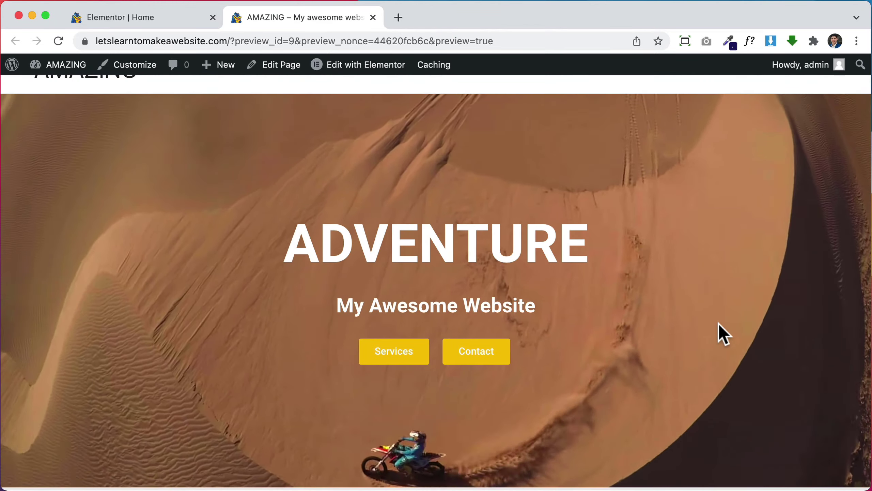
click(107, 15)
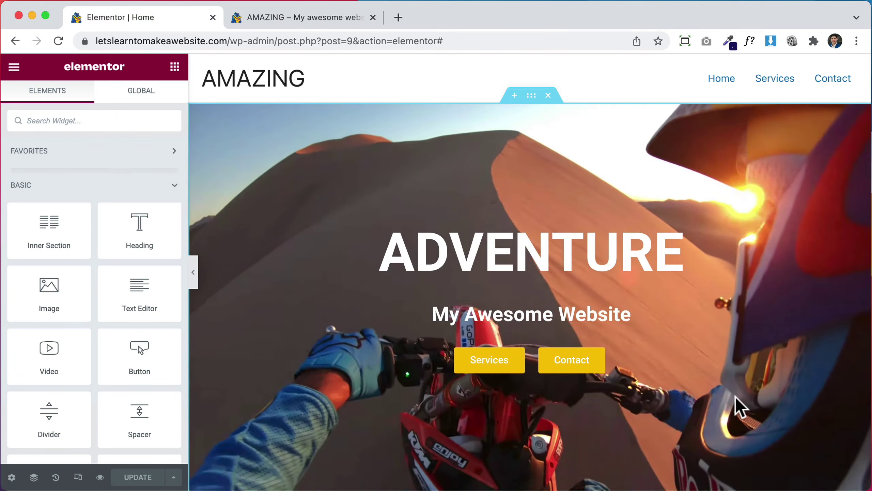
Add a new section with two equal columns below the hero section
scroll(735, 398, down, 7)
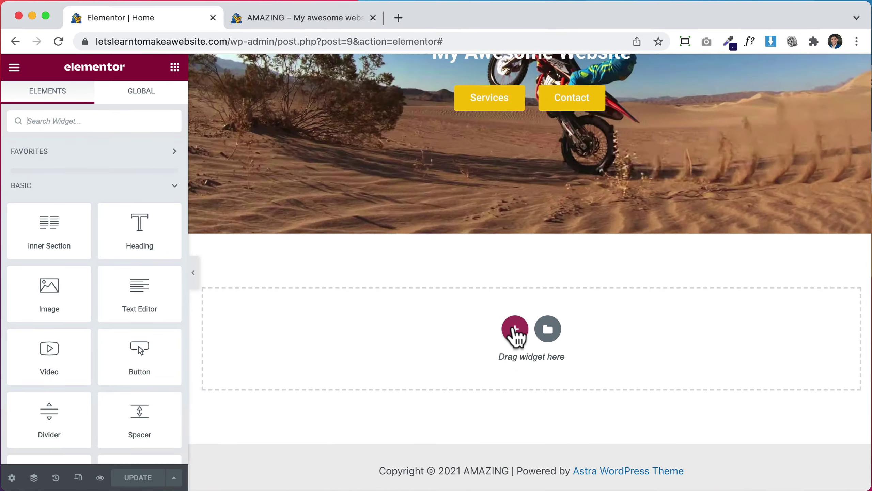
click(515, 335)
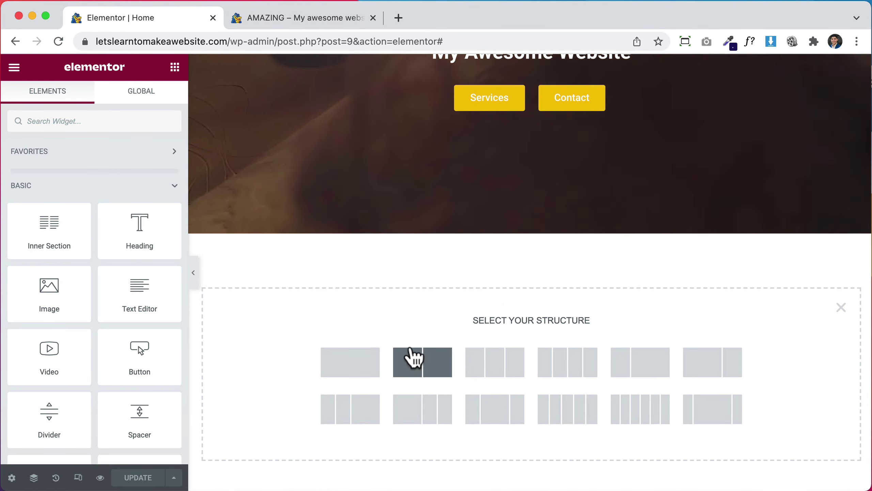
click(414, 358)
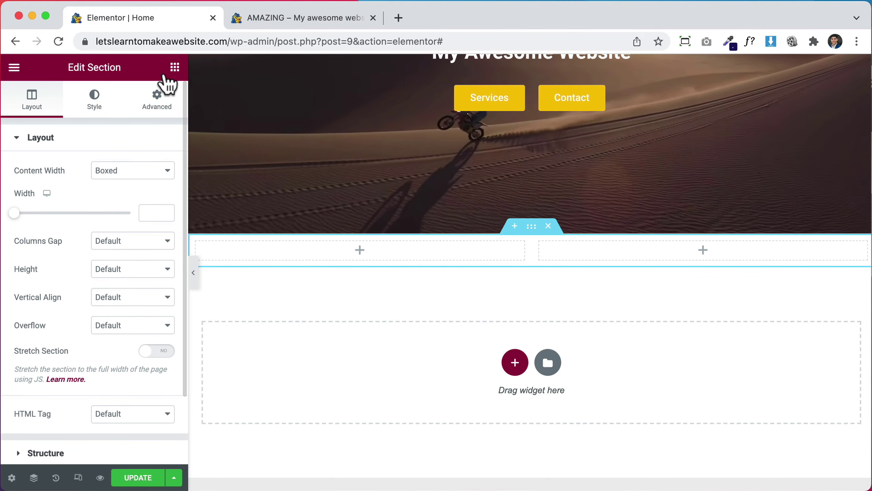
Place an Image widget in the new section's left column and a Heading with a Text Editor below it in the right column
click(172, 71)
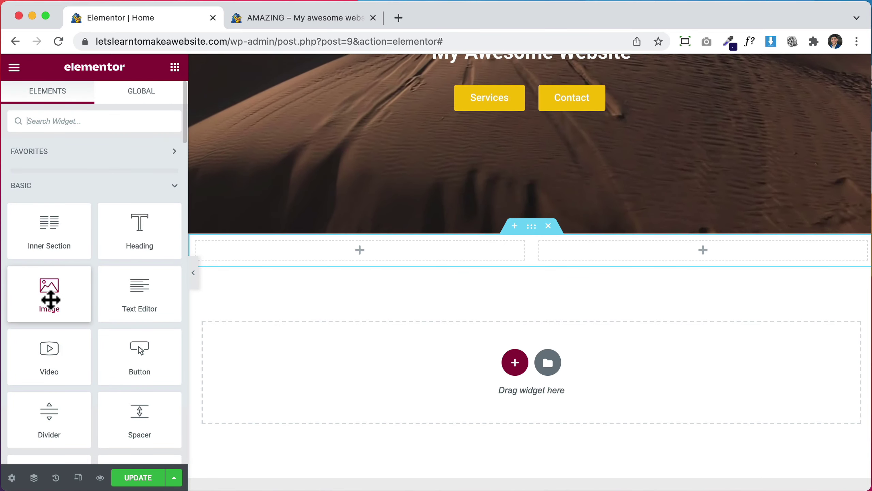
drag(51, 299, 368, 261)
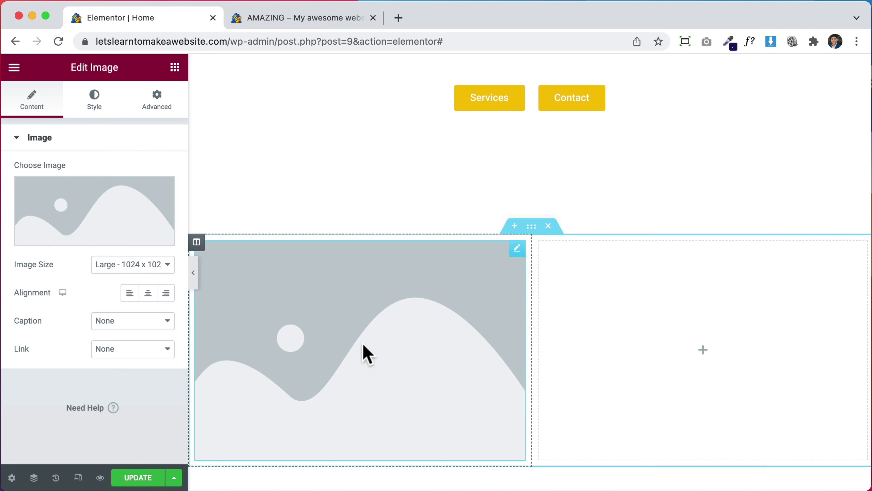
click(175, 67)
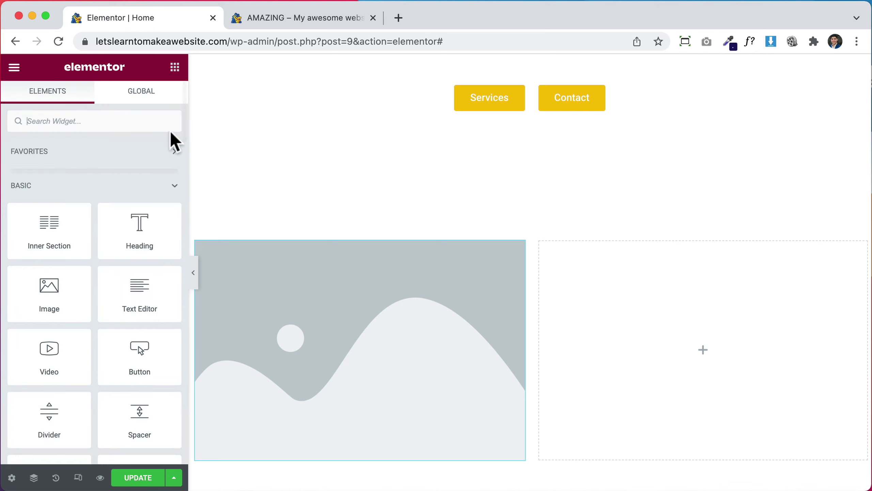
drag(144, 234, 644, 305)
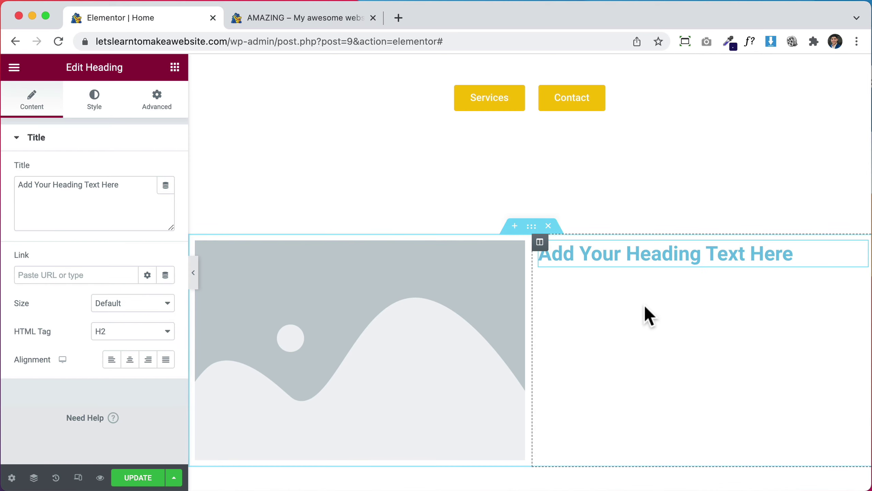
click(176, 69)
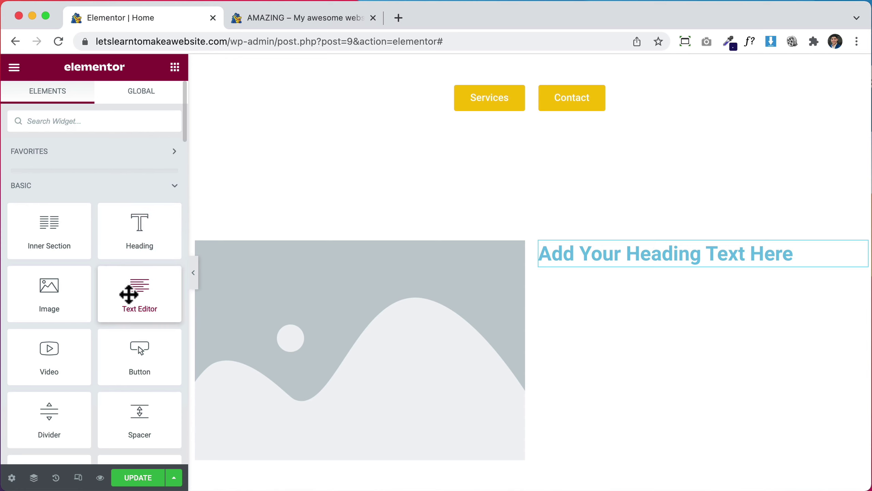
drag(128, 290, 663, 256)
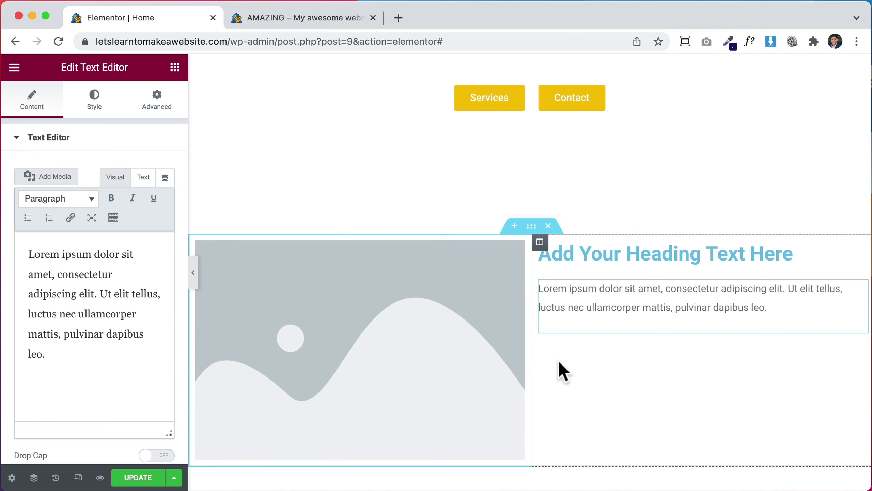
Fill the left column's image placeholder with Bike.jpg from the media library
click(383, 323)
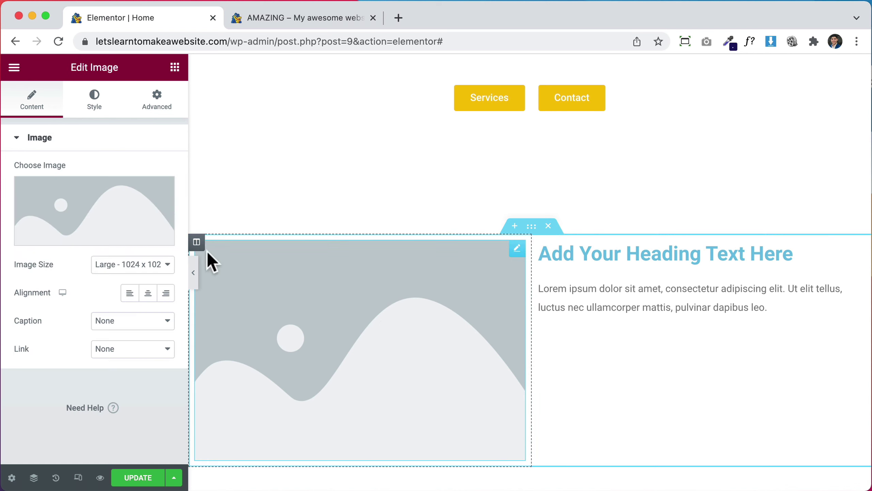
click(98, 216)
scroll(479, 395, down, 5)
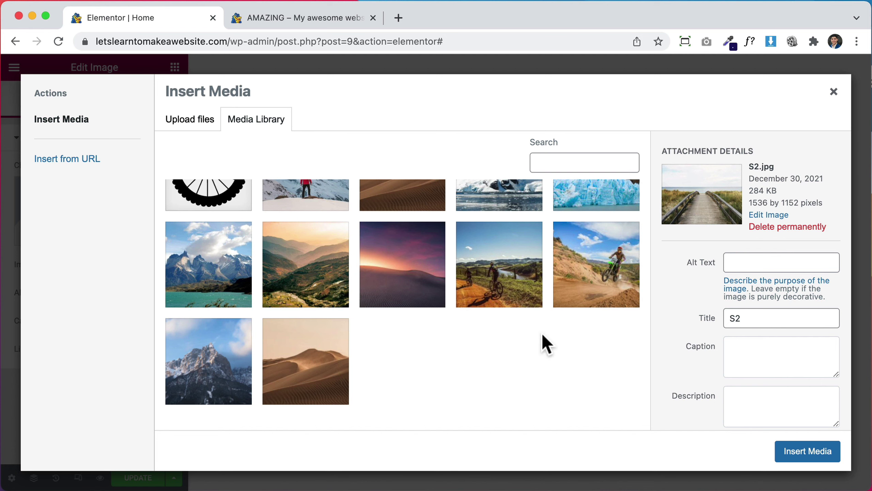
click(604, 278)
click(805, 453)
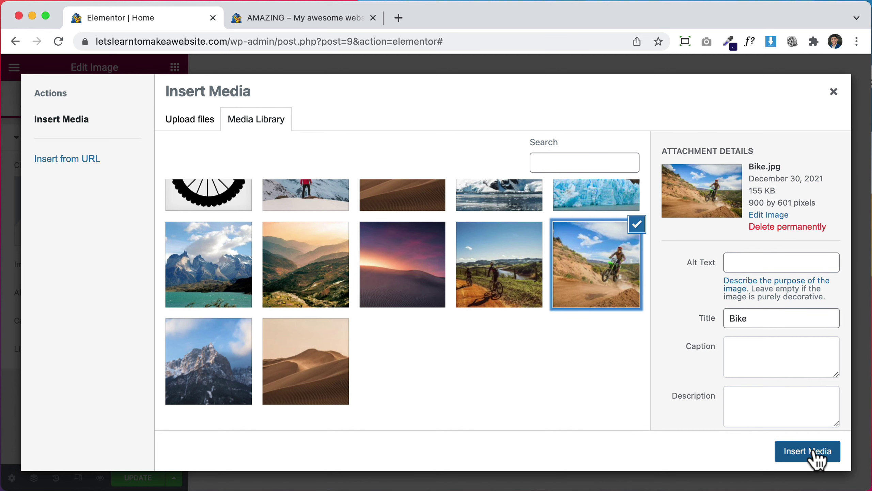
Round the corners of the motocross image, trying a border radius of 100 px before setting all corners to 20 px
scroll(411, 408, down, 2)
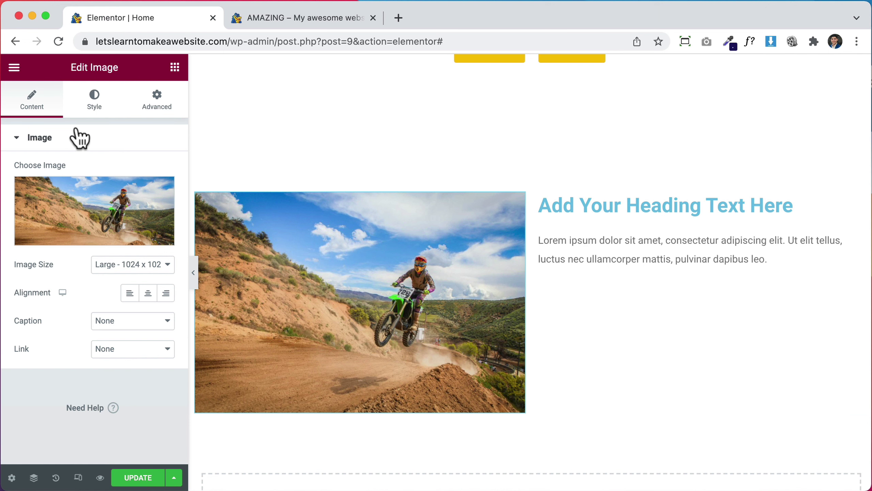
click(89, 111)
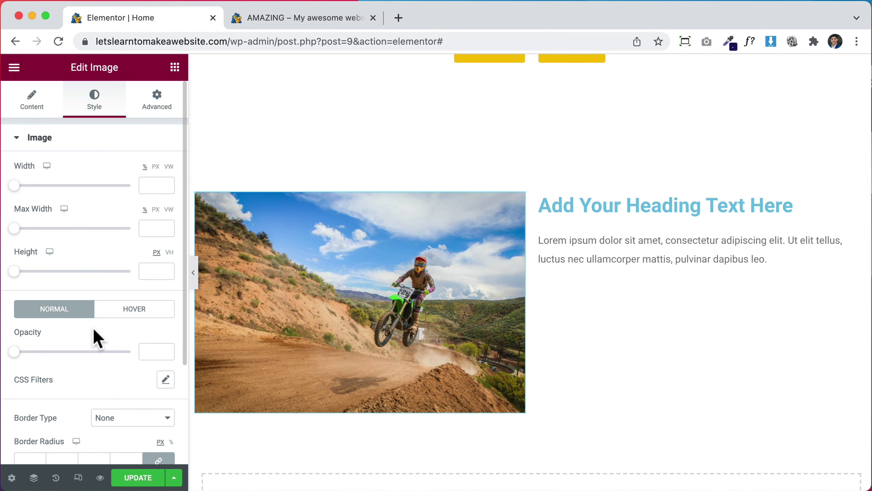
scroll(93, 329, down, 4)
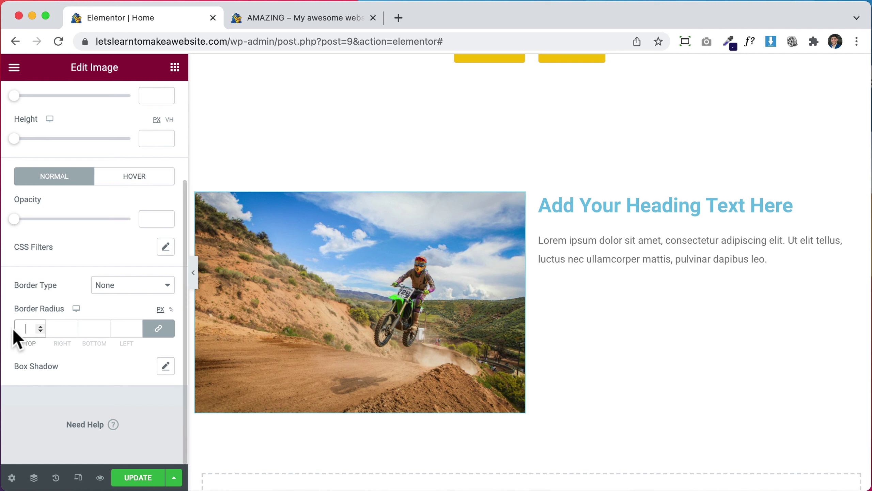
text(100)
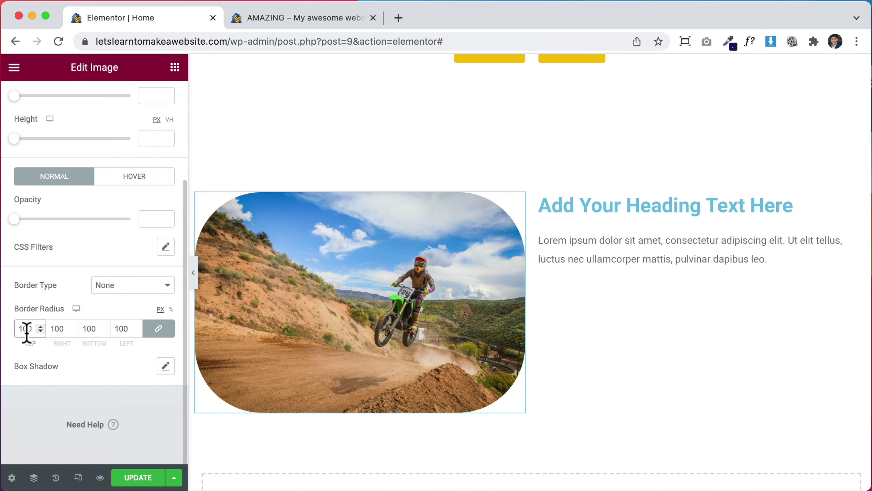
text(20)
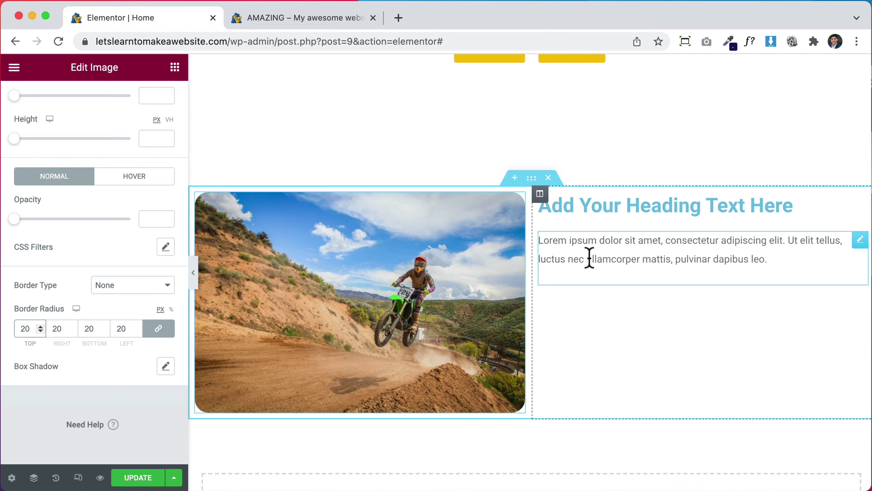
Change the right column's heading to "Step by step" and set its text color to black
click(637, 205)
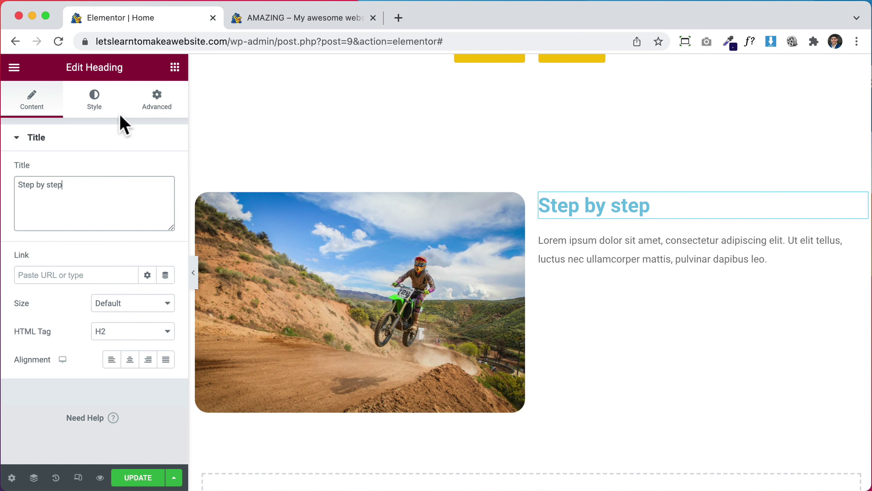
click(101, 110)
click(166, 170)
drag(132, 258, 120, 349)
click(52, 347)
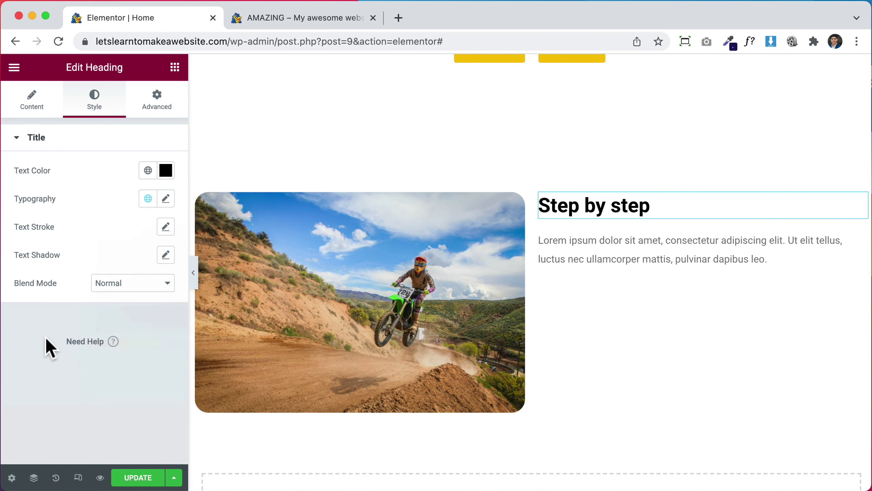
Set the "Step by step" heading's typography to size 35 px, uppercase transform and italic style
click(166, 199)
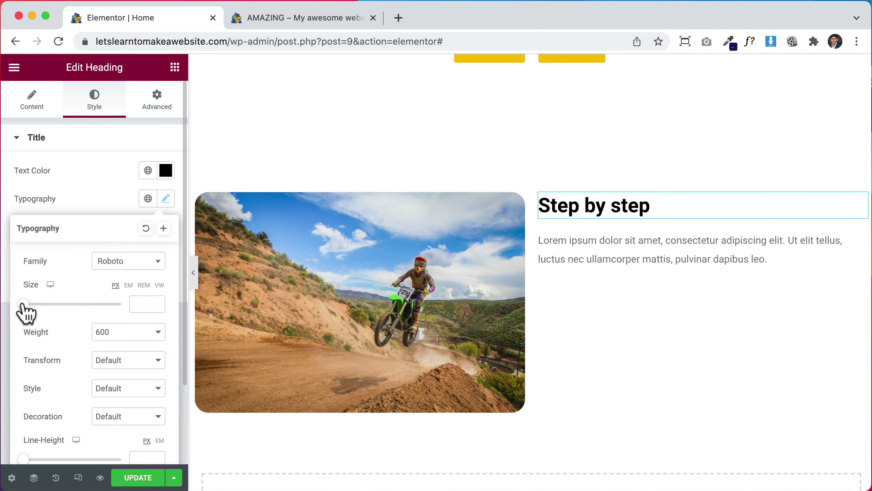
drag(23, 304, 40, 304)
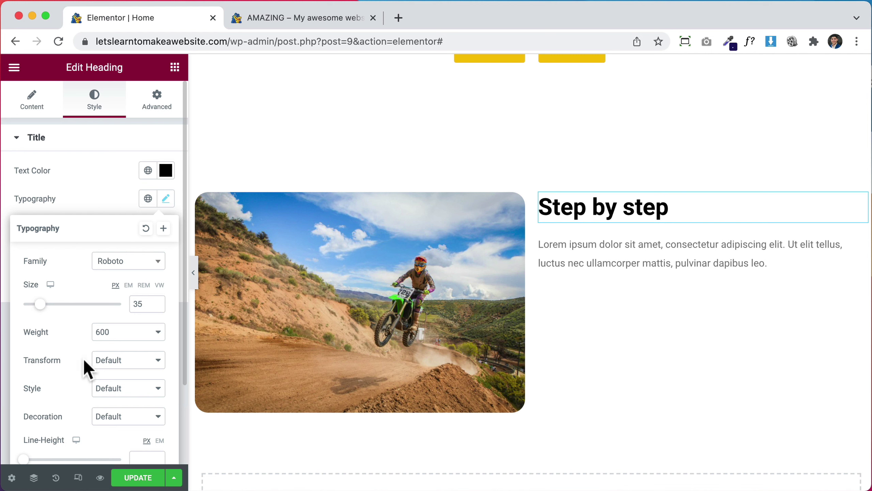
click(105, 366)
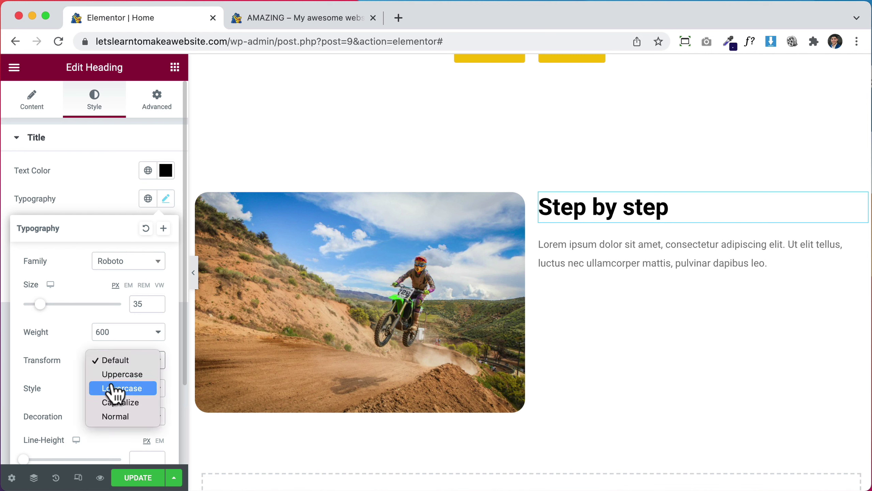
click(122, 373)
scroll(114, 385, down, 1)
scroll(107, 388, down, 1)
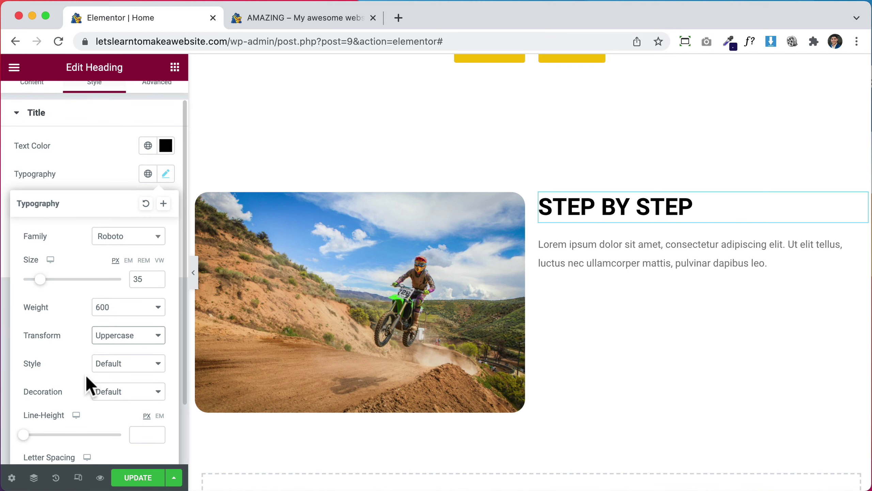
click(108, 364)
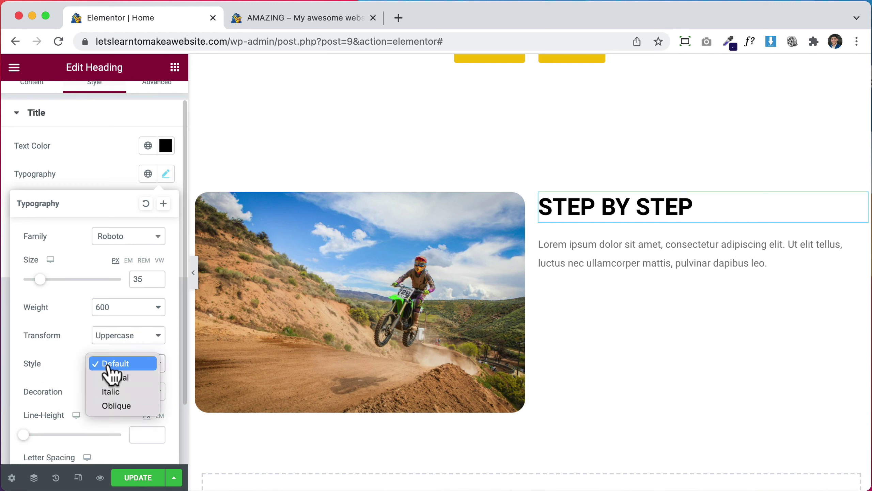
click(115, 393)
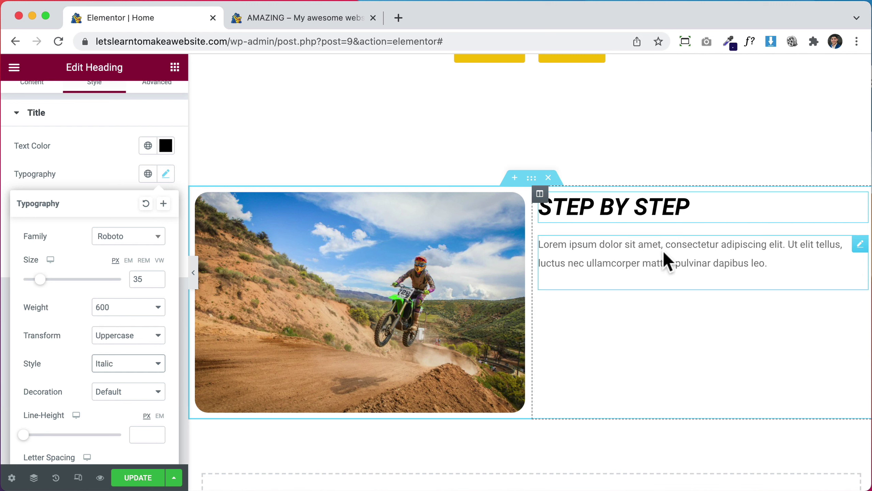
Replace the placeholder paragraph under the "Step by step" heading with "Hello, welcome to my website!"
click(747, 252)
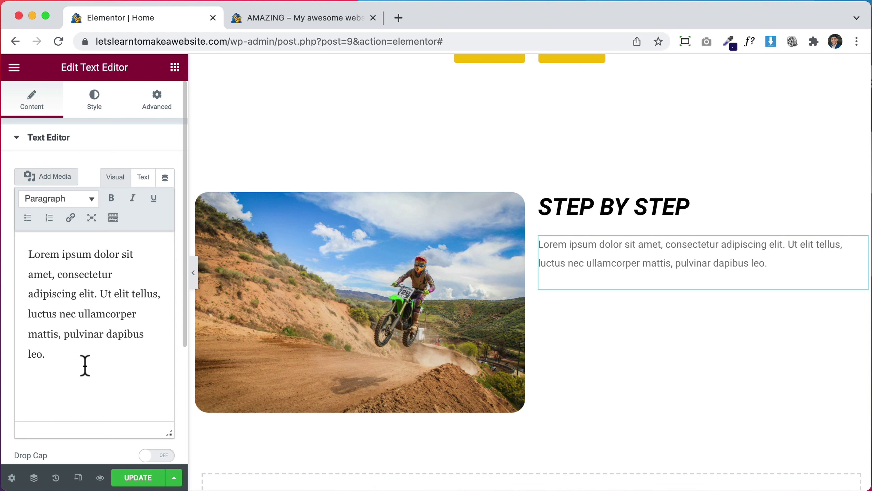
drag(85, 365, 23, 247)
key(BackSpace)
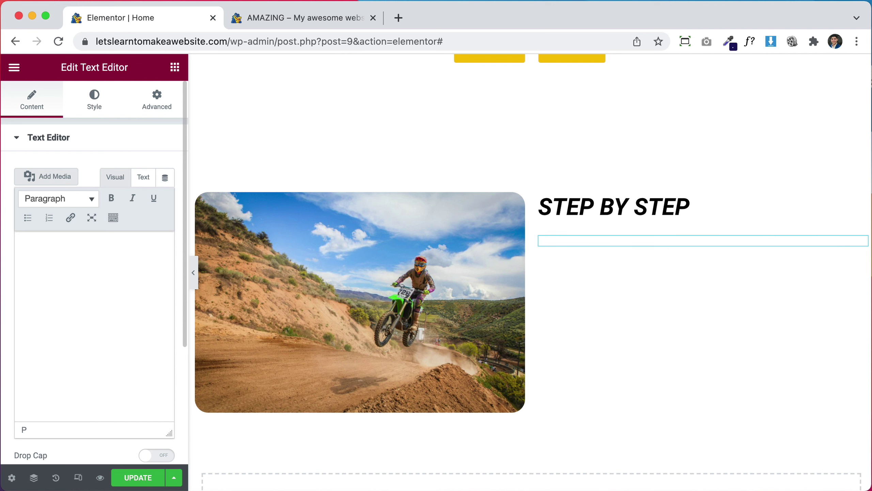
text(Hello, welcome to my website!)
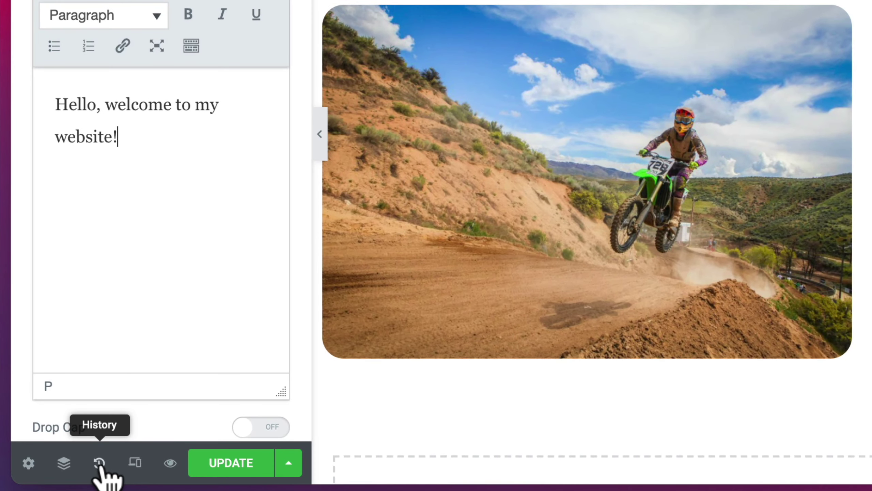
Use the edit history to revert the paragraph text changes, going back to the heading style edit
click(100, 463)
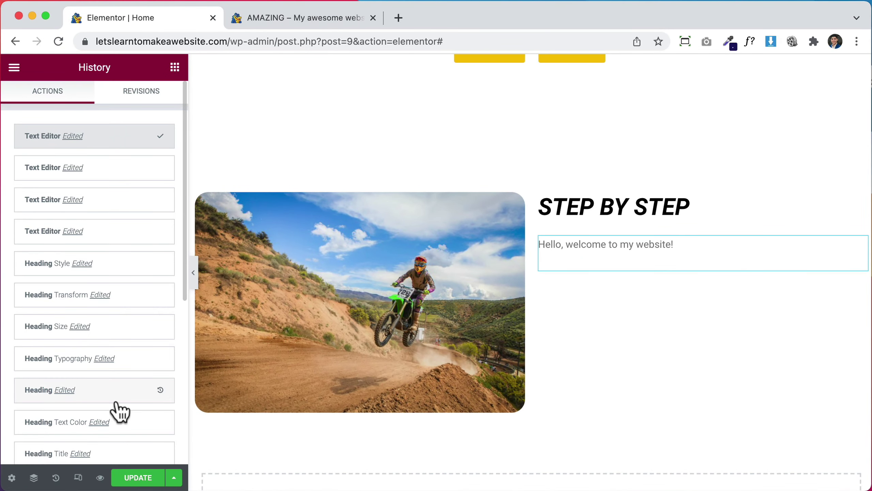
scroll(140, 327, down, 1)
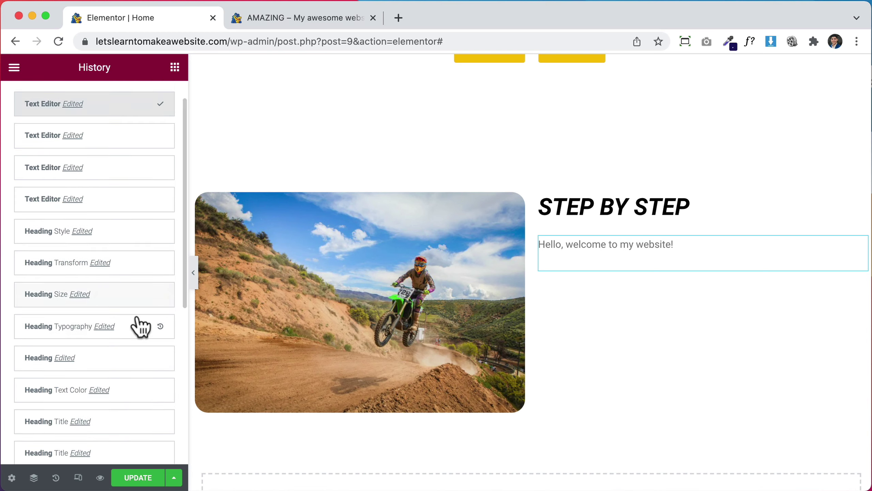
scroll(139, 323, down, 4)
scroll(137, 325, up, 5)
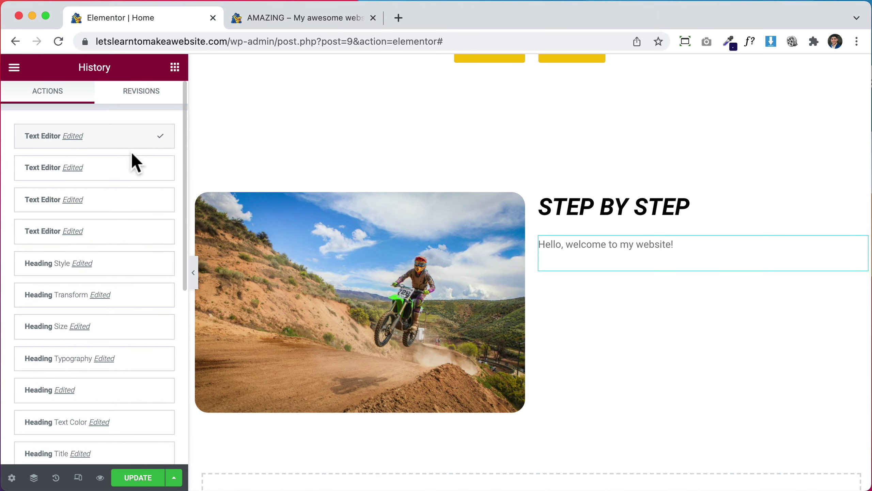
click(131, 197)
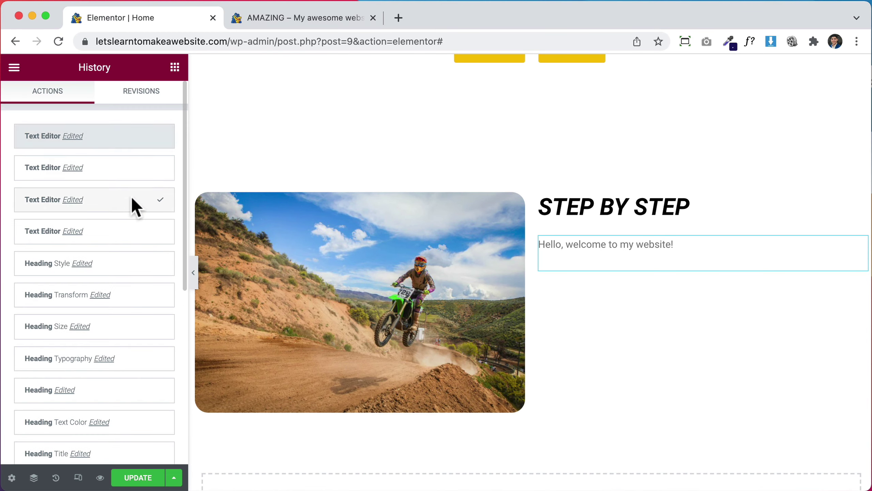
click(137, 231)
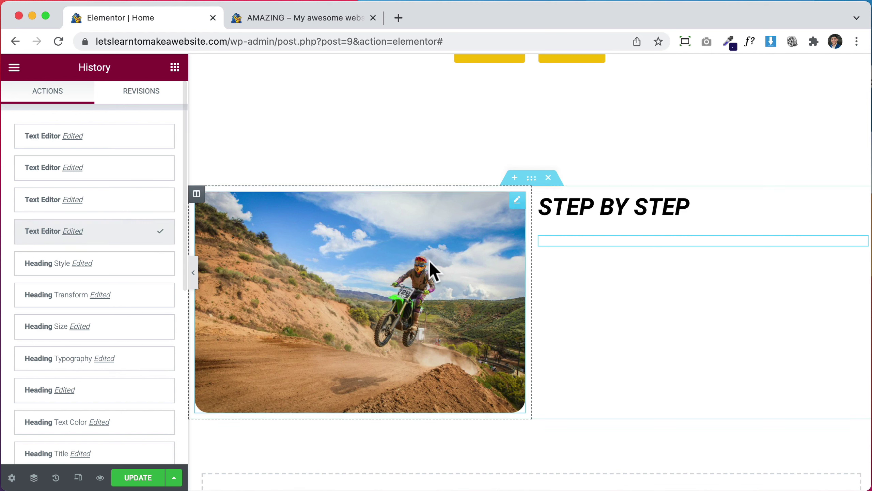
click(125, 263)
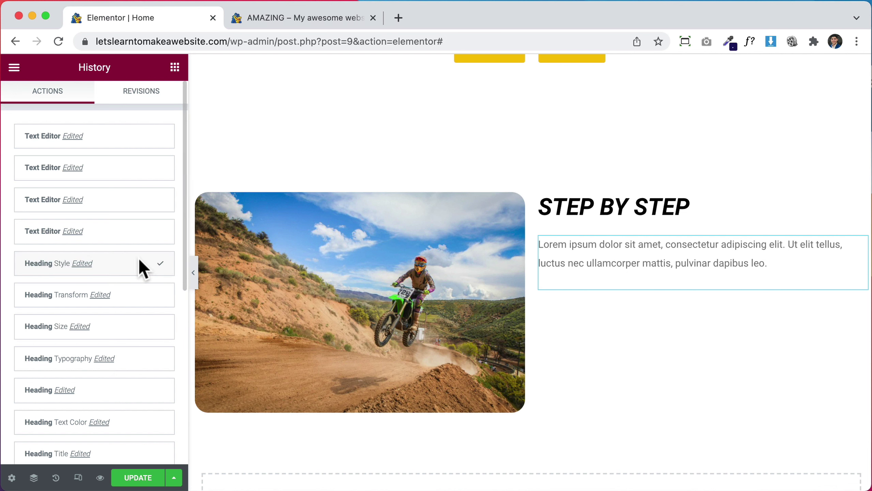
Set the text color of the paragraph under the "Step by step" heading to black
click(670, 262)
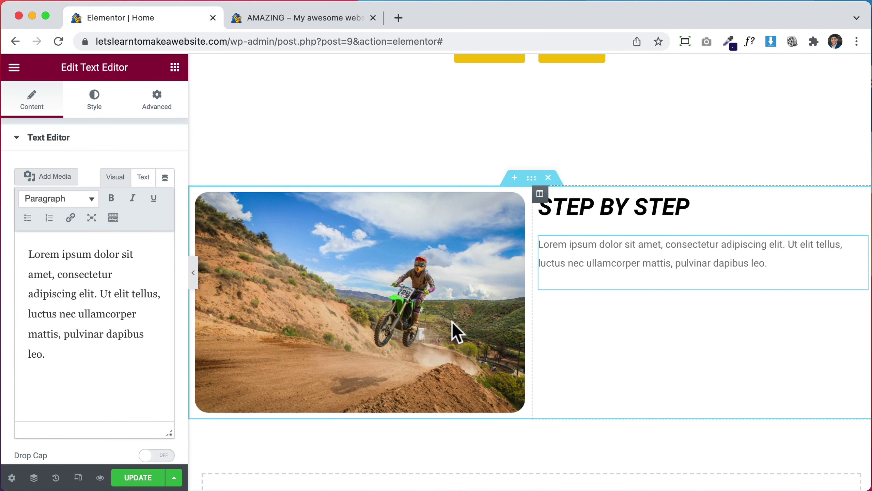
click(98, 102)
click(166, 199)
drag(145, 280, 130, 362)
click(377, 323)
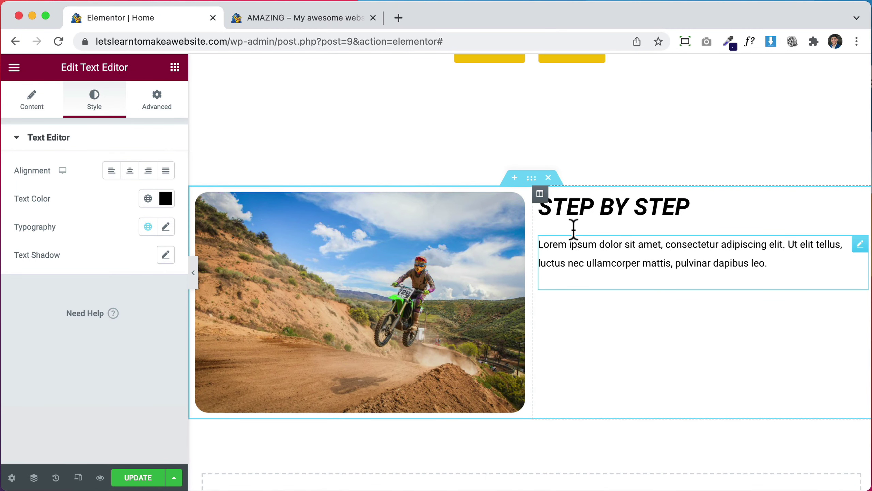
Set the vertical alignment of the column holding the heading and paragraph to Middle
click(540, 197)
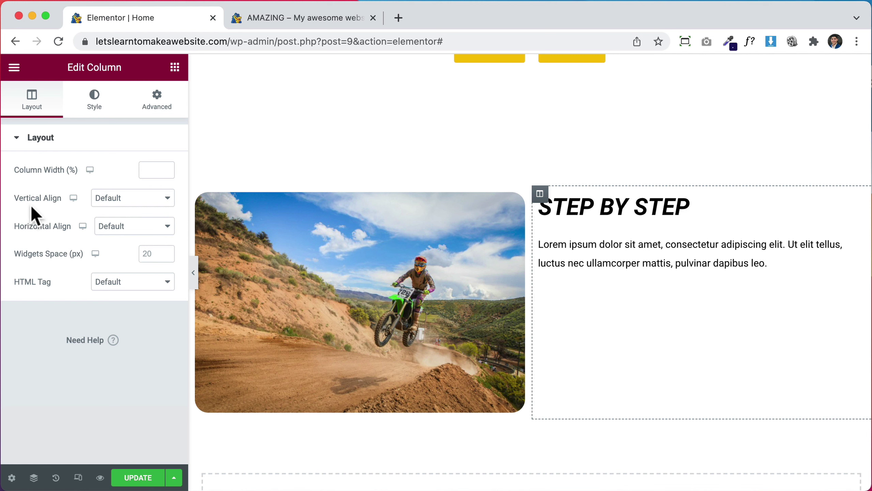
click(121, 199)
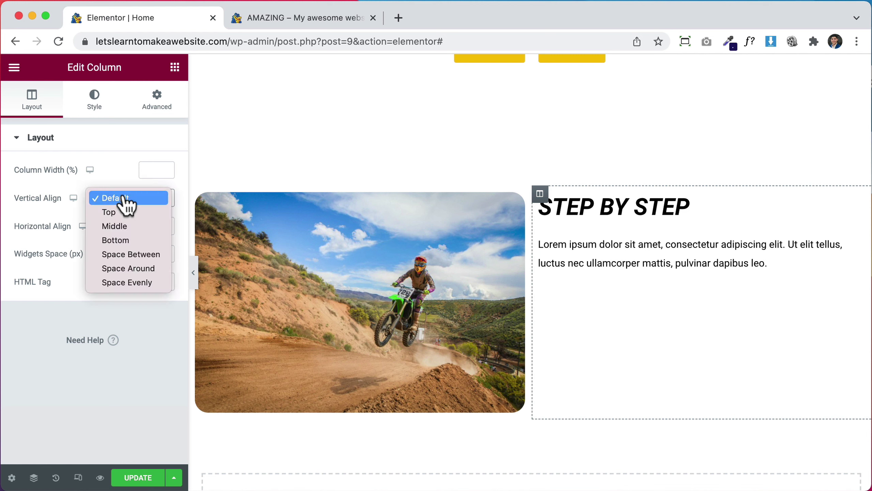
click(114, 226)
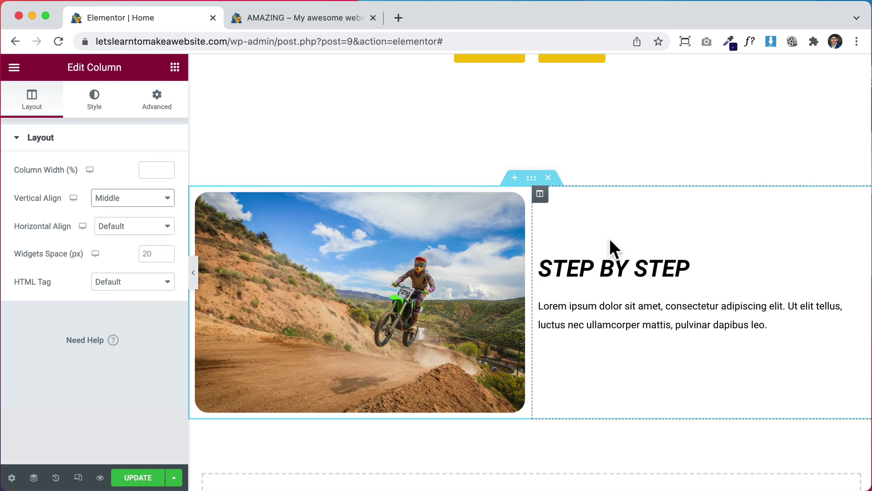
Try a linked padding of 100 px on all four sides of the image and text section, and clear it
click(531, 178)
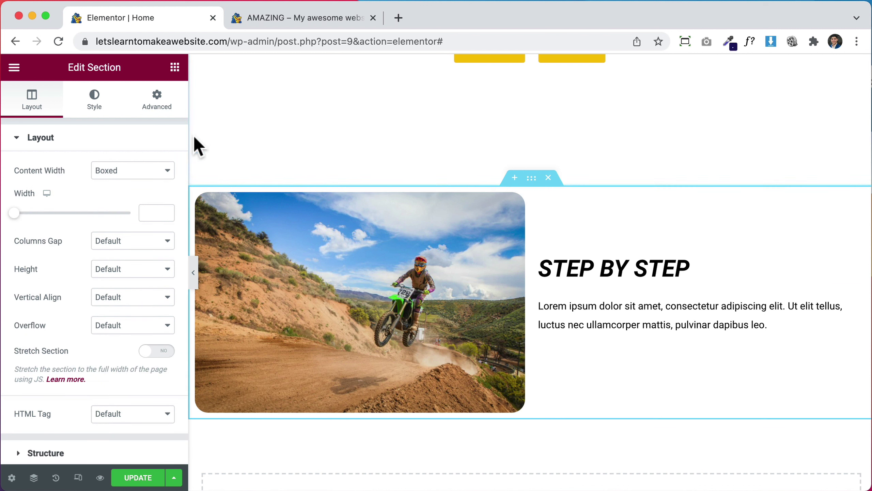
click(165, 112)
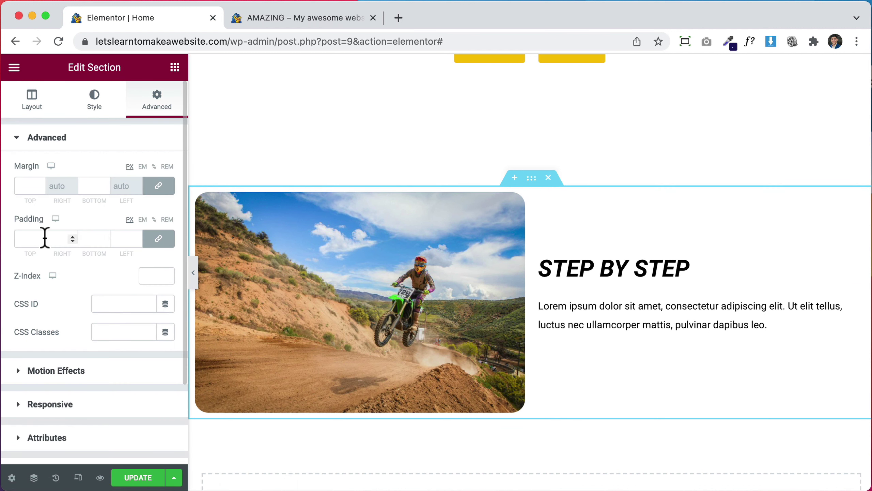
click(23, 237)
text(100)
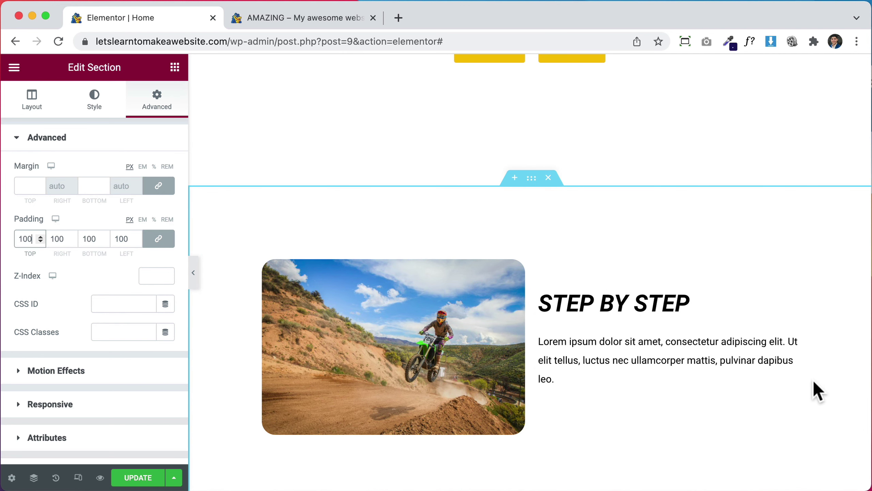
scroll(813, 380, down, 2)
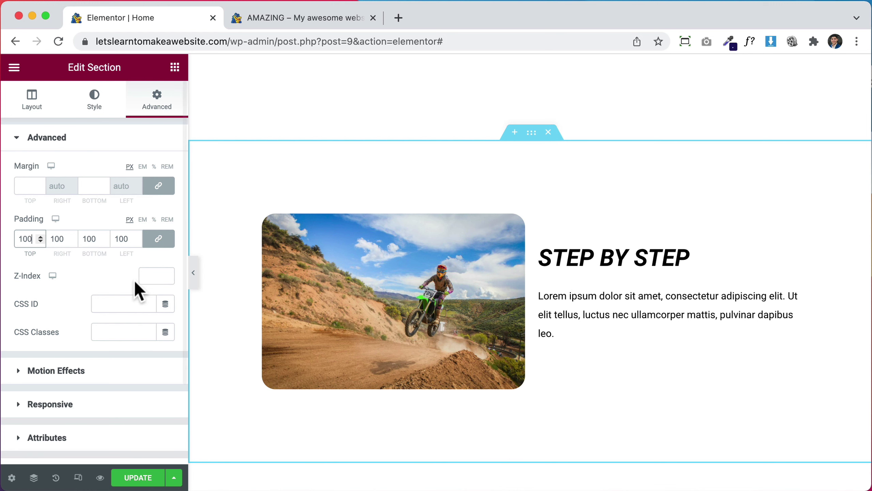
key(BackSpace)
key(BackSpace)
key(BackSpace)
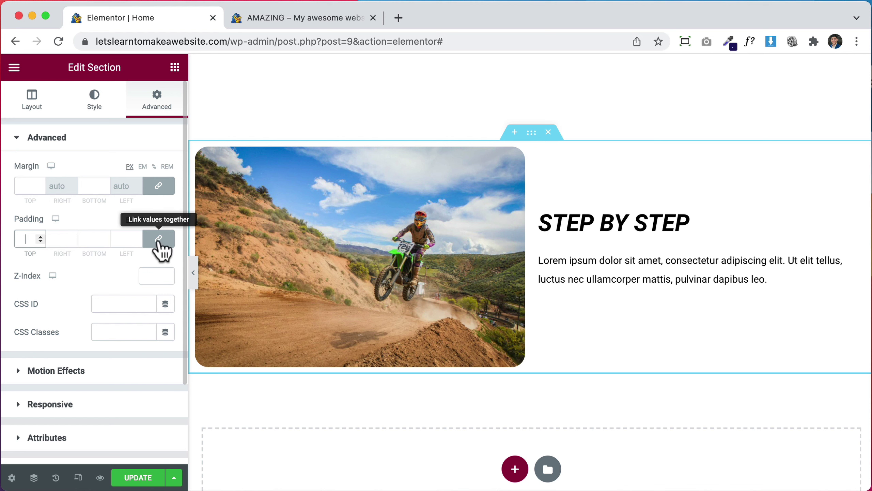
Unlink the section's padding values to set only the top and bottom padding to 100 px, and update the page
click(158, 241)
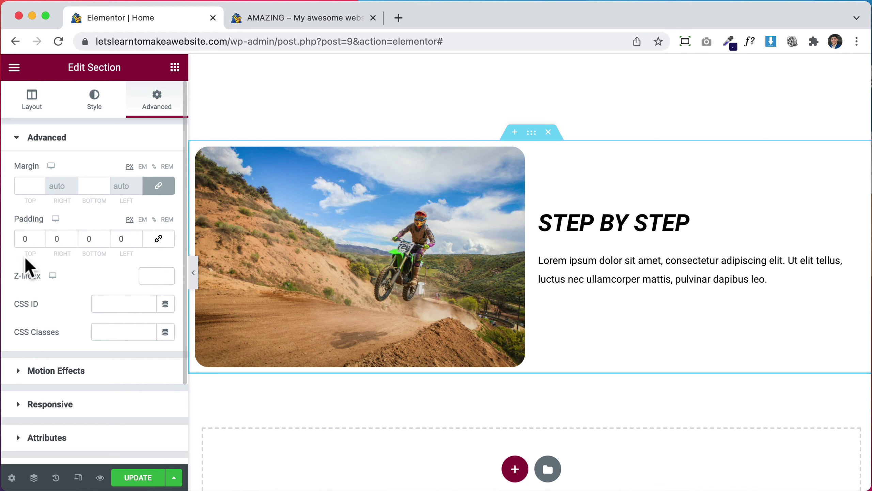
click(18, 238)
text(100)
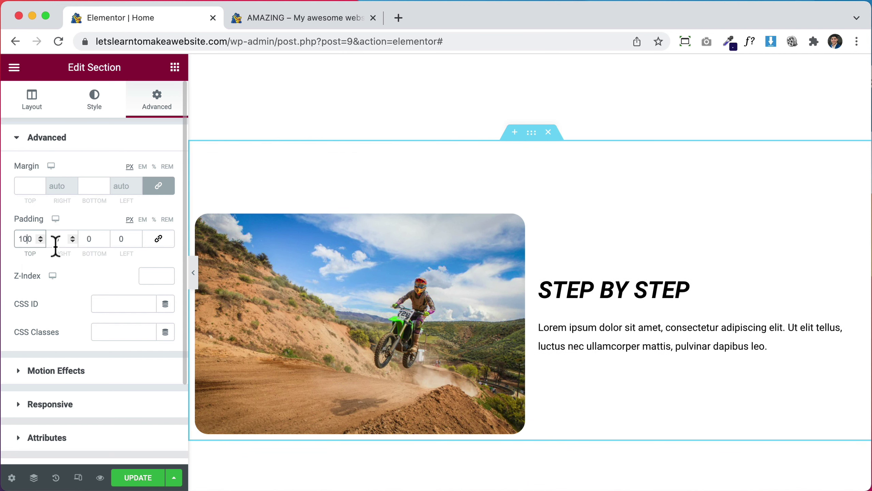
click(85, 239)
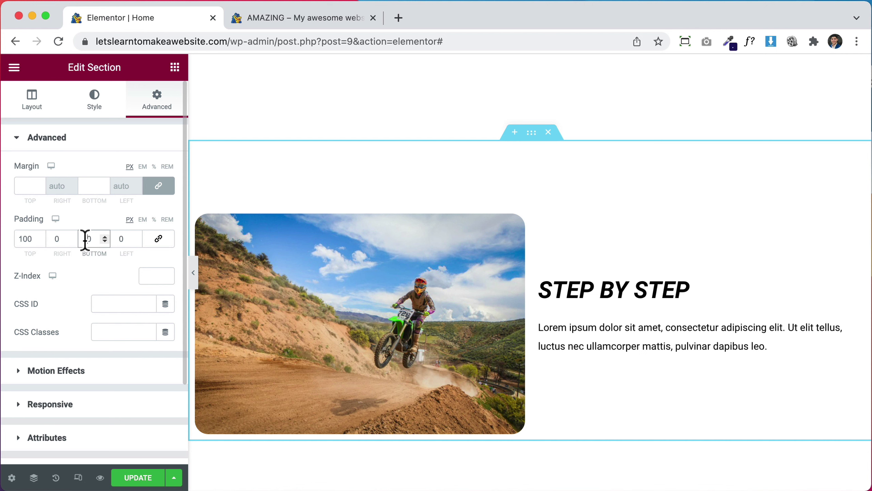
text(100)
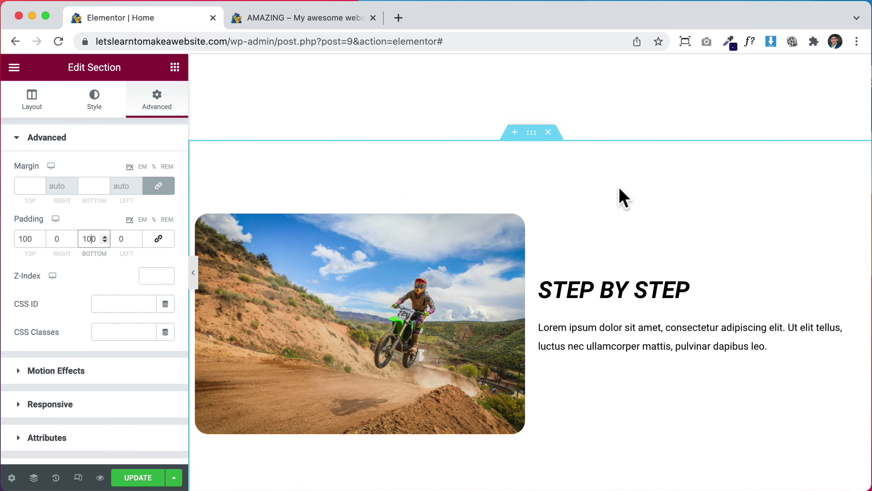
scroll(594, 364, down, 3)
scroll(594, 365, up, 1)
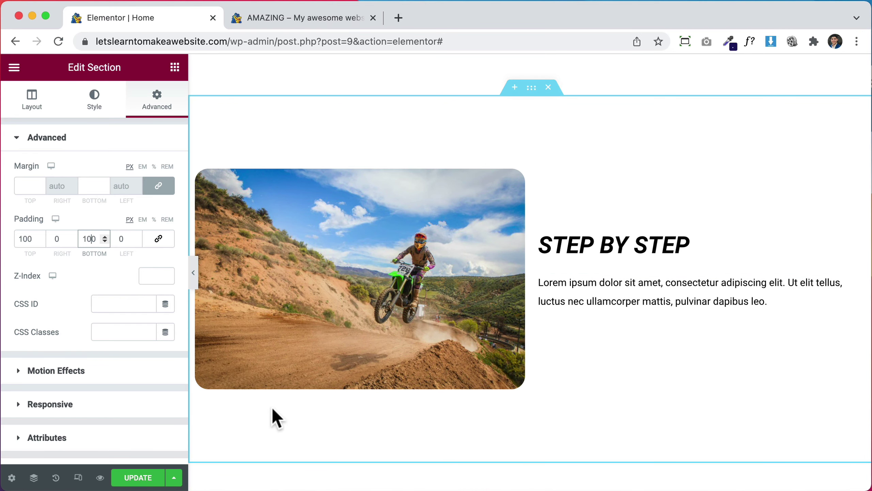
click(137, 477)
Add a single-column section below the image and text section and set its minimum height to 60 VH
scroll(738, 391, down, 7)
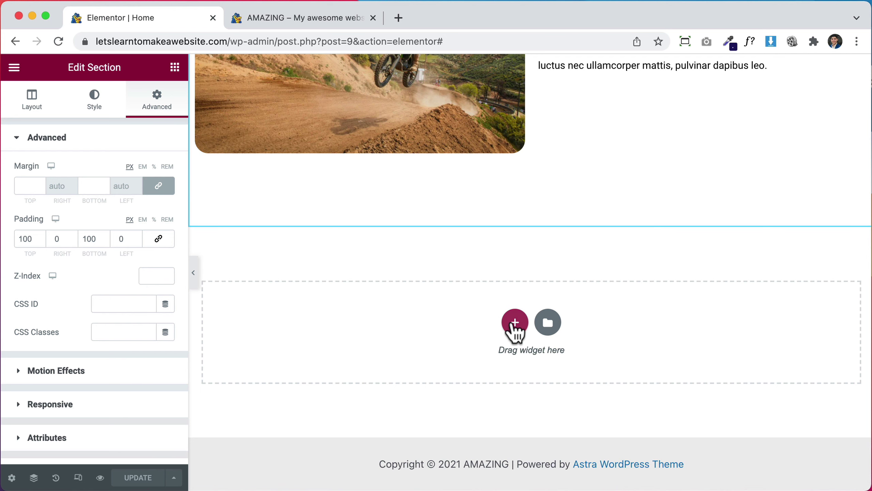
click(514, 325)
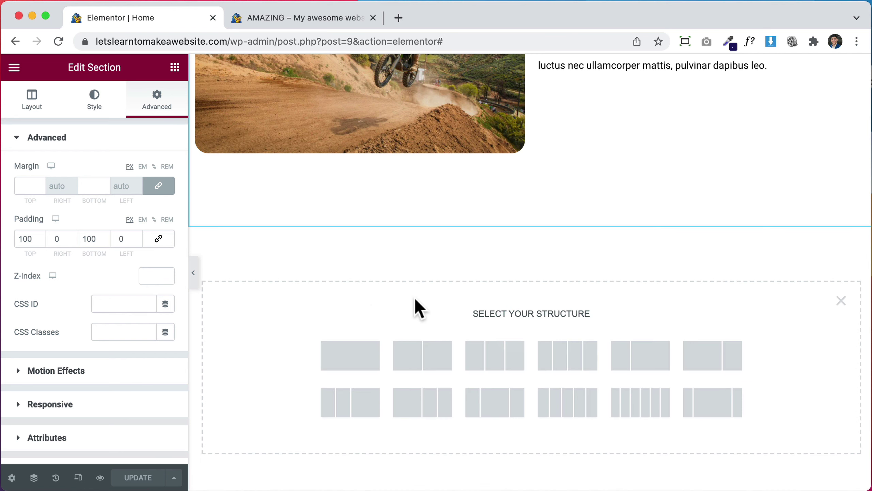
click(345, 357)
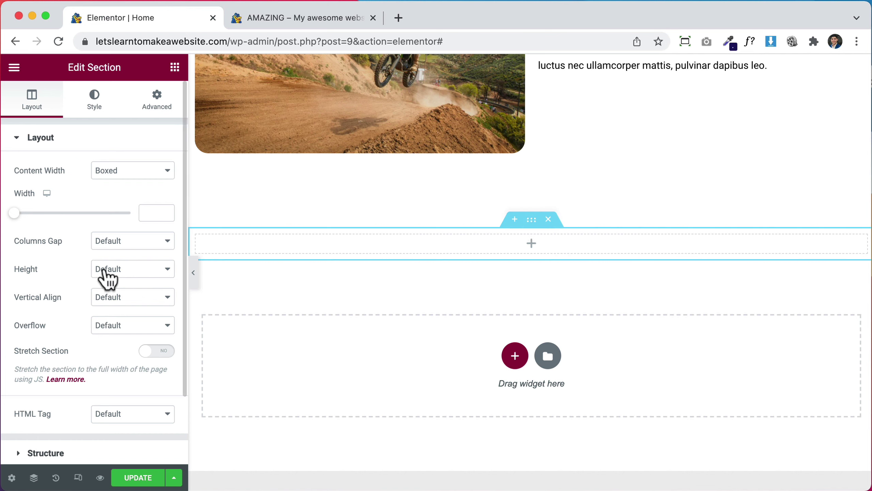
click(110, 274)
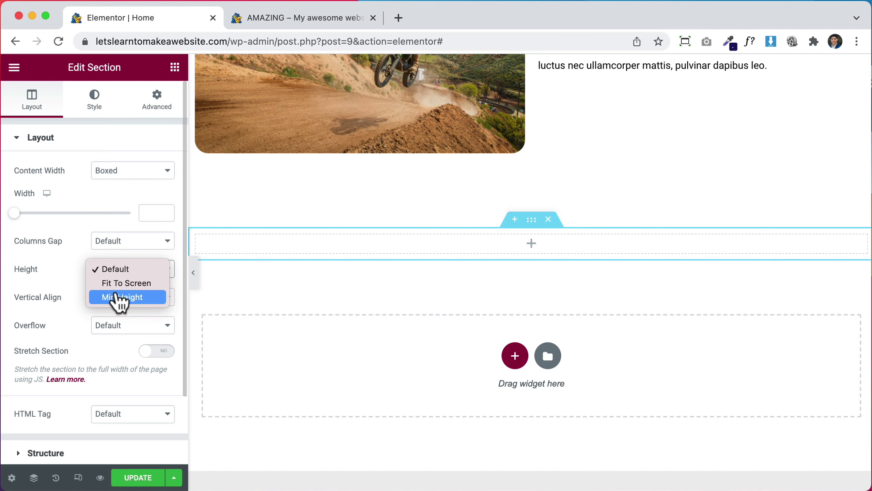
click(118, 297)
click(156, 293)
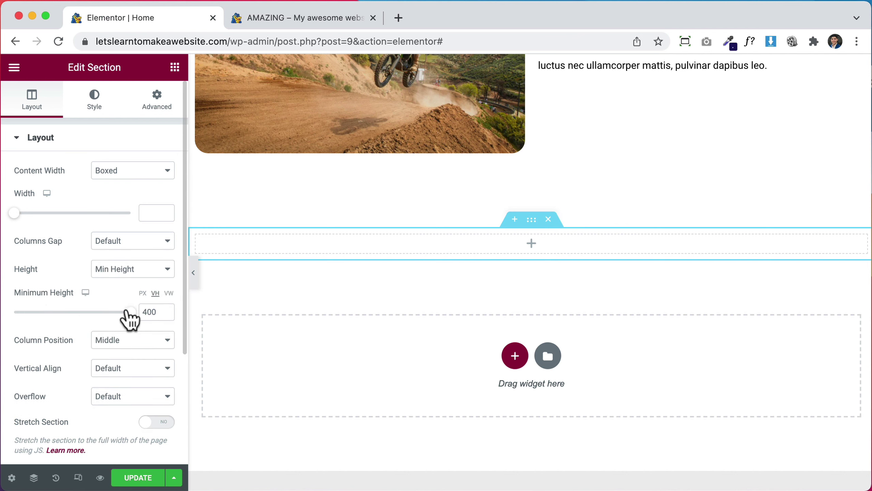
drag(127, 313, 83, 313)
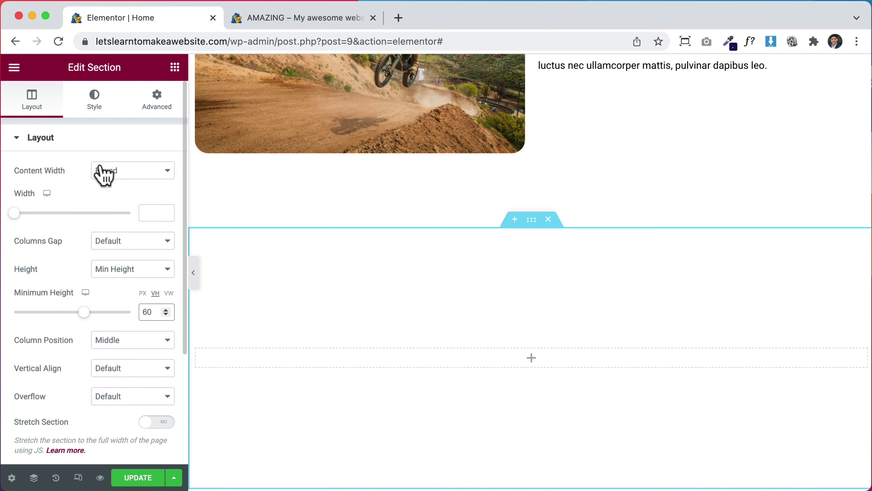
Set S3.jpg from the media library as the new section's classic background image
click(96, 110)
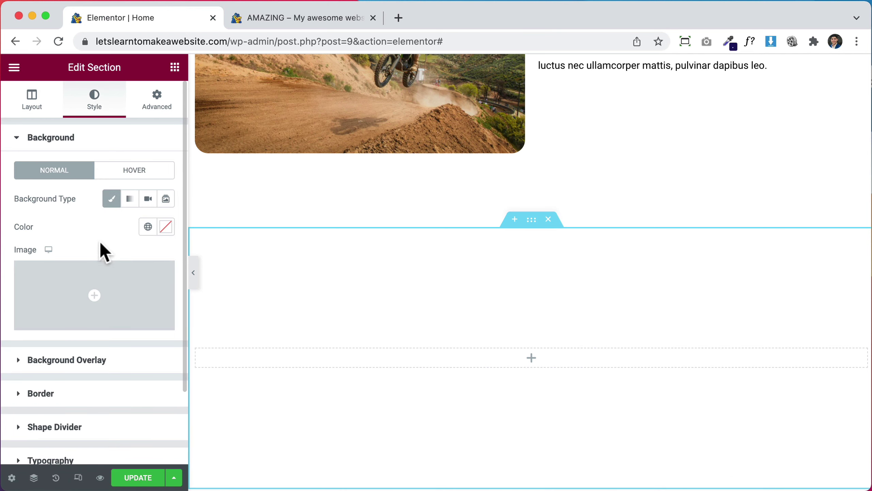
mouse_move(94, 288)
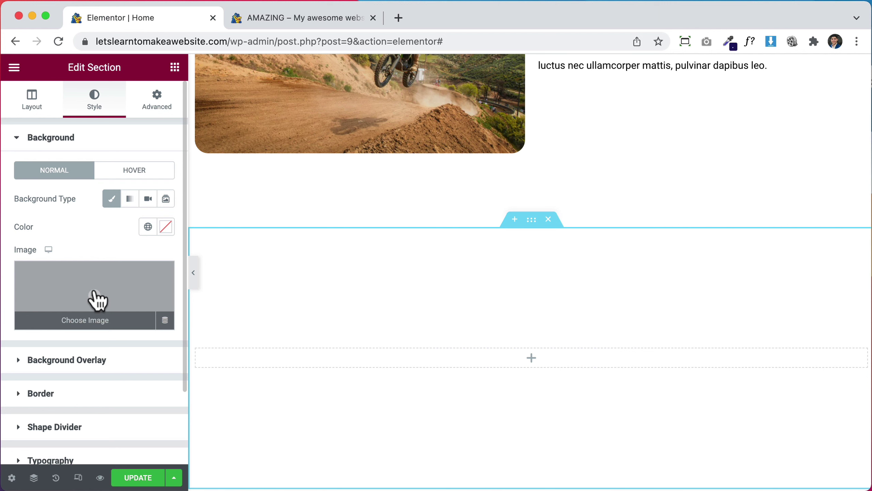
click(98, 299)
click(329, 245)
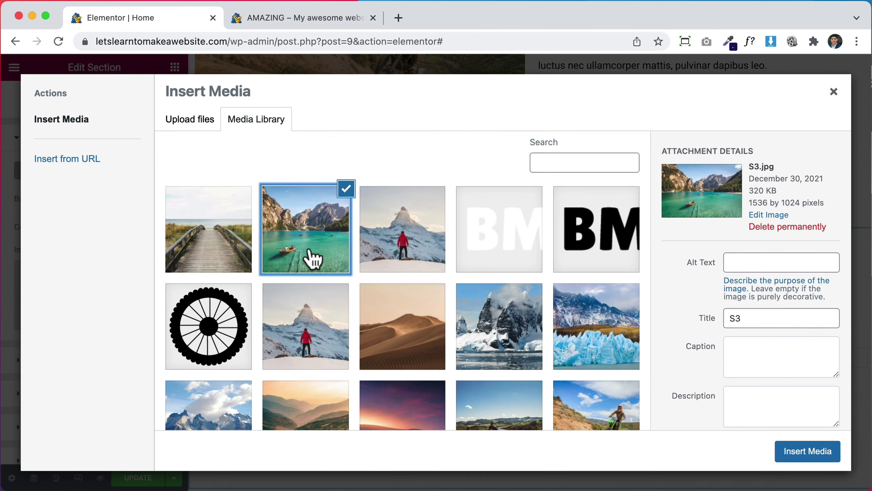
click(803, 450)
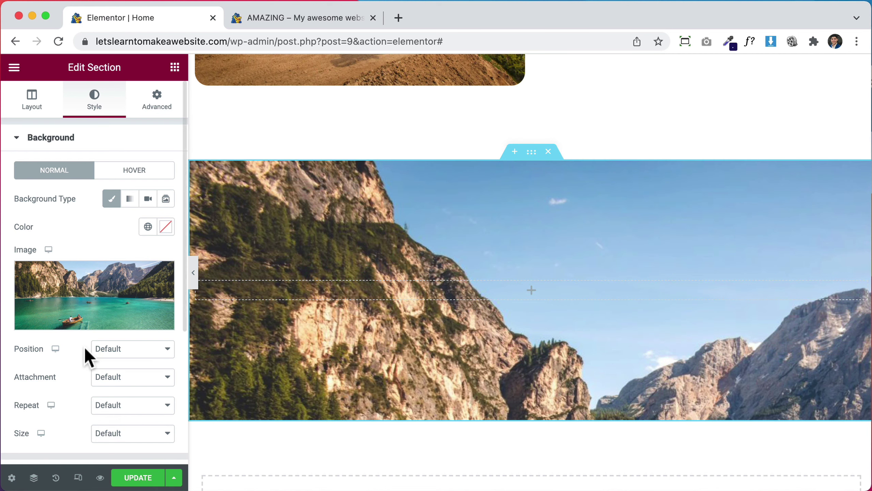
Set the section's background image to position Center Center, size Cover and attachment Fixed
click(110, 354)
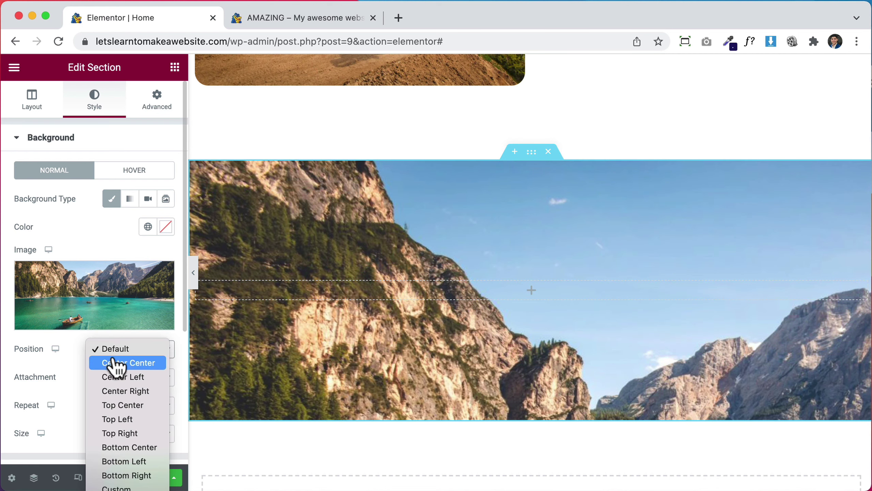
click(117, 364)
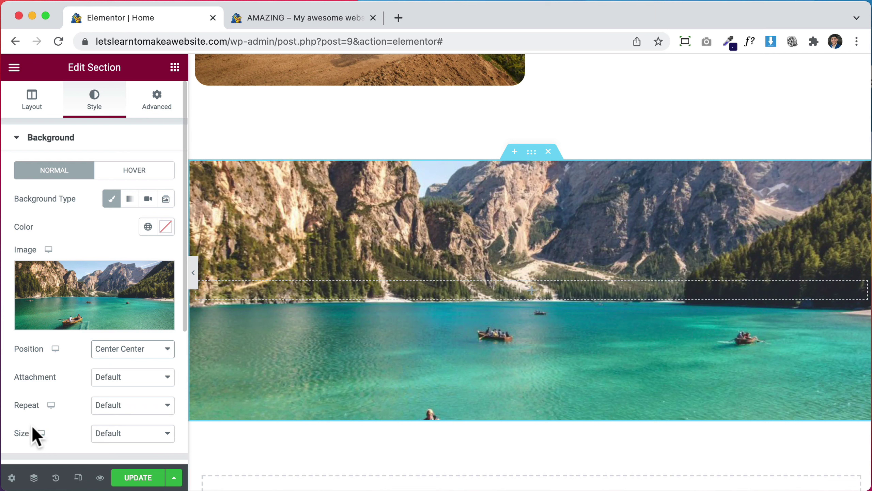
click(112, 438)
click(124, 461)
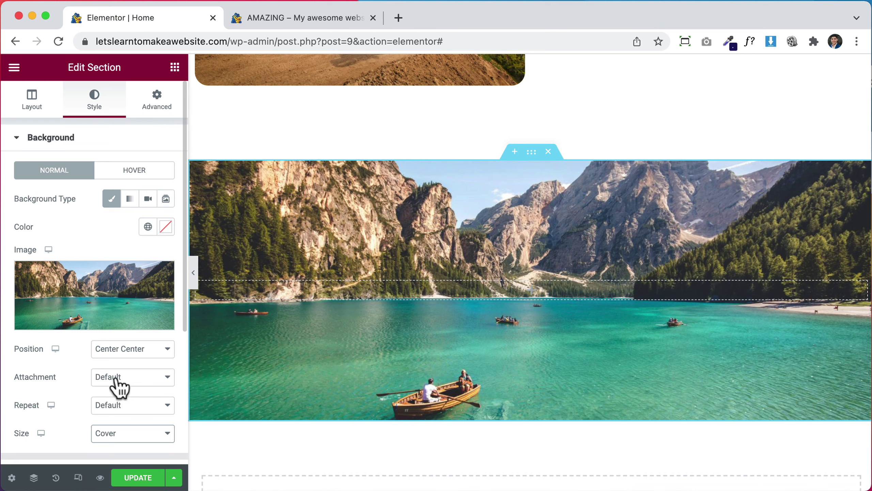
click(125, 378)
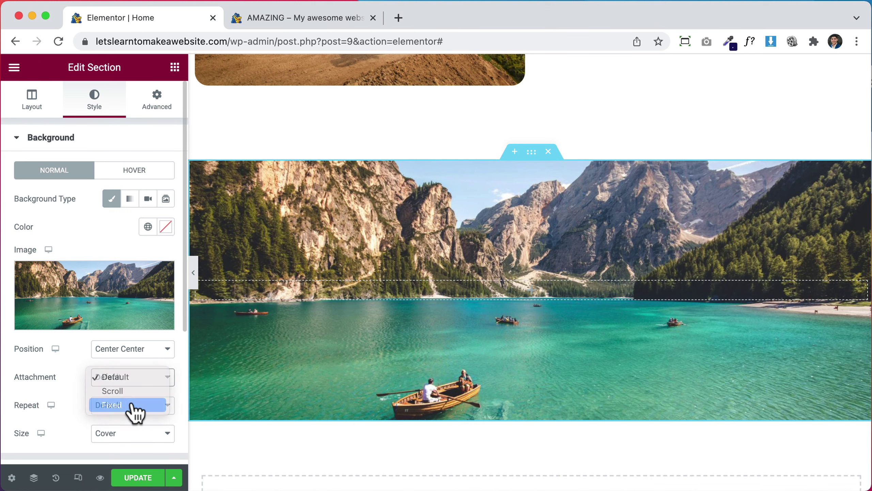
click(128, 405)
Examine how the fixed background image behaves as the page moves past the section
scroll(765, 253, up, 5)
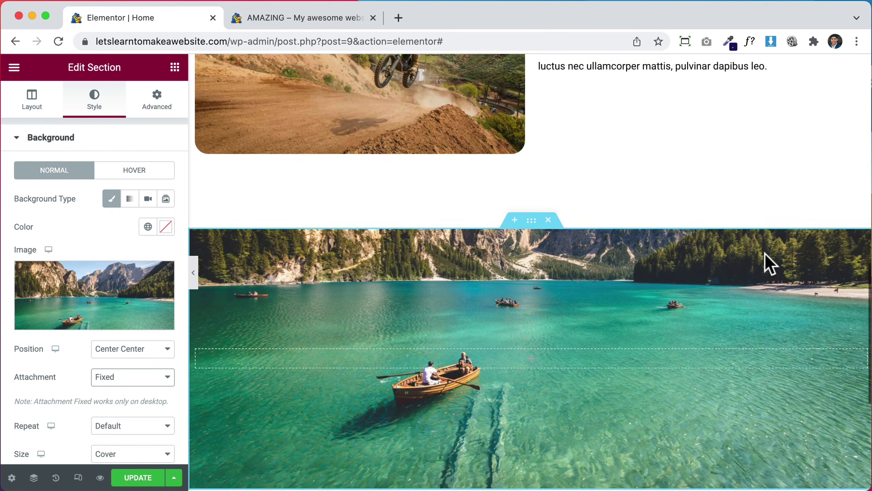
scroll(765, 252, down, 6)
scroll(765, 253, up, 6)
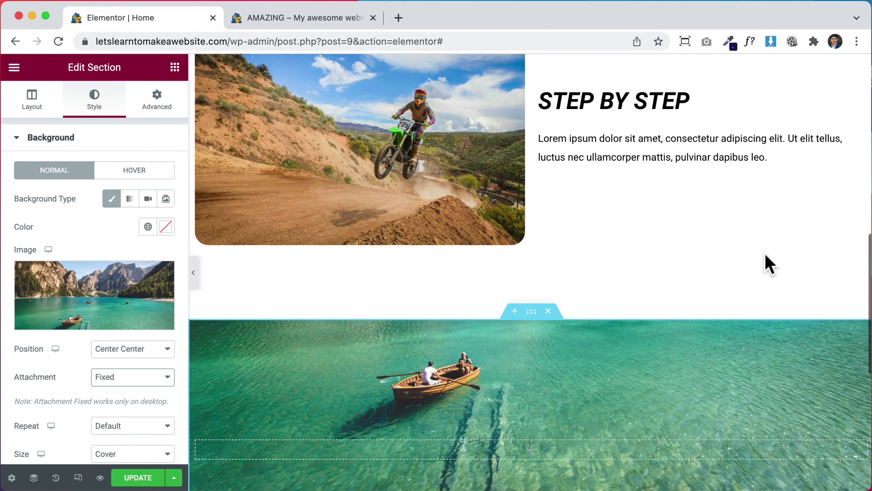
scroll(764, 253, down, 6)
scroll(764, 253, up, 5)
scroll(765, 253, down, 4)
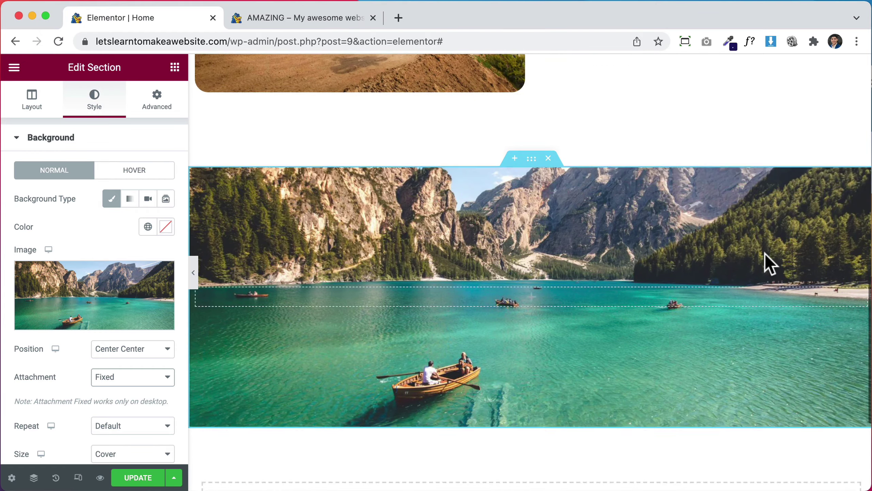
scroll(765, 253, up, 4)
scroll(765, 253, down, 5)
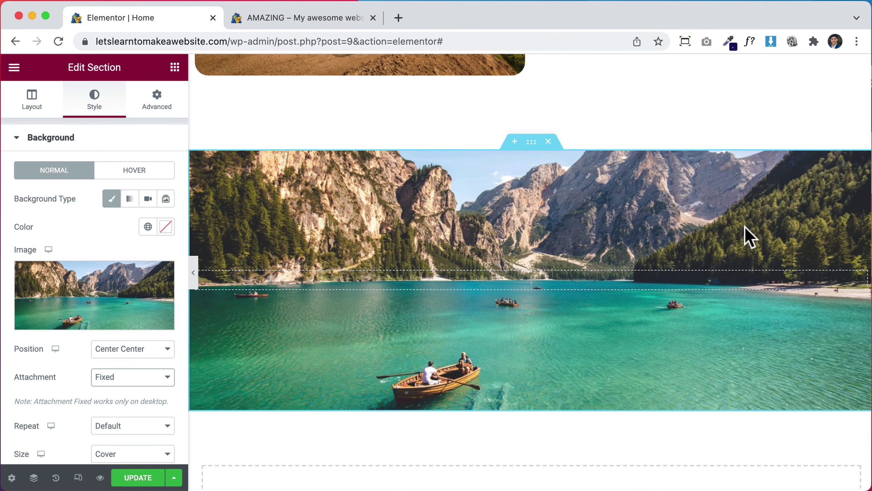
Copy the "Step by step" heading and paste it into the lake background section's column
scroll(744, 227, up, 5)
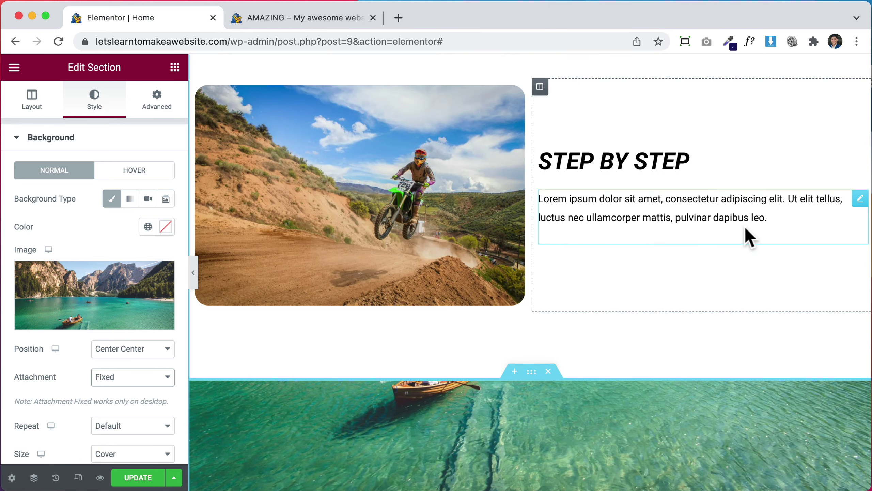
right_click(598, 160)
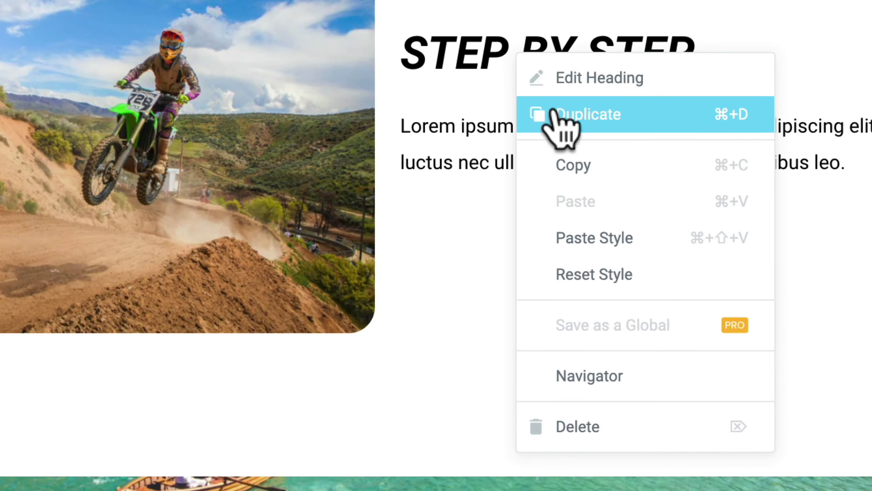
click(630, 229)
scroll(605, 202, down, 5)
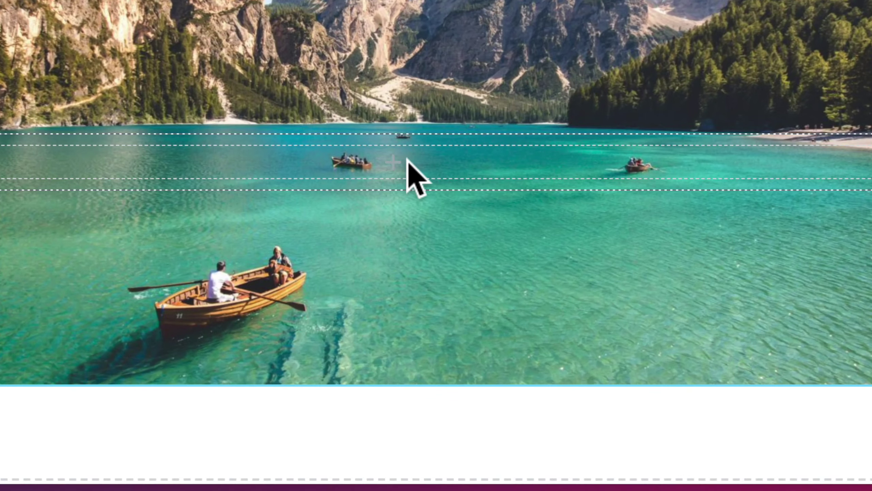
right_click(393, 164)
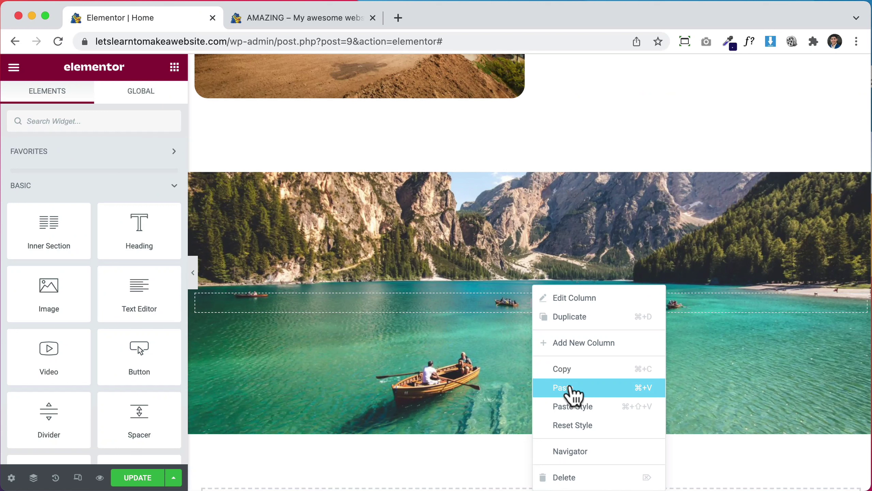
click(571, 388)
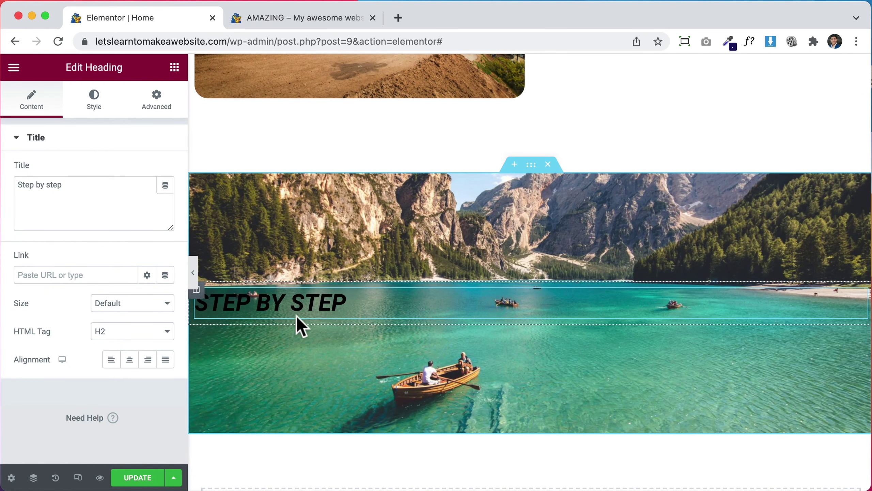
Center the pasted heading and change its title to "Services"
click(129, 359)
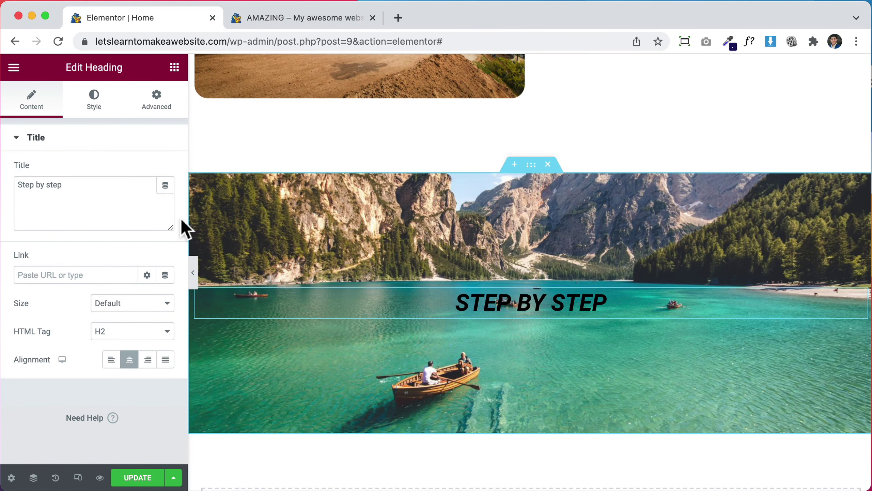
triple_click(117, 189)
text(Services)
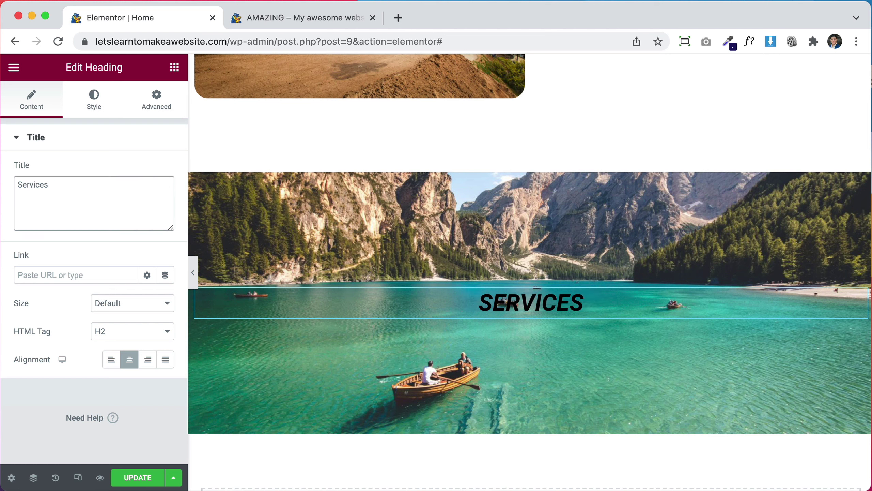
Set the Services heading's text color to white
click(96, 101)
click(166, 171)
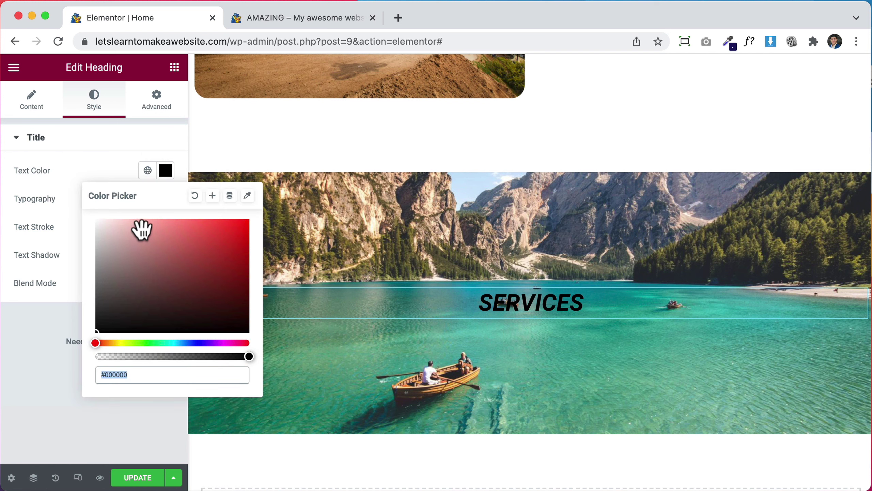
drag(134, 246, 93, 215)
click(308, 275)
scroll(479, 308, down, 3)
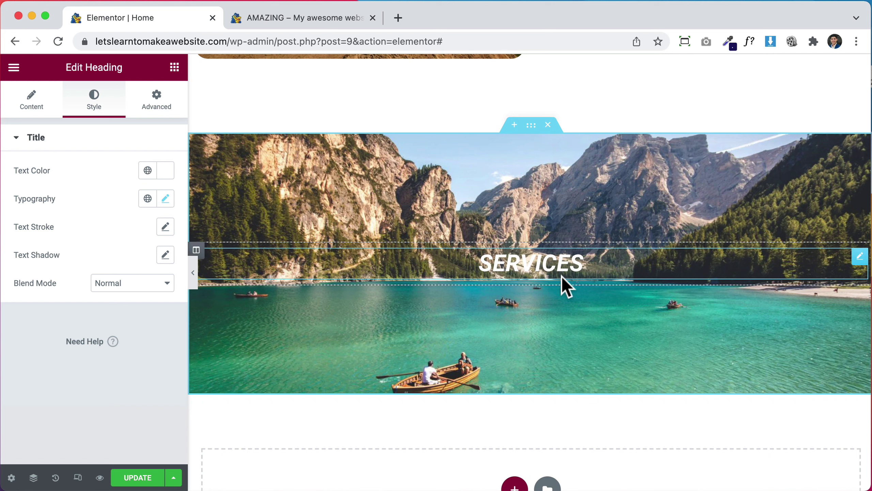
Place an inner section below the Services heading and add a column to give it three columns
click(174, 68)
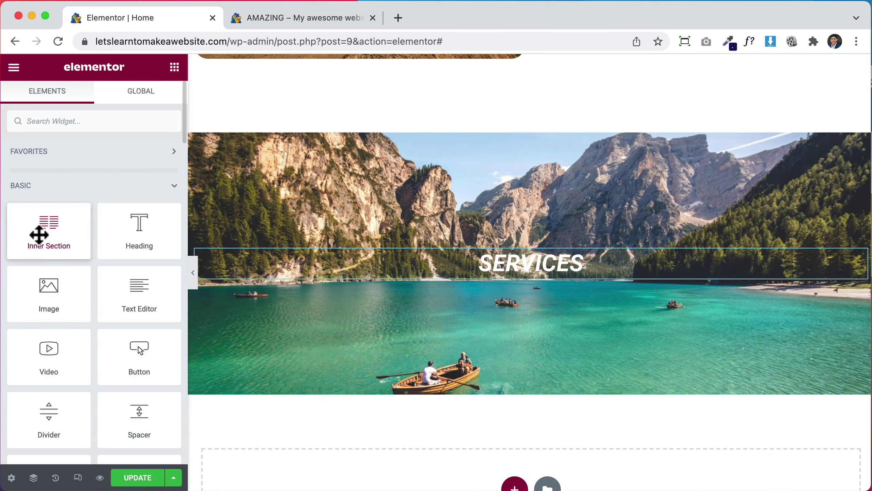
drag(39, 235, 533, 267)
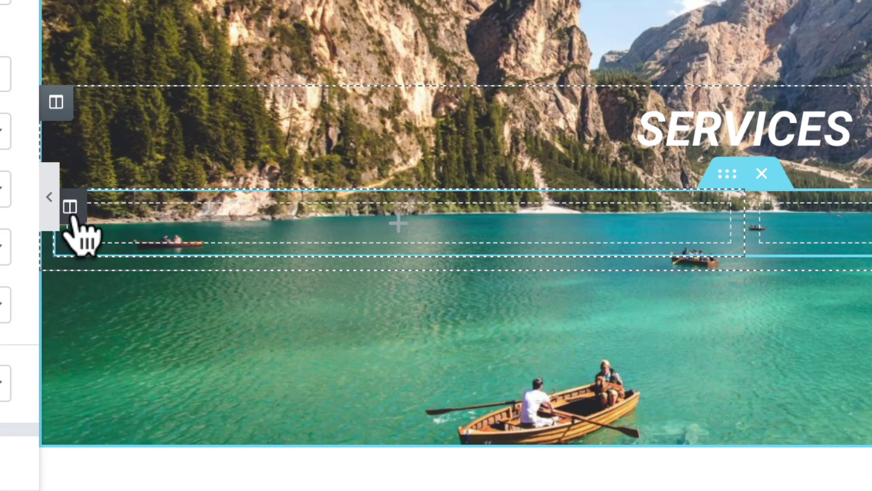
right_click(73, 217)
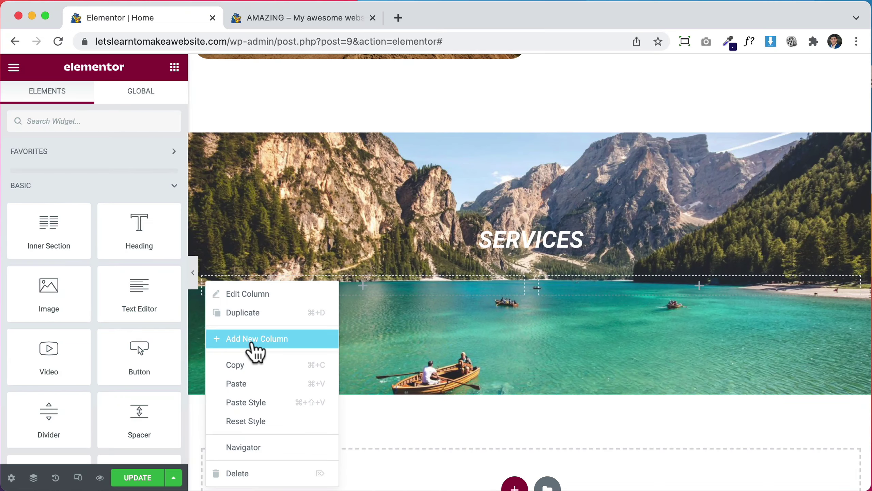
click(187, 341)
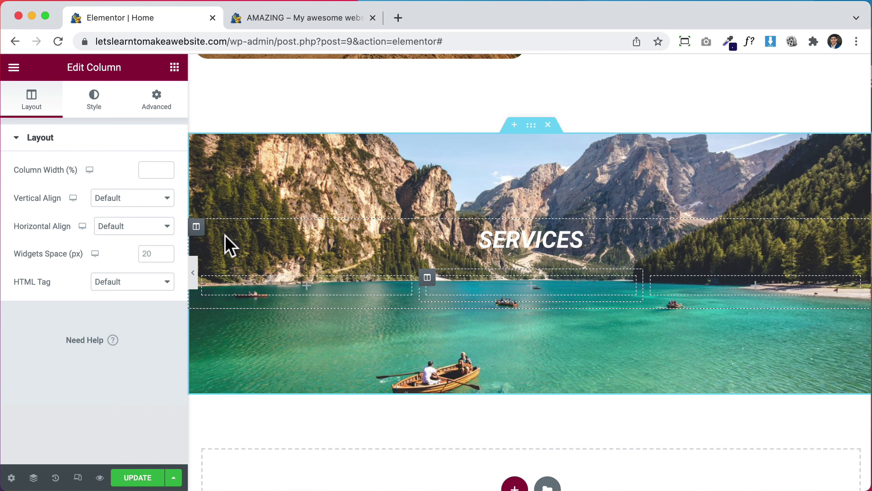
Add an Image Box widget to the first column of the inner section
click(175, 68)
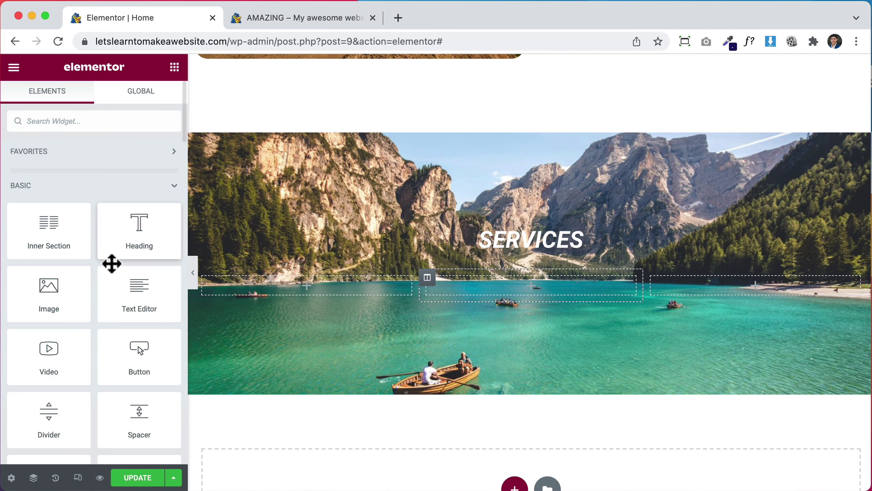
scroll(99, 331, down, 5)
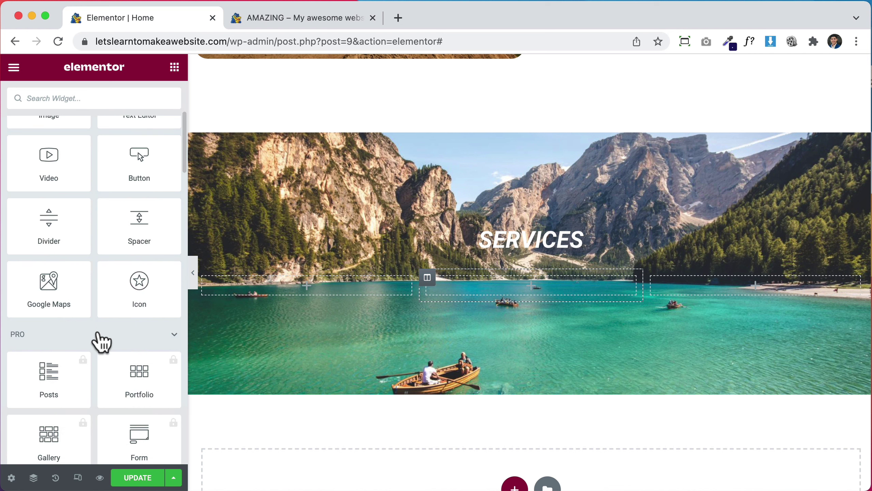
click(174, 334)
scroll(112, 382, down, 3)
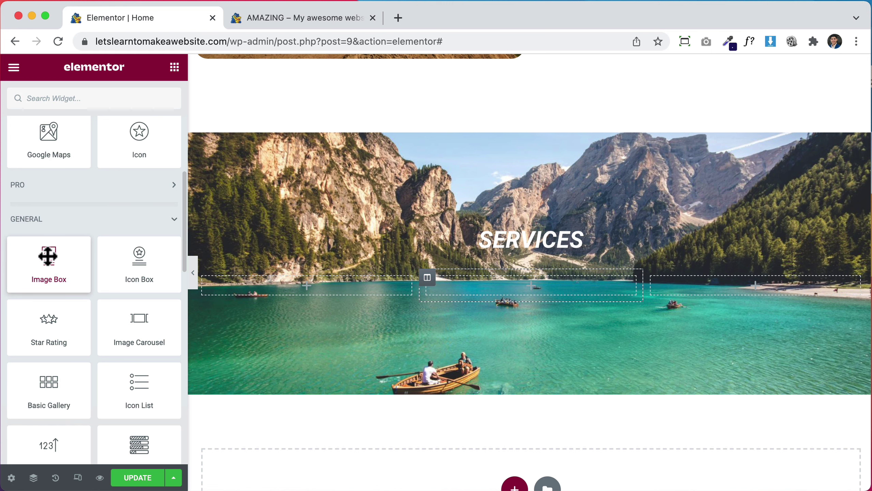
drag(48, 256, 325, 286)
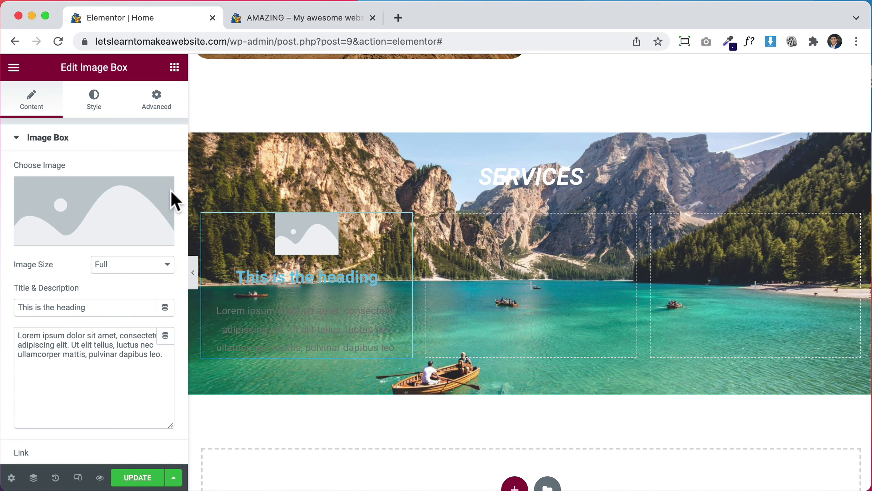
Give the image box a classic background with the color #FFFFFF
click(157, 103)
scroll(78, 358, down, 3)
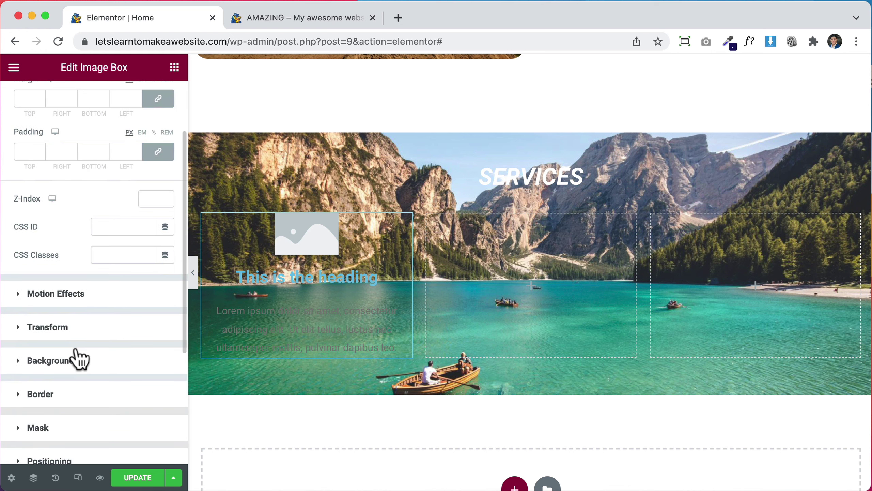
click(53, 361)
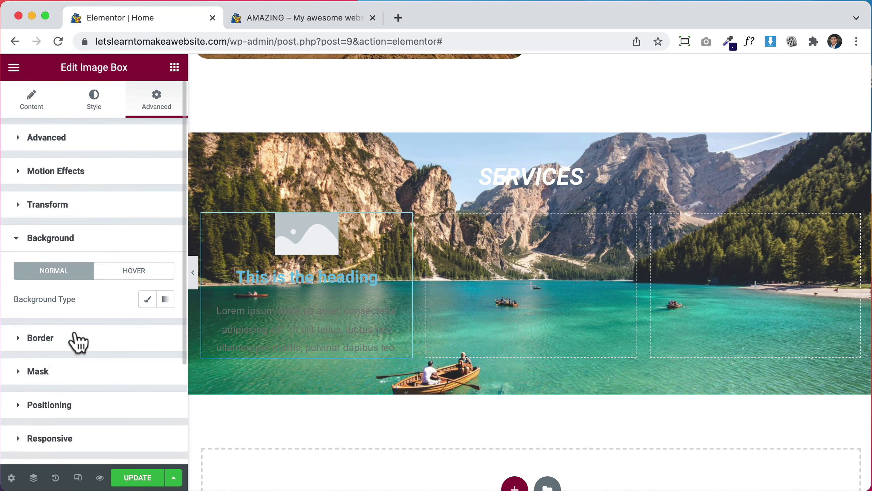
click(147, 300)
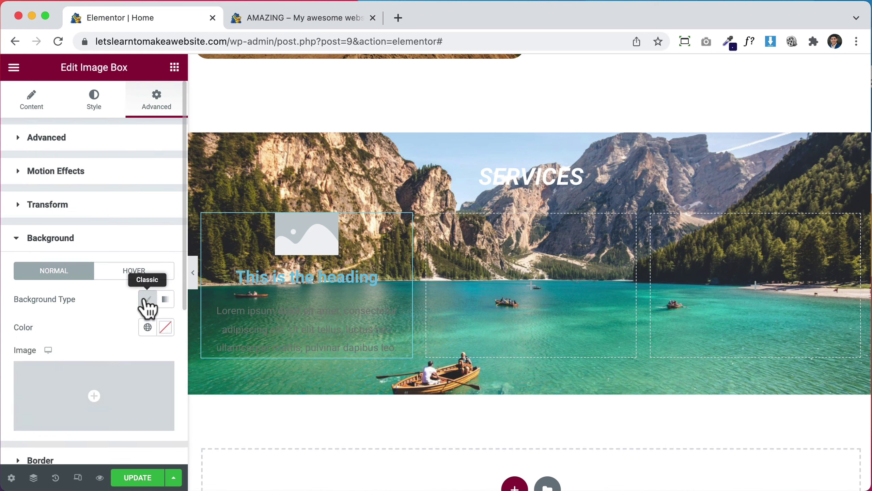
click(164, 327)
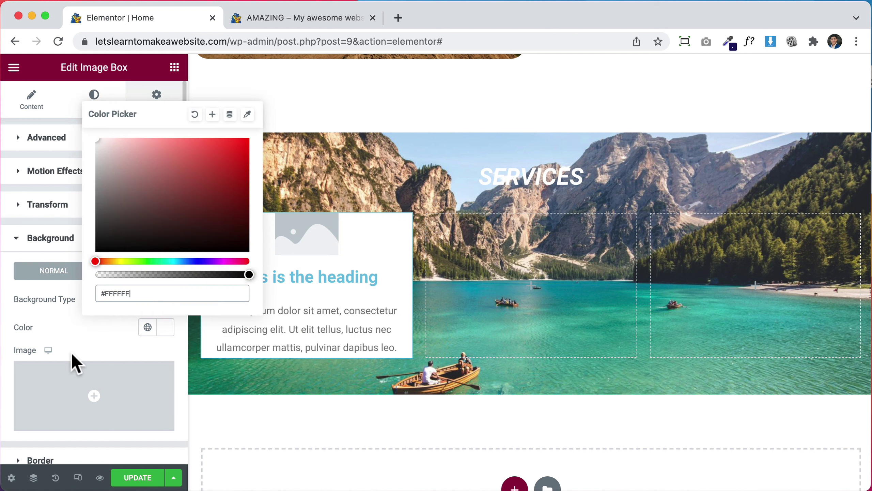
click(73, 354)
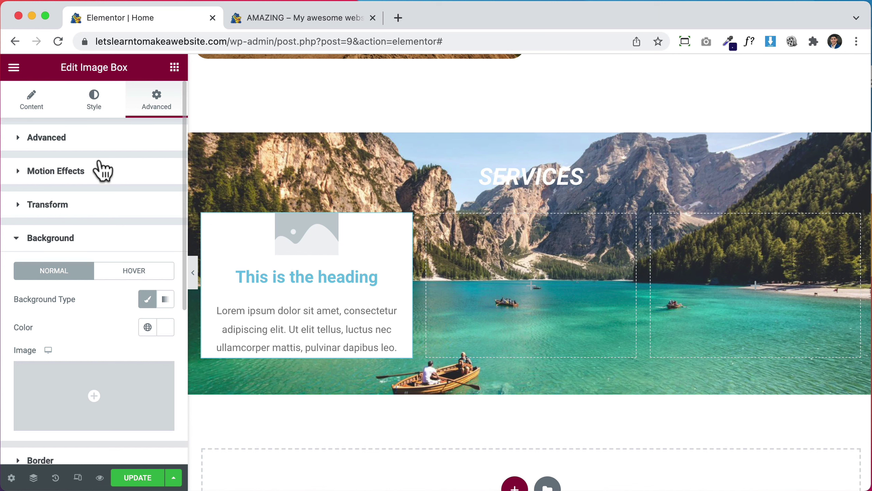
Set the image box's padding to 30 px on all four sides
click(98, 141)
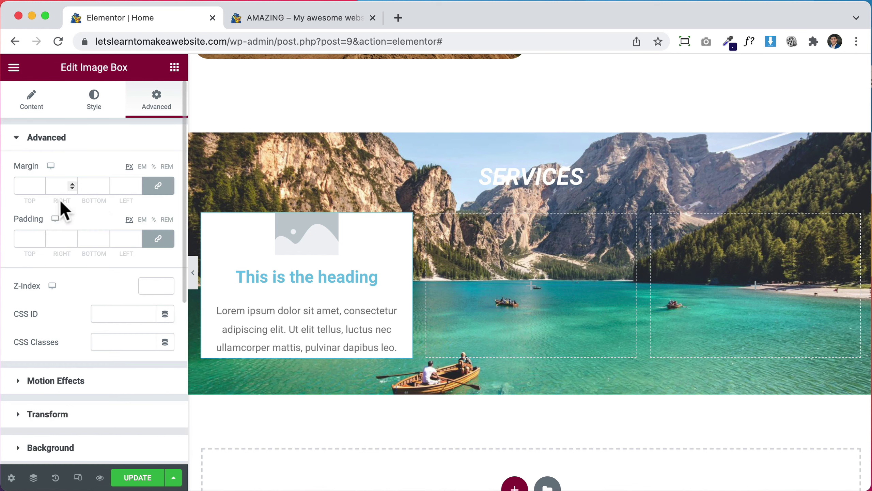
click(26, 238)
text(30)
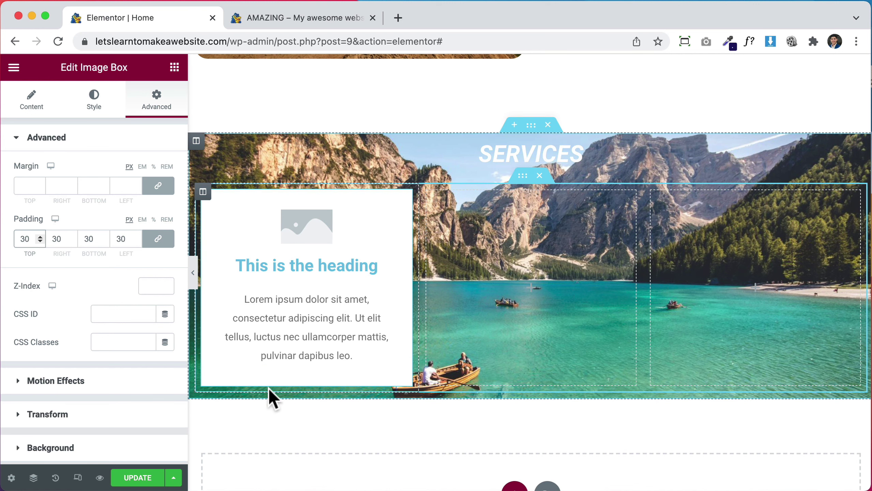
scroll(377, 244, up, 1)
scroll(394, 101, up, 2)
scroll(340, 297, down, 2)
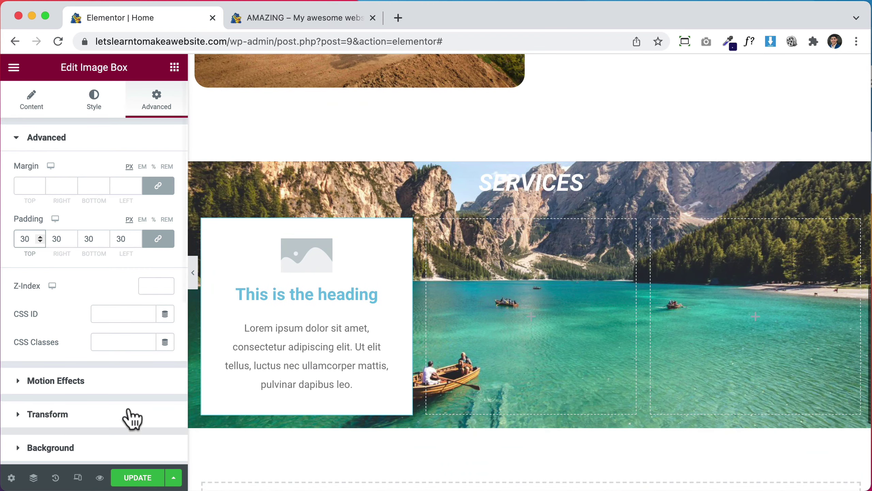
Round the image box's corners with a border radius of 20 px on all four corners
scroll(108, 433, down, 4)
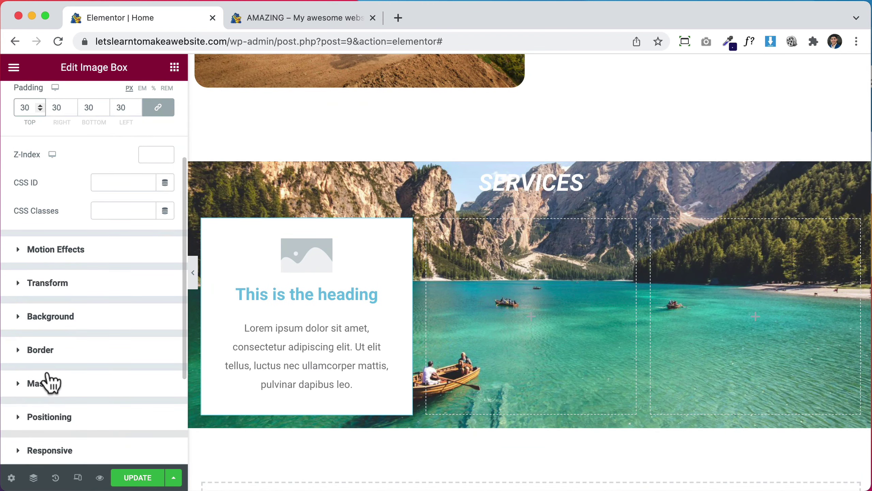
click(38, 353)
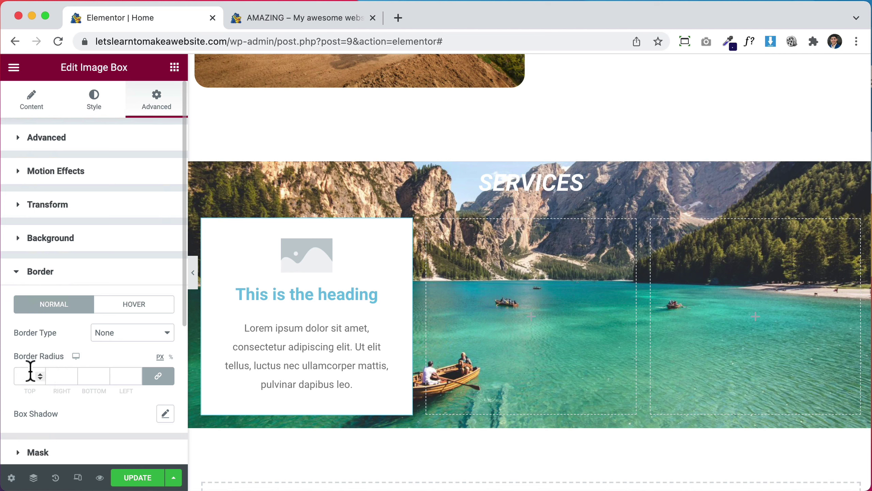
click(24, 375)
text(20)
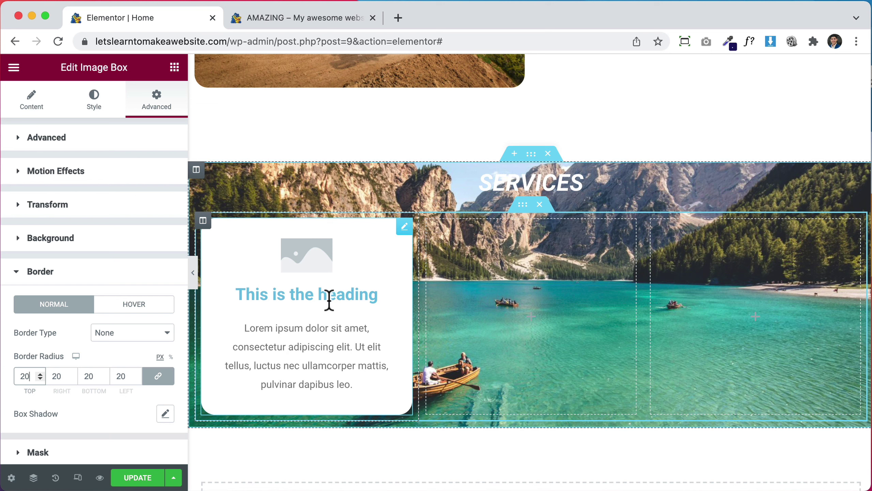
Set the image box's picture to the snowy mountain photo S1.jpg from the media library
click(40, 100)
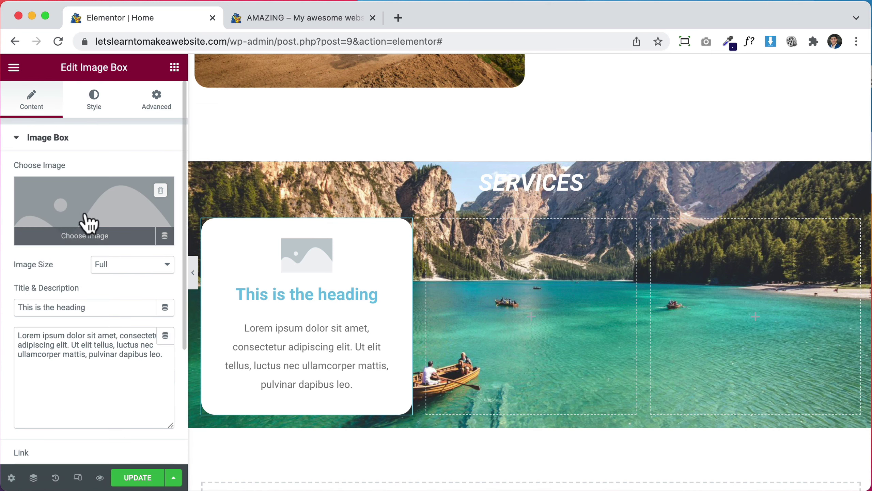
click(89, 226)
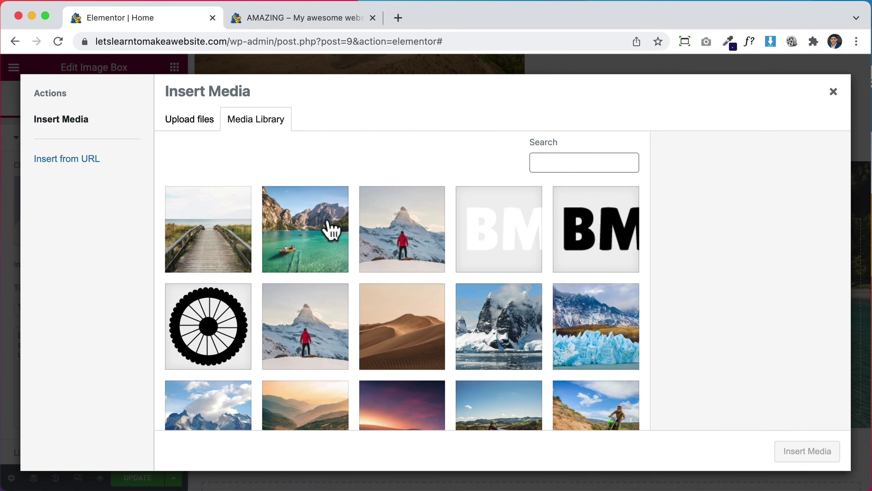
click(386, 242)
click(801, 452)
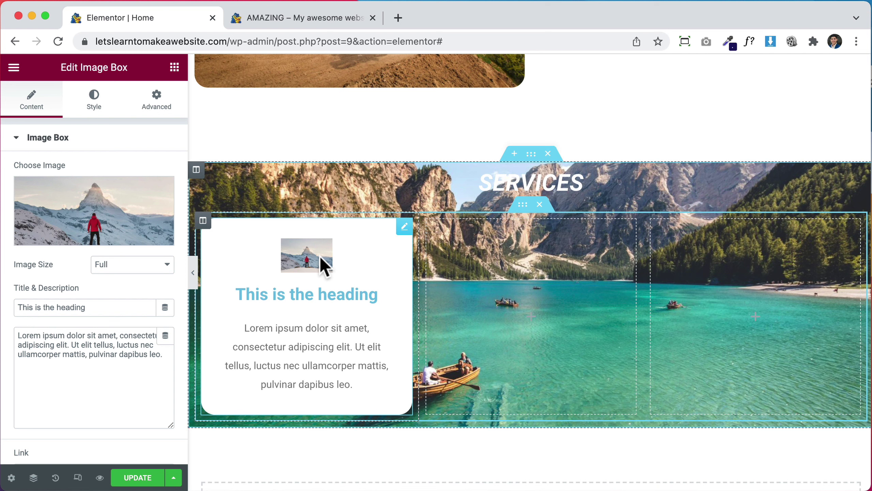
Change the image box's title to SERVICE 1
click(100, 304)
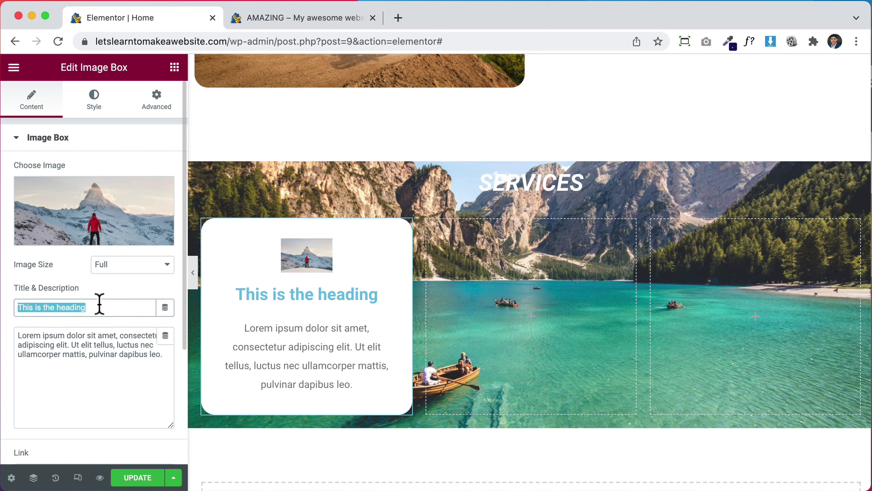
text(SERVICE 1)
click(119, 350)
drag(129, 354, 71, 343)
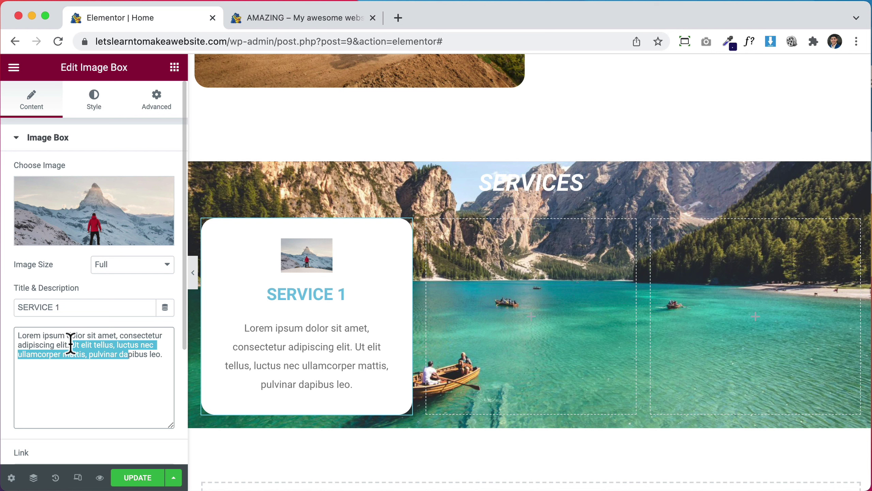
click(135, 357)
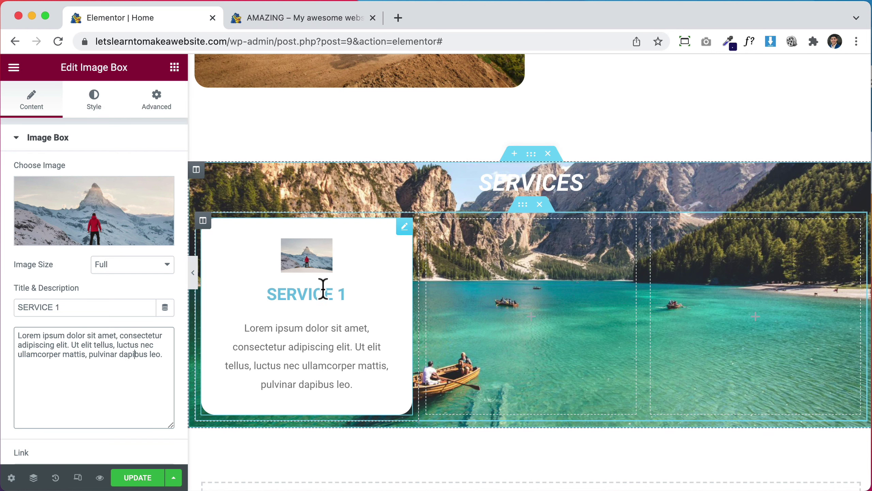
Set the image width in the SERVICE 1 box to 100% and color its title black
click(99, 104)
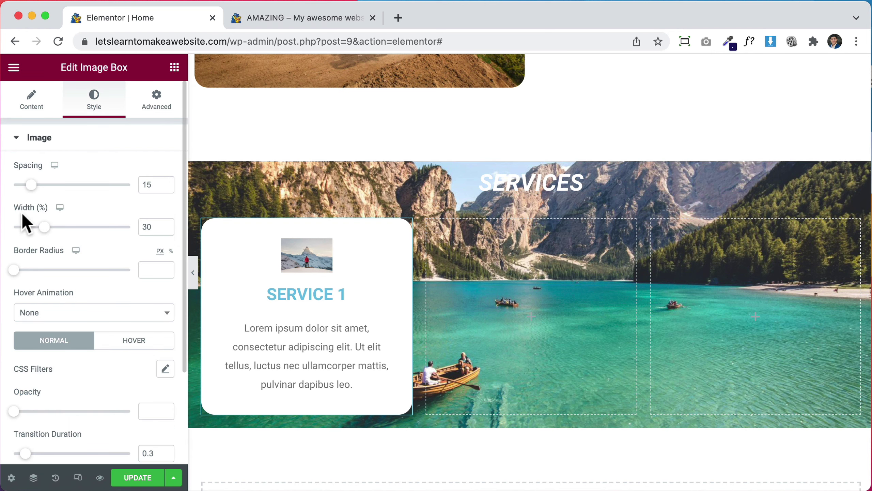
drag(39, 228, 130, 227)
scroll(112, 261, down, 4)
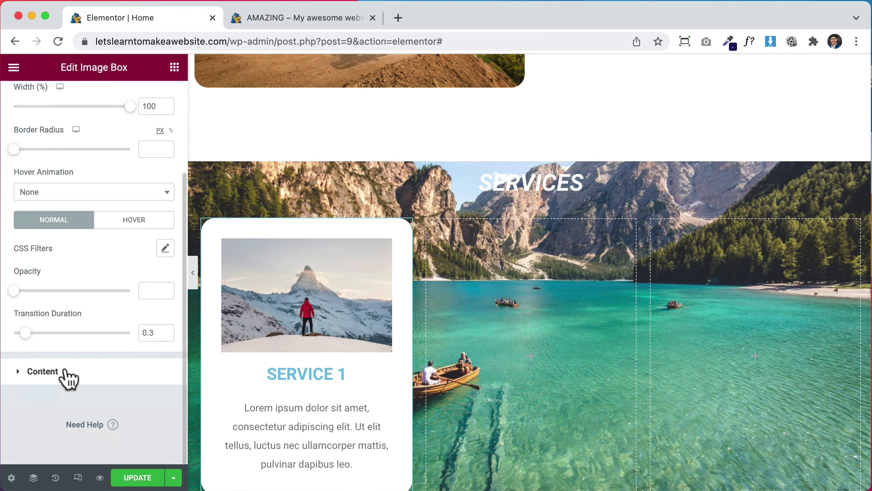
click(73, 371)
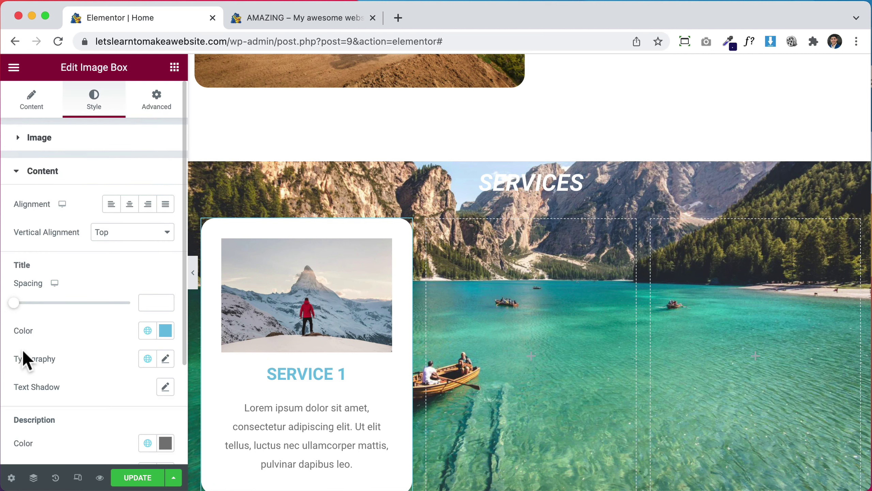
click(168, 334)
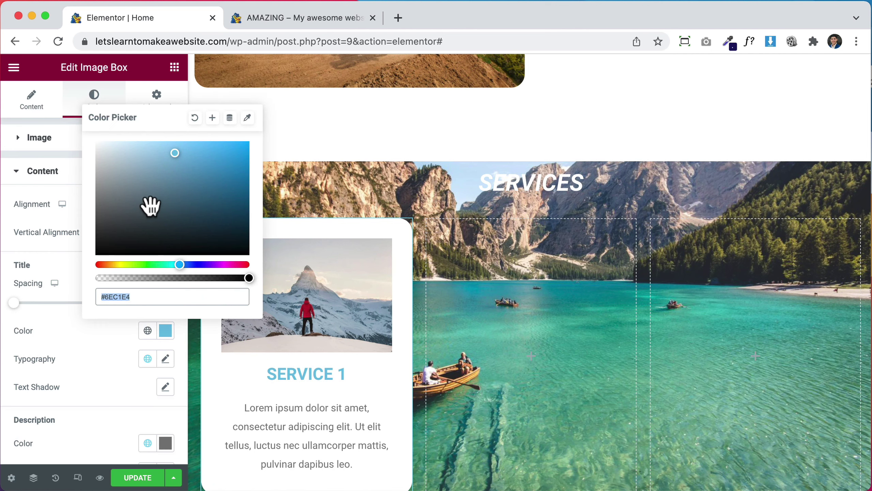
drag(148, 203, 142, 256)
click(97, 349)
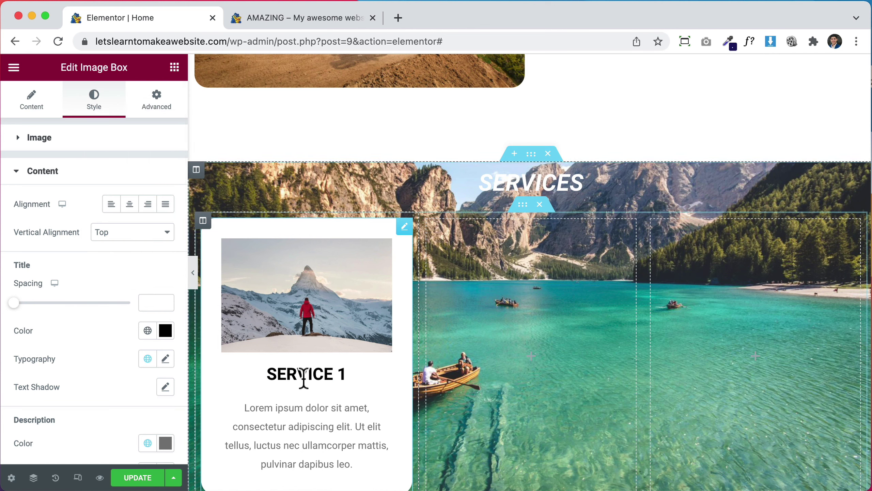
Color the description text of the SERVICE 1 box black
scroll(116, 385, down, 1)
scroll(116, 385, down, 3)
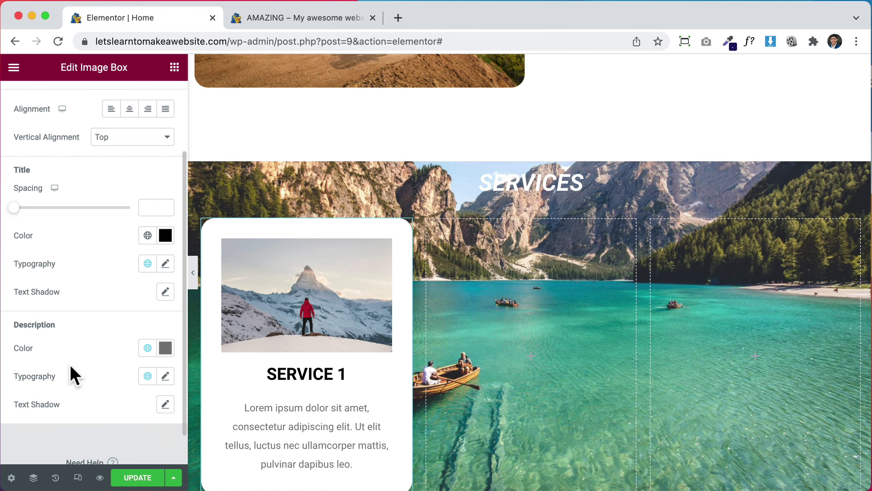
click(166, 348)
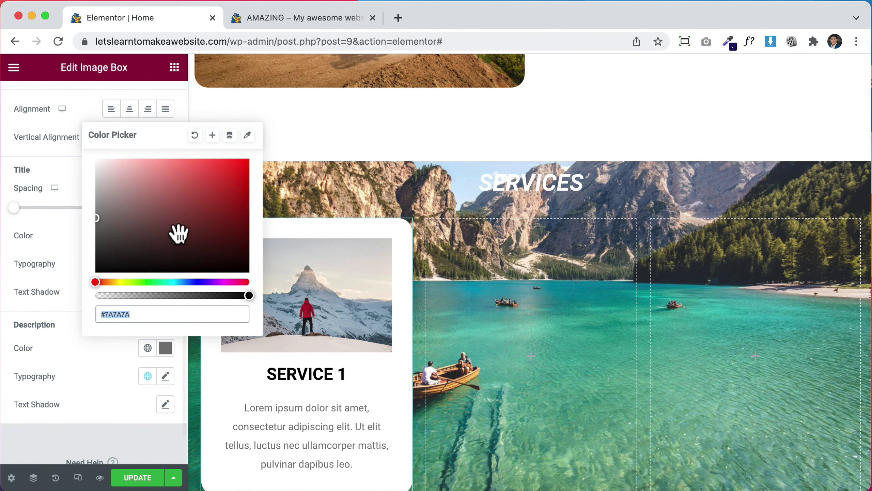
drag(178, 233, 172, 278)
click(38, 253)
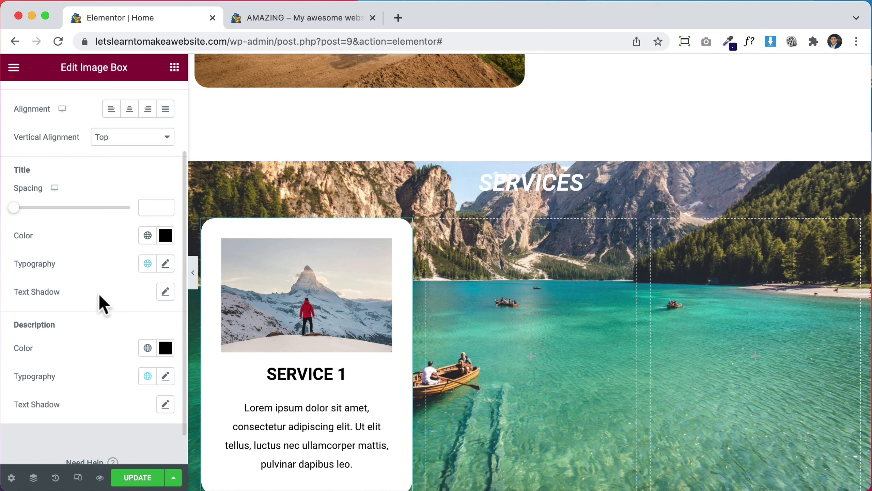
Copy the SERVICE 1 image box and paste it into the second and third columns
scroll(311, 285, down, 2)
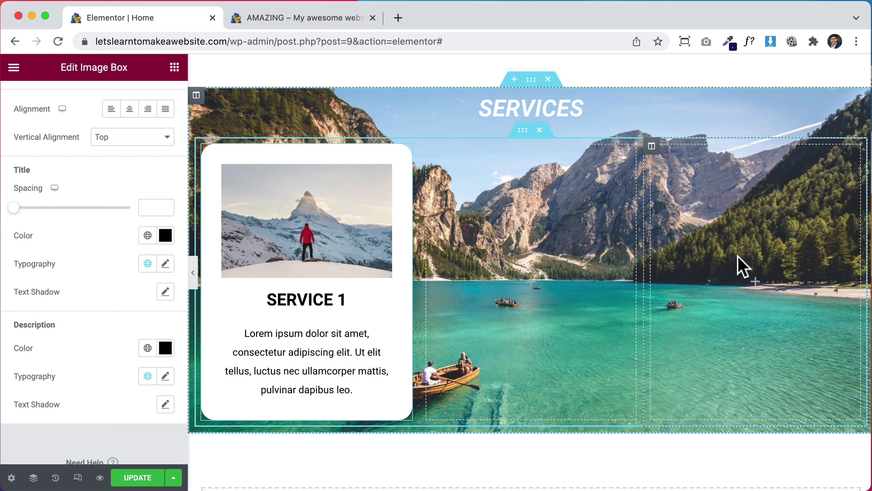
right_click(405, 153)
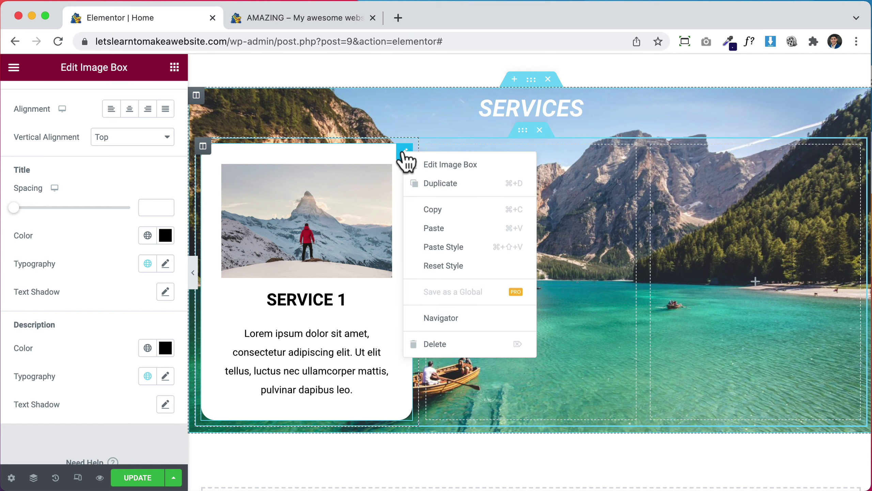
click(429, 209)
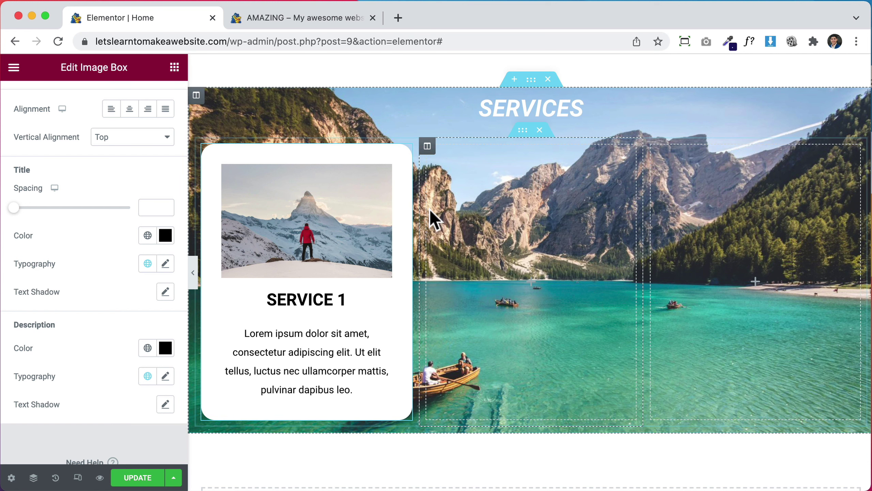
right_click(500, 229)
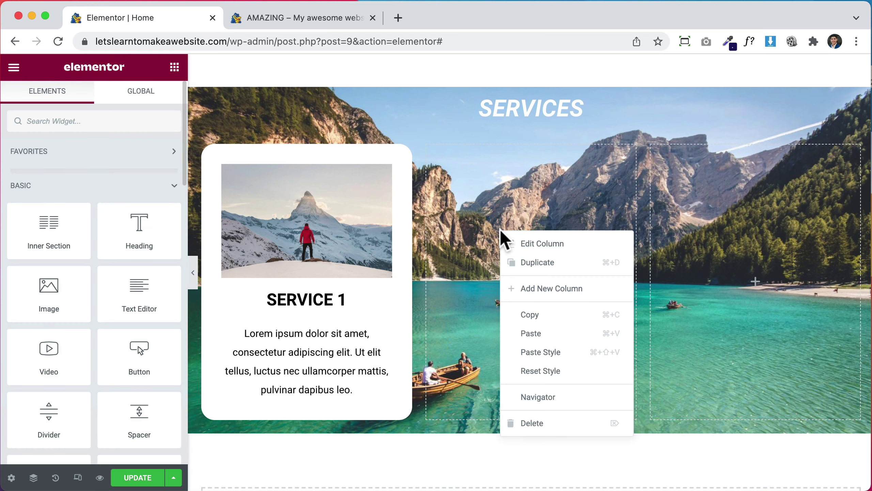
click(565, 331)
right_click(712, 264)
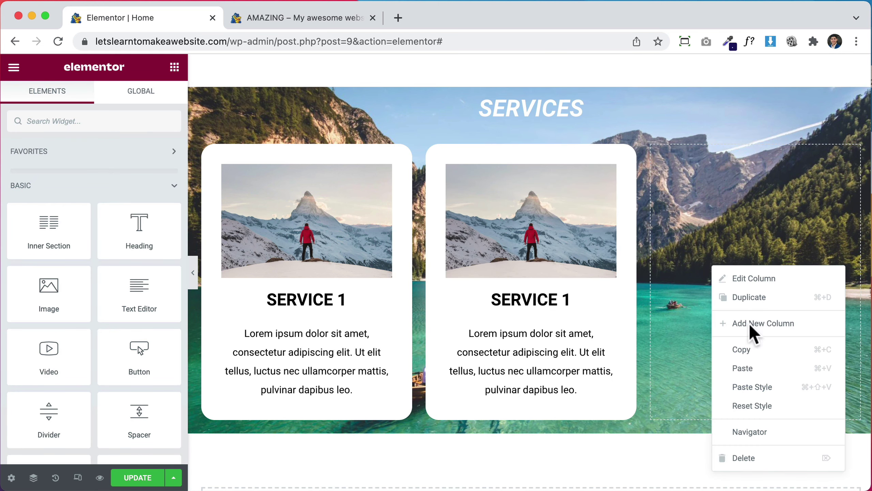
click(756, 367)
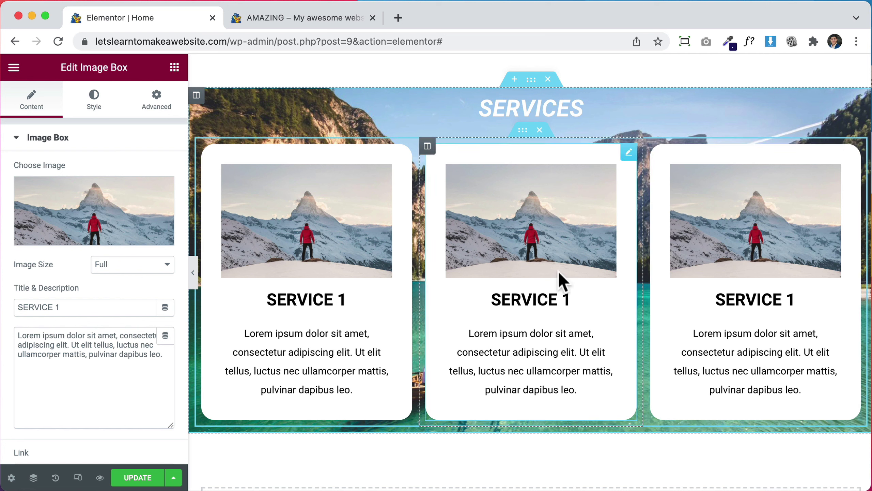
Replace the second box's picture with the icy mountain photo HA.jpg and change its title to SERVICE 2
click(82, 216)
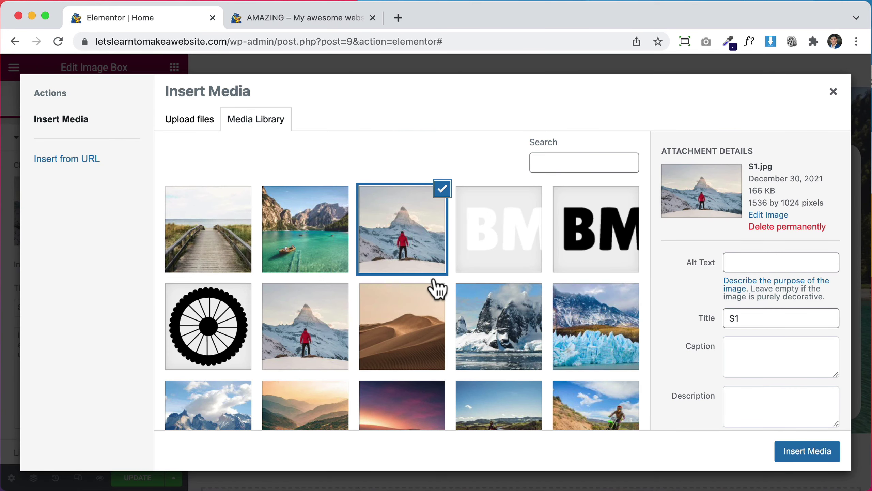
click(508, 332)
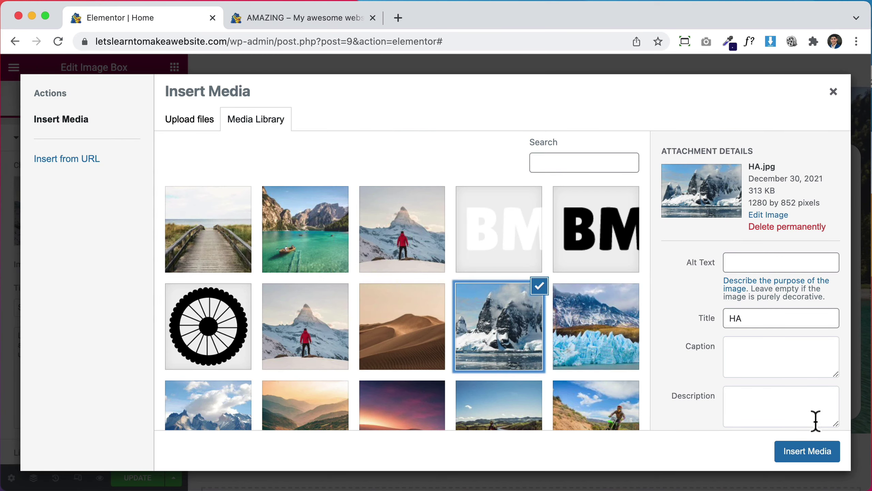
click(816, 455)
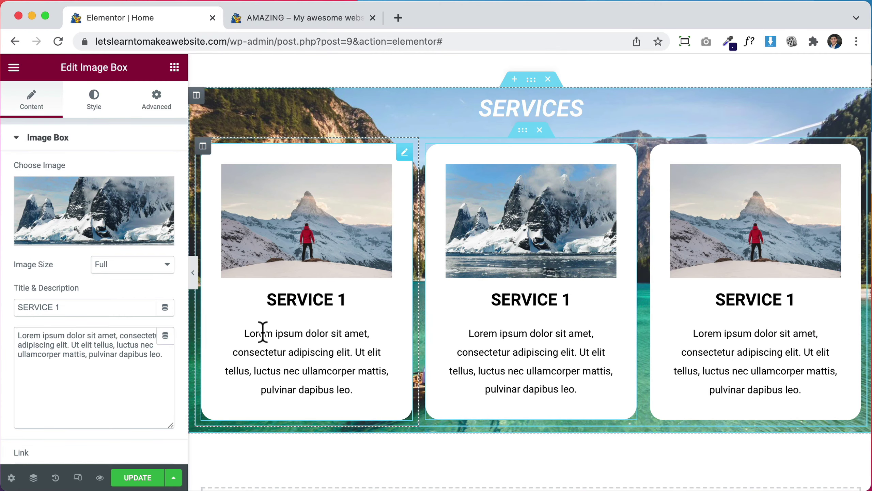
click(115, 308)
key(BackSpace)
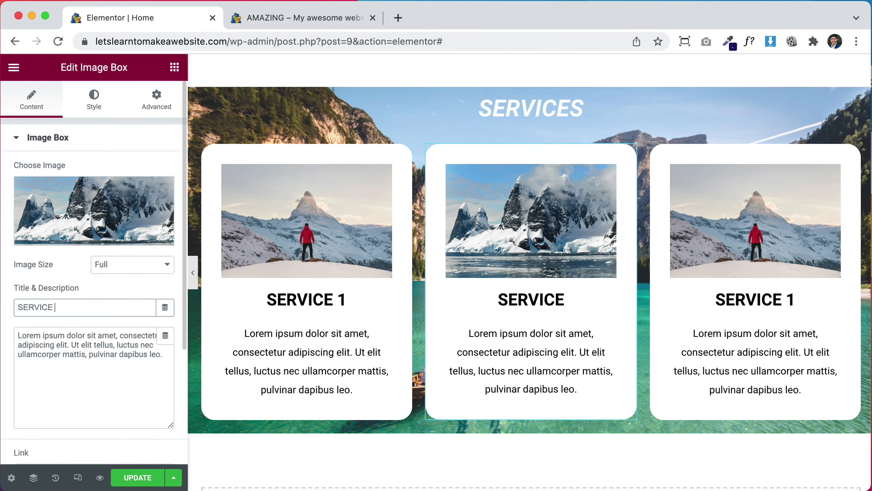
text(2)
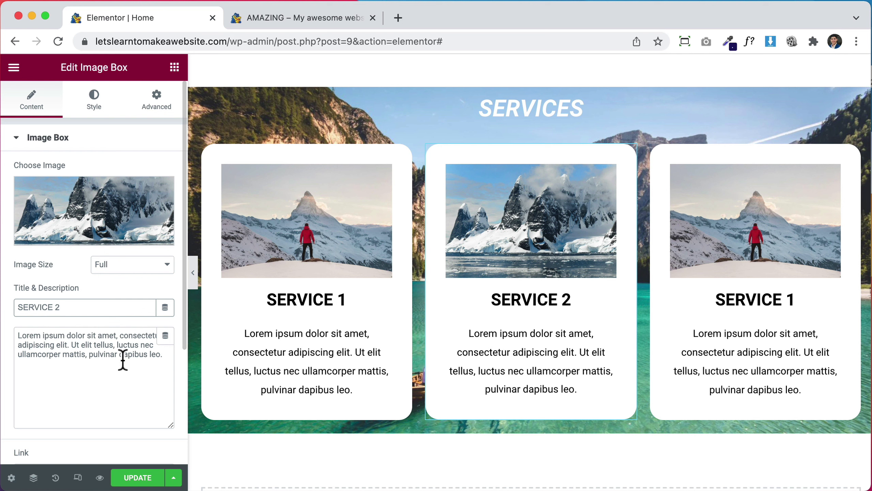
drag(120, 356, 55, 333)
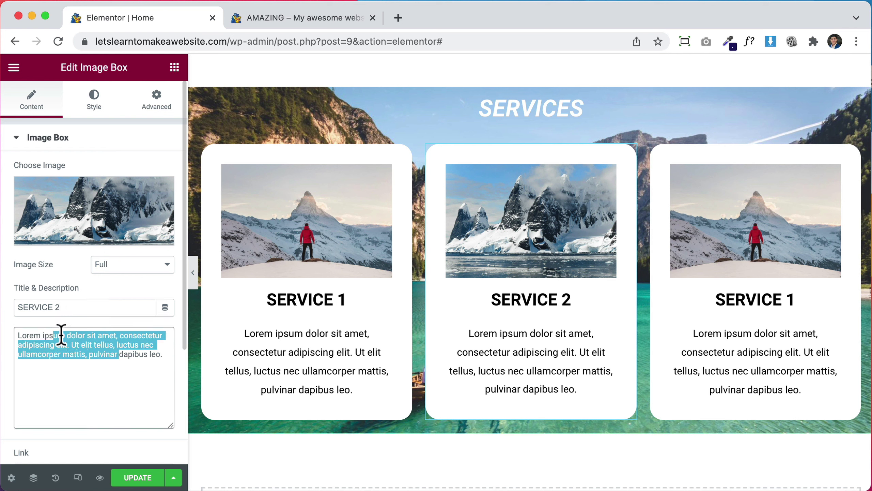
Replace the third box's picture with the purple sunset dune photo and change its title to SERVICE 3
click(718, 252)
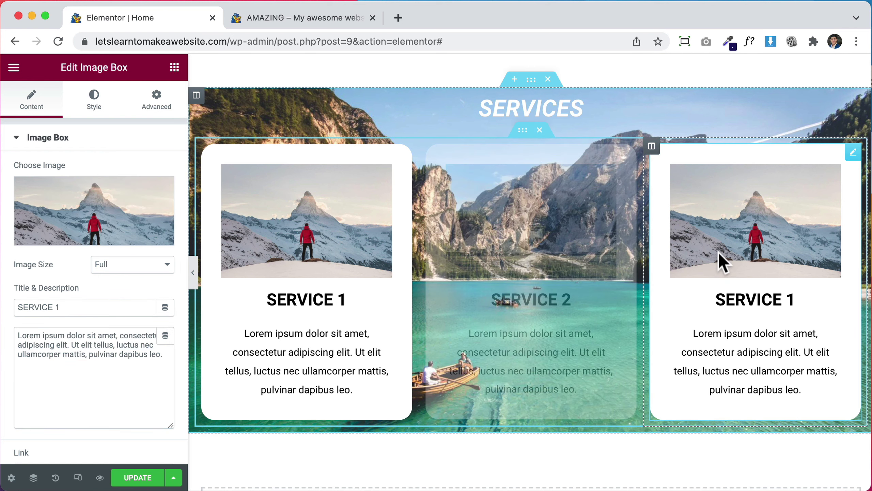
click(60, 225)
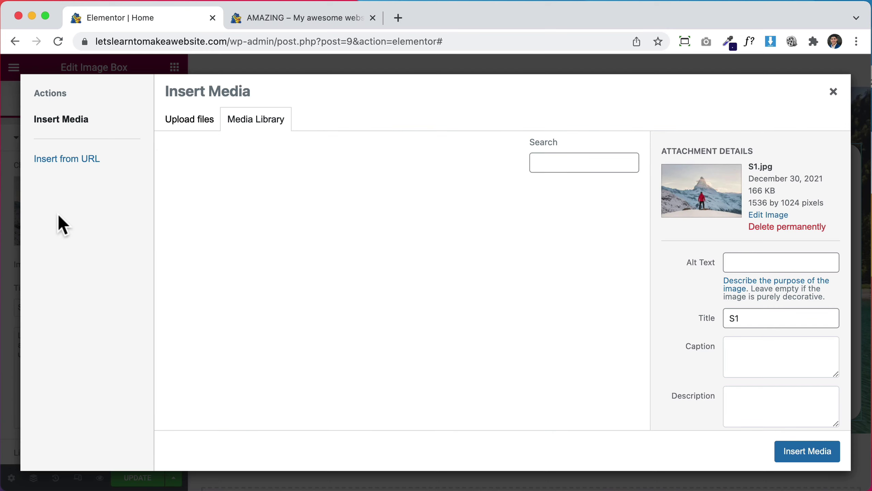
scroll(435, 377, down, 2)
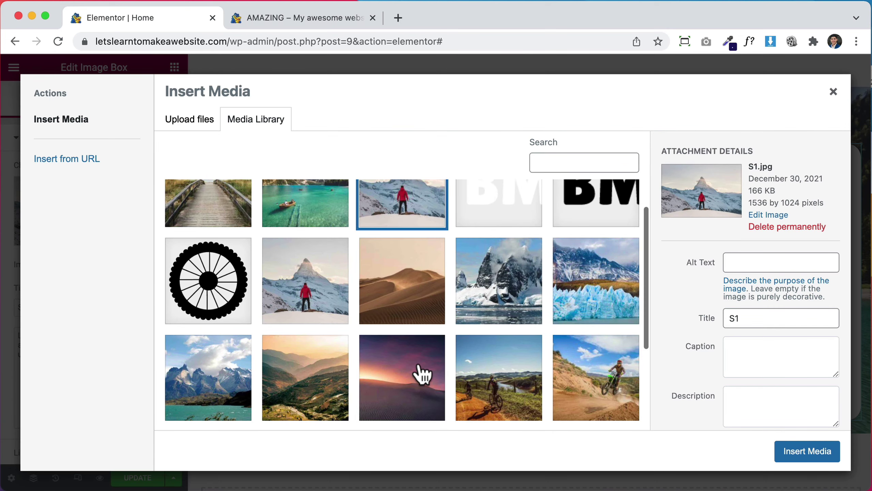
click(424, 371)
click(811, 452)
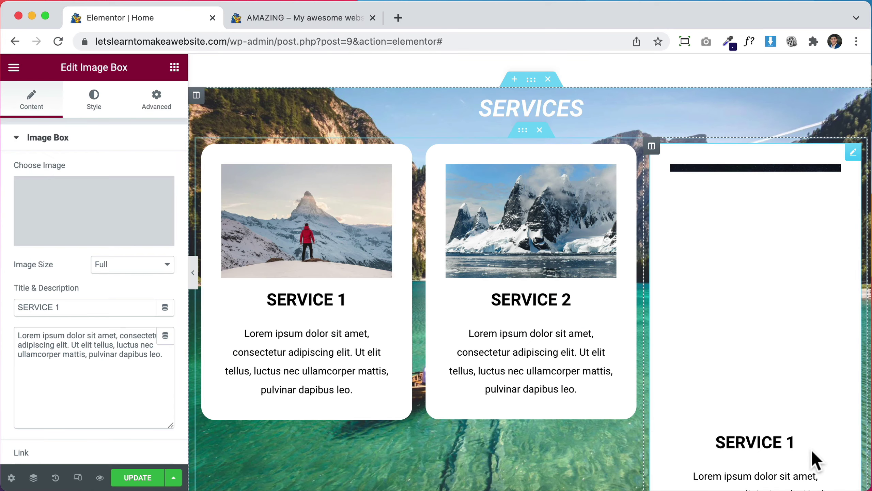
scroll(785, 413, down, 1)
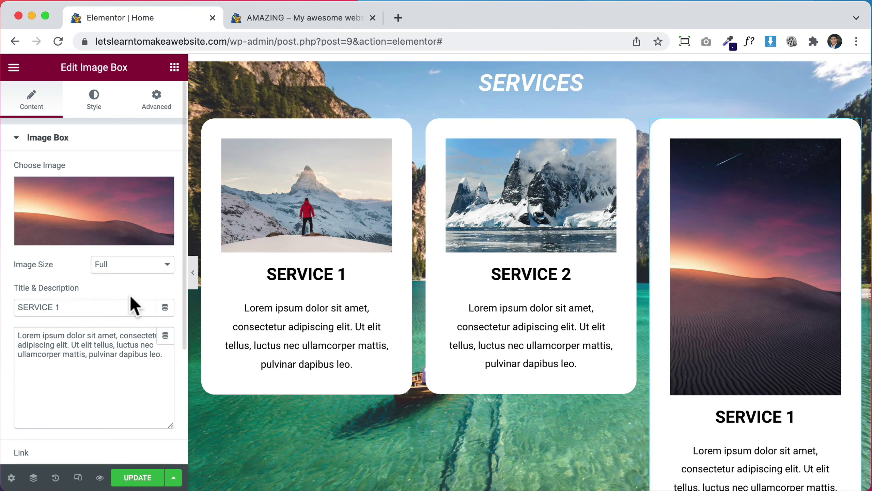
click(112, 307)
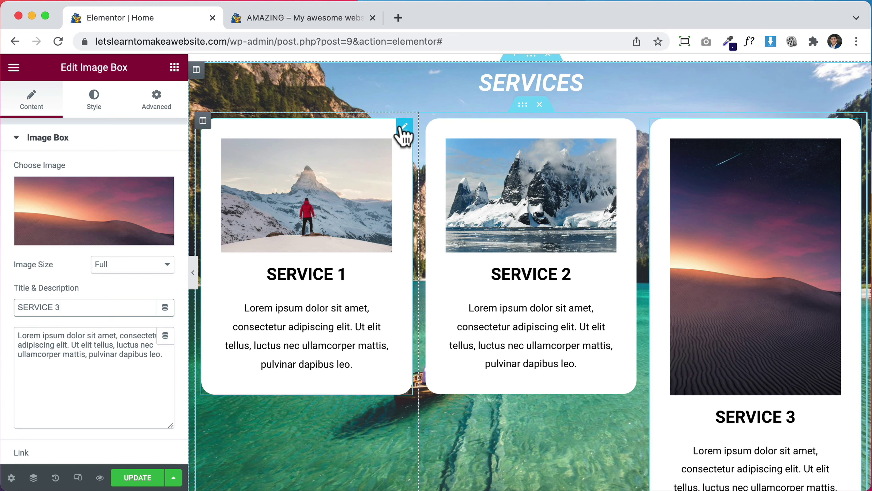
Give the SERVICE 1 box's picture a custom image size of 500 x 500 and apply it
click(402, 127)
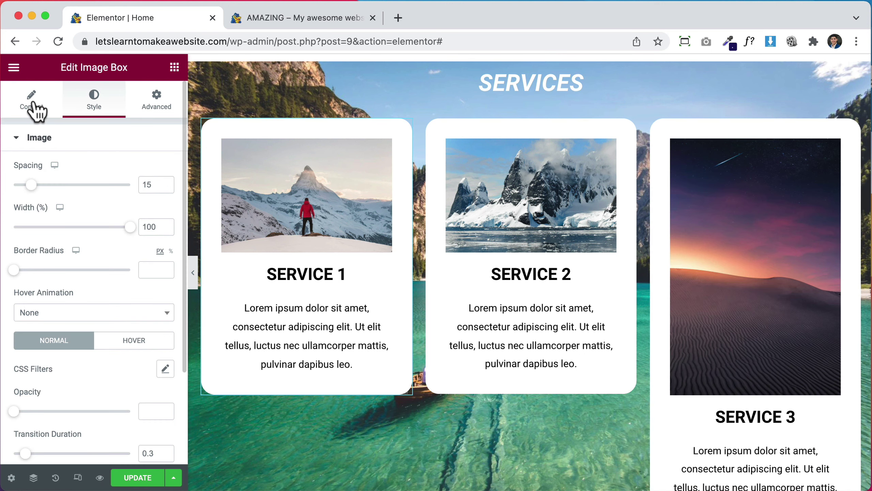
click(33, 103)
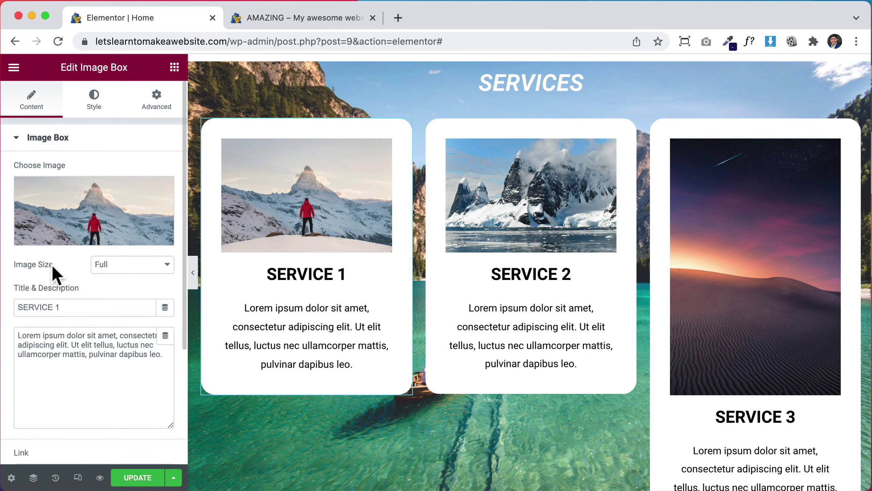
click(119, 268)
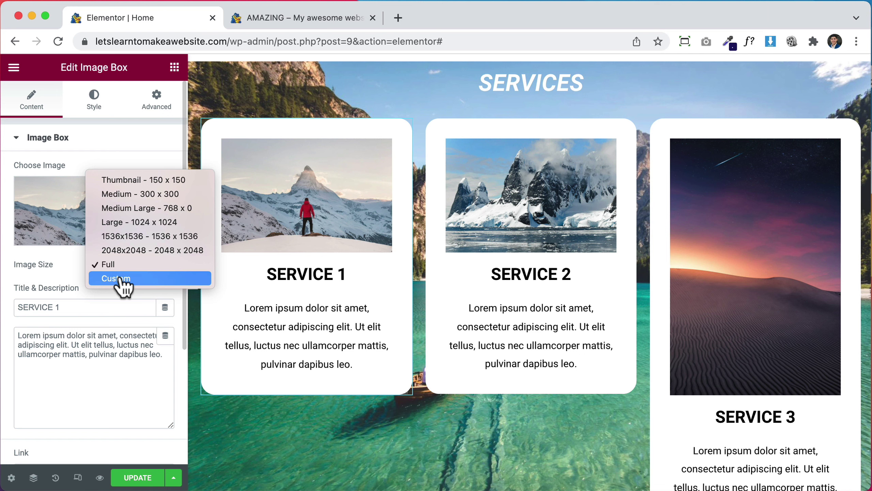
click(120, 279)
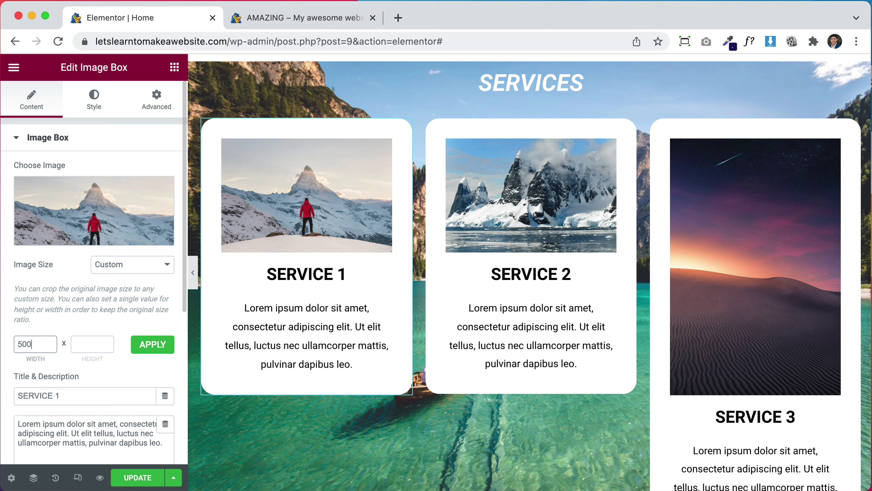
click(93, 343)
text(500)
click(147, 345)
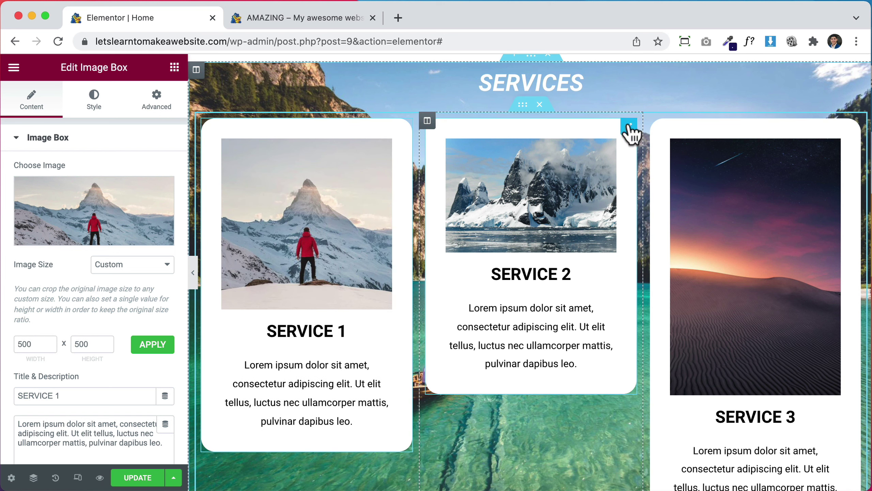
Give the SERVICE 2 box's picture a custom image size of 500 x 500 and apply it
click(630, 134)
click(110, 268)
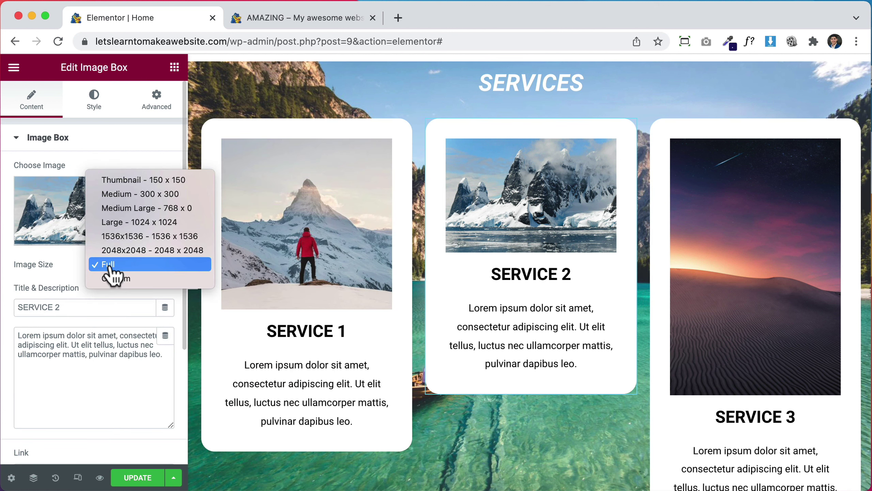
click(116, 278)
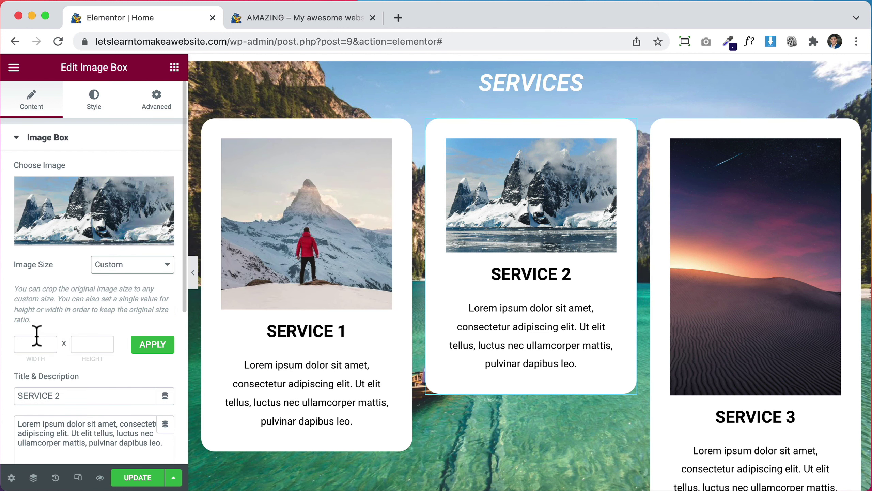
click(36, 338)
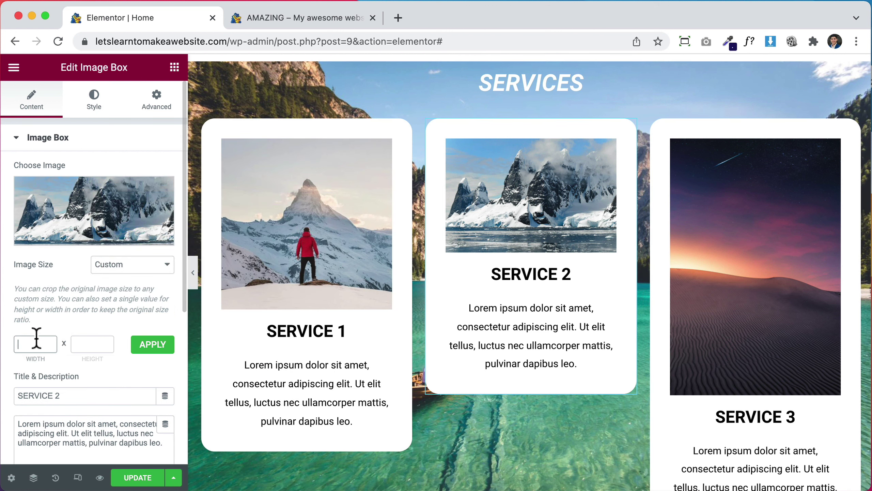
click(91, 344)
text(500)
click(151, 345)
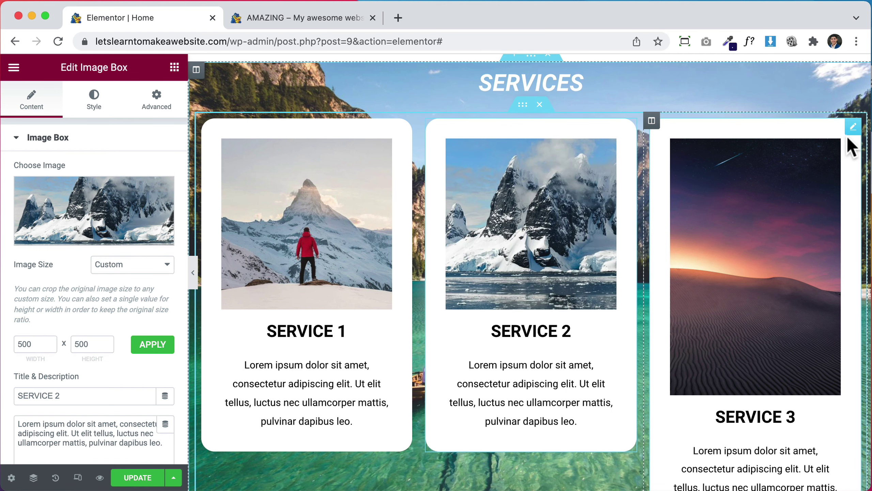
Give the SERVICE 3 box's picture a custom image size of 500 x 500 and apply it
click(852, 130)
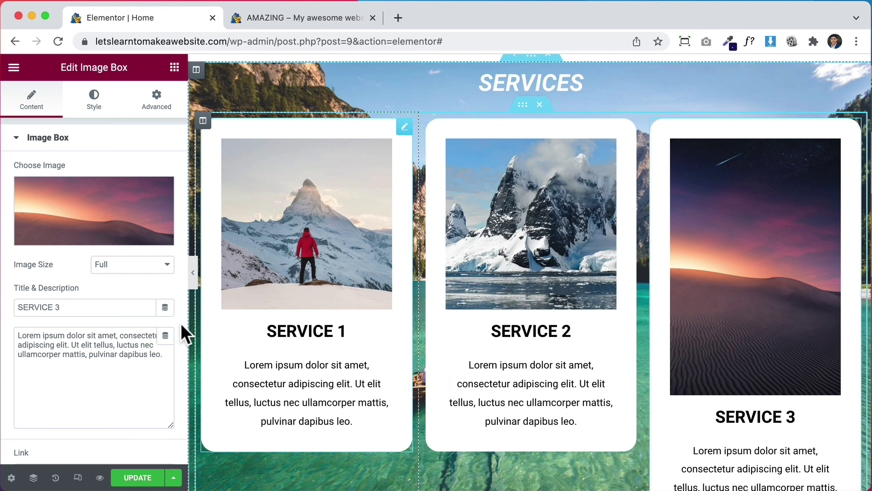
click(134, 266)
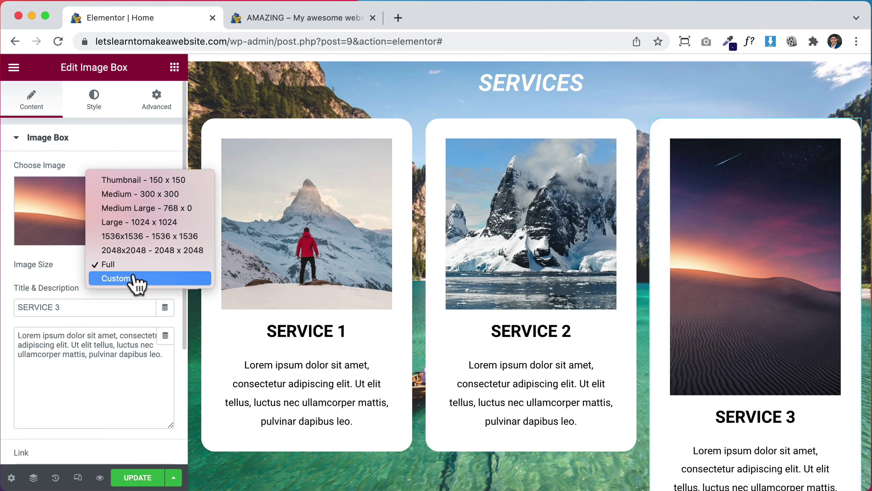
click(133, 278)
click(39, 341)
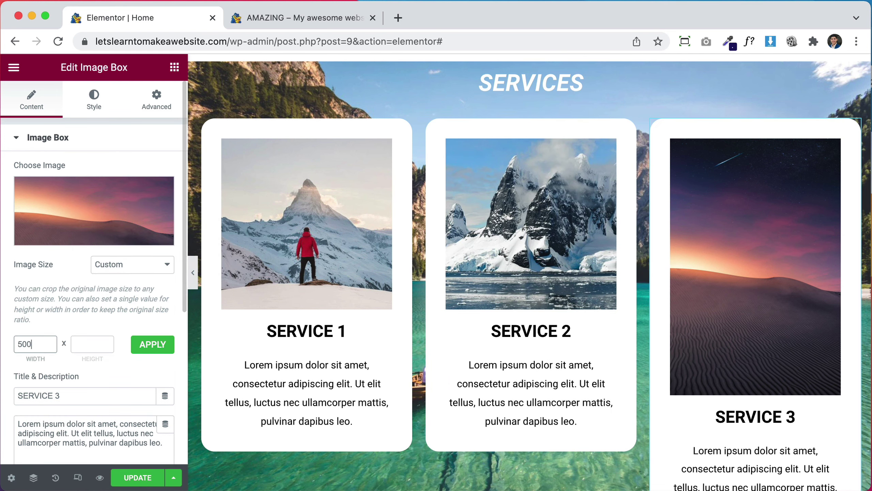
click(78, 343)
text(500)
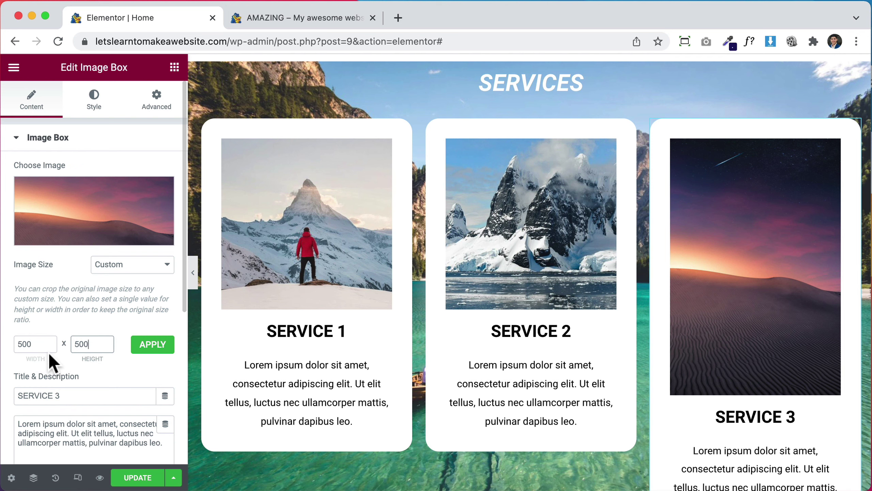
click(159, 349)
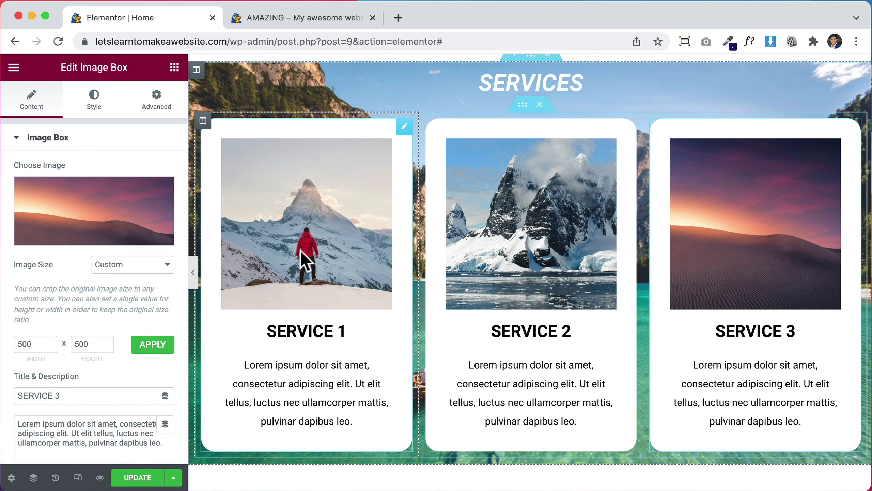
Unlink the Services section's padding values and set the top and bottom padding to 100 px each
scroll(726, 328, up, 3)
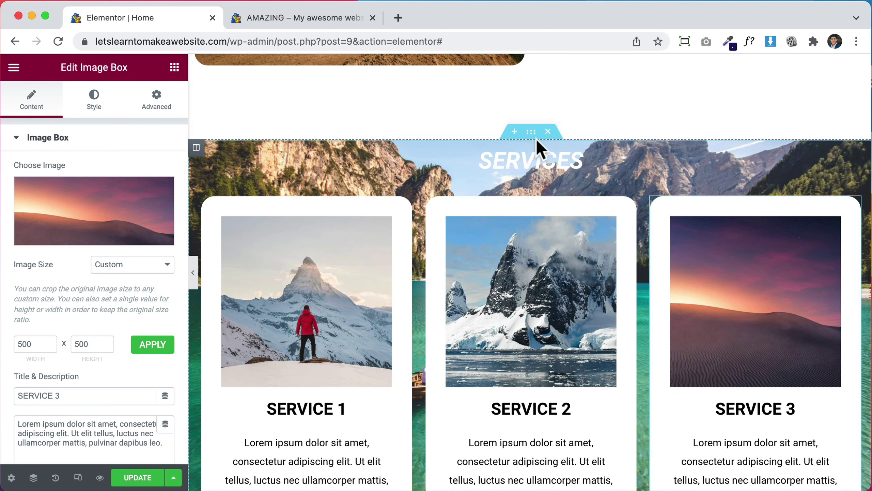
scroll(508, 366, down, 3)
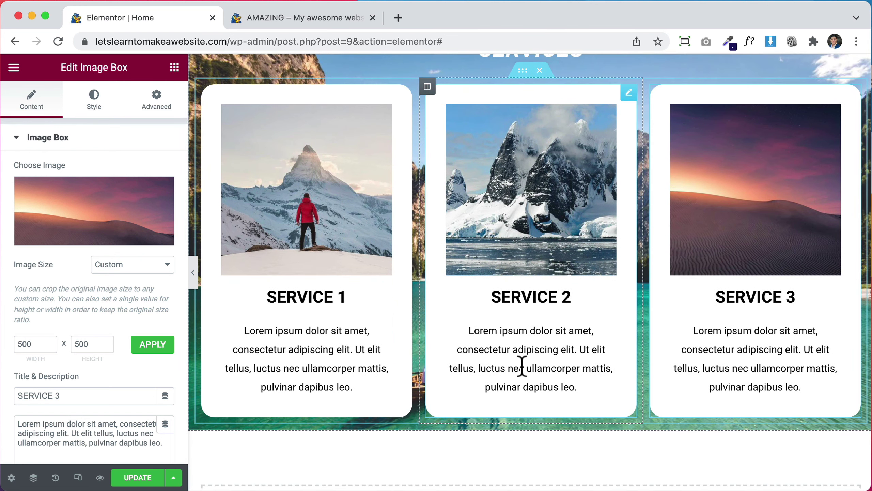
scroll(519, 365, up, 2)
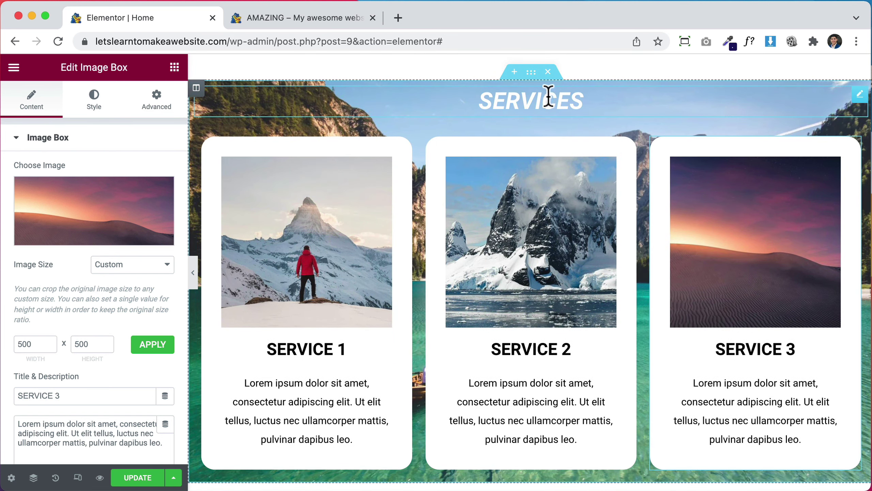
scroll(547, 305, up, 2)
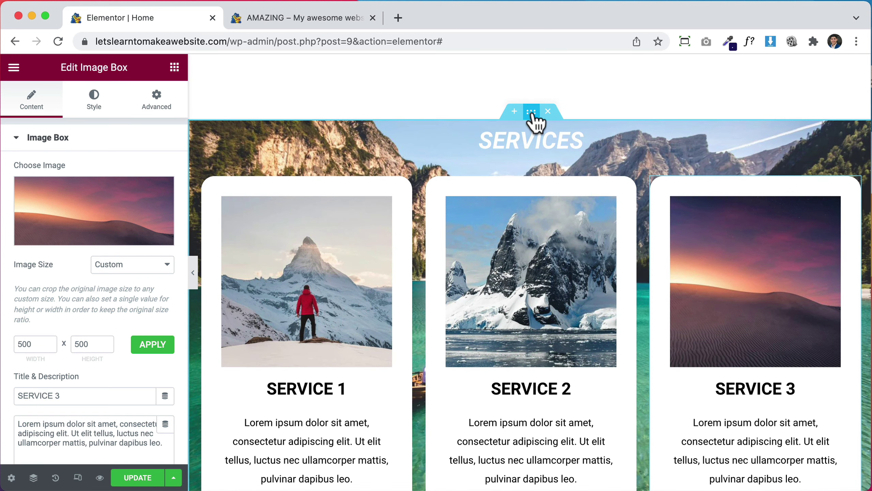
click(532, 113)
click(157, 98)
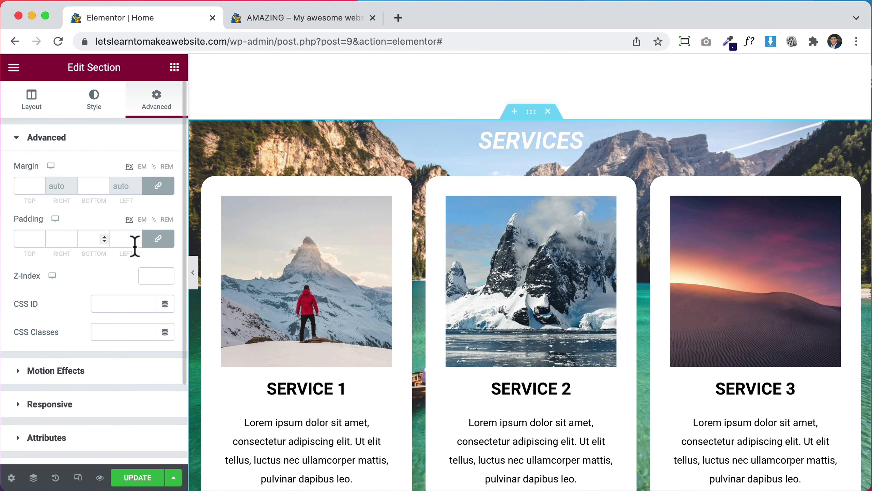
click(158, 245)
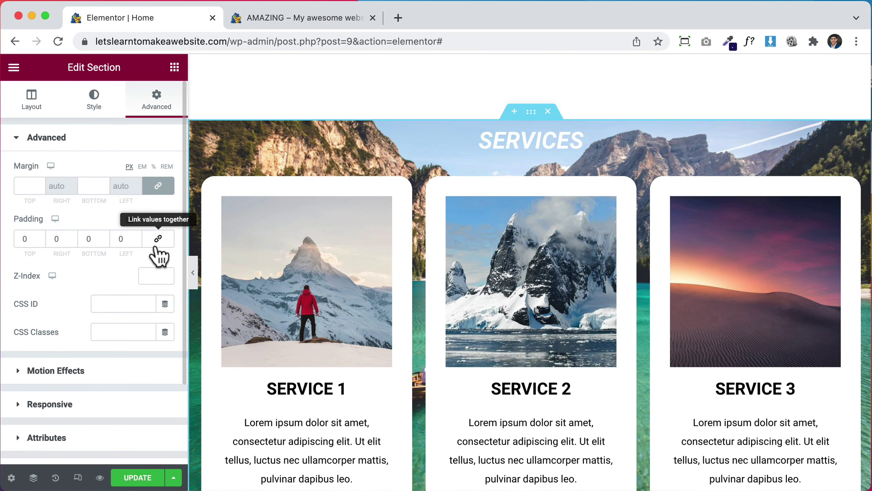
click(21, 239)
text(100)
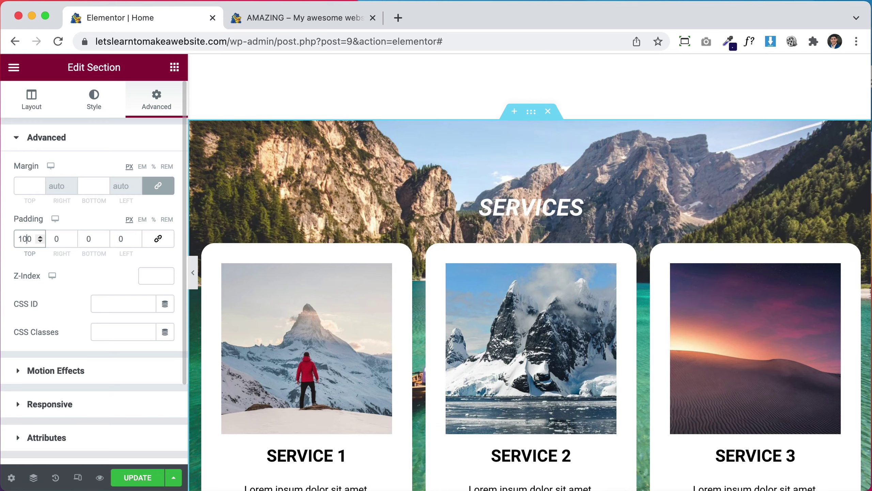
click(84, 239)
text(100)
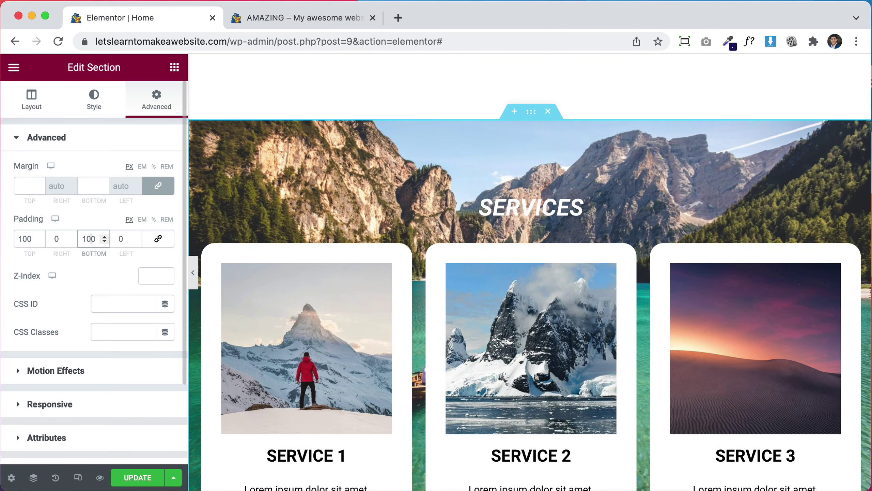
scroll(657, 278, down, 6)
scroll(657, 278, up, 5)
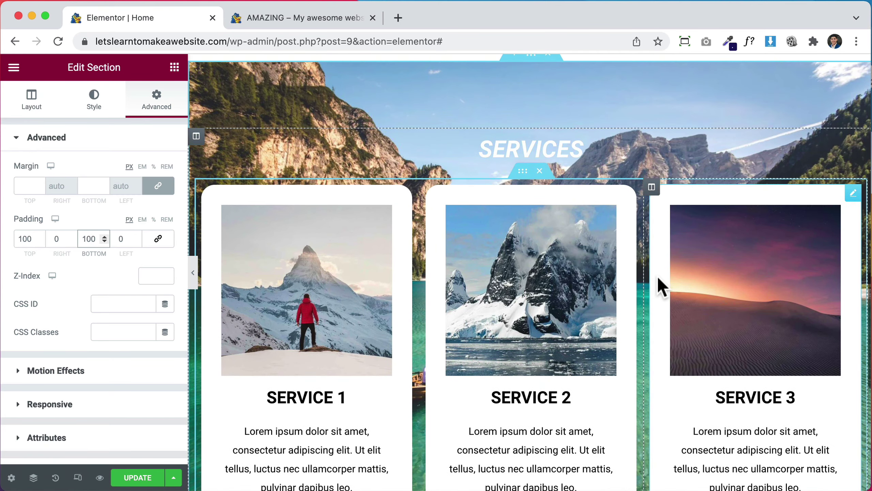
scroll(657, 276, up, 2)
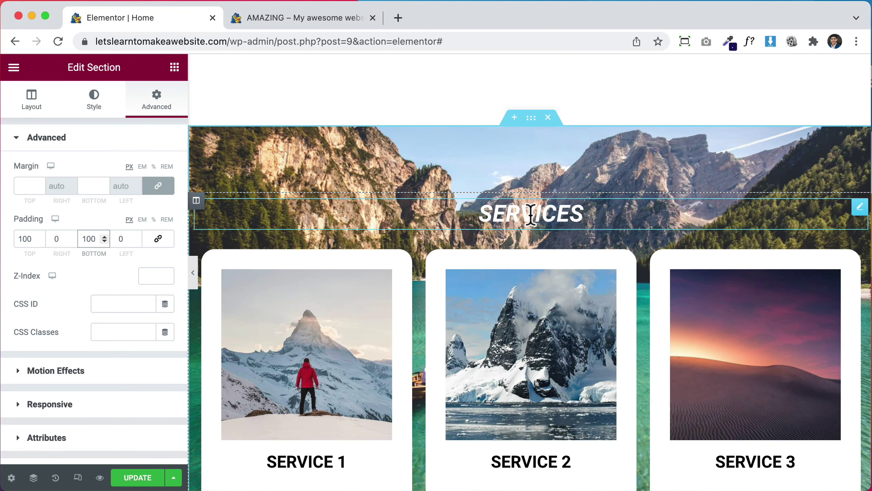
scroll(642, 243, down, 3)
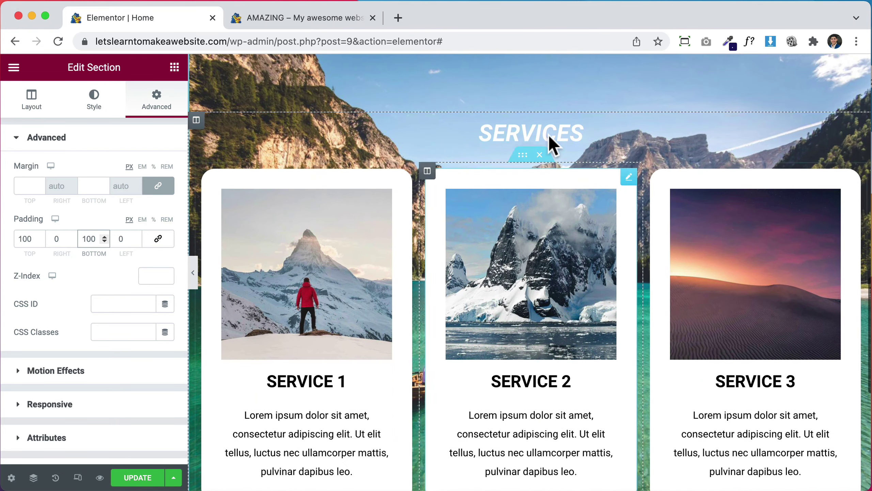
scroll(596, 145, up, 3)
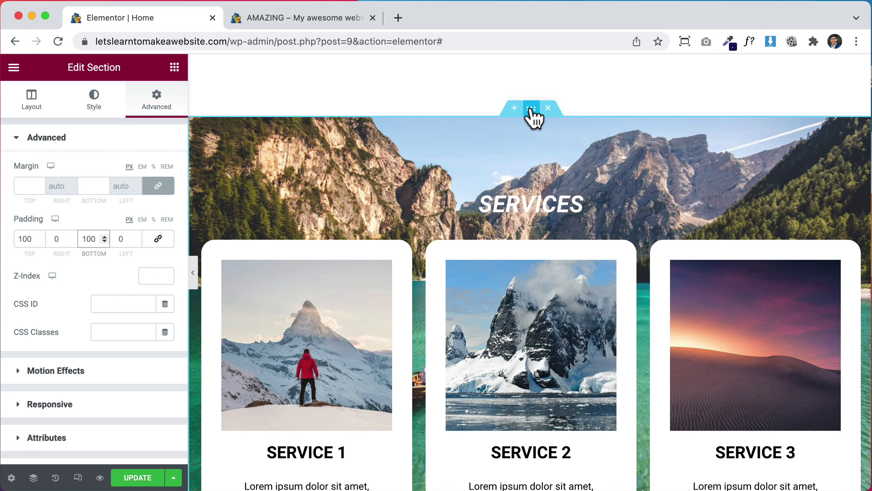
Add a classic background overlay to the Services section in black (#000000)
click(95, 106)
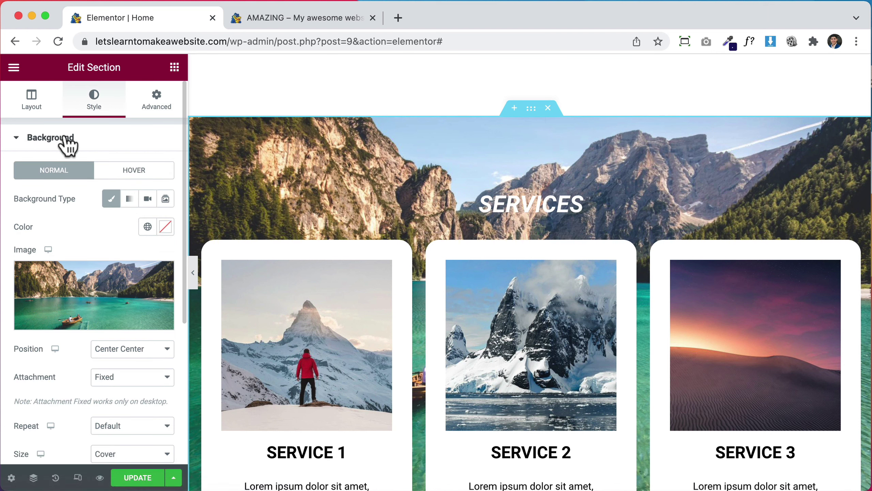
scroll(64, 275, down, 10)
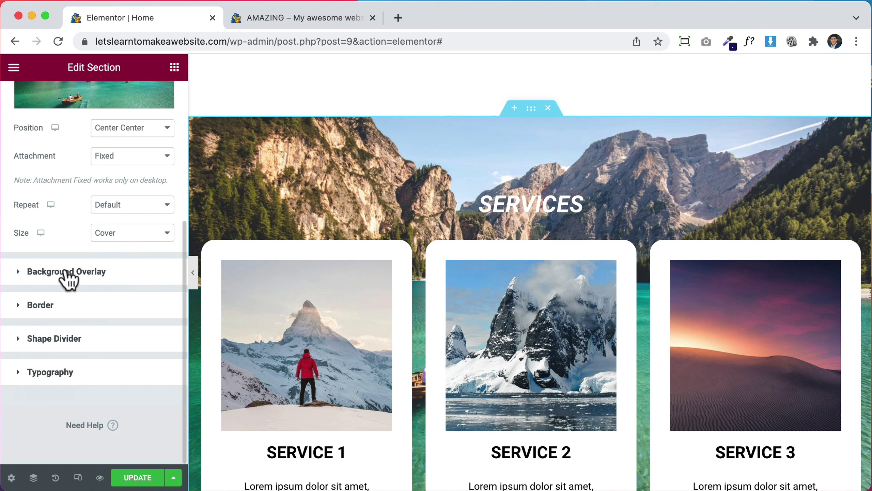
click(67, 272)
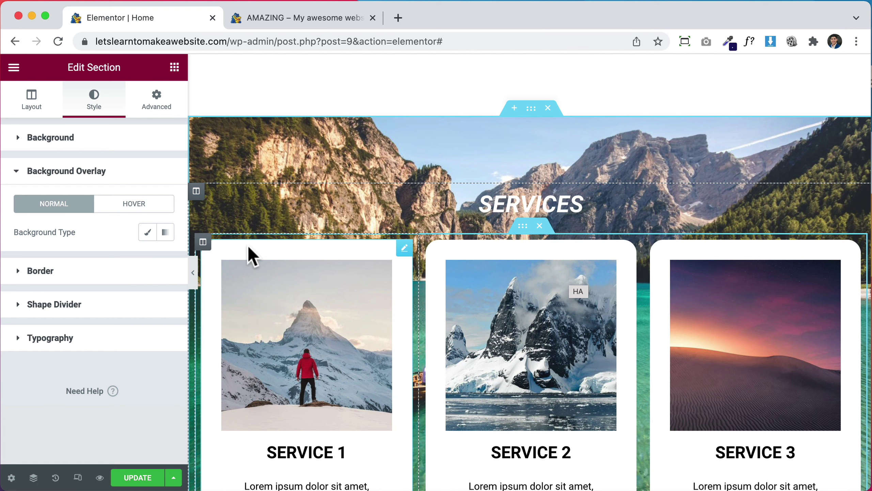
click(149, 232)
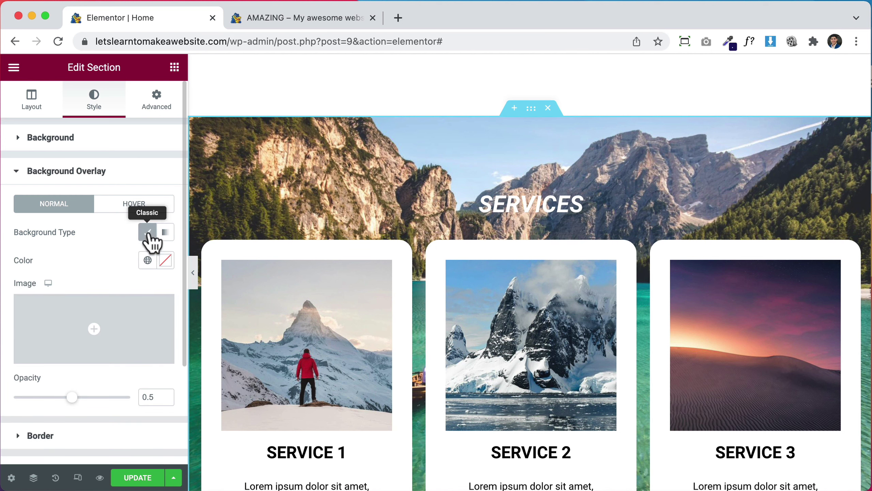
click(165, 260)
drag(169, 341, 168, 432)
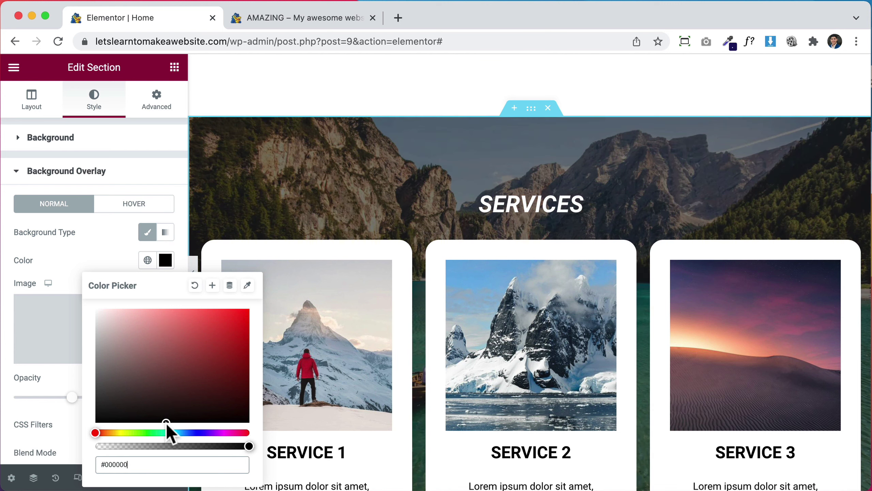
drag(237, 328, 155, 423)
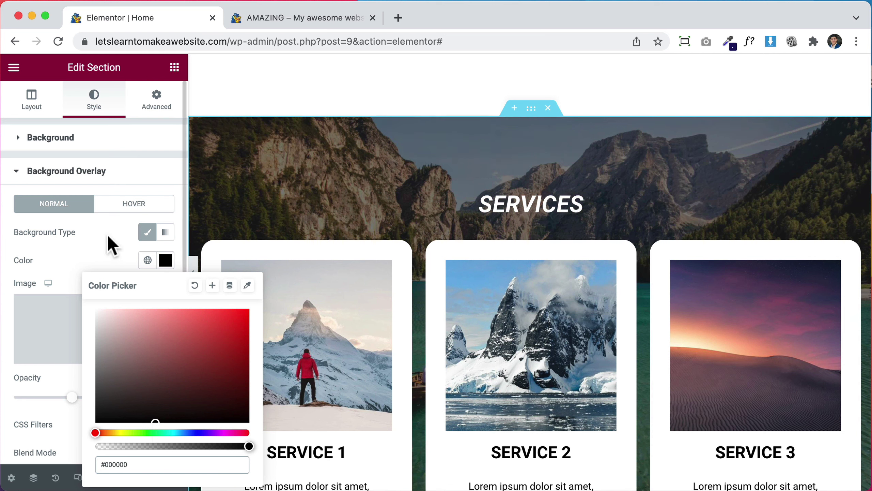
click(107, 254)
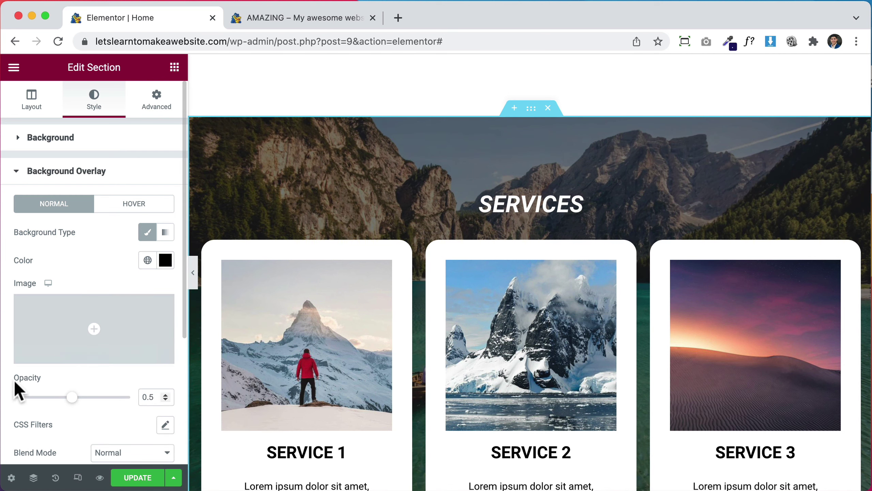
Set the opacity of the Services section's background overlay to 0.20
drag(71, 398, 32, 397)
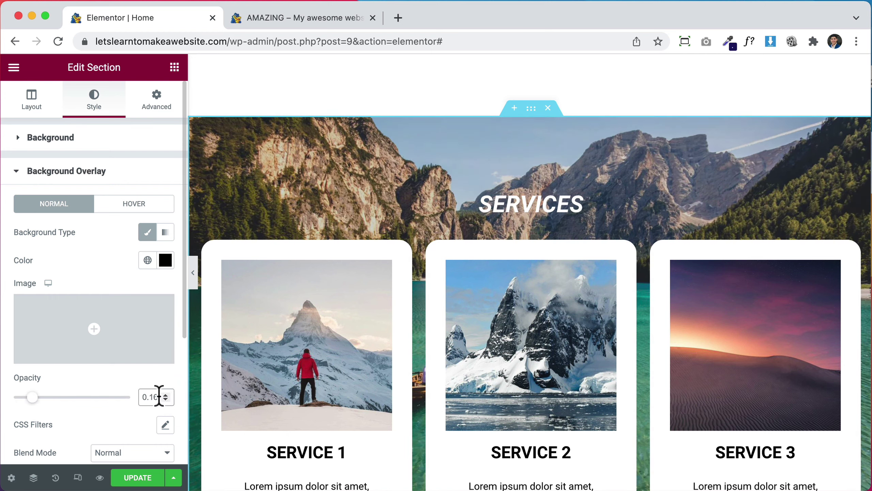
text(20)
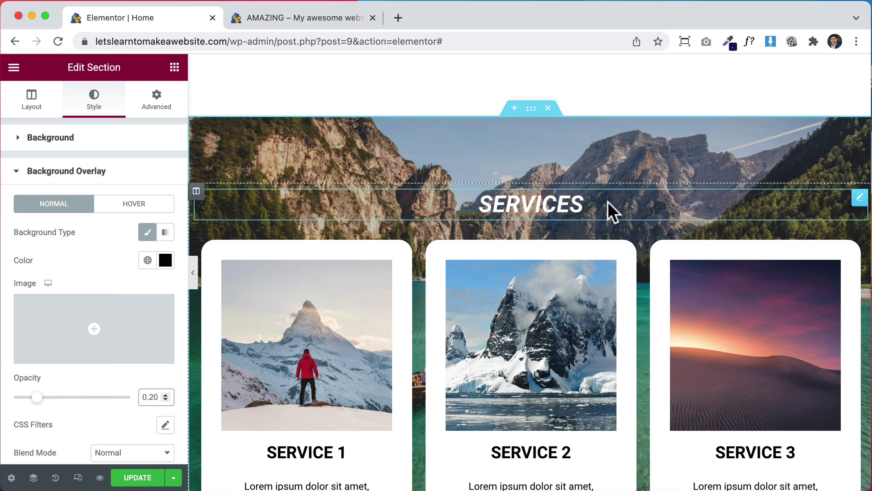
Save the Home page changes and review the page preview from the video hero through the Services section to the footer
scroll(633, 264, down, 1)
scroll(633, 264, down, 5)
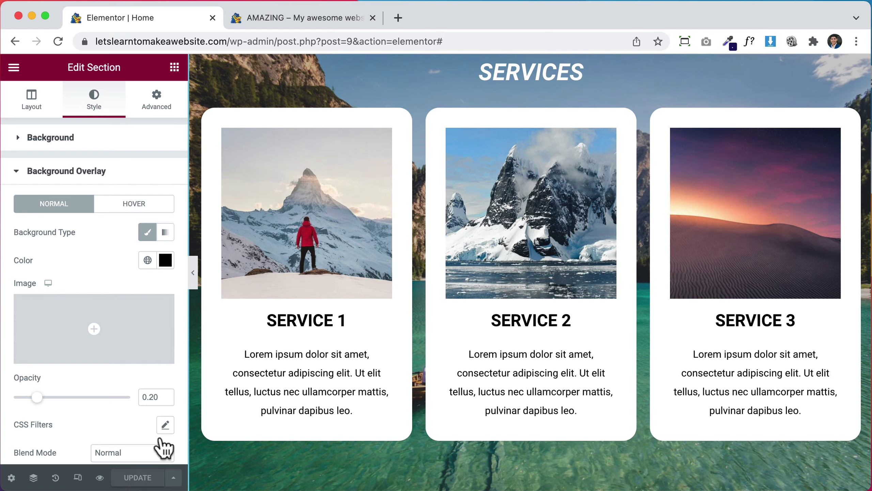
click(332, 22)
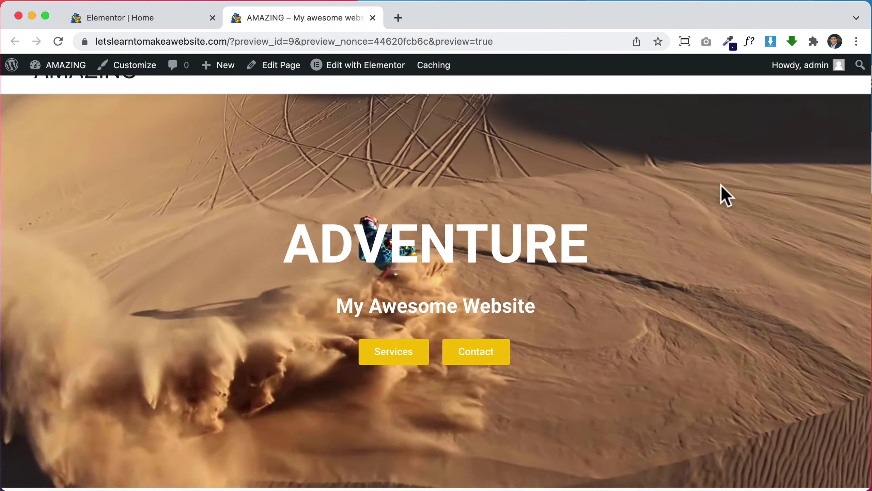
scroll(721, 185, down, 7)
scroll(721, 186, down, 8)
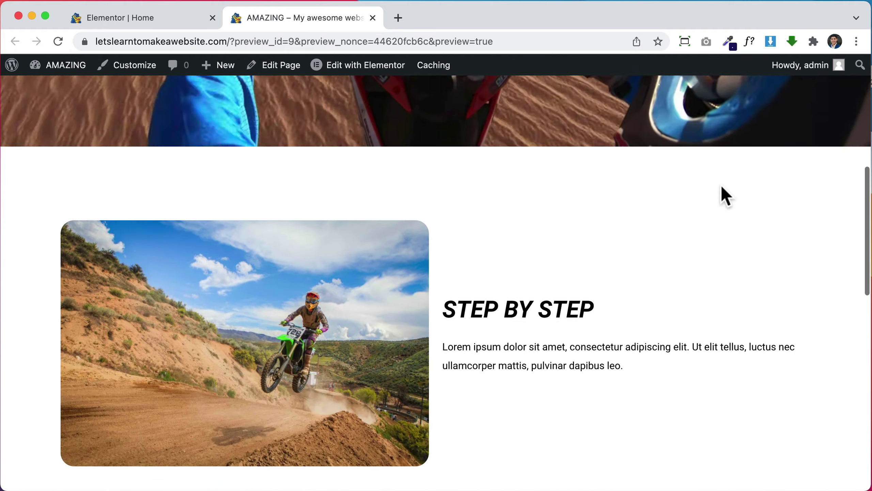
scroll(724, 195, down, 1)
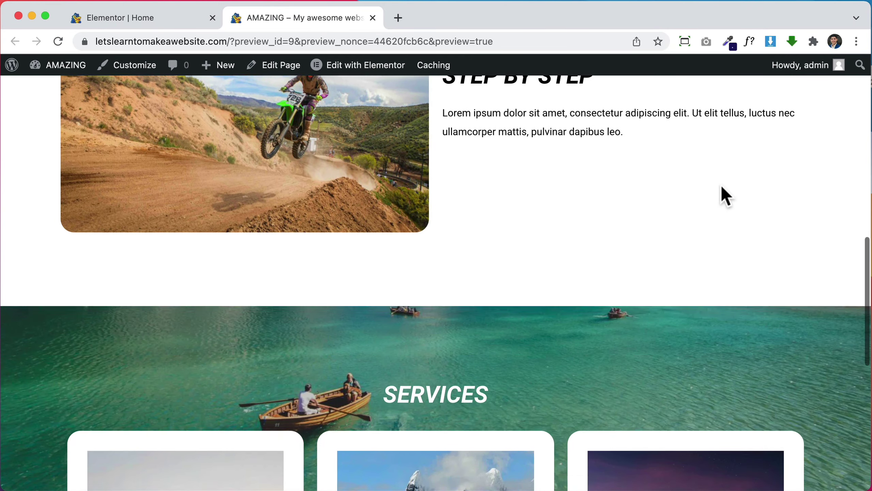
scroll(724, 195, up, 2)
scroll(725, 195, down, 4)
scroll(811, 289, down, 6)
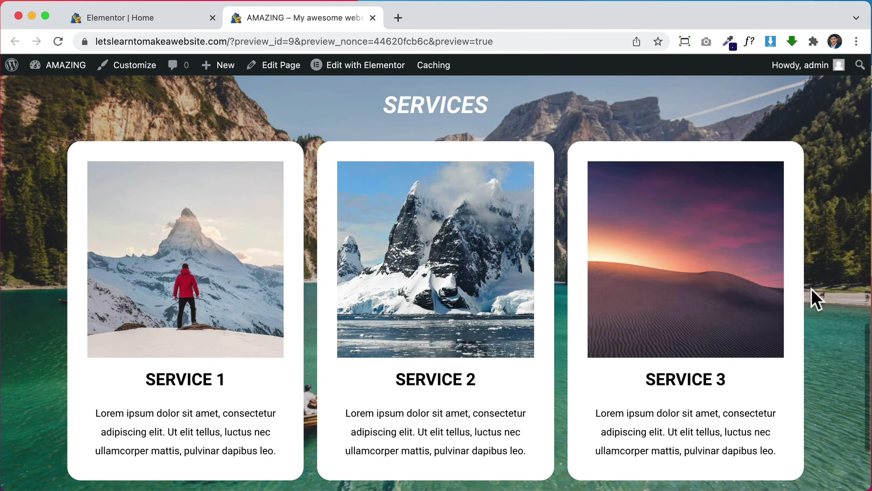
scroll(812, 289, down, 5)
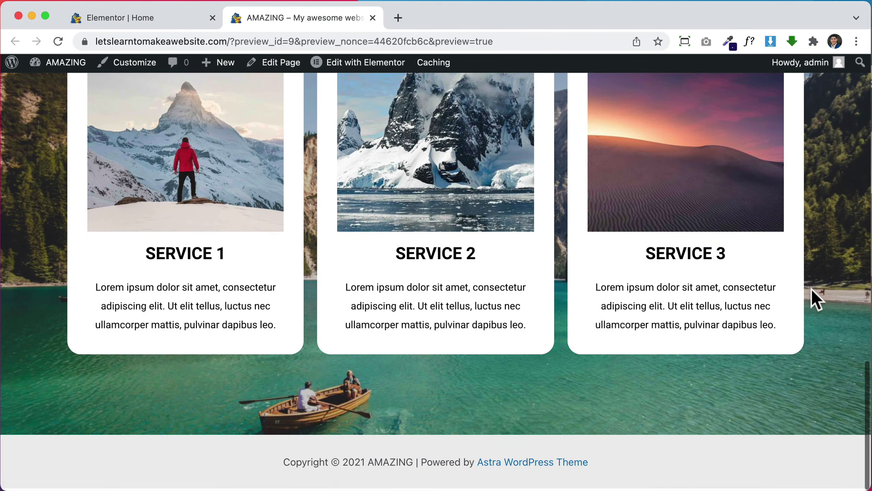
scroll(811, 289, up, 6)
scroll(811, 289, down, 4)
scroll(811, 289, down, 3)
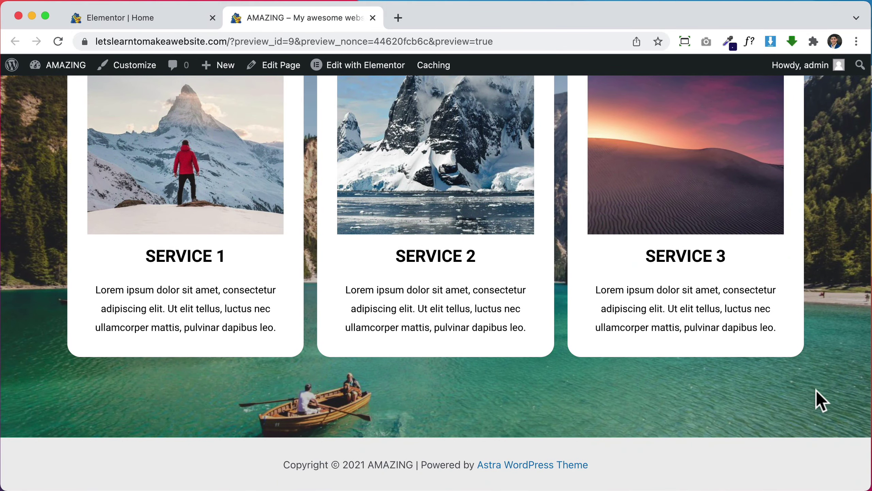
scroll(817, 390, up, 15)
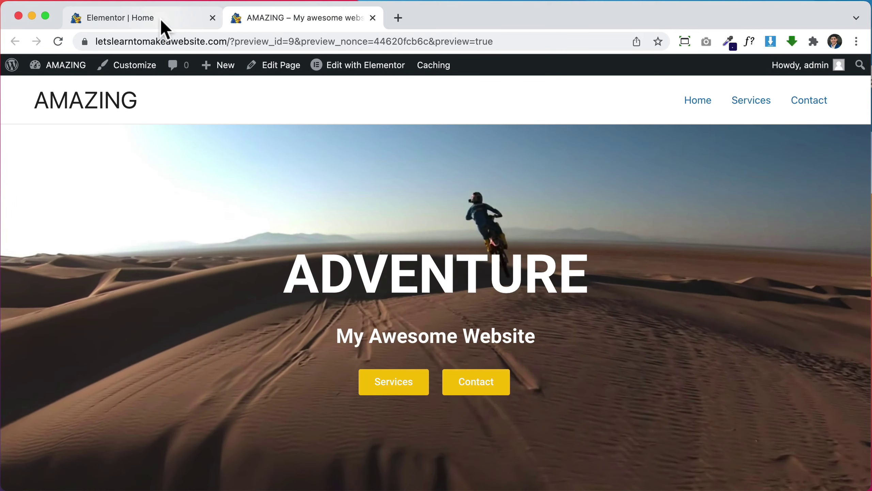
Return to the editor, add a single-column section below the Services section and give it a minimum height of 20 VH
click(161, 20)
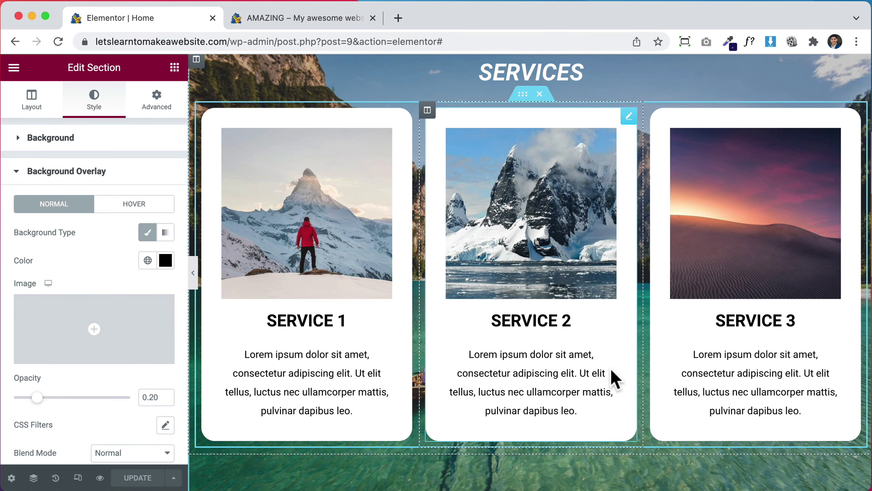
scroll(654, 433, down, 10)
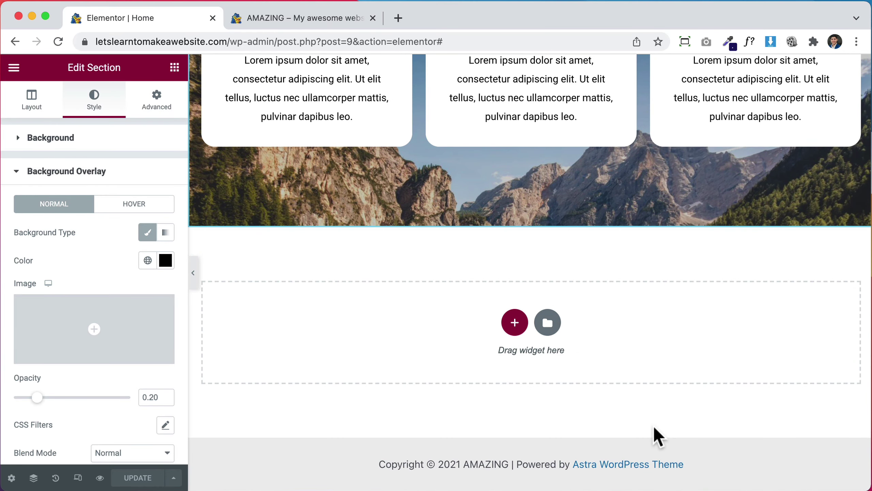
click(516, 373)
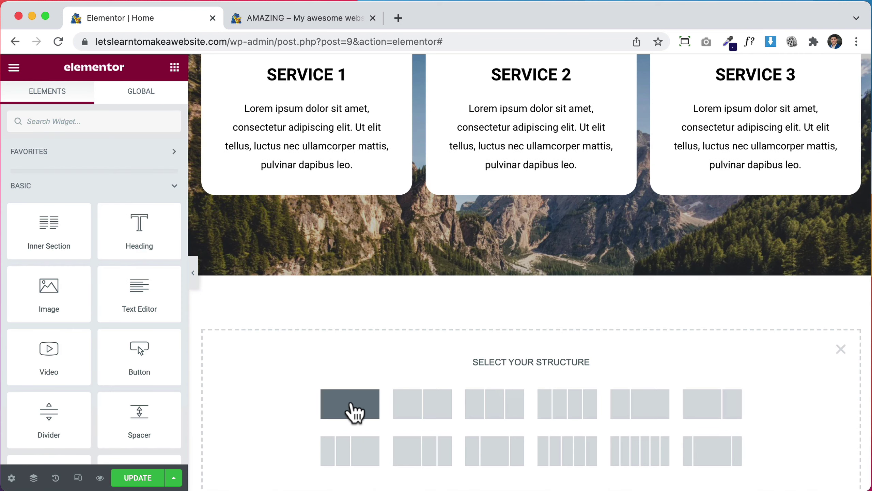
click(352, 407)
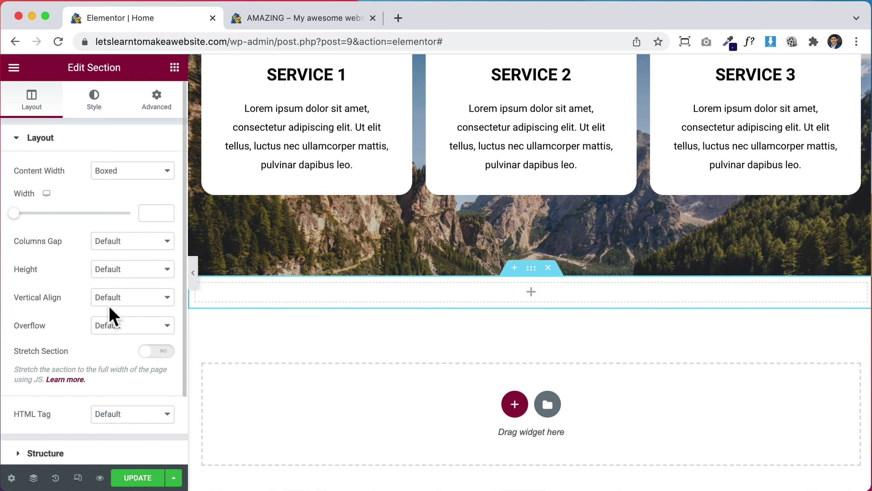
click(115, 270)
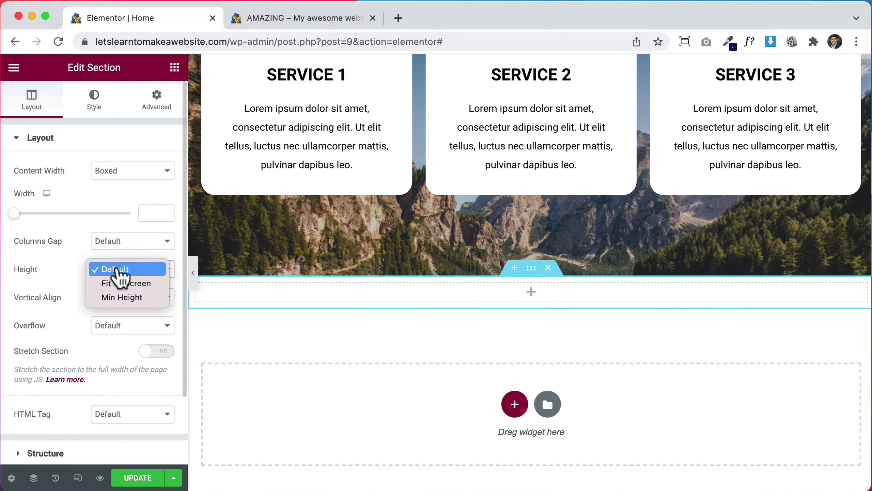
click(124, 298)
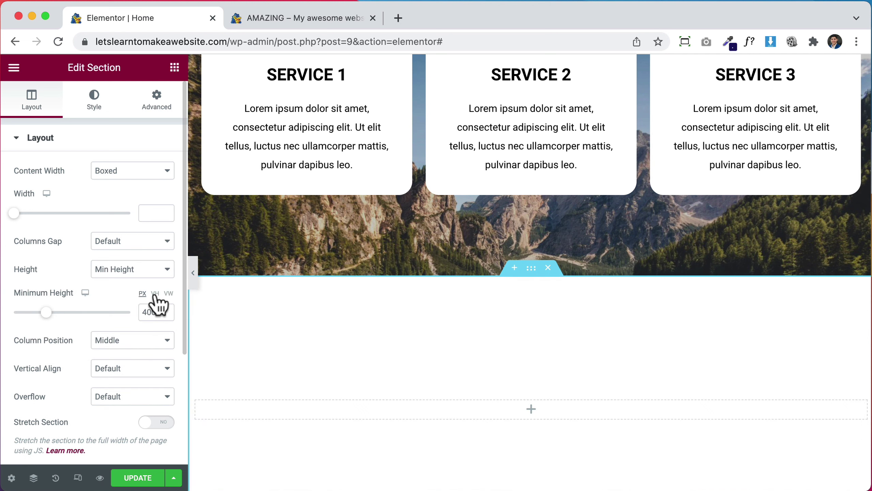
click(155, 293)
drag(127, 312, 38, 312)
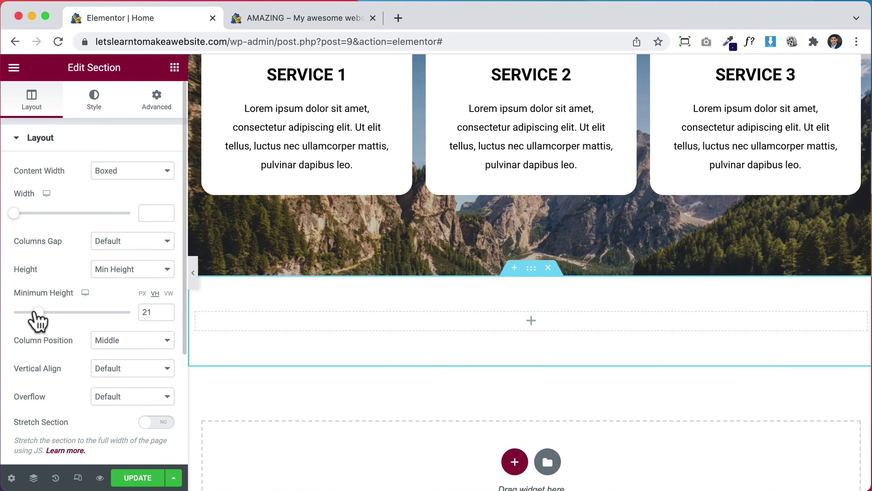
Add a Heading, a Text Editor and a Button widget, stacked in that order, to the new section
click(174, 68)
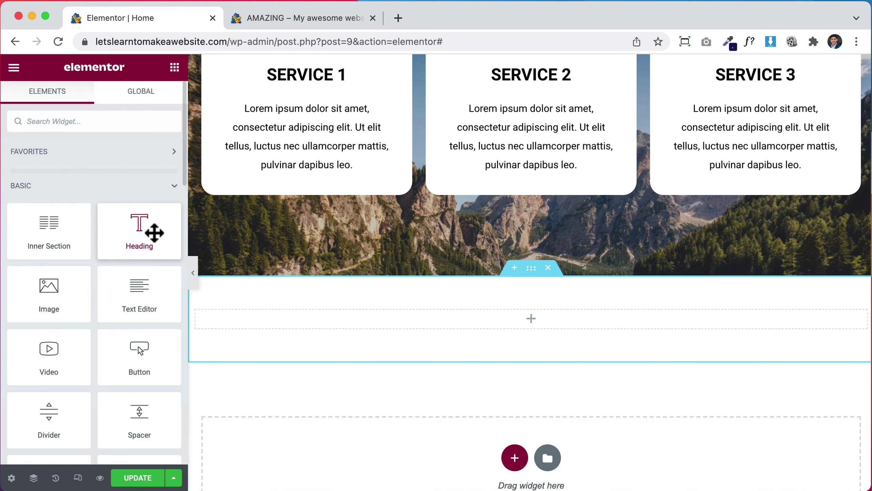
drag(155, 233, 282, 325)
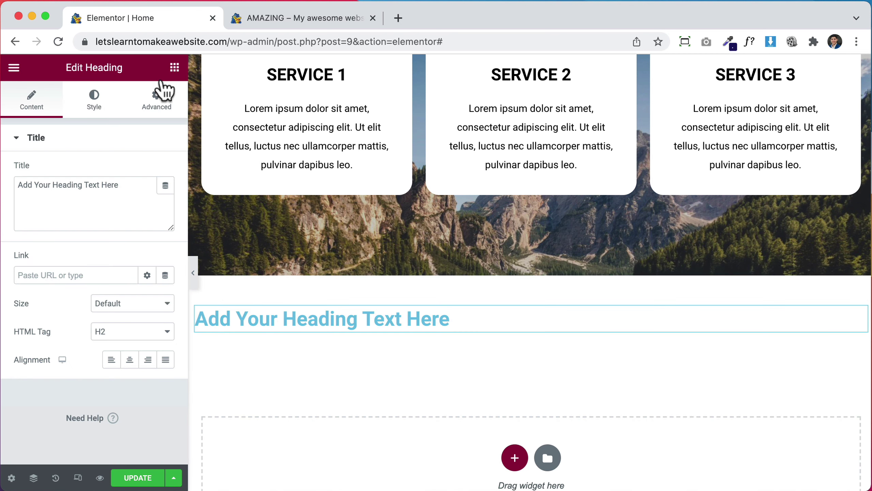
click(174, 69)
drag(150, 288, 313, 327)
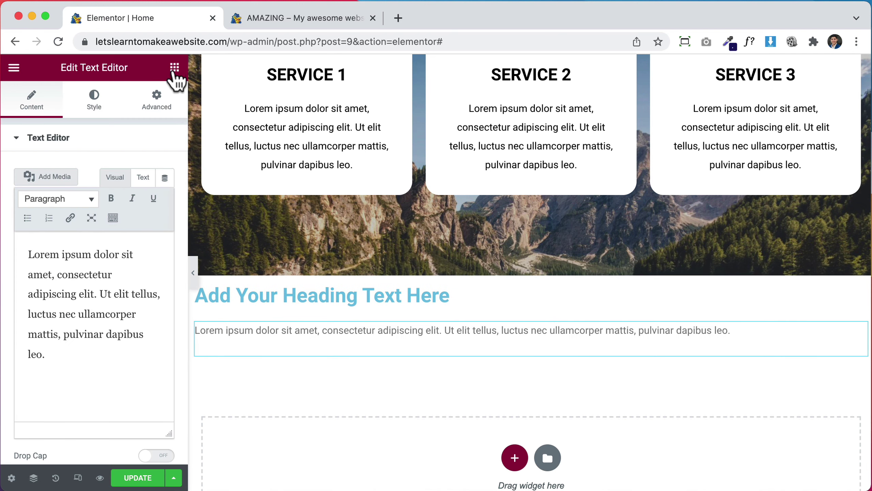
click(175, 67)
drag(152, 351, 262, 344)
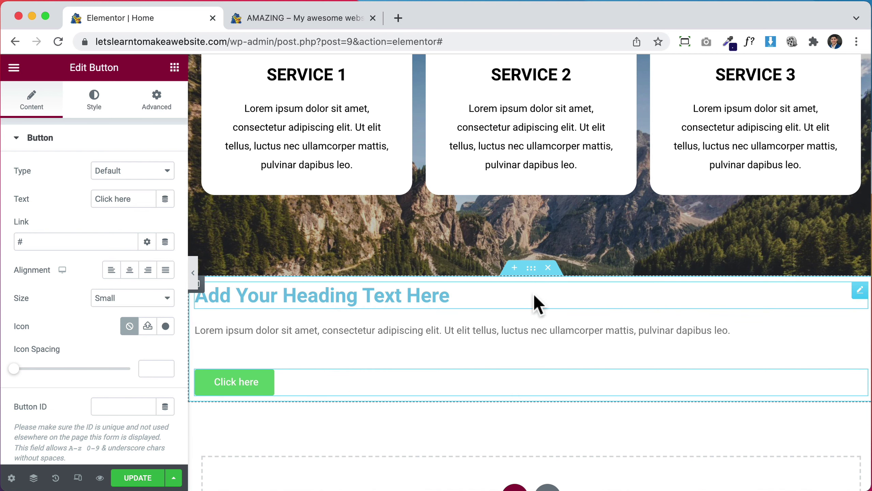
Set the new section's padding to 30 px on all sides
click(531, 270)
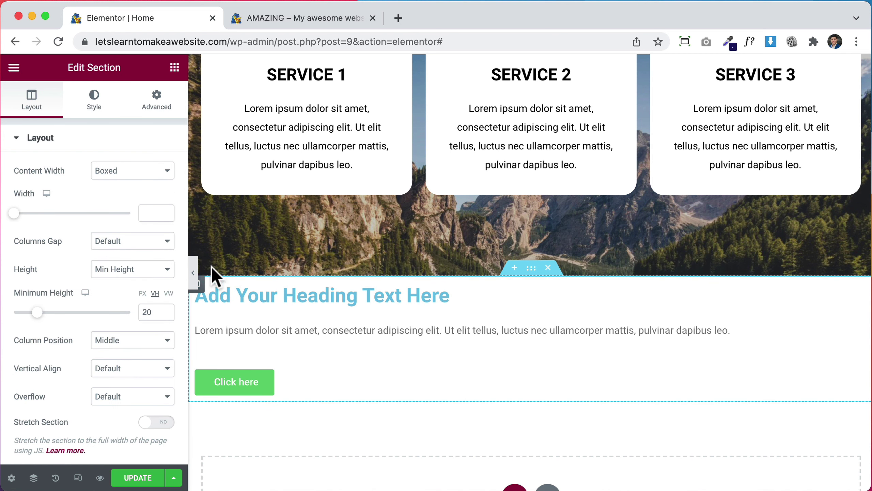
click(155, 105)
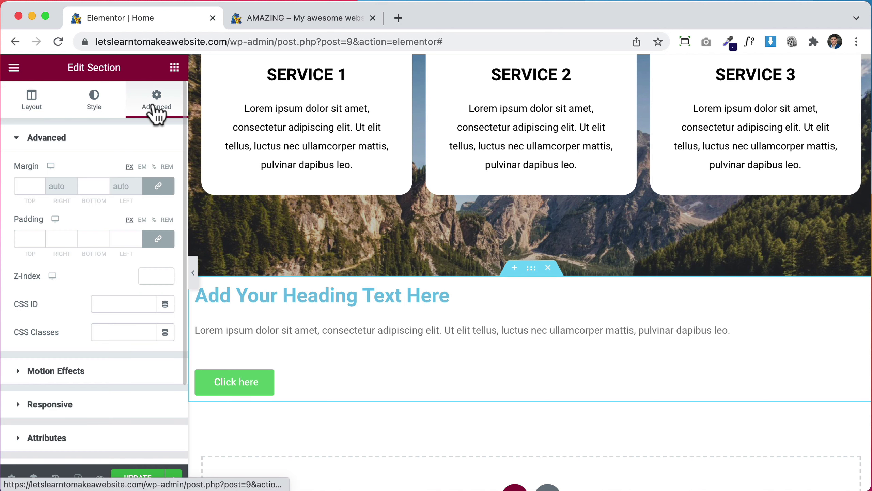
click(23, 239)
text(30)
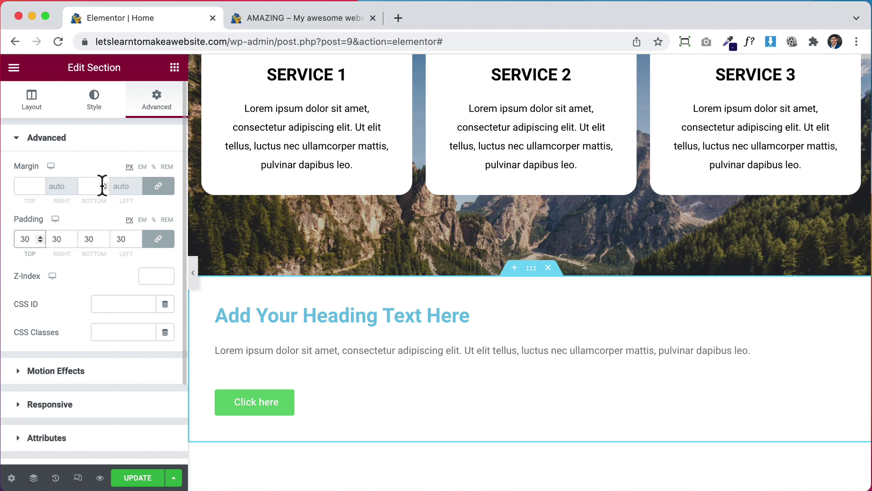
Give the section with the placeholder heading a gradient background with orange as its first color
click(91, 100)
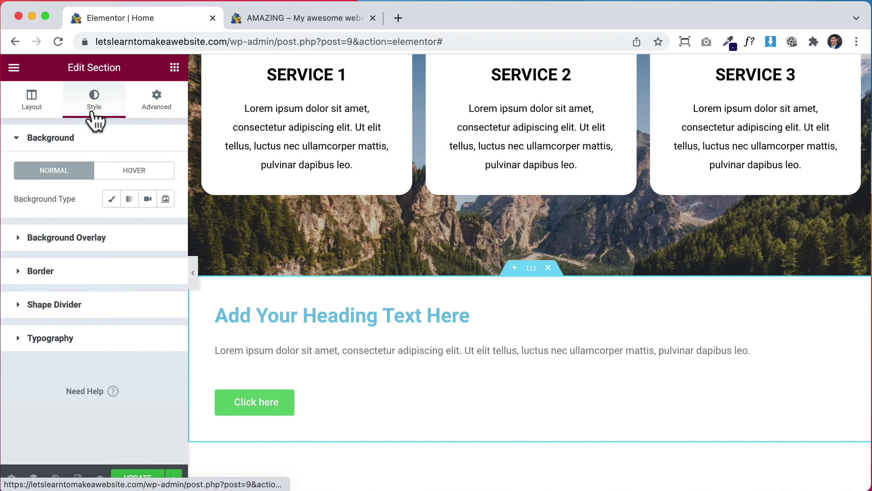
click(129, 199)
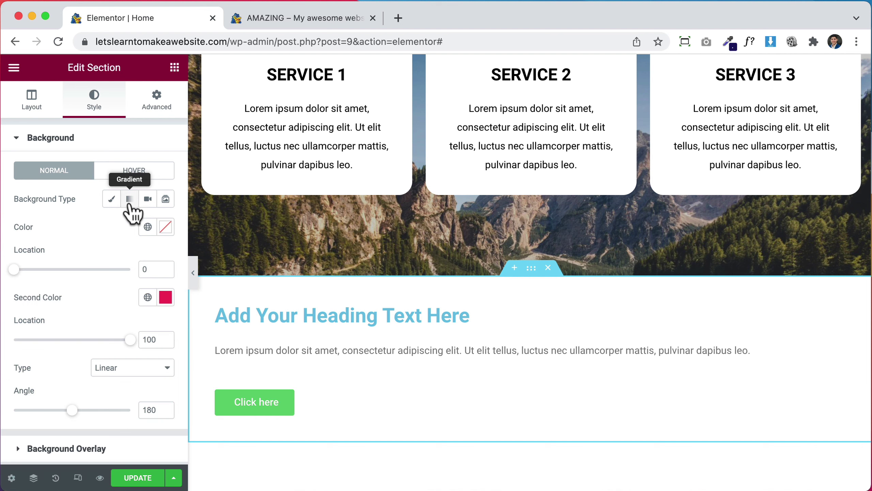
scroll(124, 261, down, 2)
scroll(126, 263, down, 1)
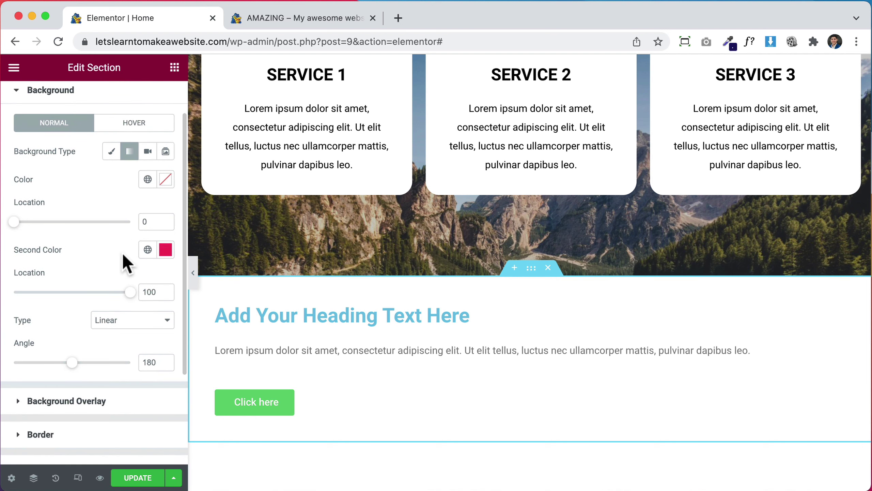
click(165, 183)
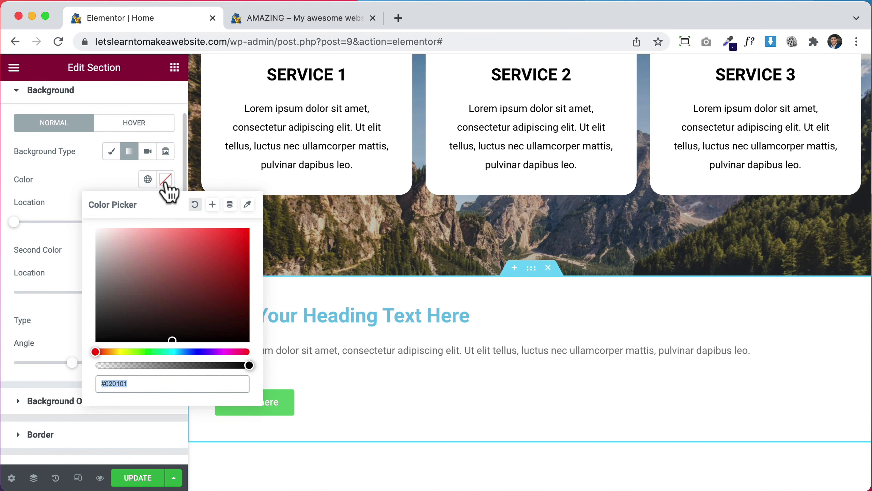
drag(123, 352, 111, 353)
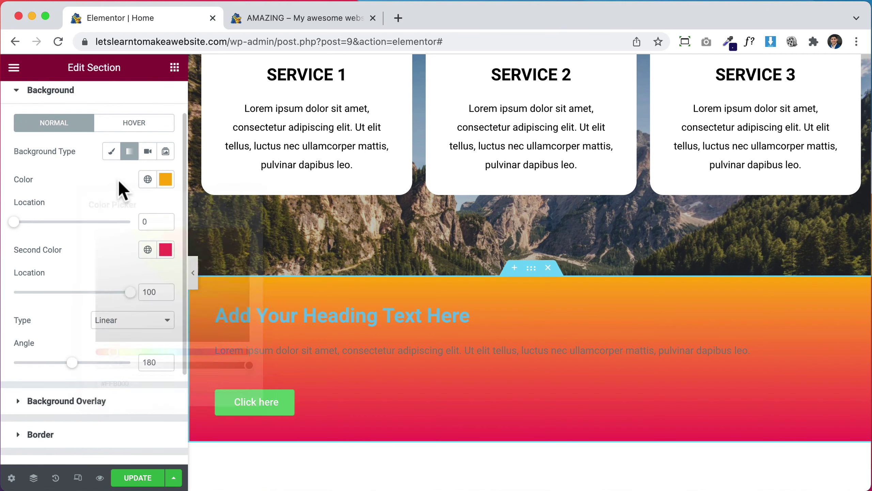
Set the gradient's second color to yellow #FDDE00 and its angle to 90
click(165, 249)
click(117, 422)
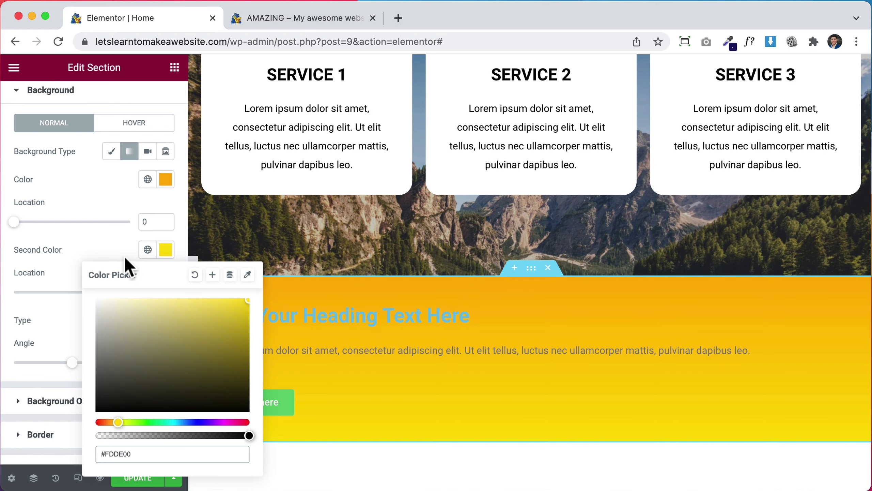
click(114, 248)
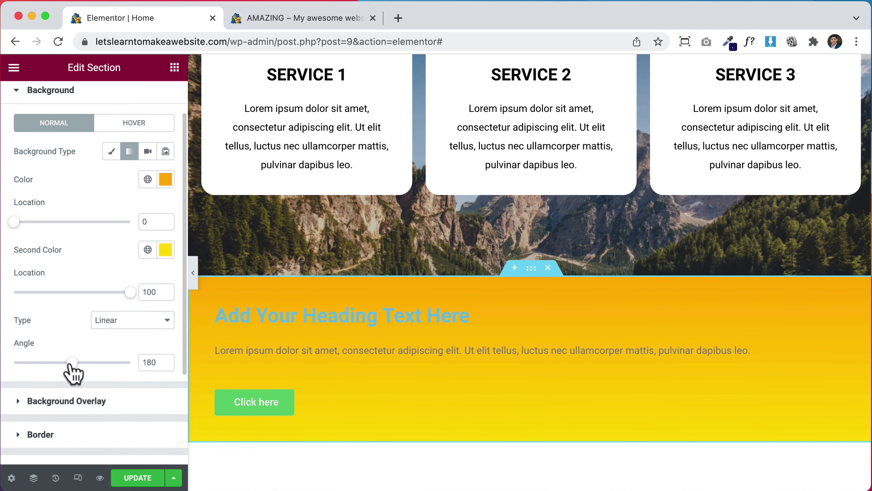
drag(71, 364, 51, 371)
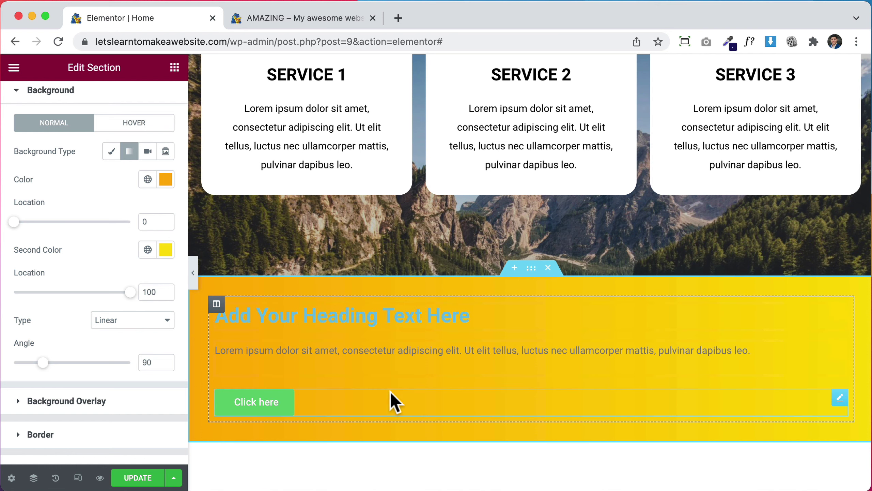
Copy the "STEP BY STEP" heading and paste its style onto the placeholder heading in the gradient section
scroll(574, 350, up, 15)
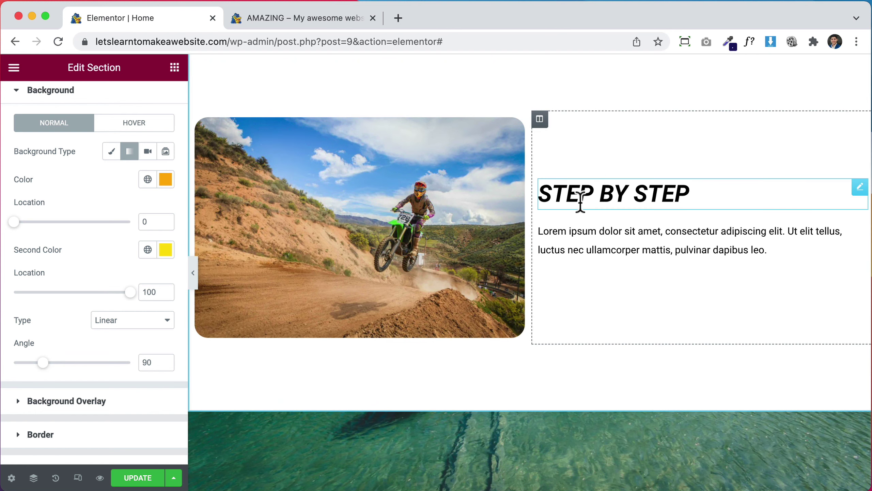
right_click(581, 203)
click(619, 260)
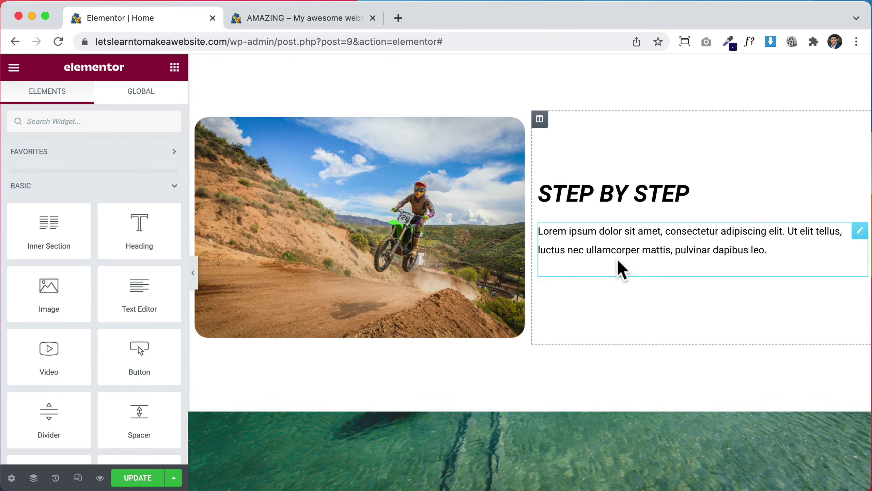
scroll(500, 320, down, 10)
scroll(500, 312, down, 10)
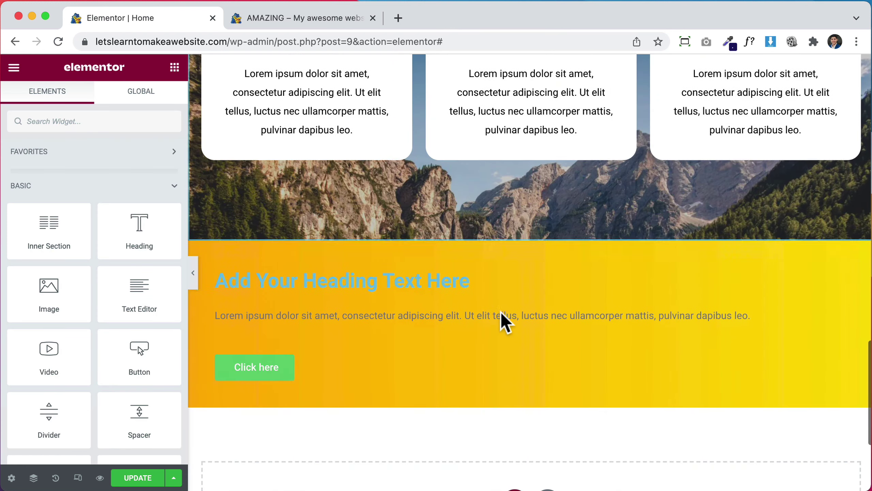
right_click(398, 284)
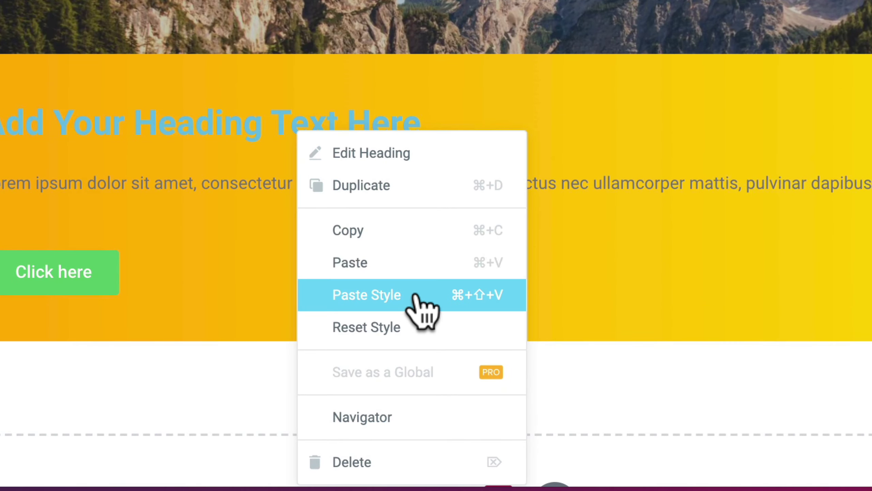
click(416, 295)
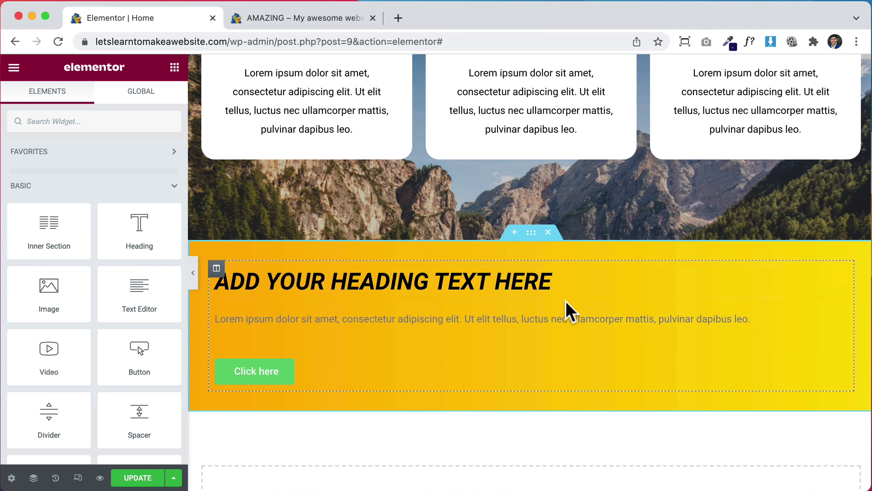
Copy the paragraph under "STEP BY STEP" and paste its style onto the gradient section's paragraph
scroll(567, 301, up, 15)
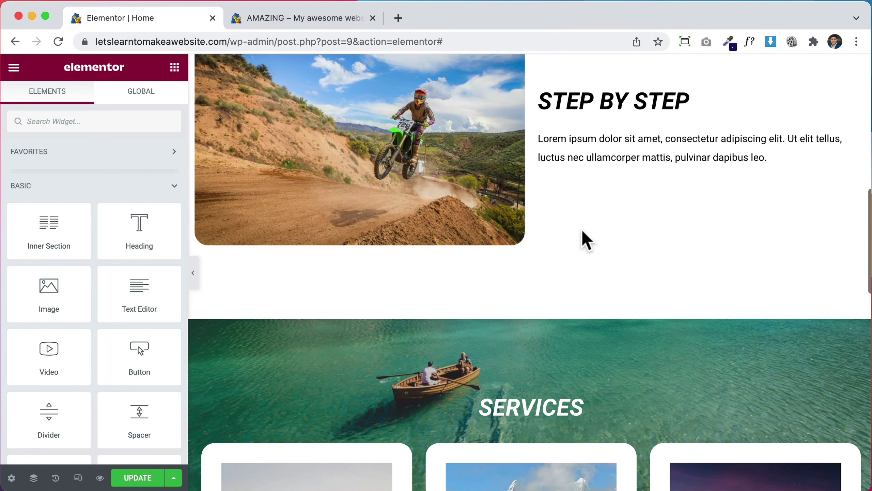
right_click(624, 141)
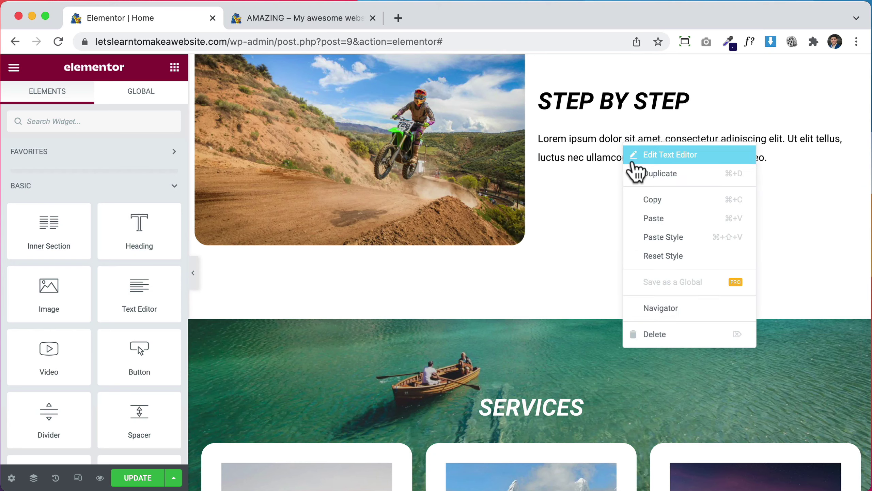
click(652, 200)
scroll(565, 240, down, 15)
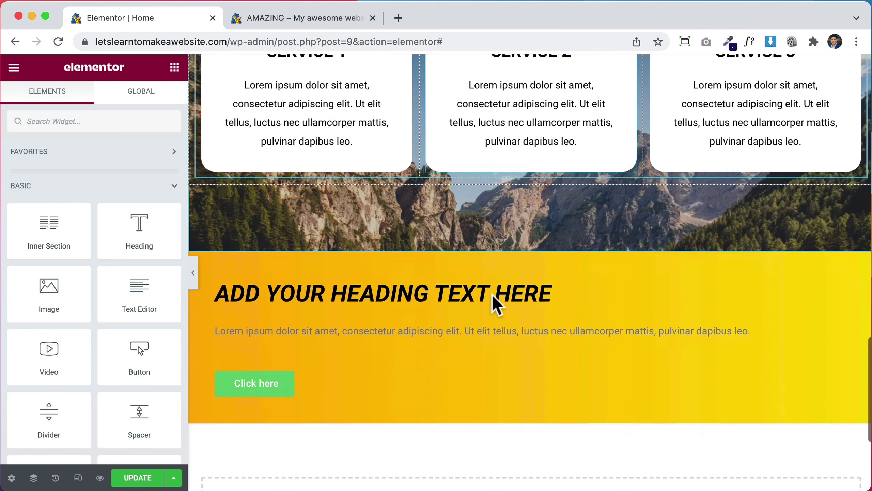
click(480, 330)
right_click(479, 330)
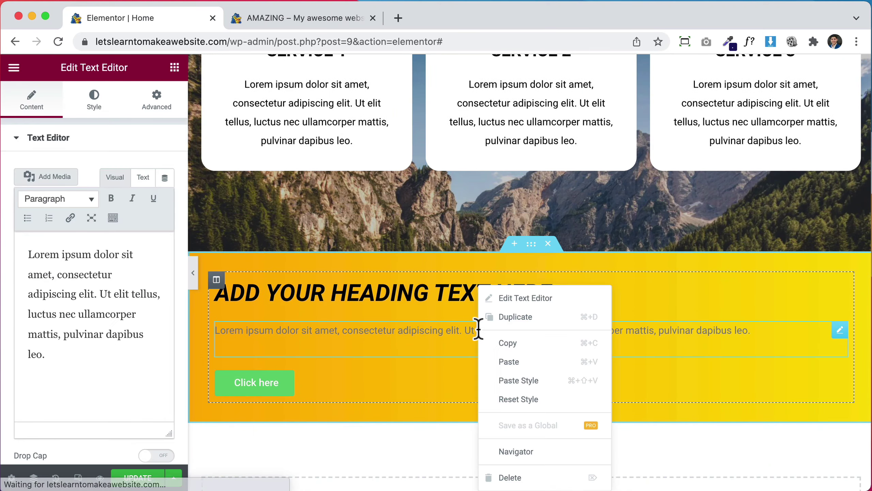
click(512, 380)
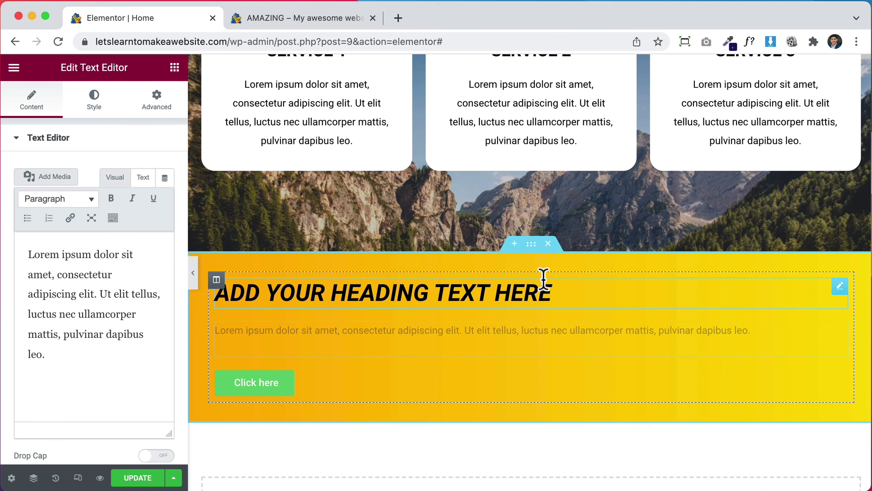
Copy the Services button, paste its style onto the "Click here" button, and align that button left
scroll(544, 279, up, 15)
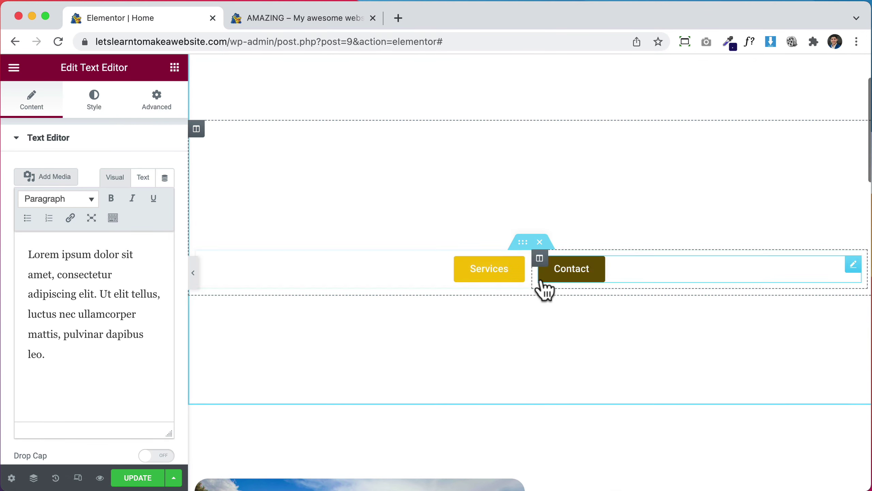
click(498, 286)
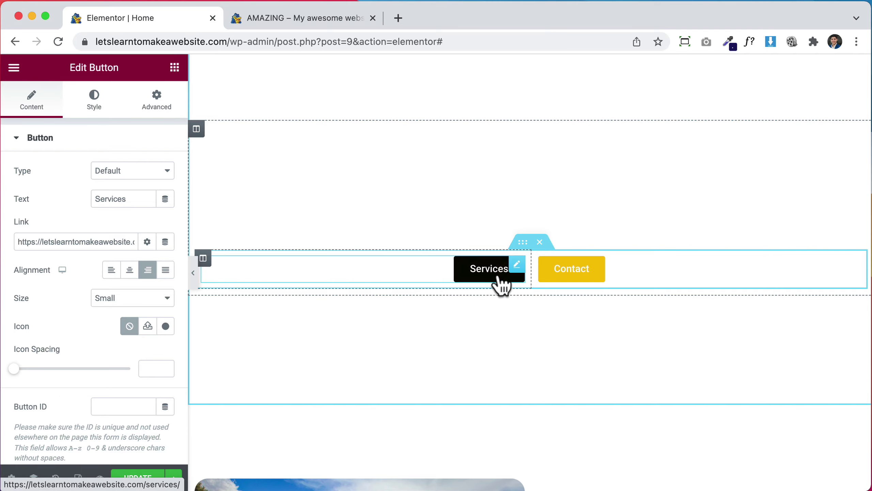
right_click(501, 286)
click(530, 336)
scroll(534, 338, down, 10)
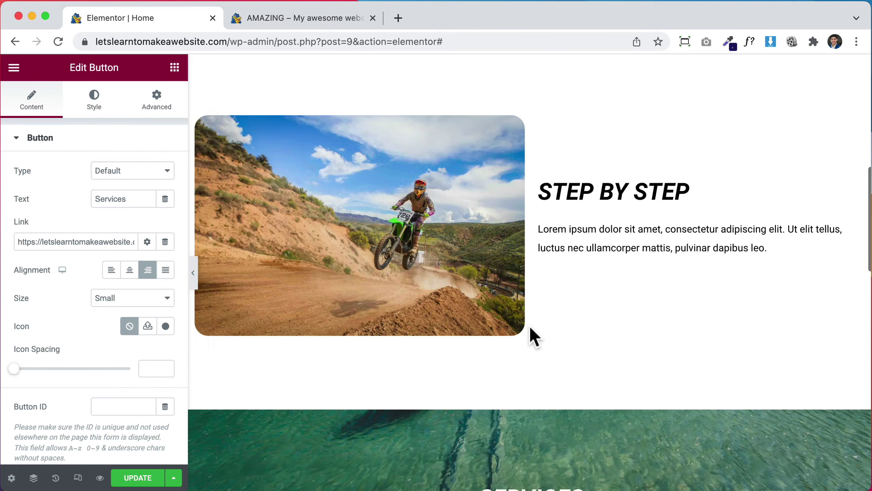
scroll(531, 328, down, 15)
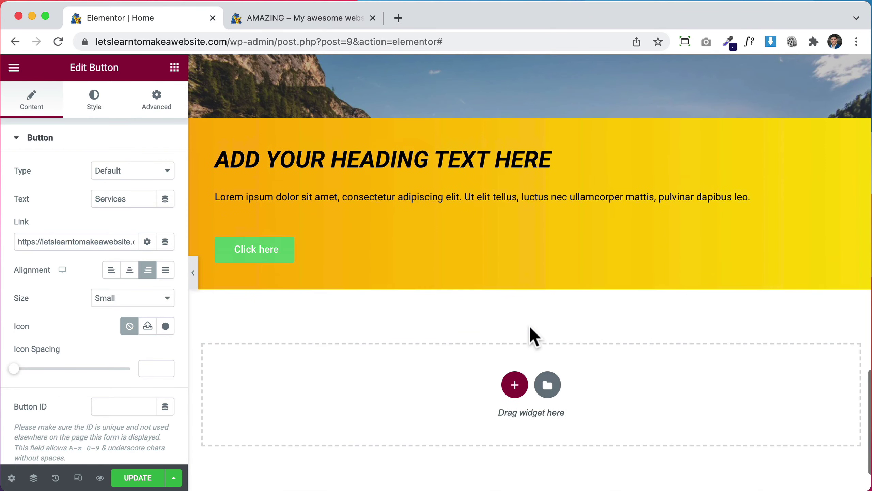
right_click(249, 249)
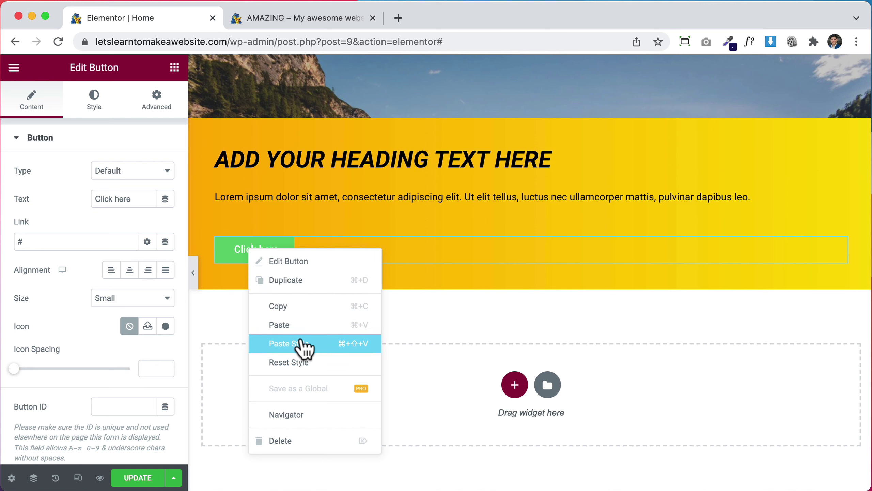
click(304, 344)
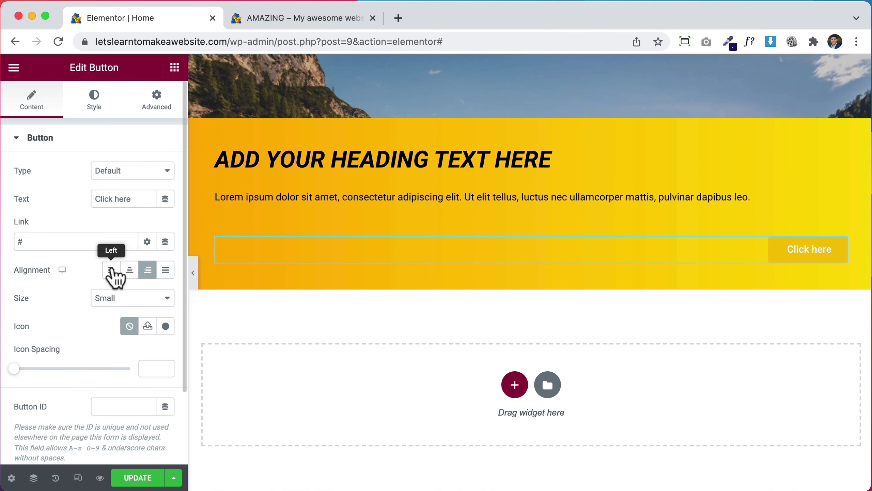
click(111, 270)
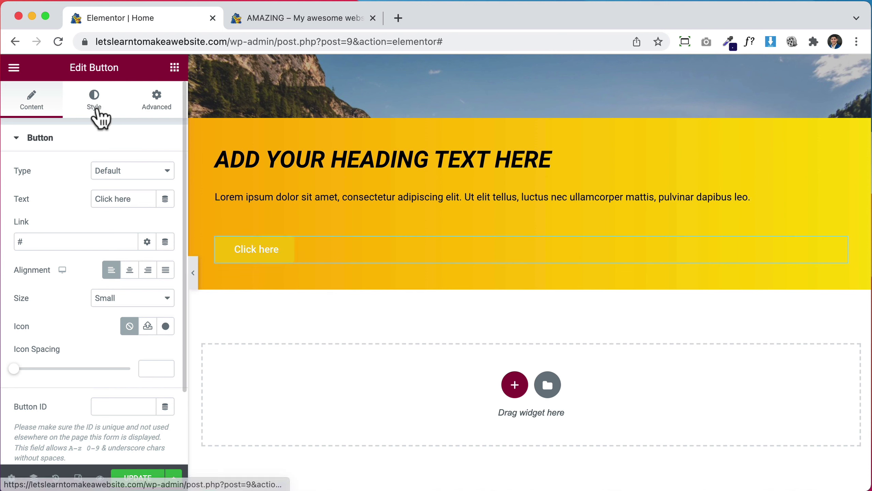
Set the normal background color of the "Click here" button to black, #000000
click(98, 110)
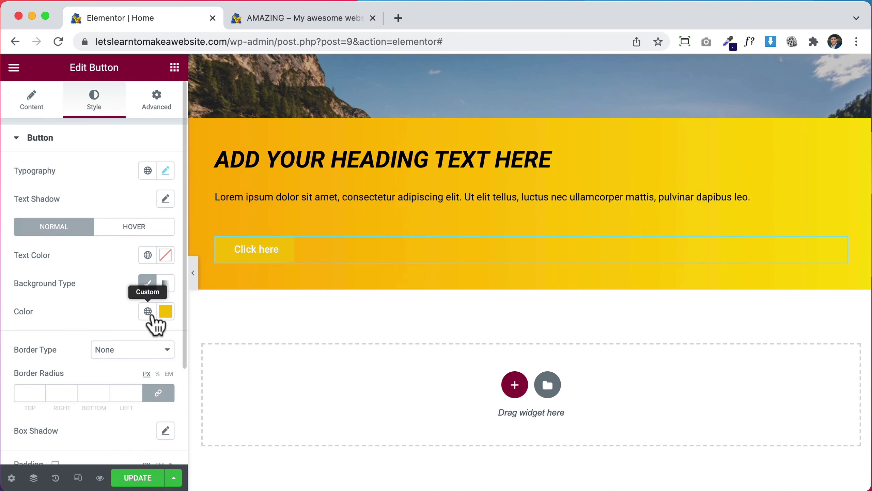
click(165, 311)
click(186, 234)
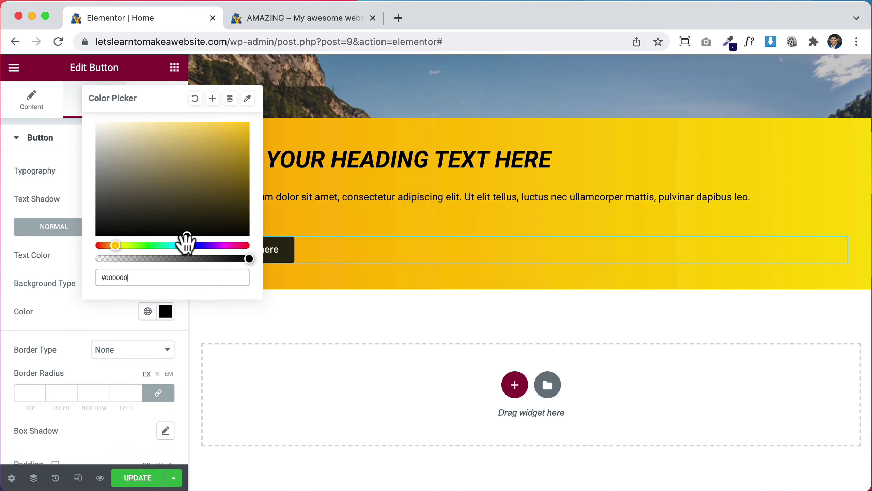
click(110, 324)
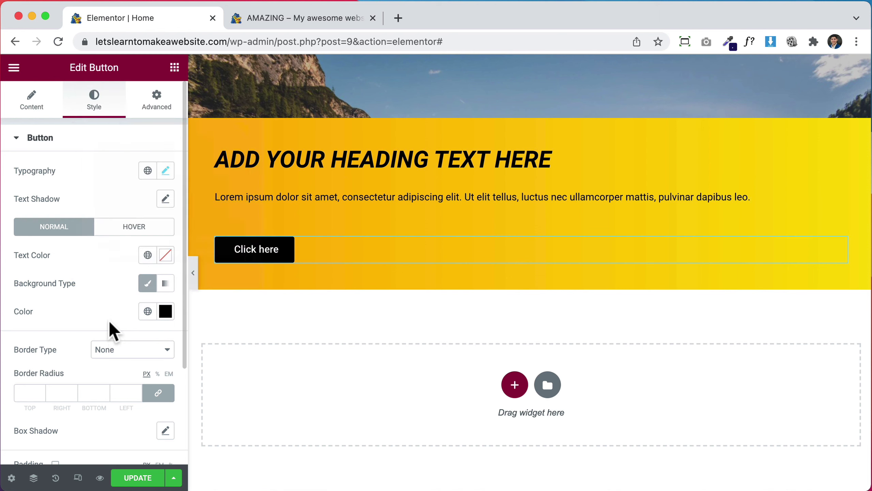
Set the hover background color of the "Click here" button to dark yellow, #E0B200
click(147, 228)
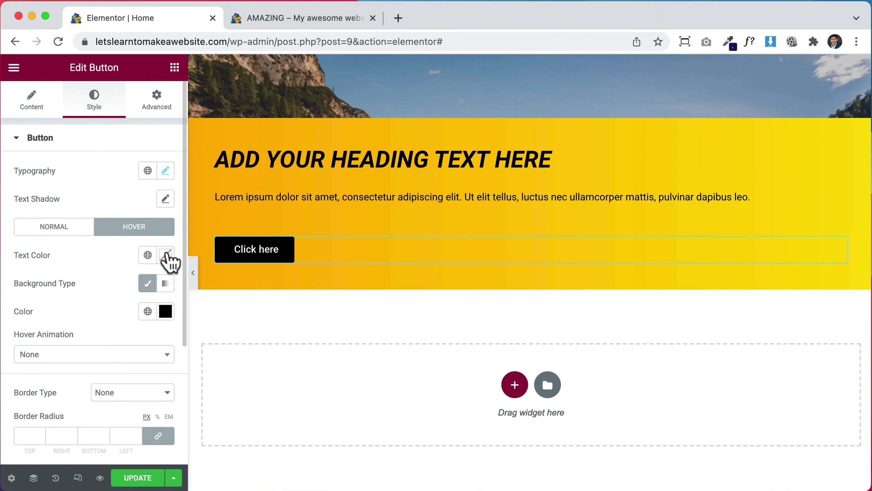
click(167, 313)
drag(161, 247, 119, 250)
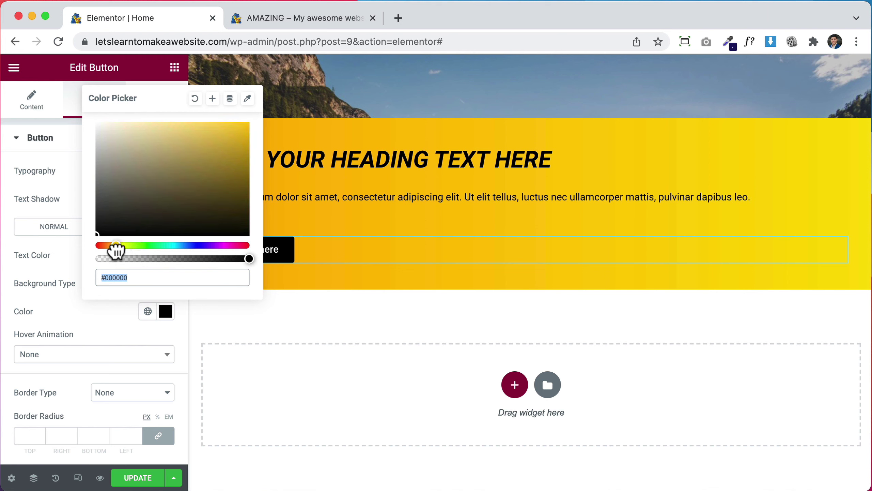
drag(199, 176, 253, 140)
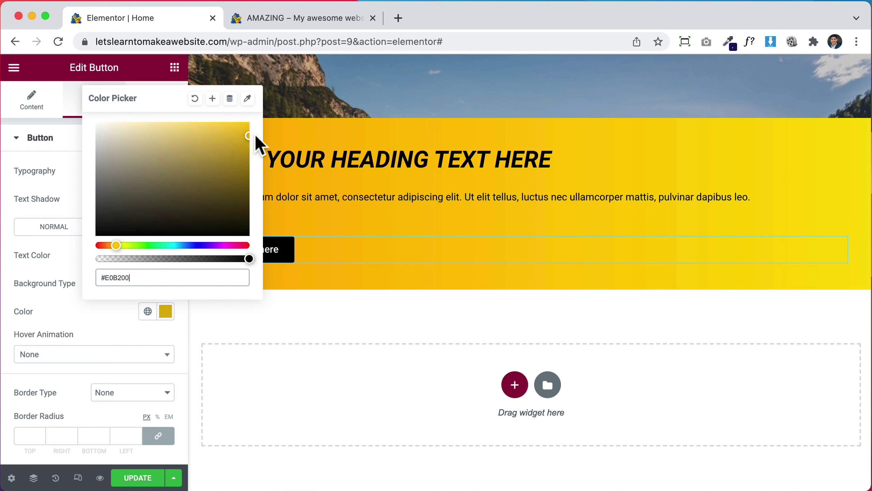
click(73, 306)
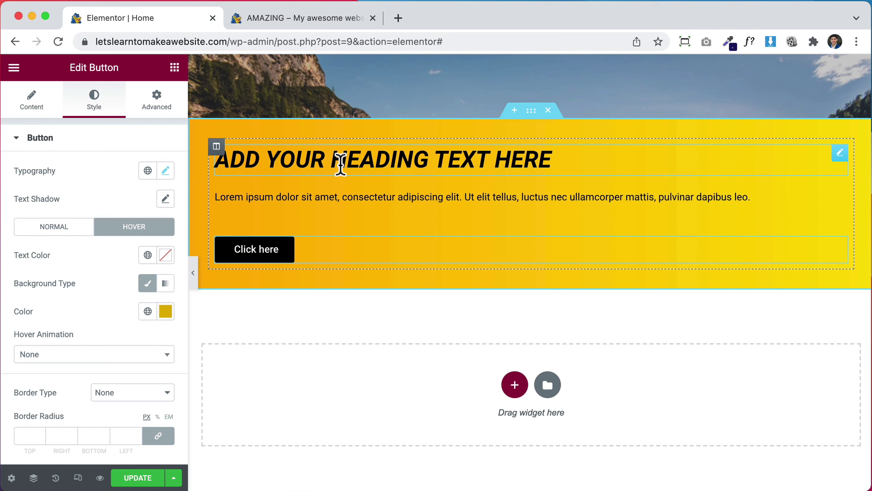
Change the gradient section's heading title to "Contact US"
click(341, 164)
triple_click(103, 188)
text(Contact US)
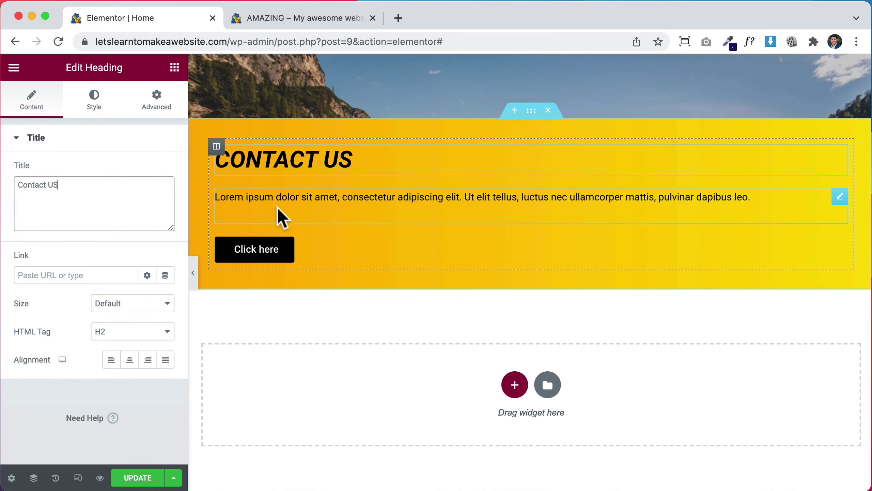
Replace the placeholder paragraph in the gradient section with "Our team is ready to help you!"
click(282, 216)
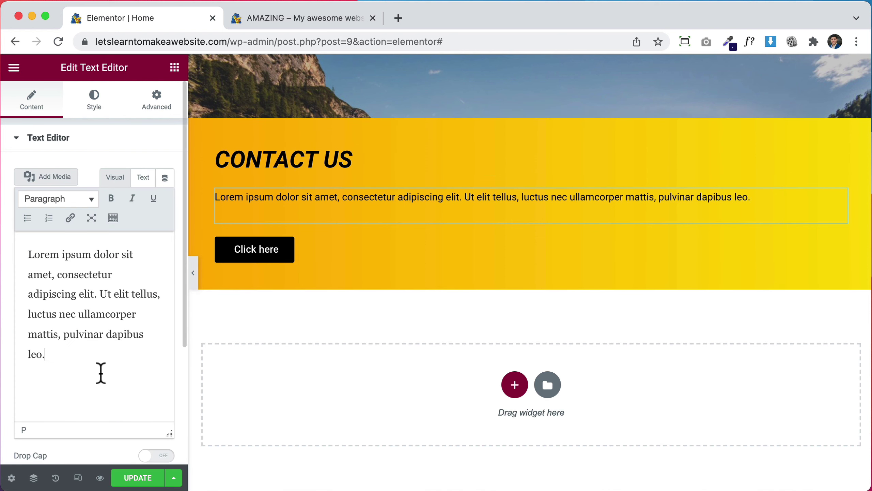
drag(101, 372, 20, 253)
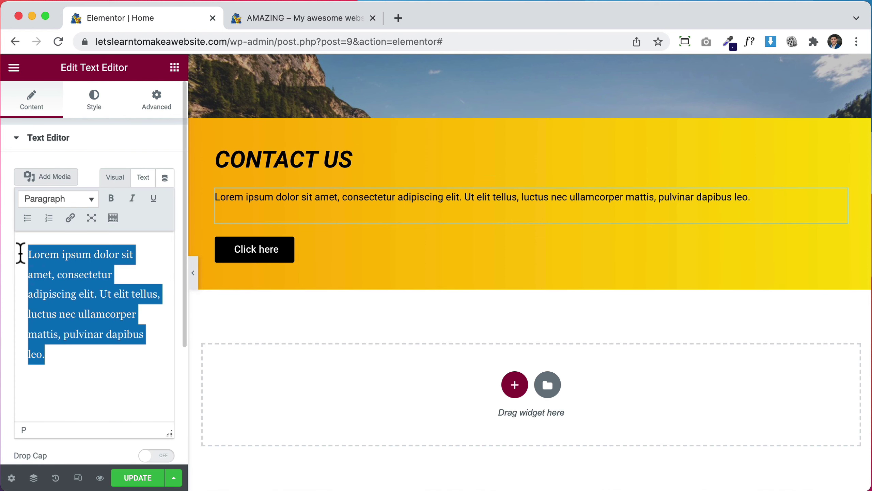
key(super+v)
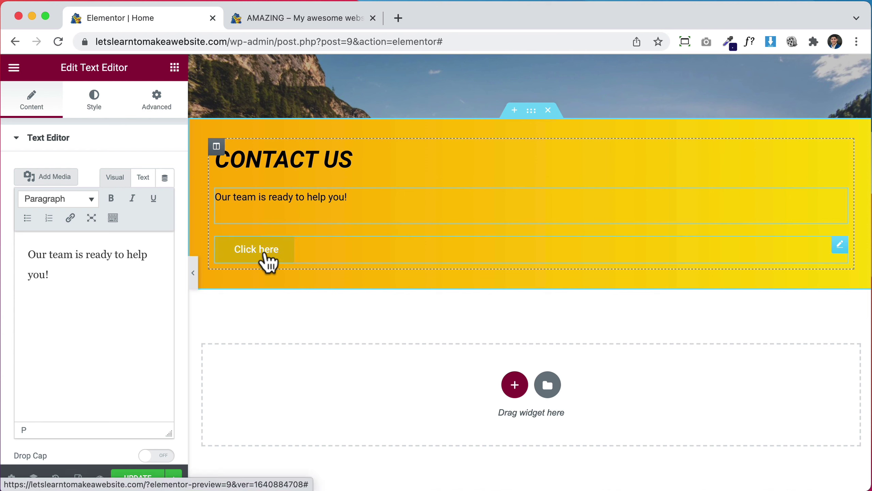
Set the gradient section button's text to "Contact Us" and link it to the site's contact page
click(266, 256)
click(34, 101)
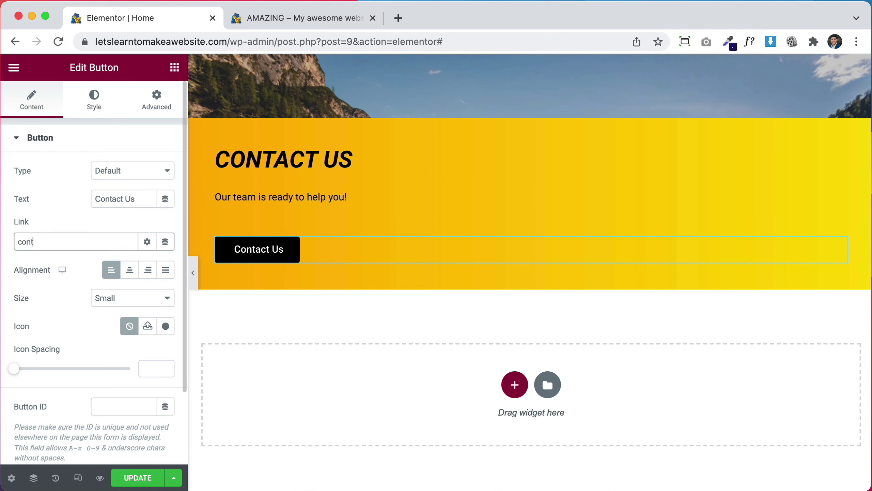
scroll(358, 261, up, 5)
scroll(358, 261, down, 4)
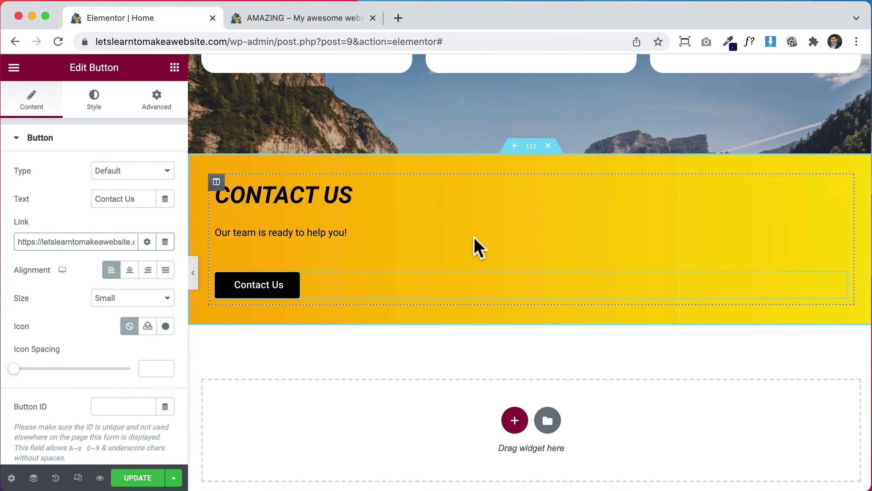
Center-align the heading, text and button of the Contact Us section and update the page
click(264, 197)
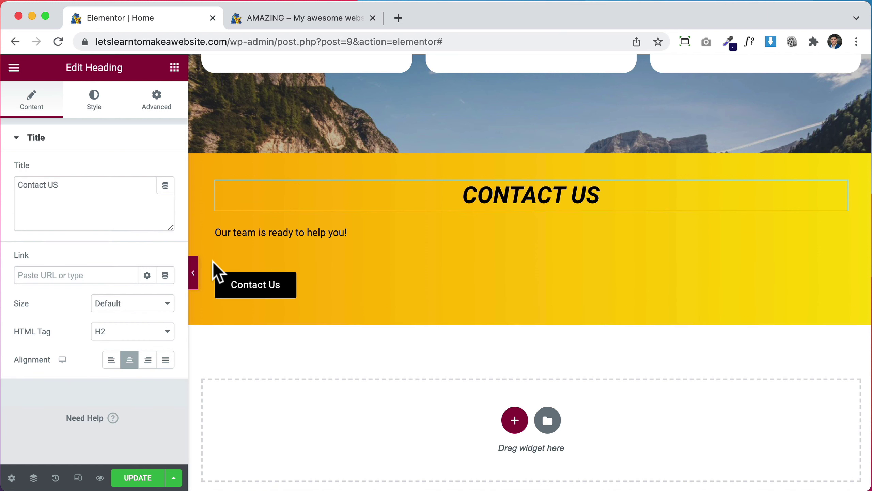
click(259, 239)
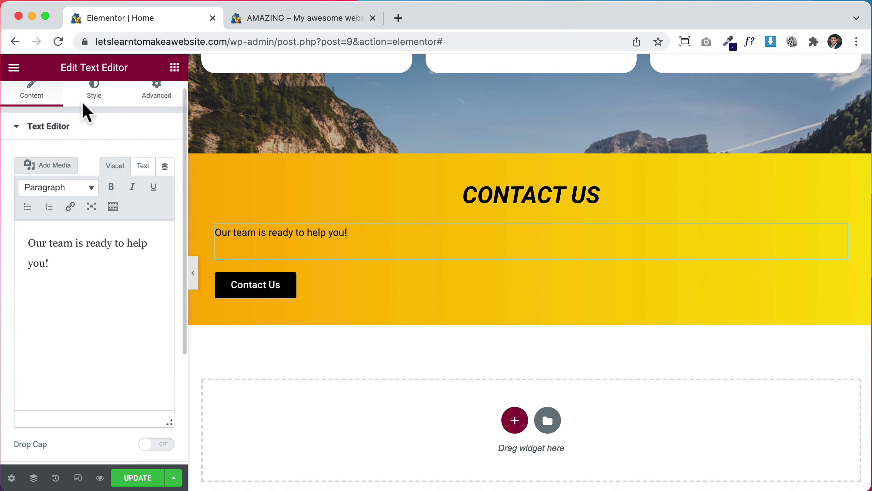
click(96, 94)
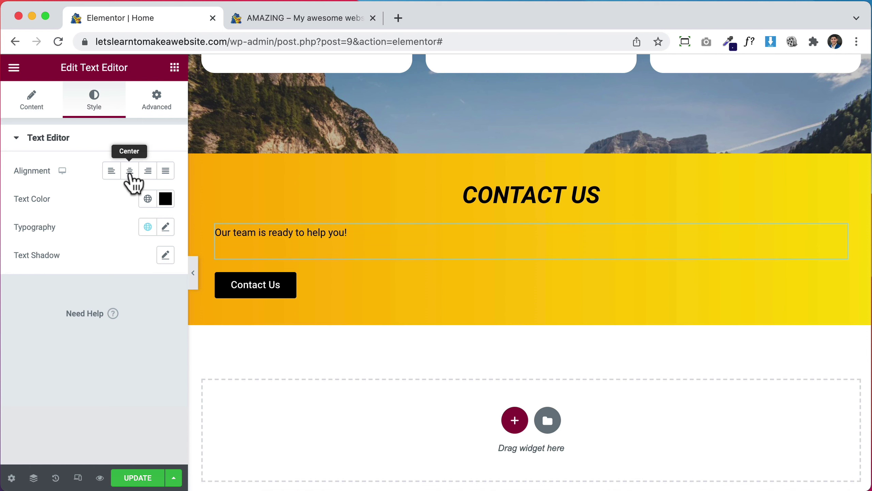
click(317, 288)
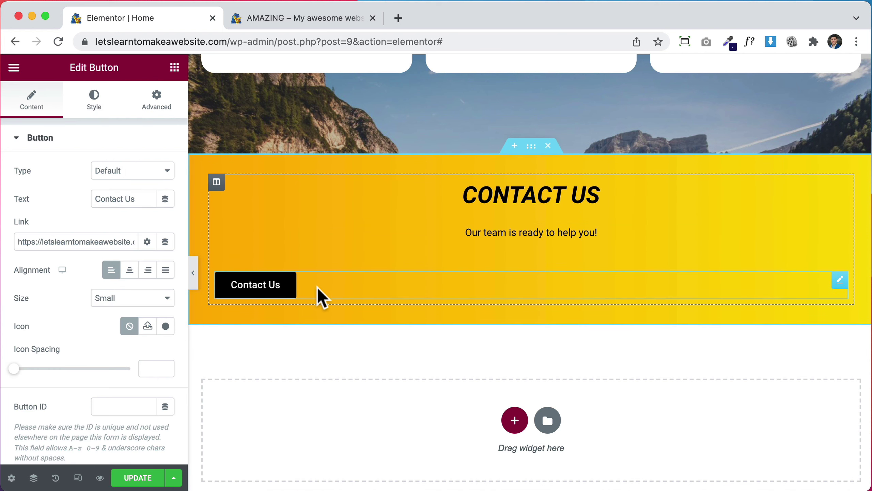
click(132, 271)
scroll(696, 148, up, 5)
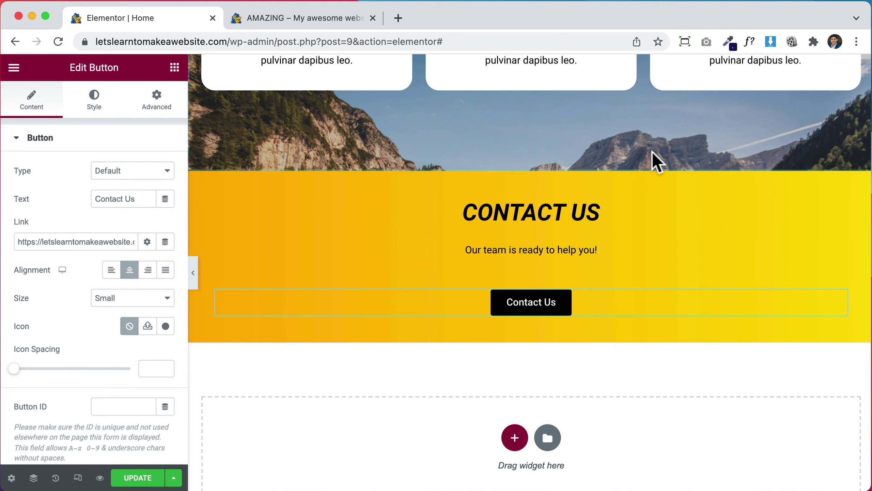
scroll(695, 148, down, 5)
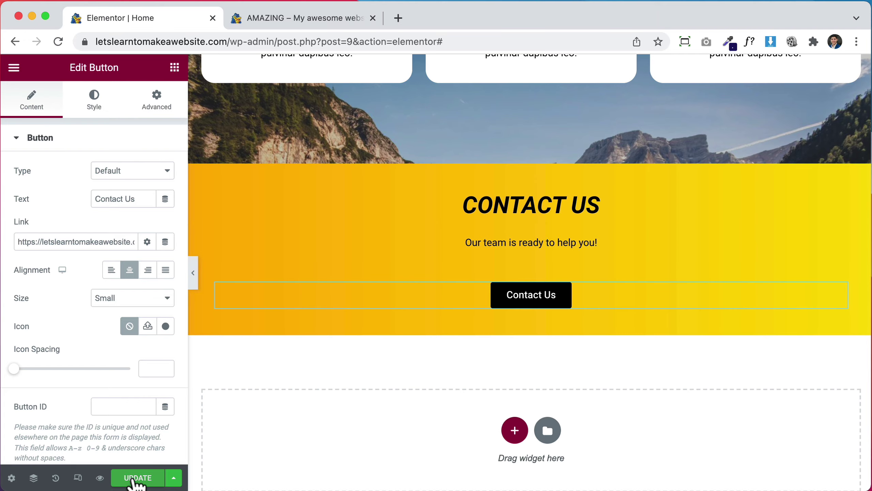
Give the "ADVENTURE" heading in the hero section the Fade In Up entrance animation
scroll(604, 321, up, 15)
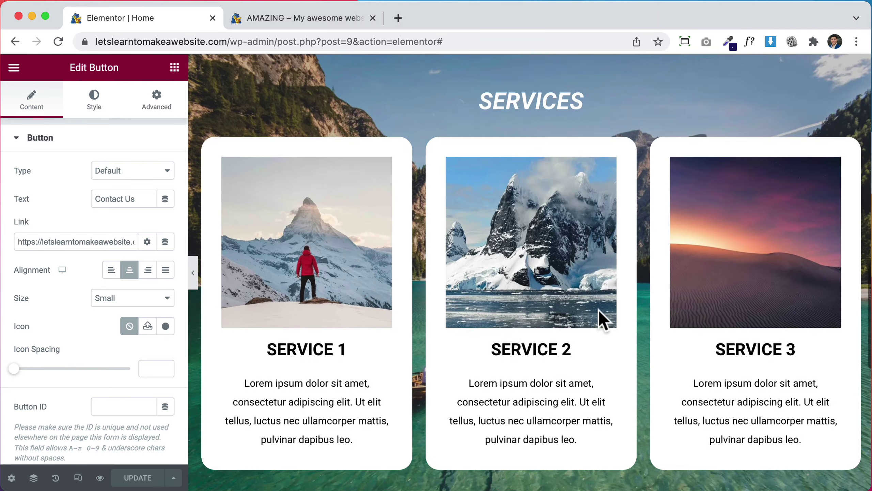
scroll(603, 321, up, 6)
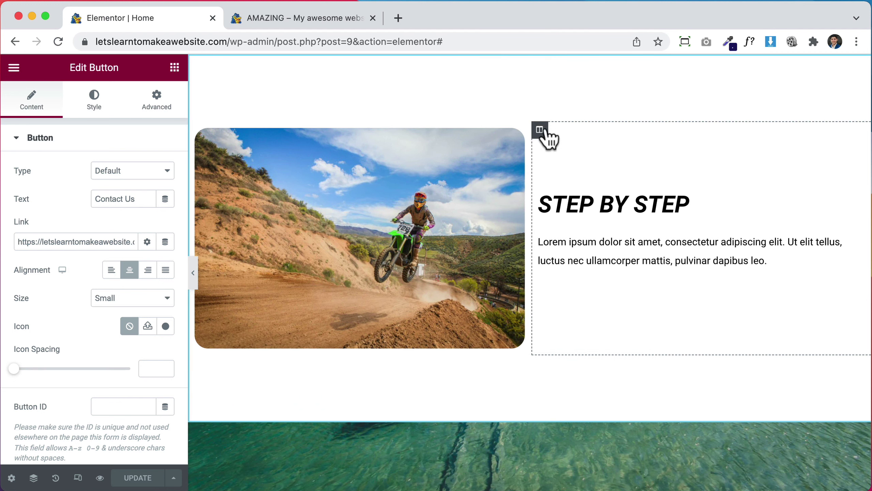
scroll(541, 148, up, 4)
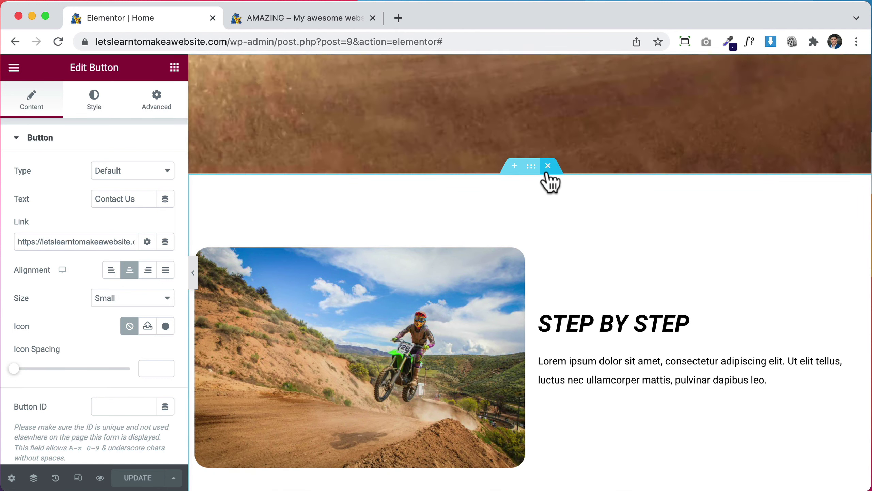
scroll(549, 179, up, 6)
scroll(549, 180, up, 3)
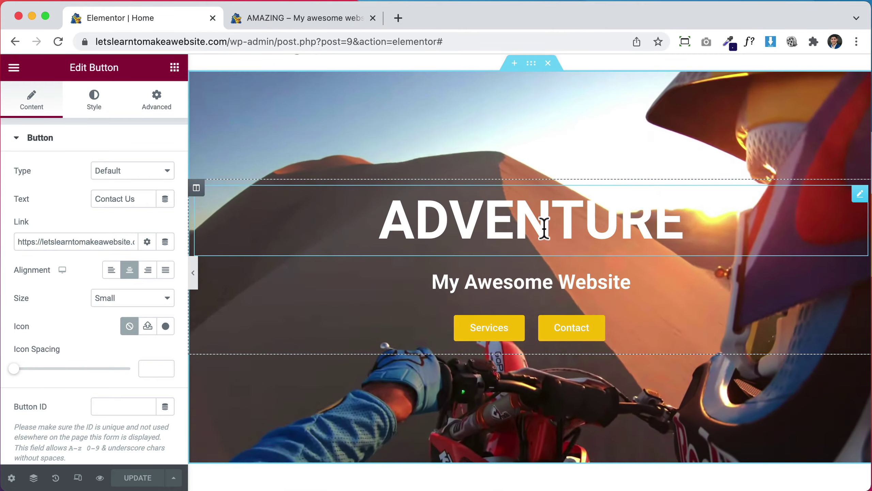
click(544, 228)
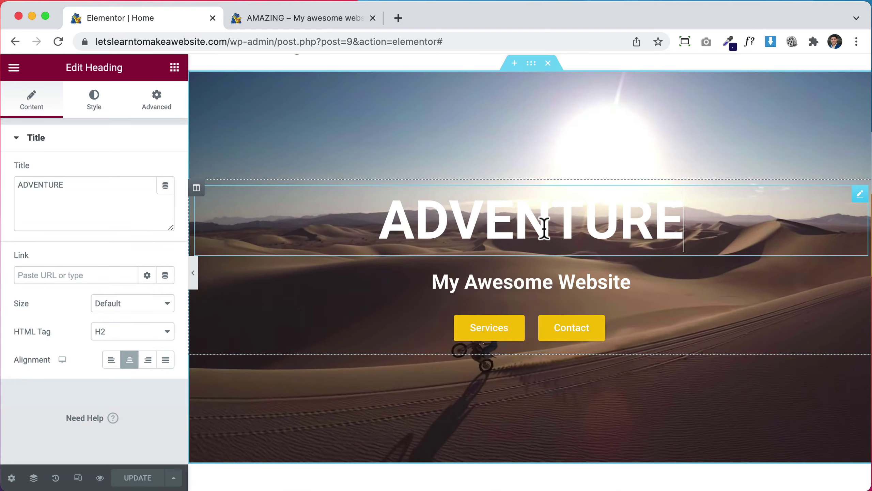
click(164, 110)
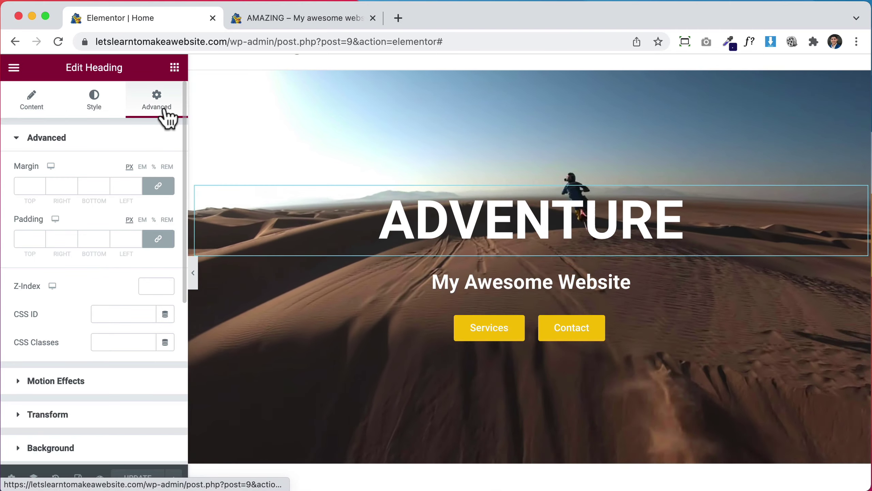
scroll(93, 343, down, 3)
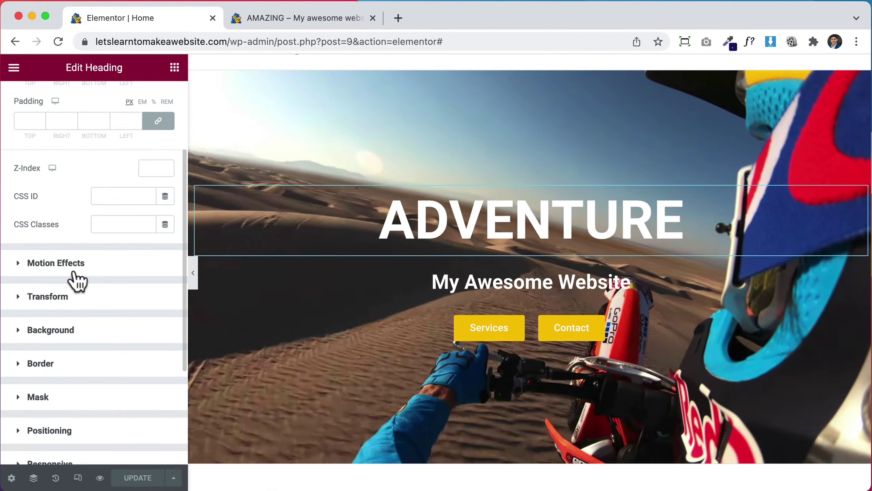
click(74, 272)
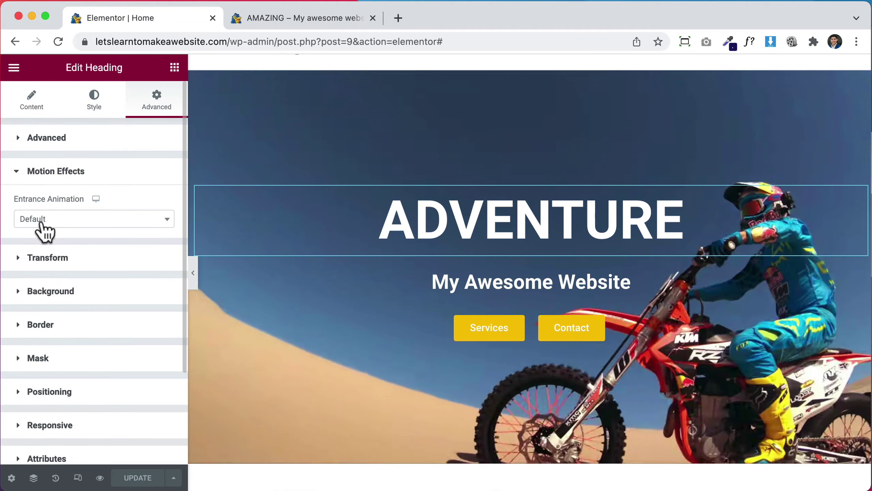
click(101, 227)
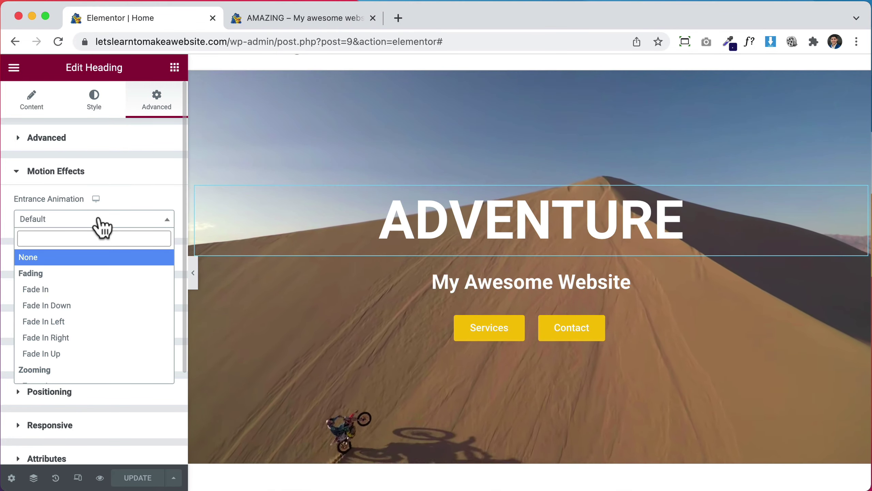
scroll(91, 351, down, 3)
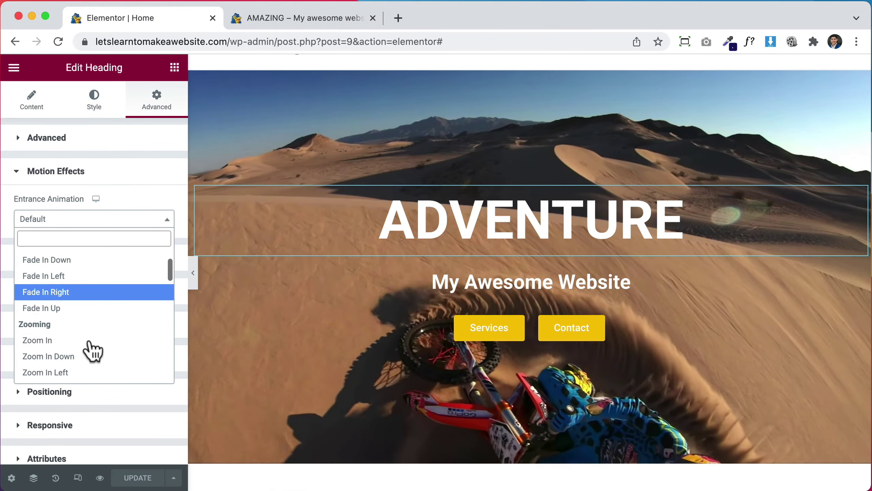
click(74, 309)
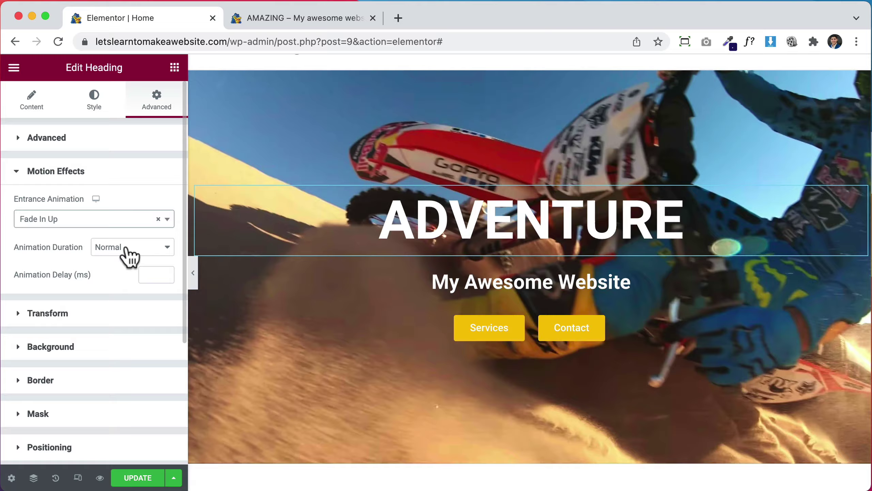
Try the Slow and Fast durations for the "ADVENTURE" heading's entrance animation and settle on Slow
click(124, 247)
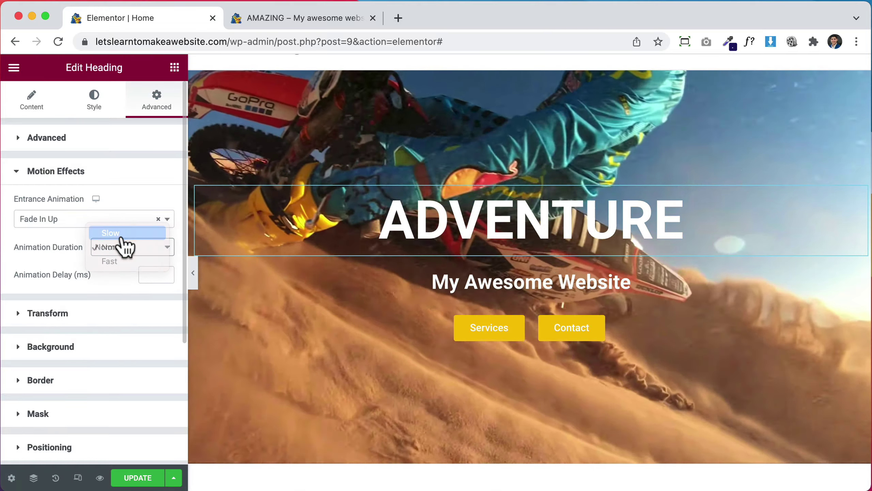
click(122, 237)
click(133, 255)
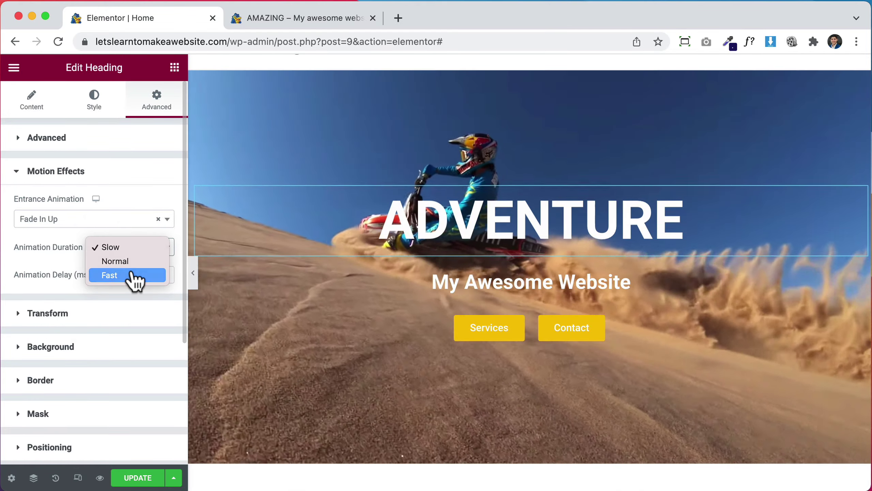
click(134, 275)
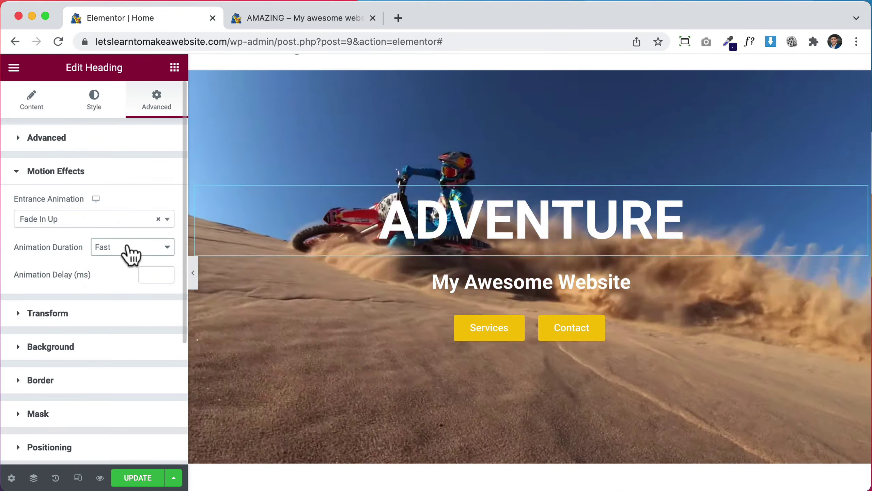
click(129, 250)
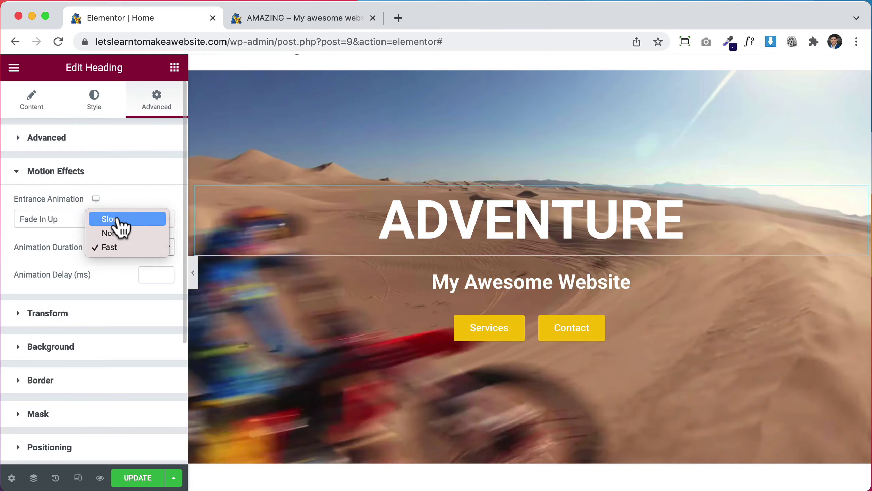
click(121, 220)
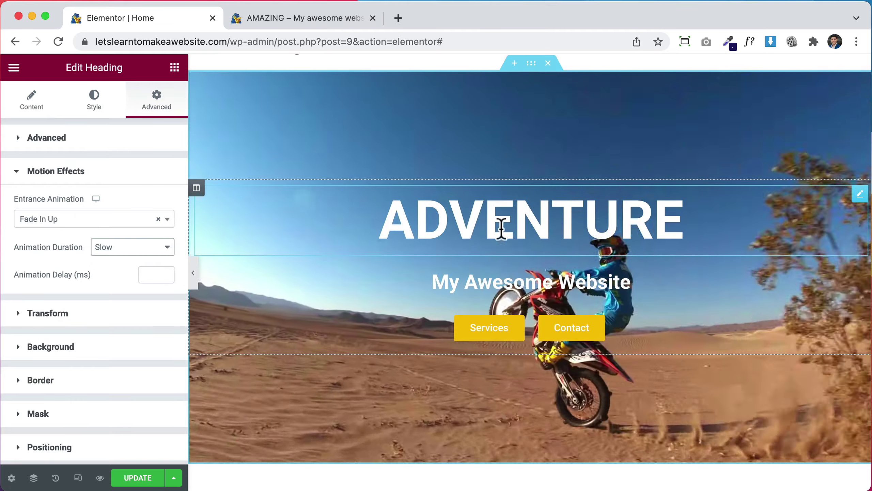
Give the column with the motocross image the Fade In Left entrance animation
scroll(667, 234, down, 7)
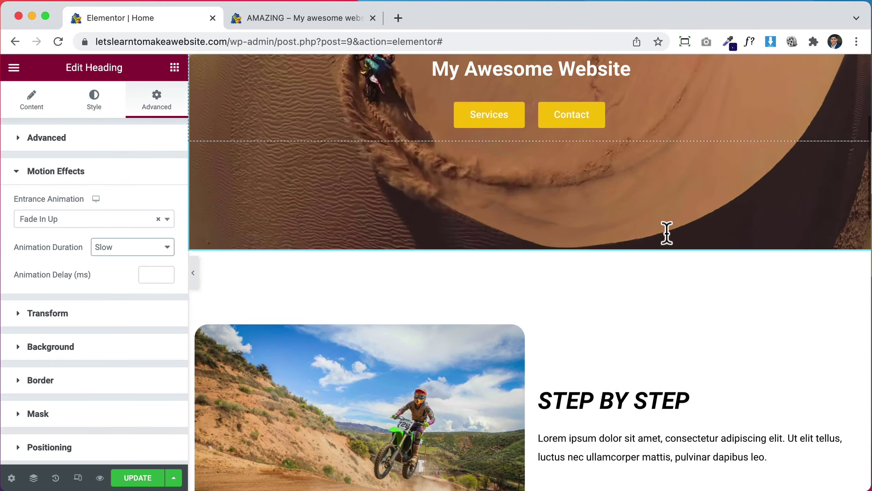
scroll(671, 230, down, 4)
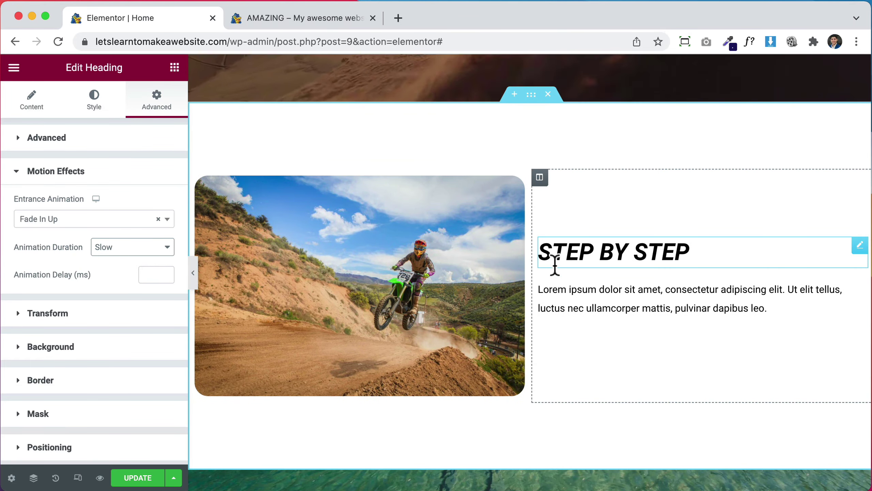
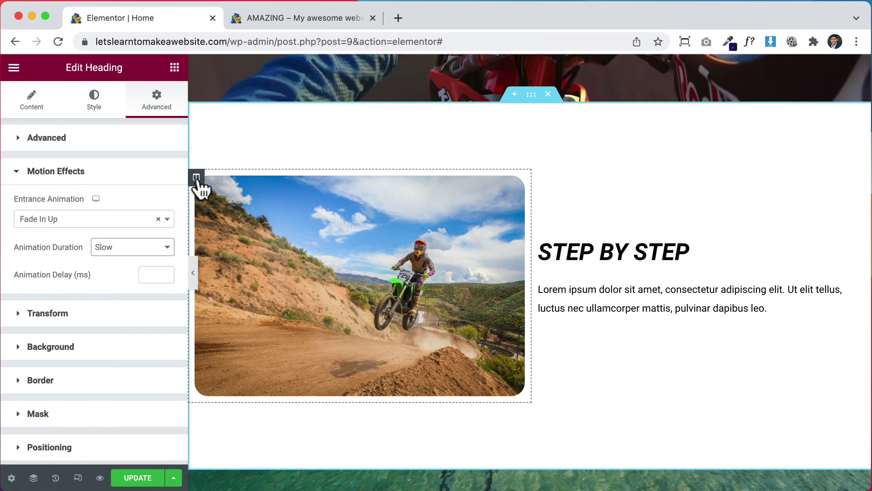
click(197, 179)
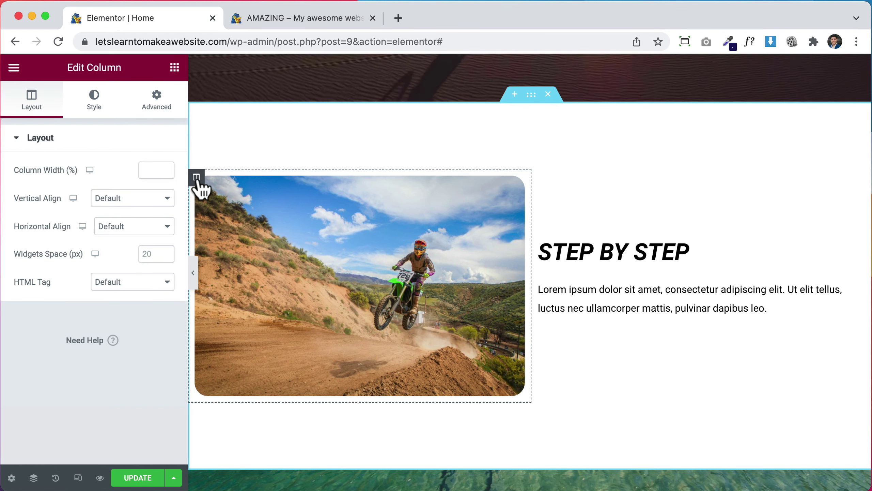
click(162, 116)
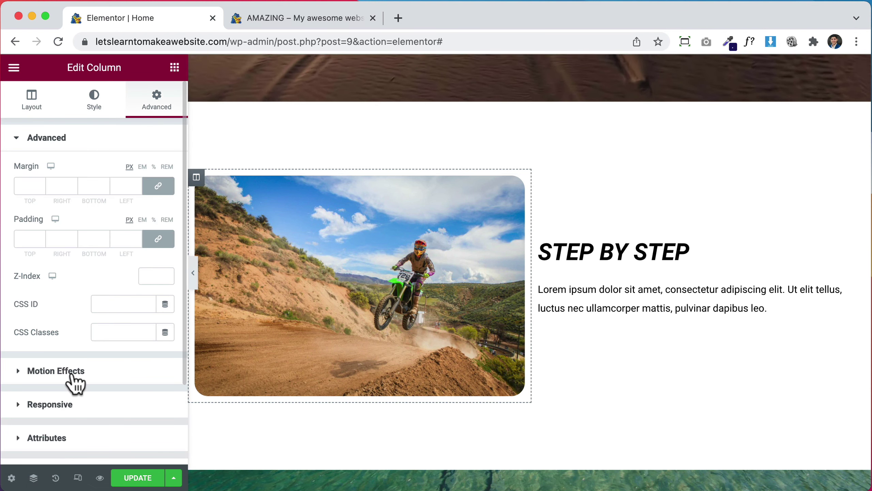
click(56, 371)
click(56, 220)
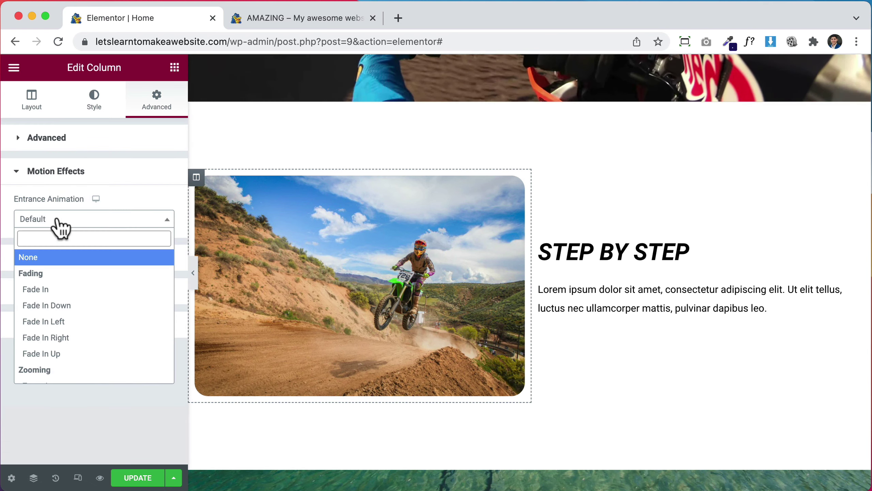
click(78, 323)
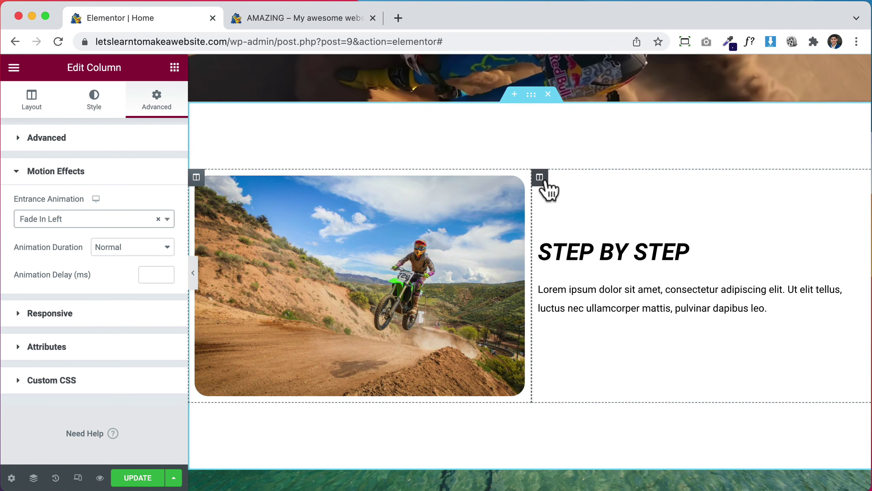
Give the column with the "STEP BY STEP" heading and text the Fade In Right entrance animation
click(540, 177)
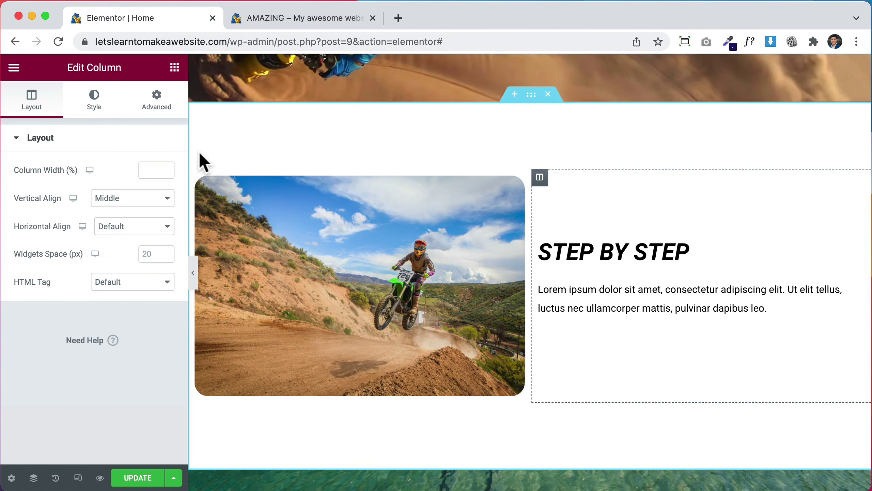
click(158, 113)
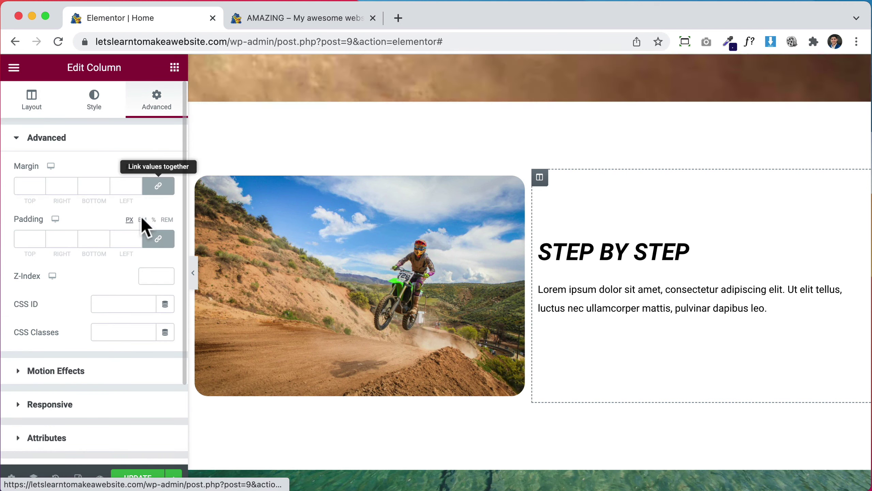
click(57, 371)
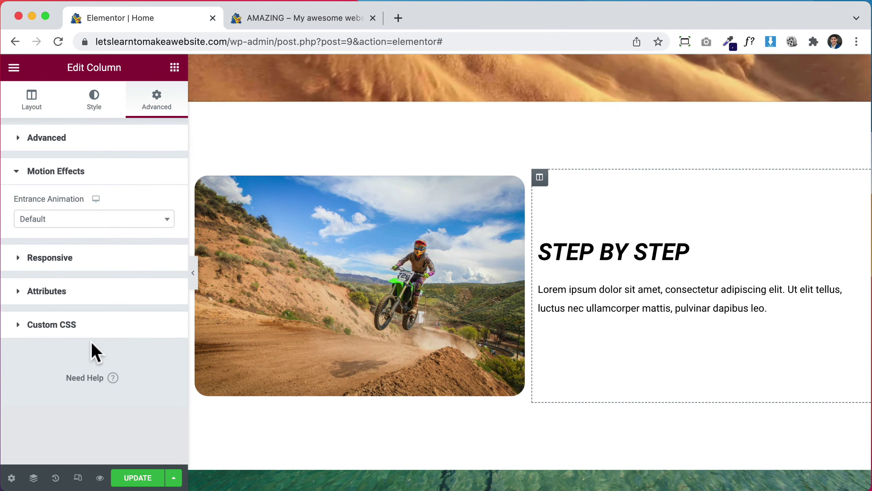
click(70, 221)
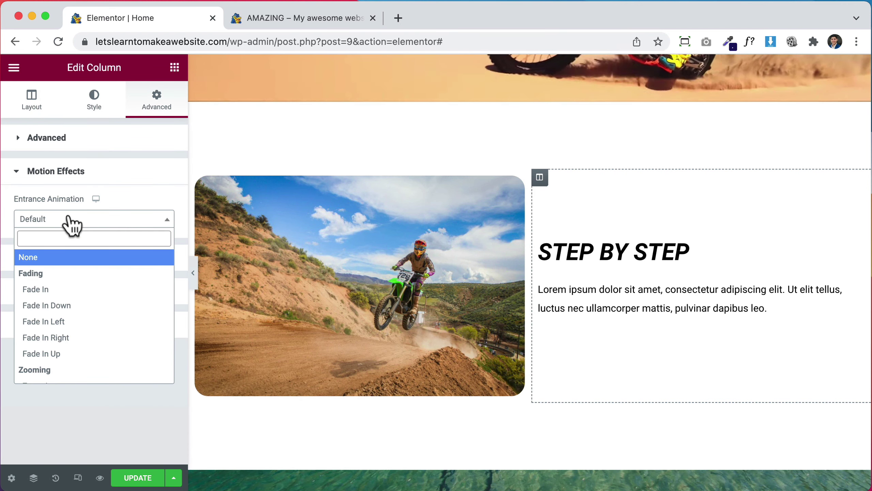
click(87, 337)
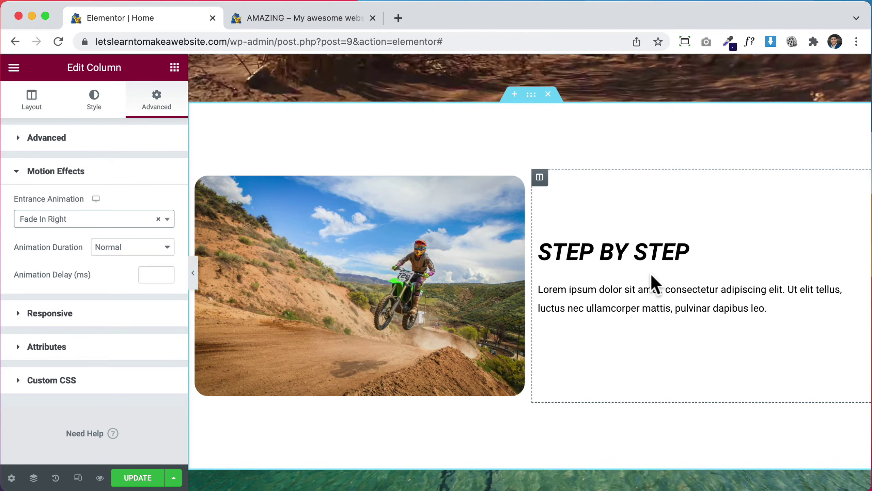
Give the Contact Us section the Fade In Up entrance animation and update the page
scroll(653, 279, down, 10)
scroll(651, 273, down, 8)
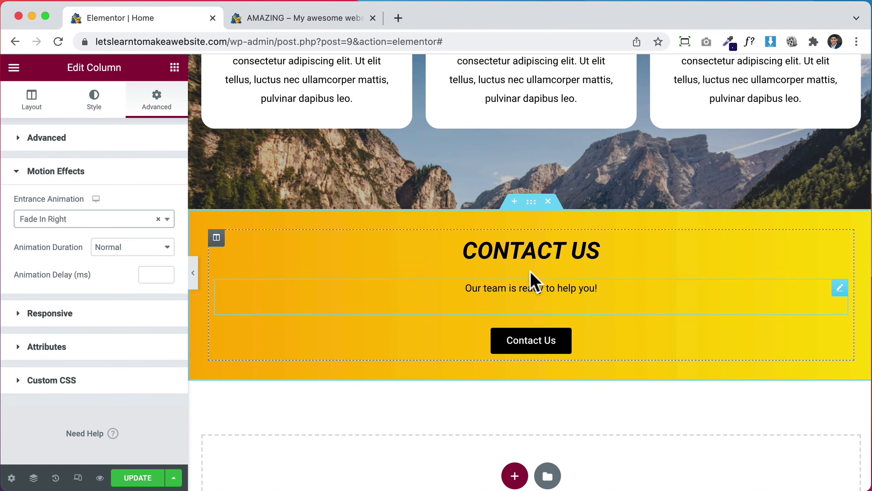
click(532, 203)
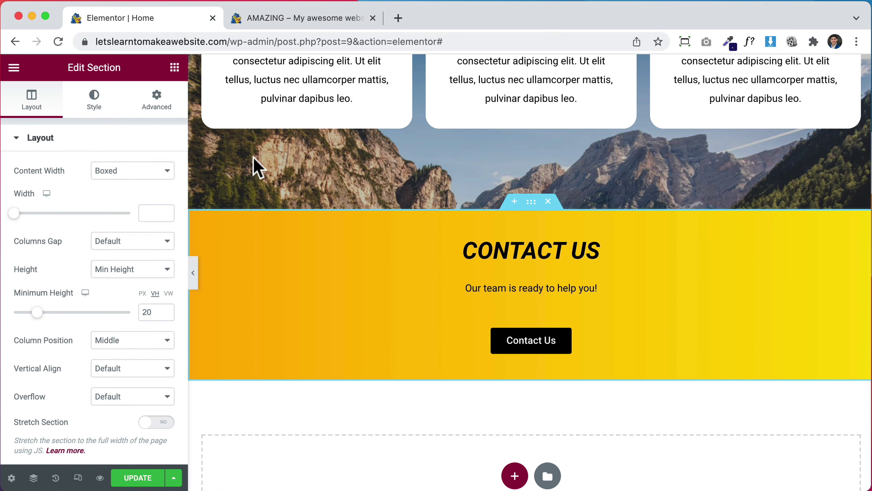
click(164, 115)
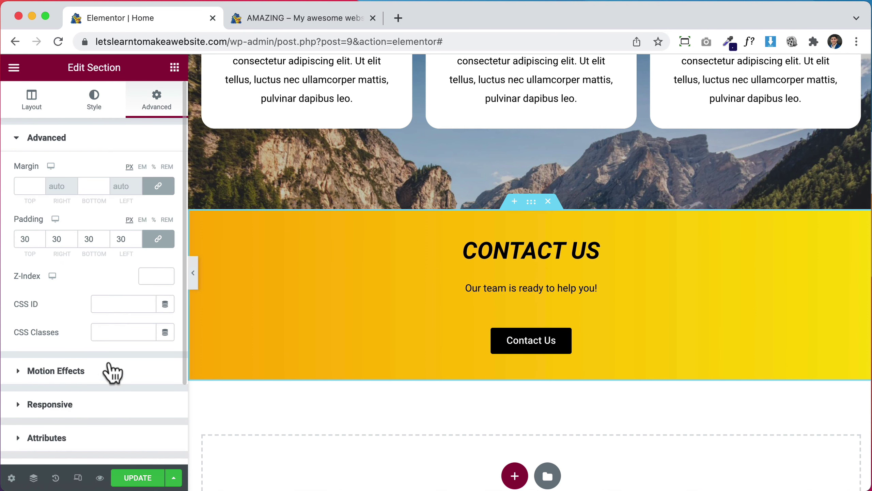
click(82, 377)
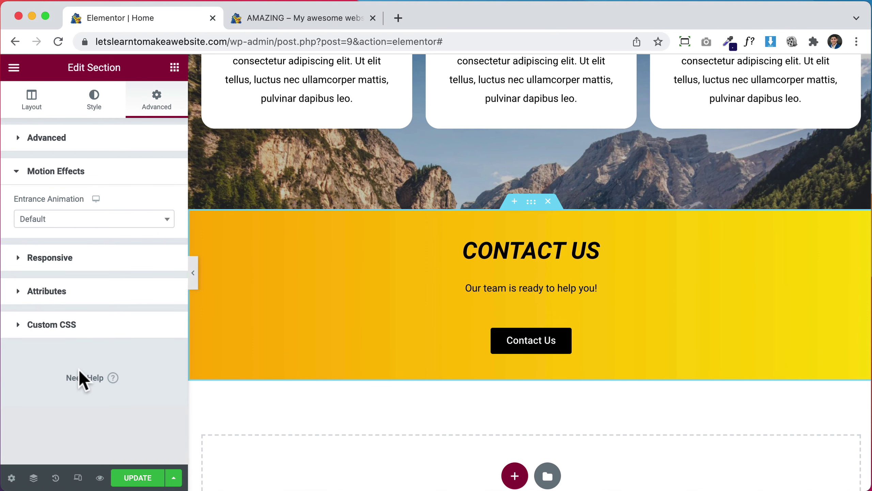
click(50, 220)
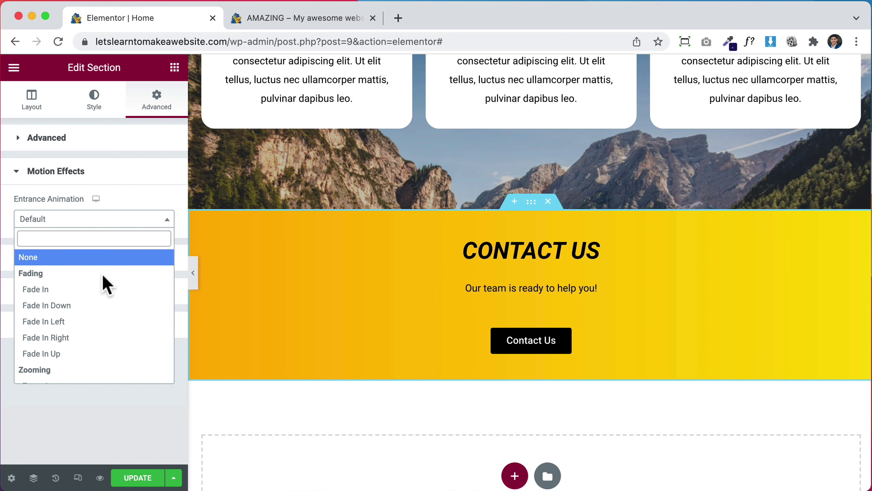
click(95, 354)
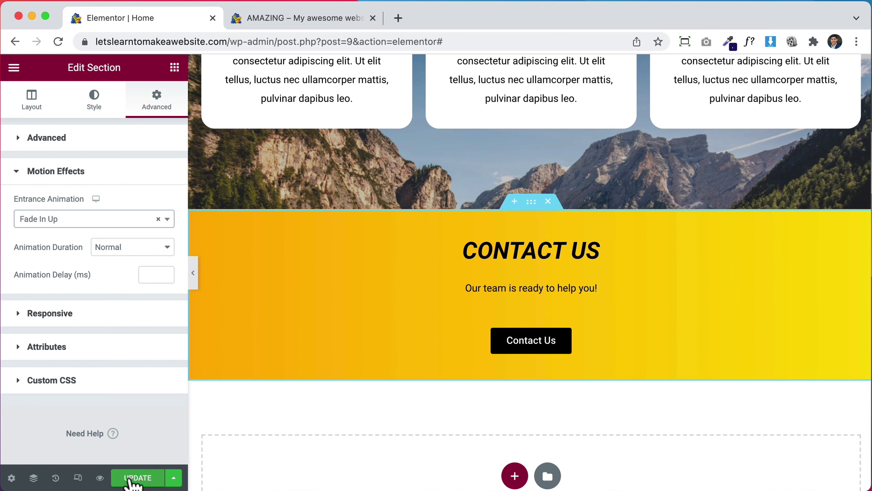
click(131, 478)
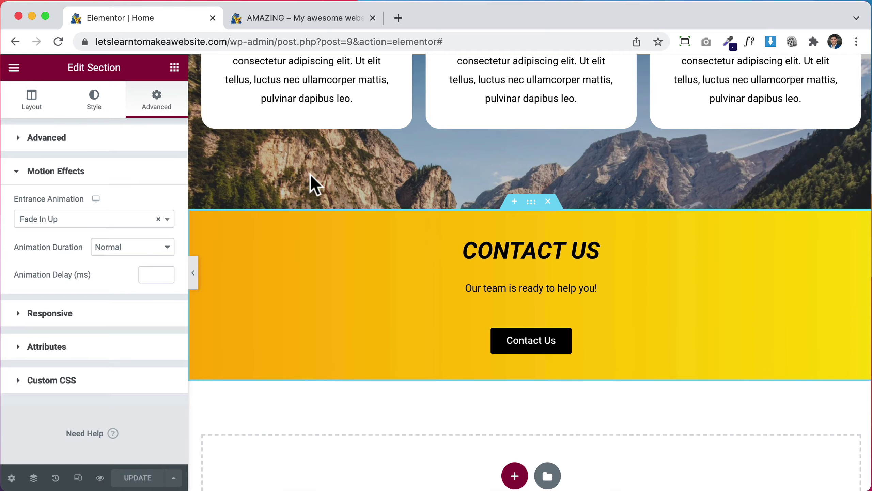
Reload the home page preview in the other browser tab and examine the entrance animations down to the Contact Us section
click(324, 26)
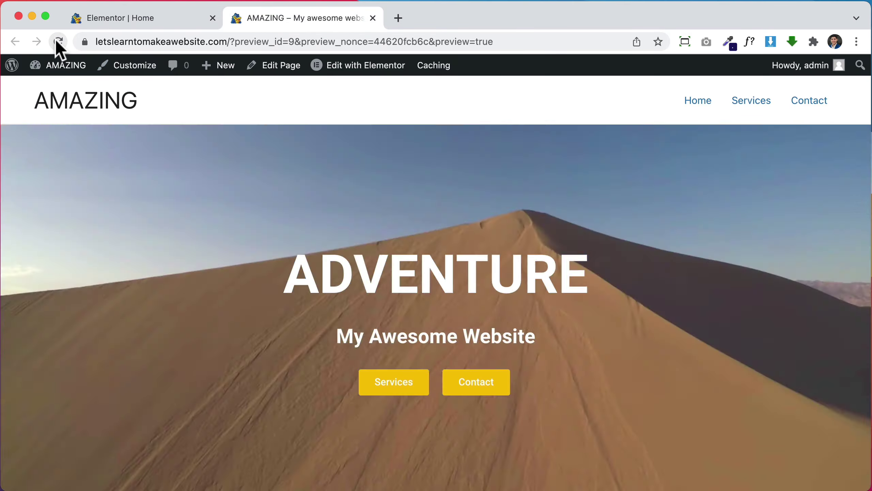
click(57, 42)
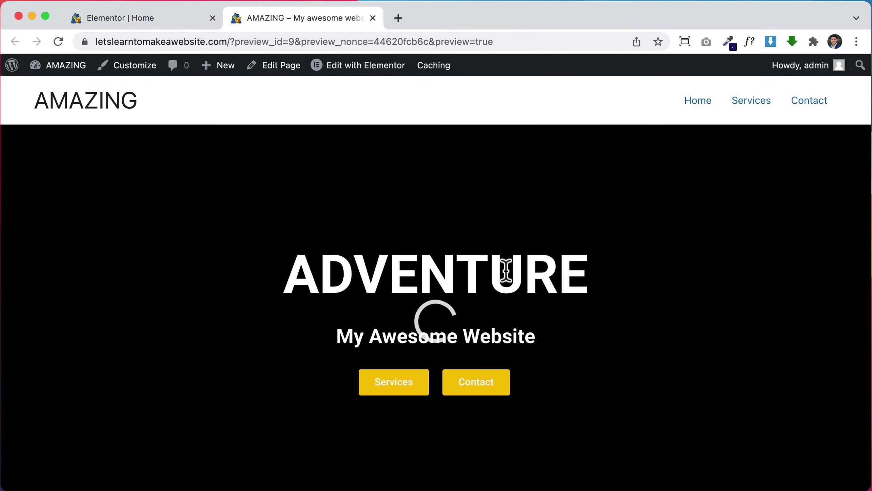
scroll(568, 287, down, 10)
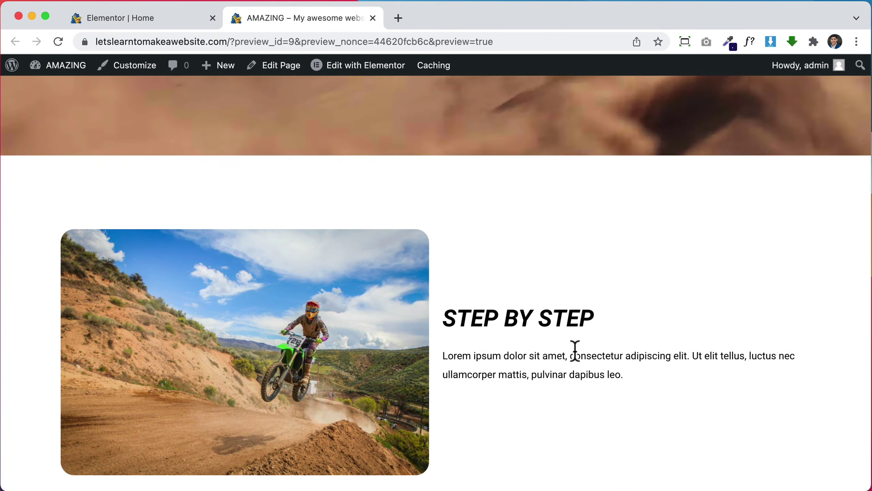
scroll(575, 351, down, 5)
scroll(576, 351, down, 15)
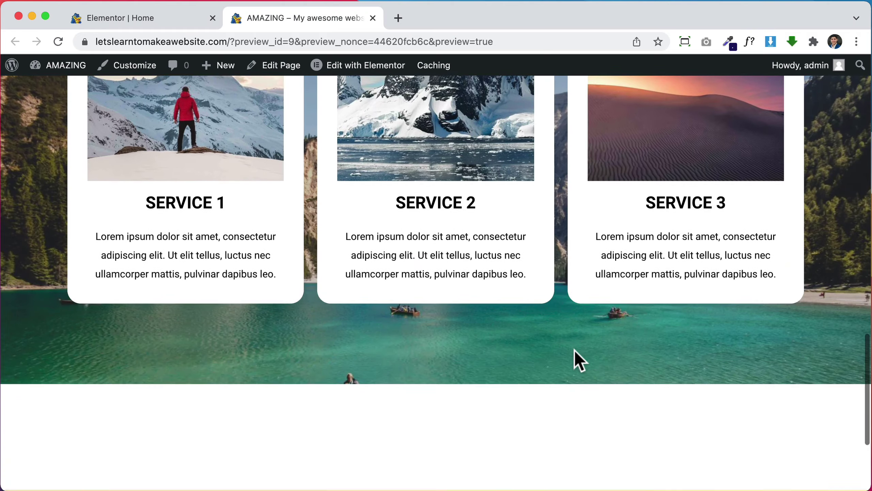
scroll(574, 350, down, 2)
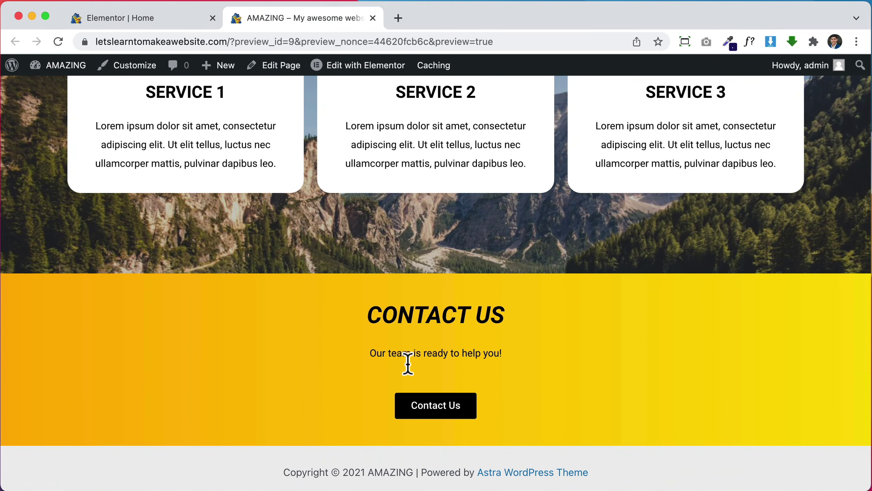
scroll(600, 258, up, 15)
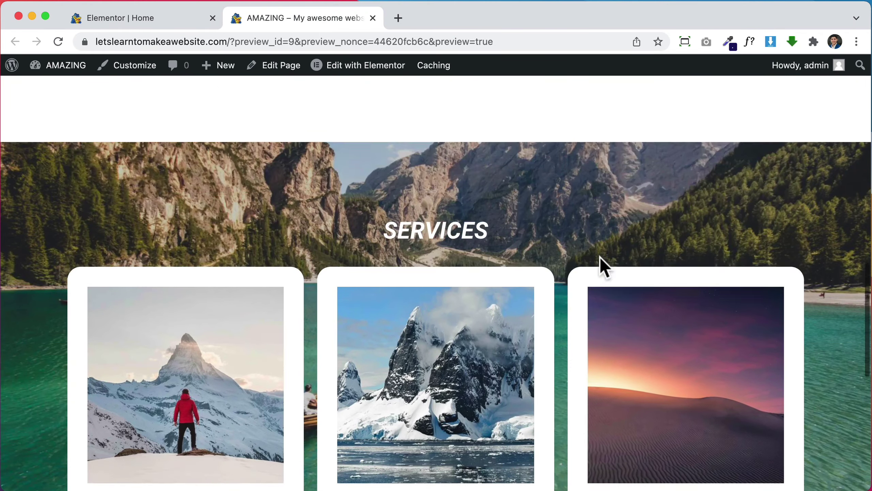
scroll(602, 259, up, 8)
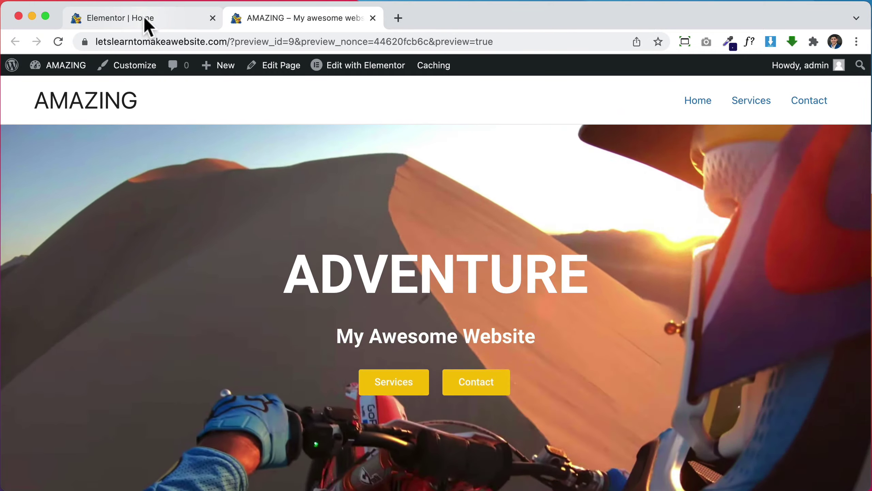
Switch the Elementor editor to the mobile responsive view and review the home page's layout from the hero to the Contact Us section
click(143, 18)
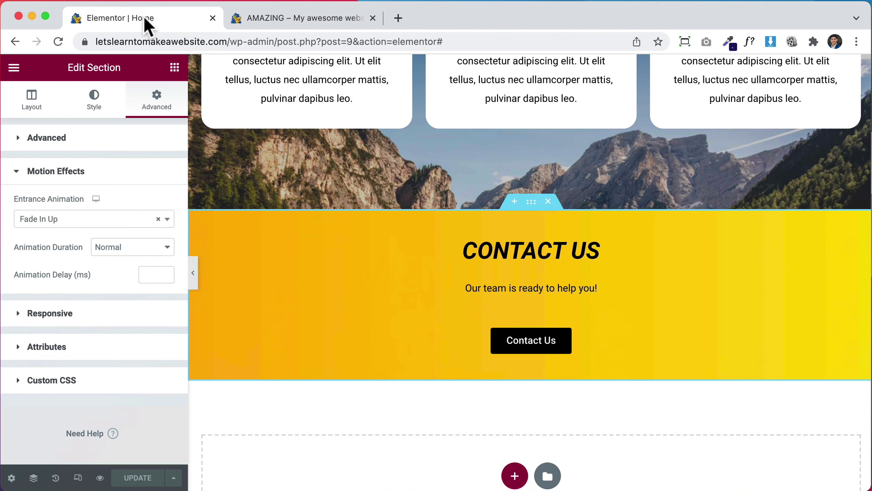
scroll(619, 203, up, 15)
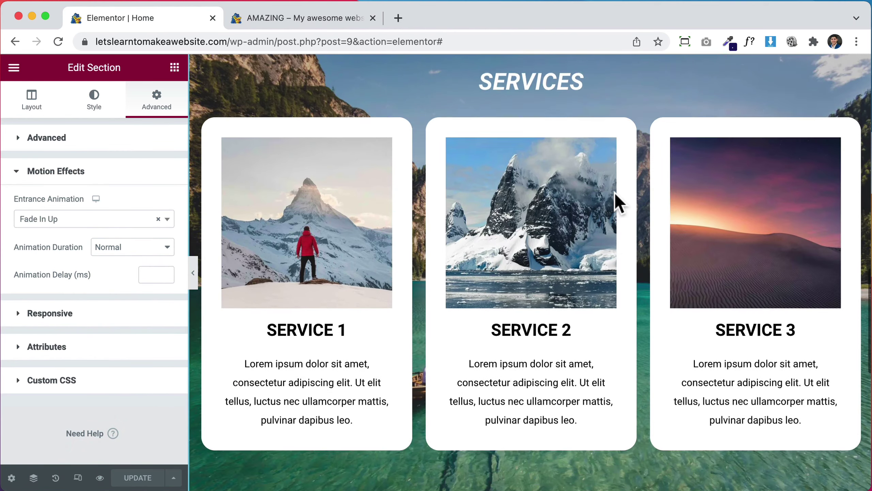
scroll(614, 193, up, 8)
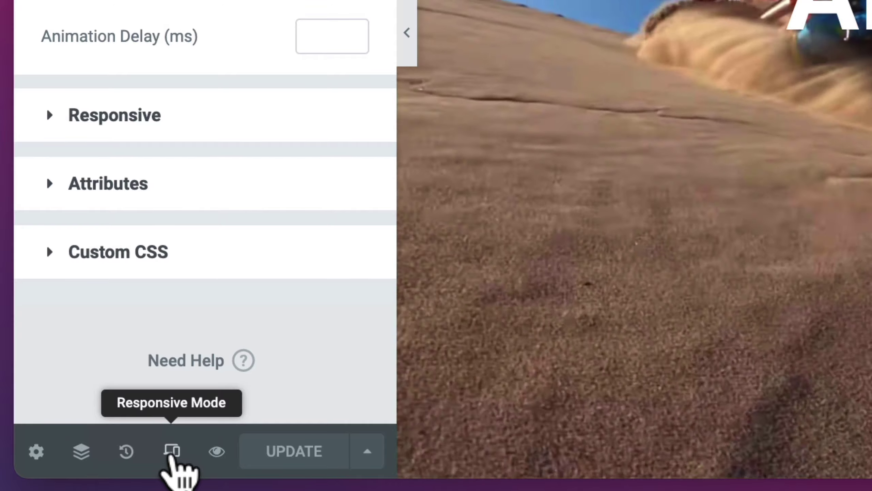
click(171, 455)
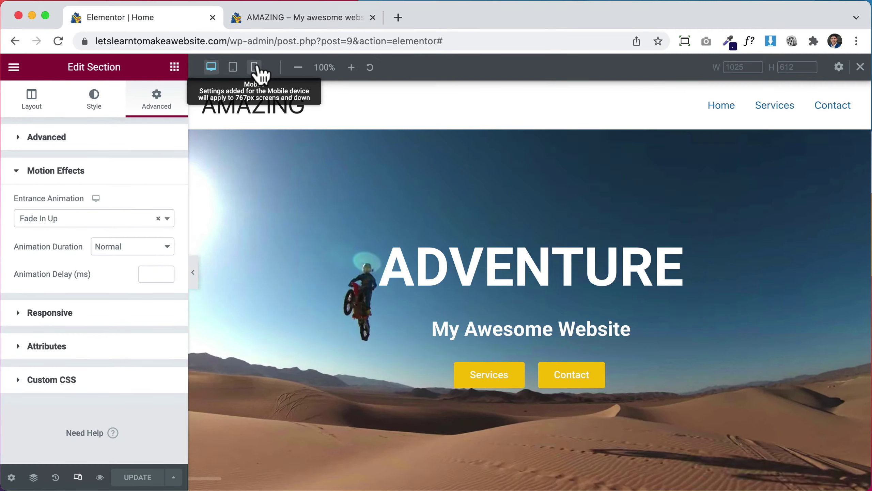
click(316, 123)
scroll(483, 124, down, 15)
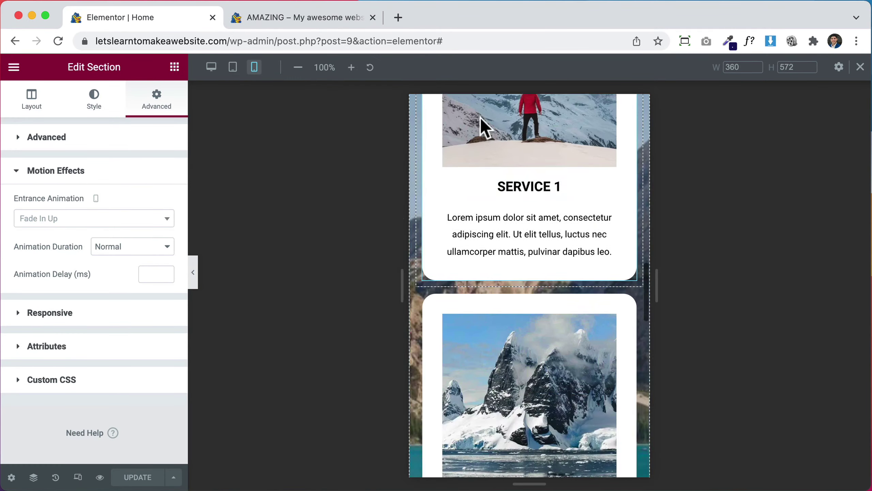
scroll(521, 157, up, 15)
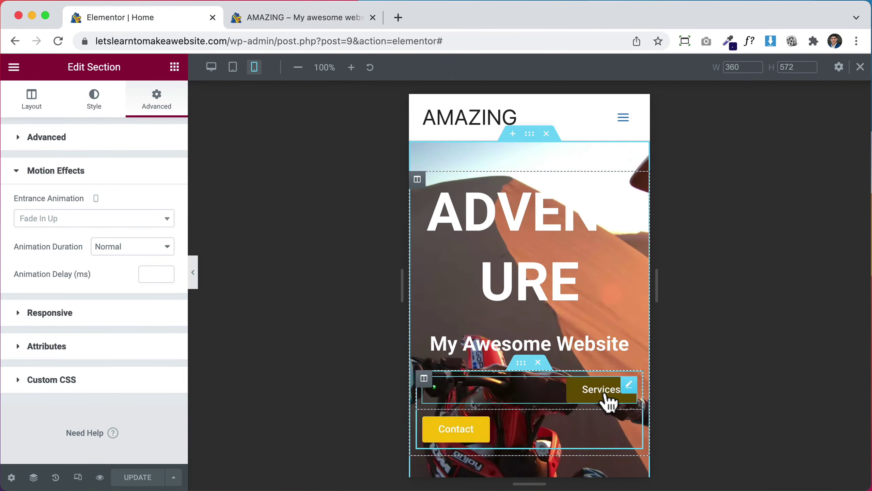
scroll(539, 443, down, 10)
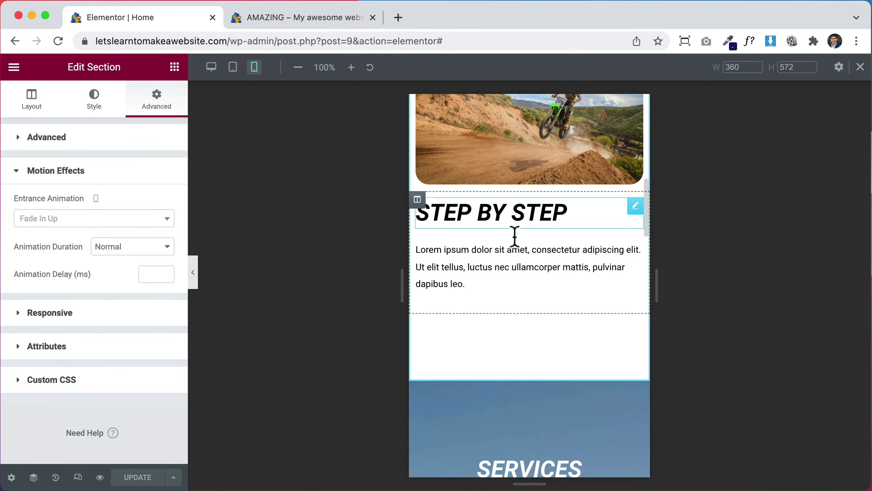
scroll(512, 311, down, 10)
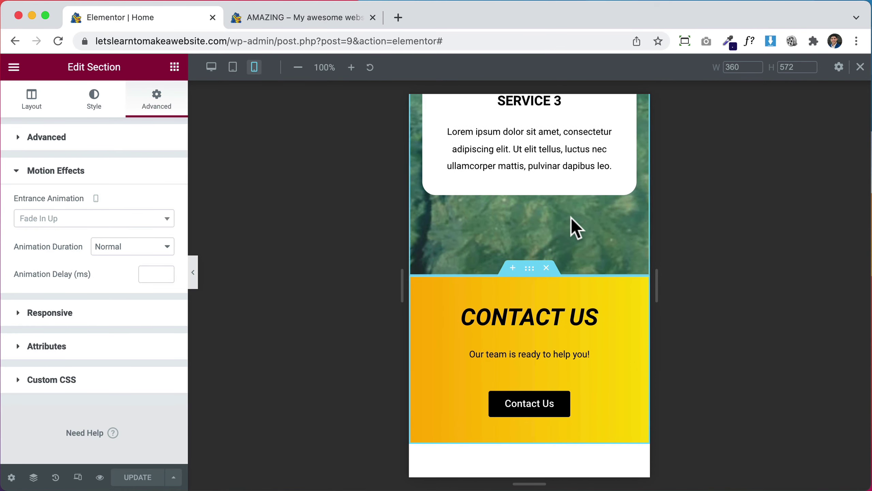
scroll(576, 228, up, 10)
scroll(576, 228, up, 10)
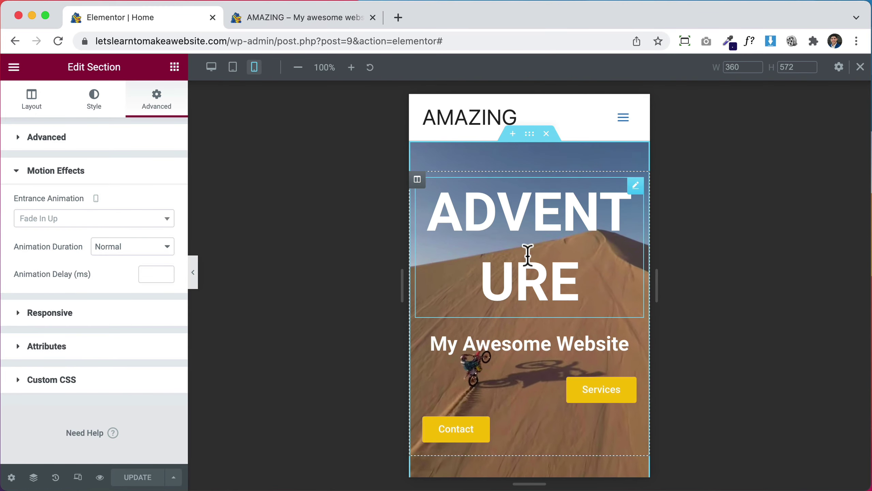
Set the "ADVENTURE" heading's font size to 45 px for mobile
click(599, 204)
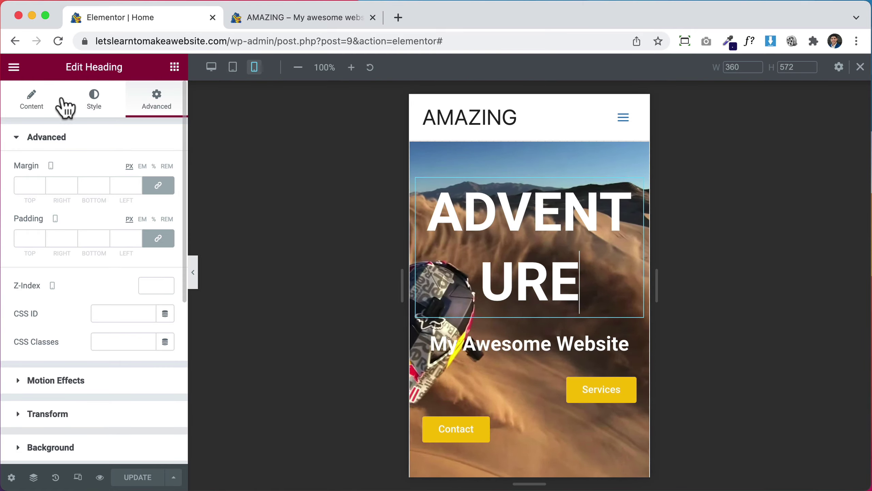
click(95, 100)
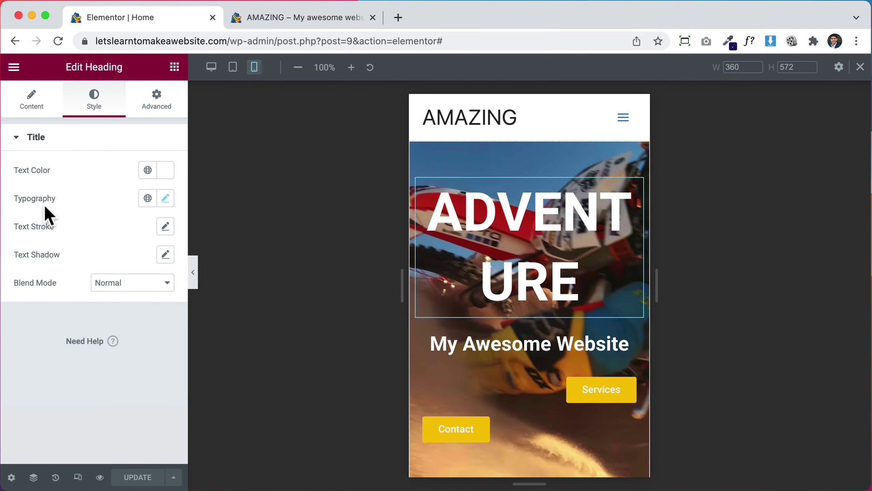
click(166, 198)
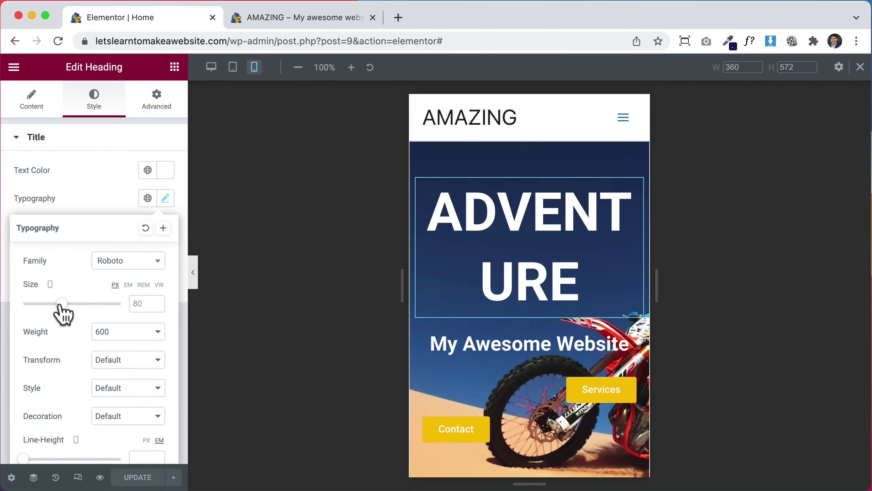
drag(60, 305, 52, 305)
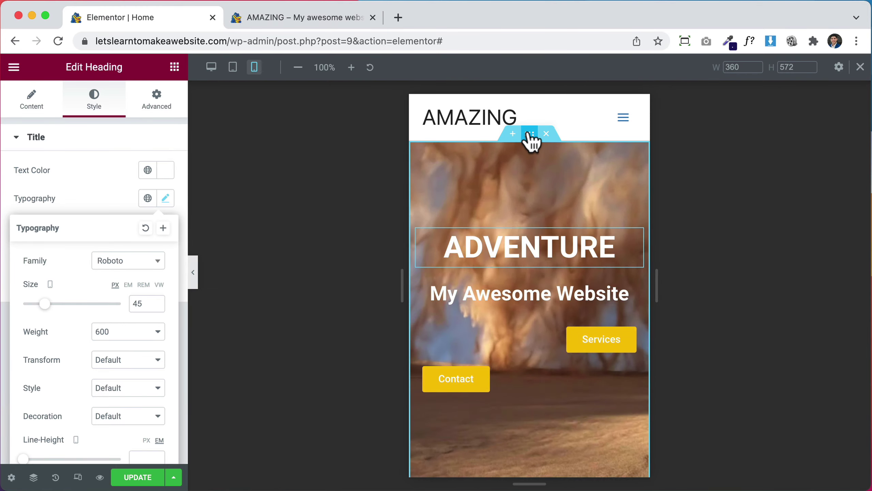
Set the dunes-1.jpg image from the media library as the background fallback for the hero section's video
click(532, 134)
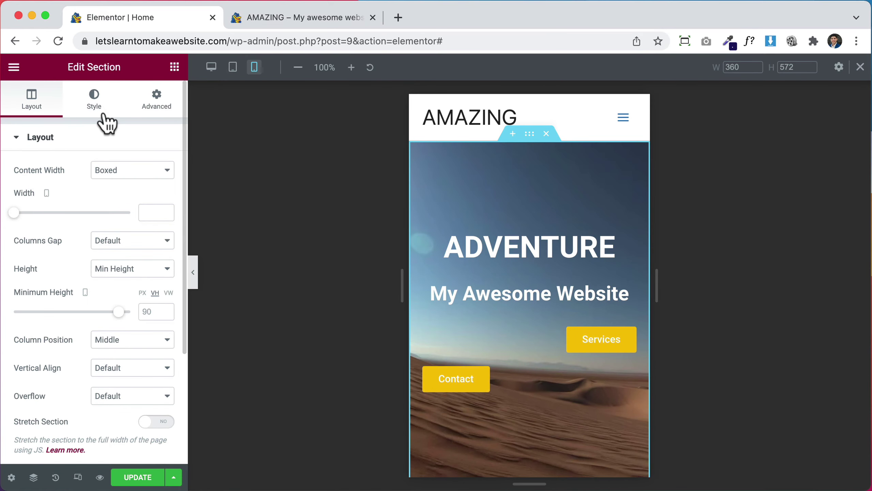
click(100, 112)
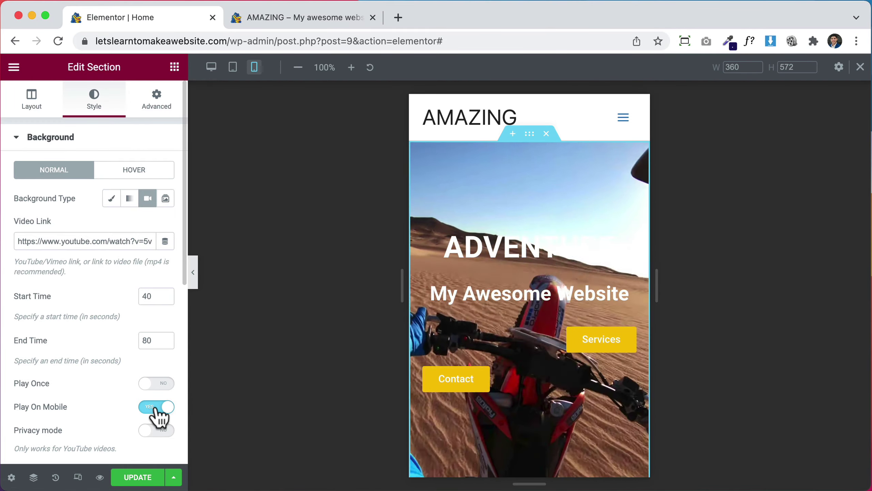
scroll(119, 285, down, 4)
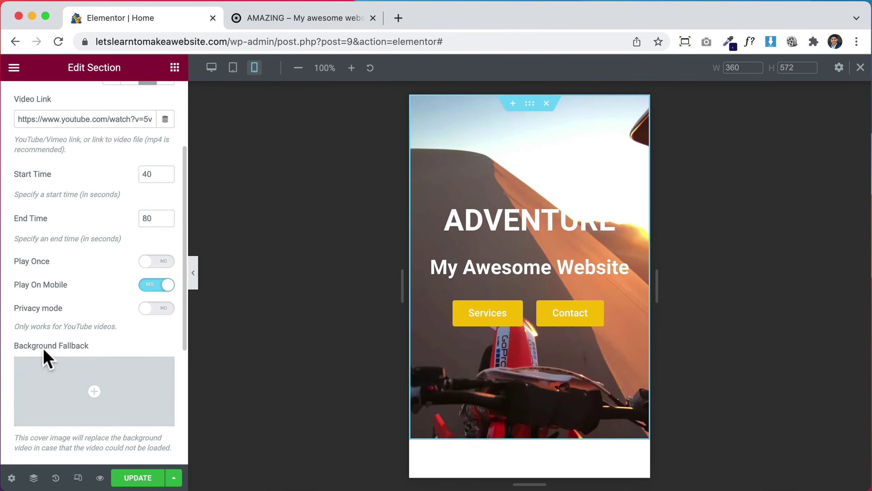
mouse_move(113, 366)
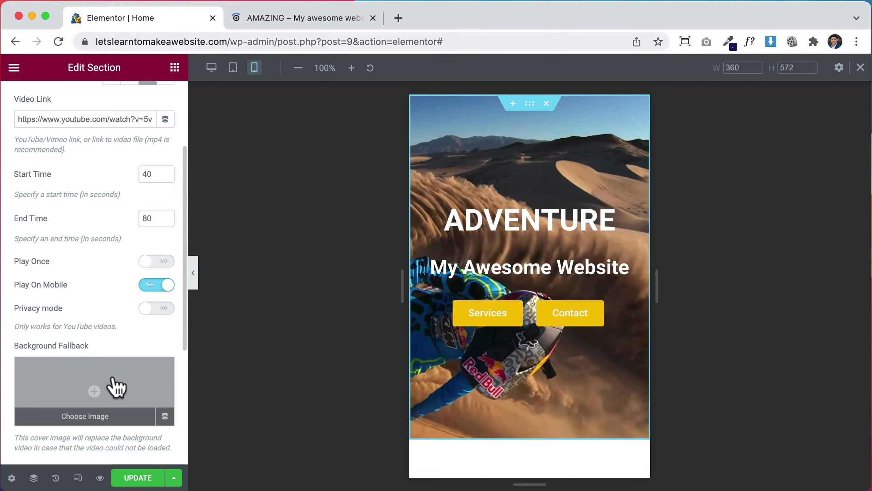
click(98, 392)
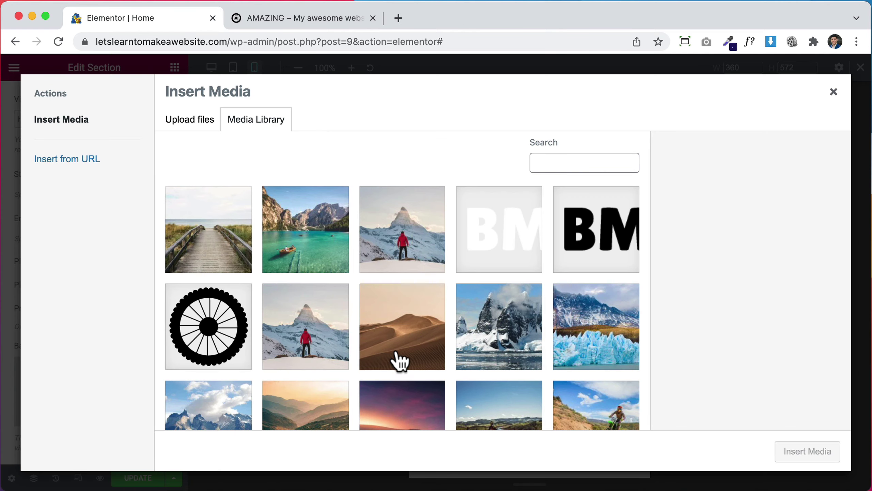
click(400, 359)
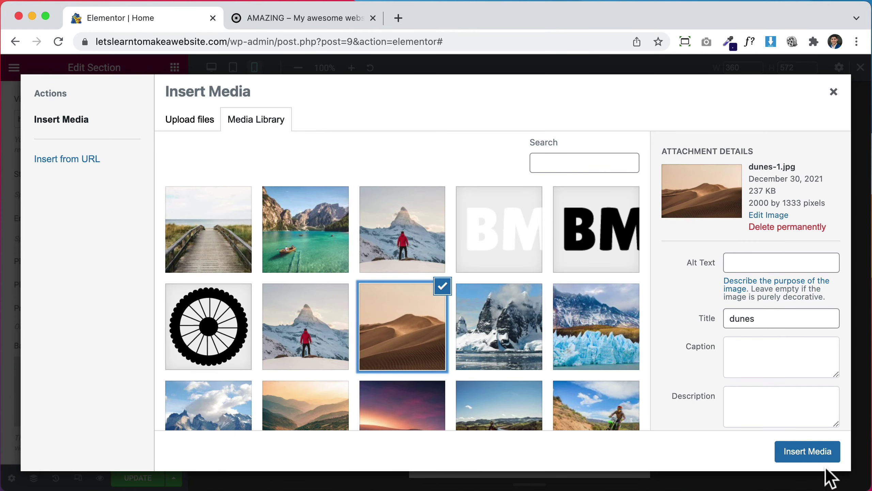
click(807, 451)
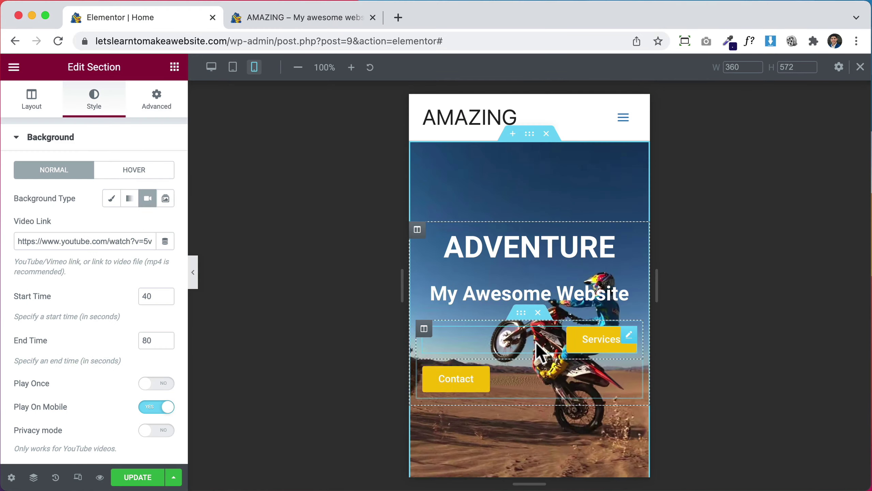
Set the width of the hero's Services and Contact button columns to 50% each for mobile
scroll(542, 368, down, 2)
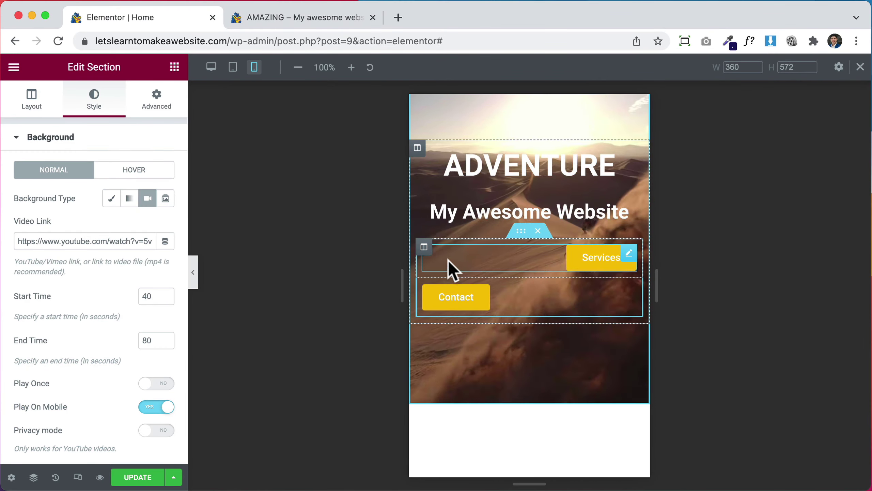
click(424, 248)
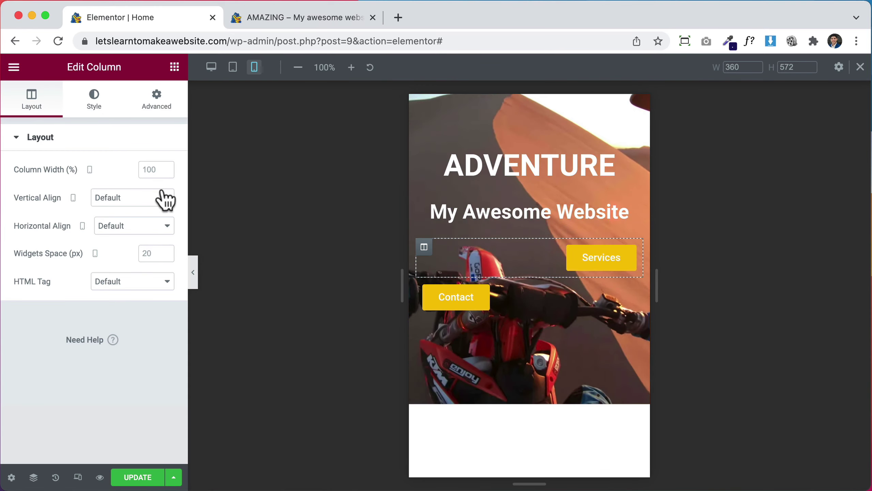
click(148, 169)
text(50)
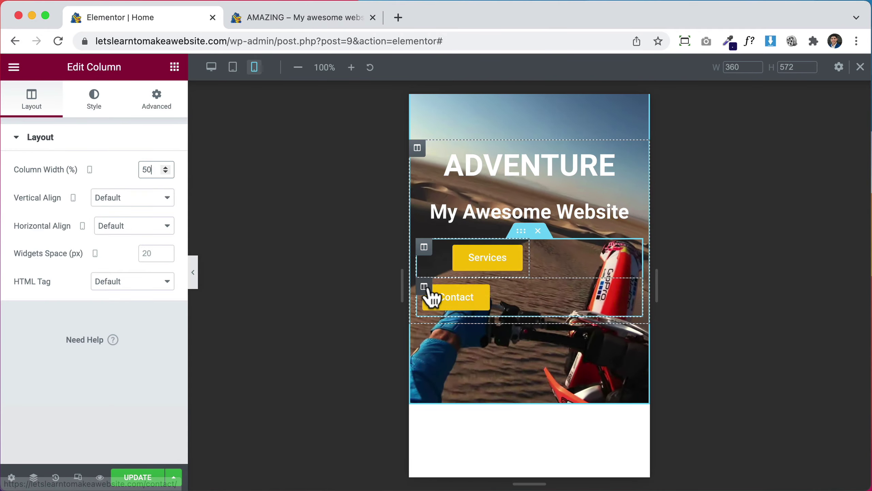
click(424, 286)
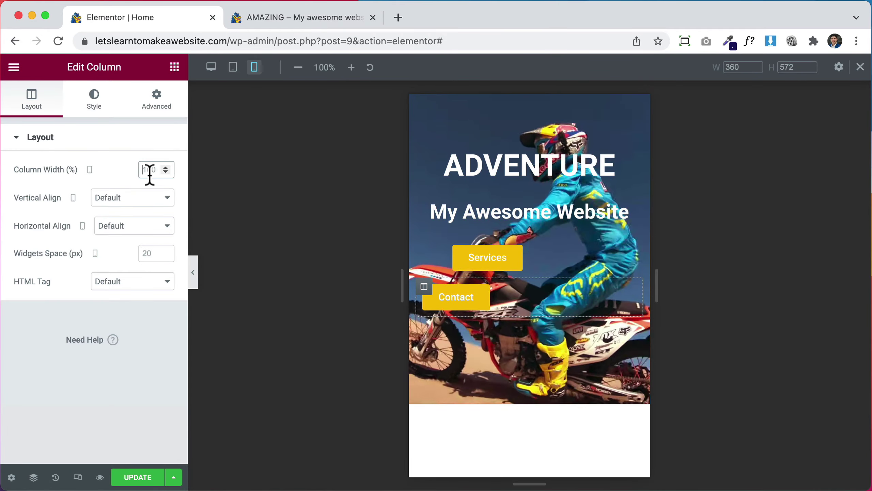
text(50)
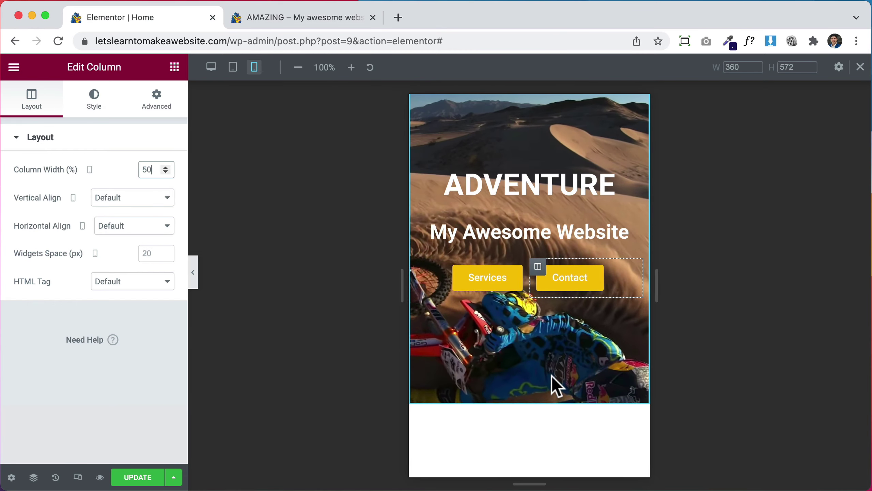
Center the "STEP BY STEP" heading and the paragraph beneath it for mobile
scroll(555, 385, down, 10)
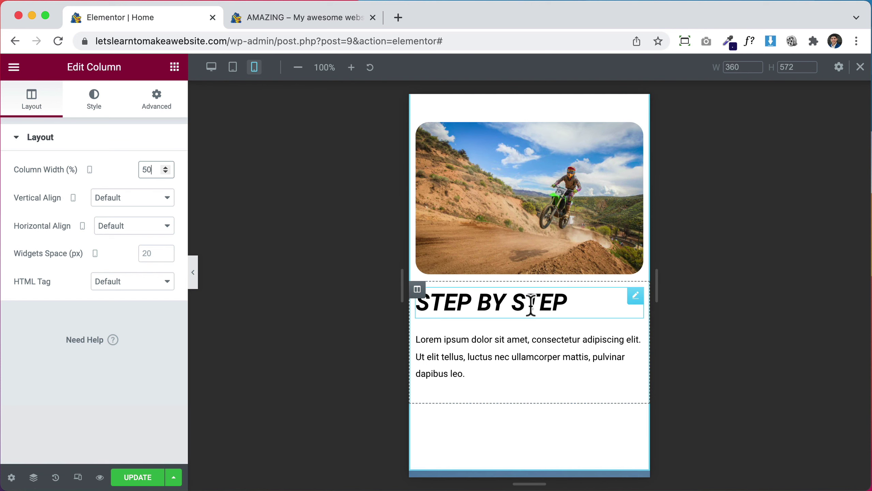
click(531, 304)
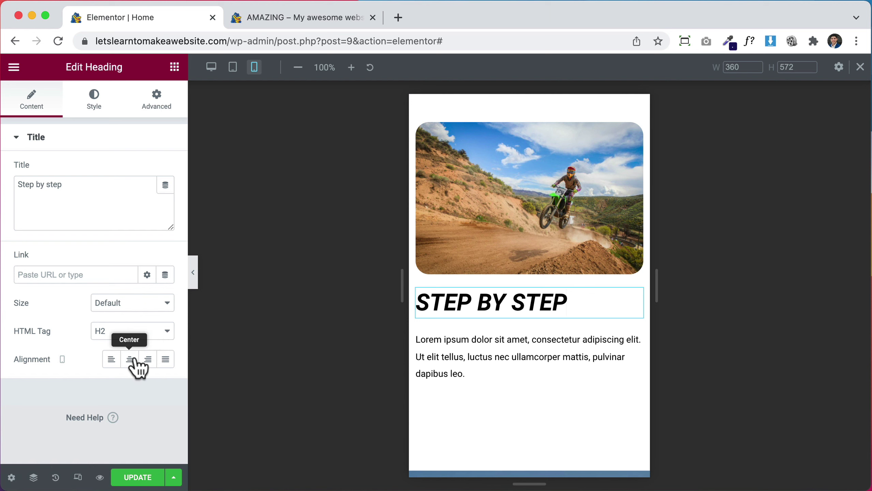
click(130, 359)
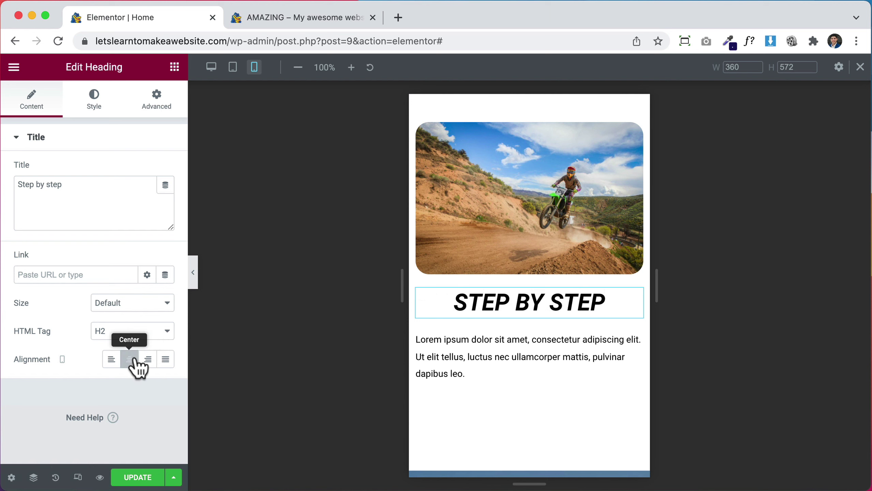
click(482, 356)
click(91, 110)
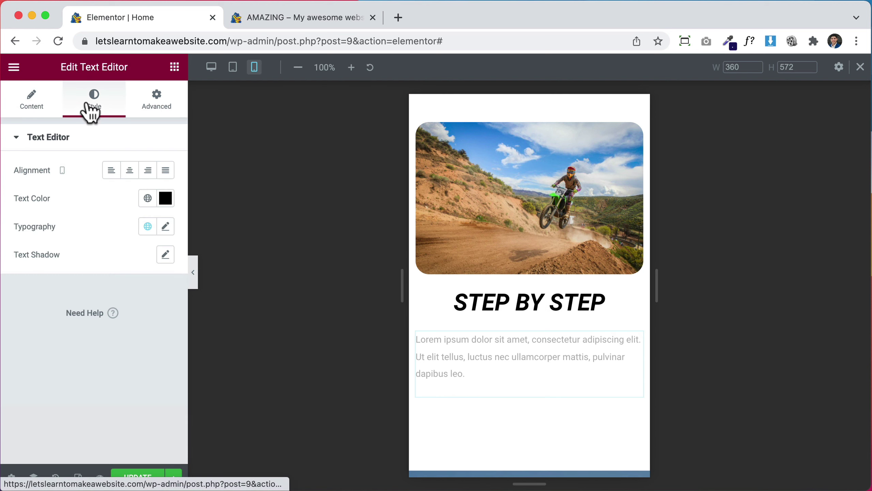
click(130, 172)
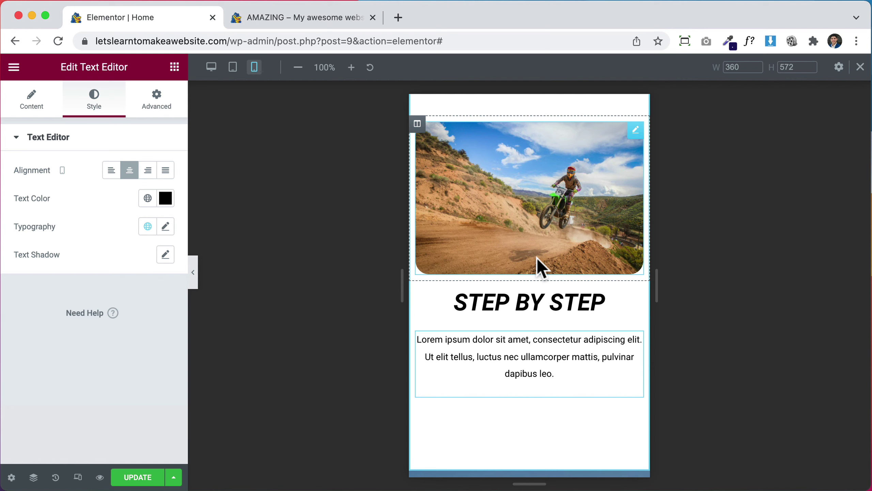
Review the mobile layout down to the Contact Us section, and check the desktop layout from there back up to the hero
scroll(541, 268, down, 15)
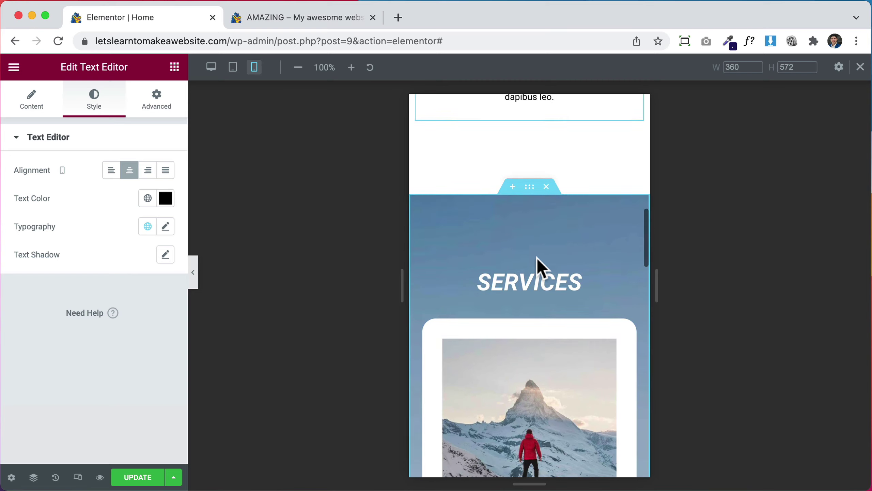
scroll(540, 268, down, 15)
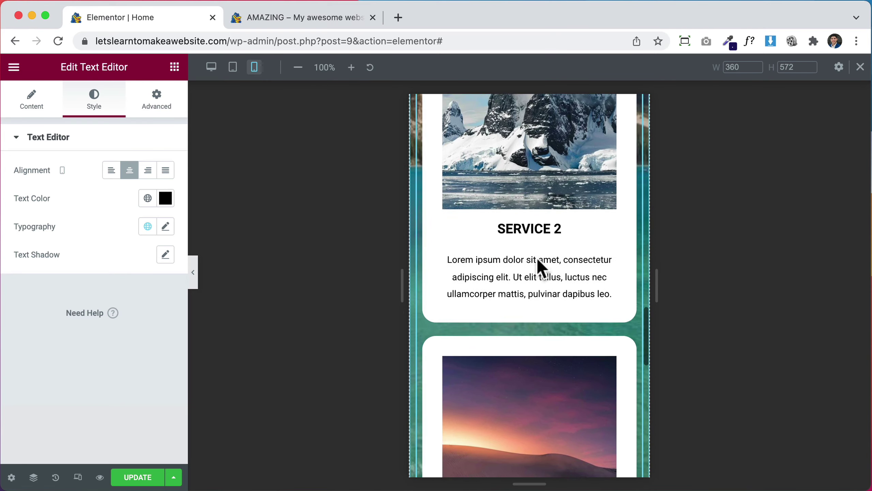
scroll(537, 258, down, 10)
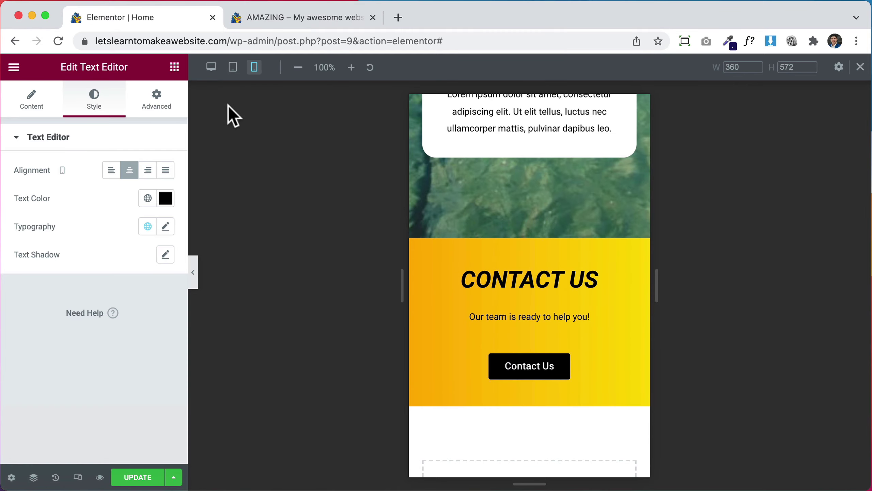
click(212, 67)
scroll(448, 165, up, 15)
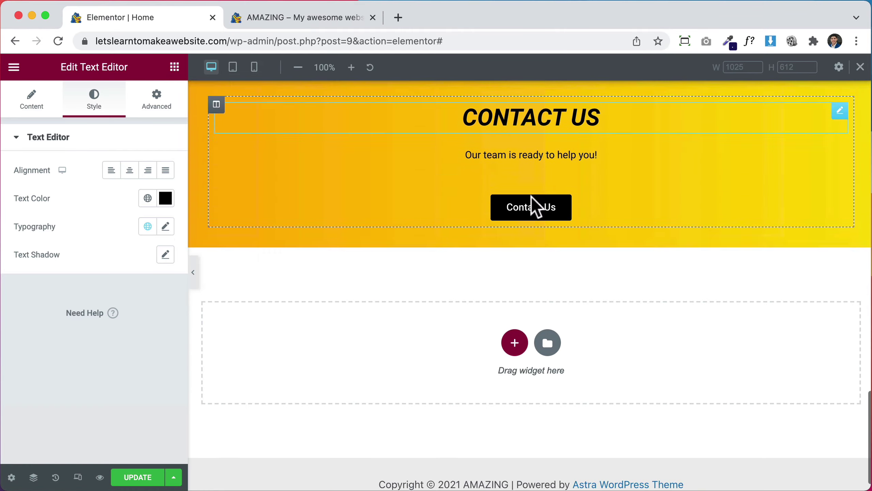
scroll(592, 234, up, 8)
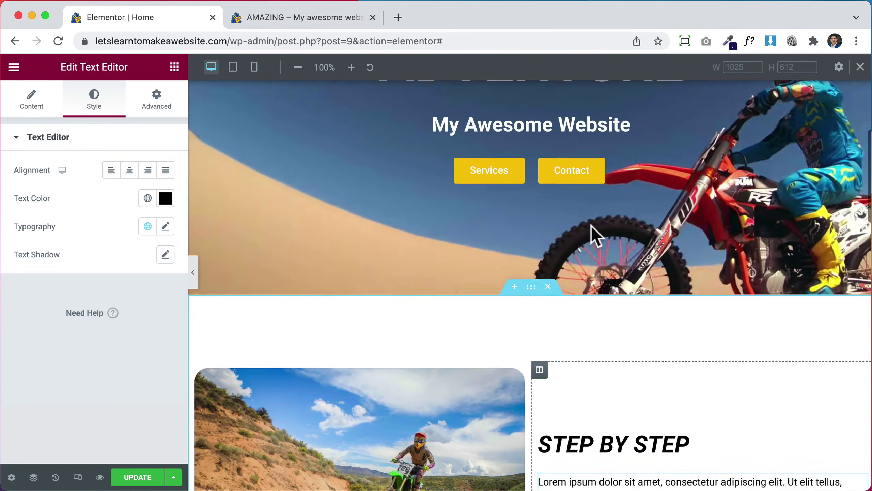
scroll(592, 227, up, 2)
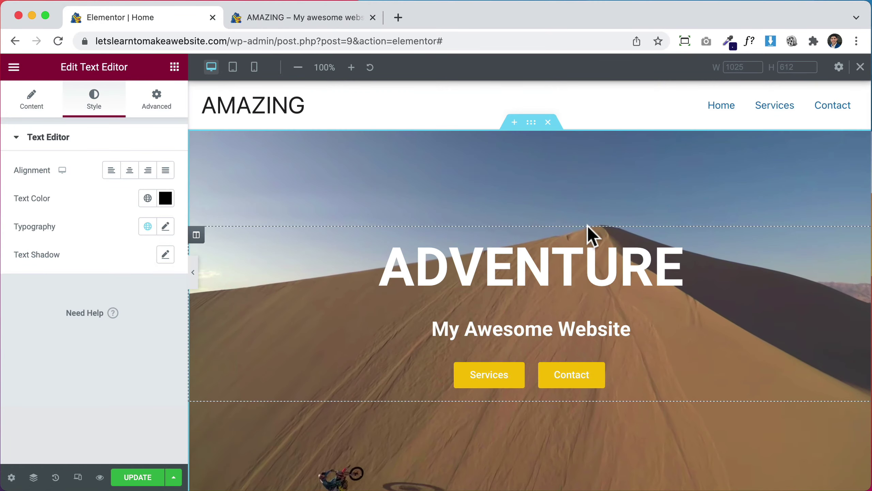
Switch the editor to the tablet responsive view and review the home page's layout from the hero to the footer
click(234, 67)
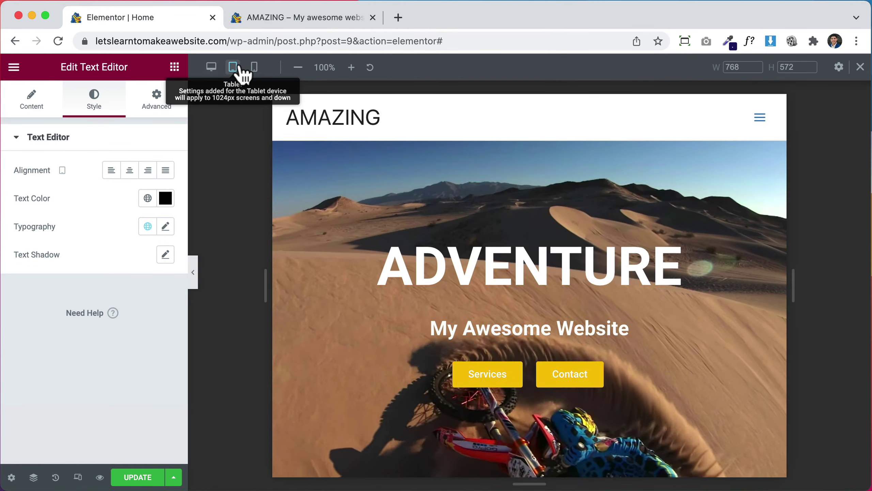
scroll(735, 278, down, 10)
scroll(752, 343, down, 10)
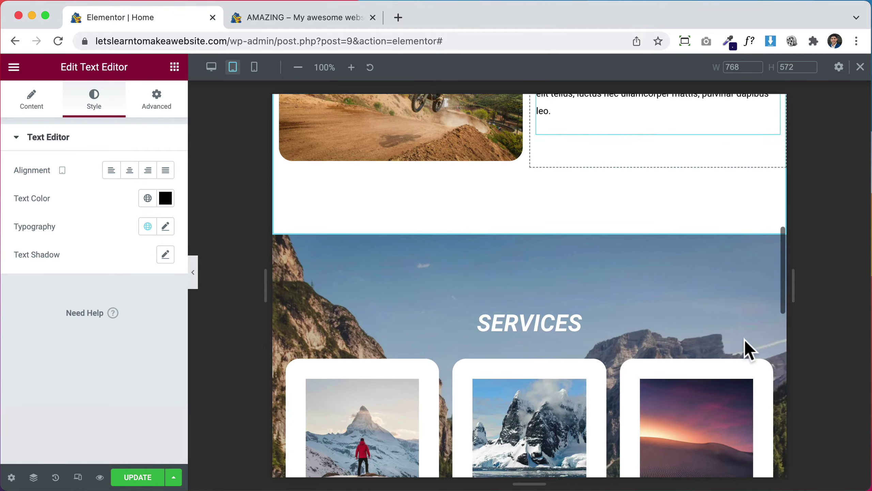
scroll(750, 332, down, 3)
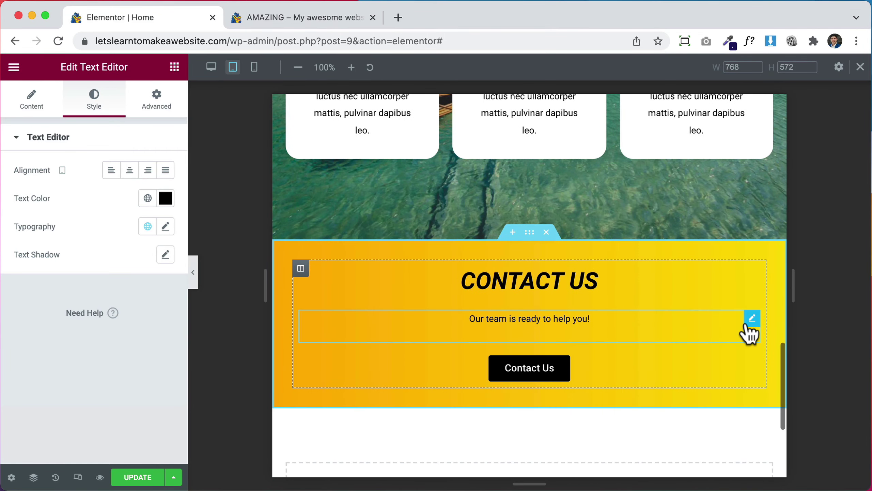
scroll(750, 333, up, 20)
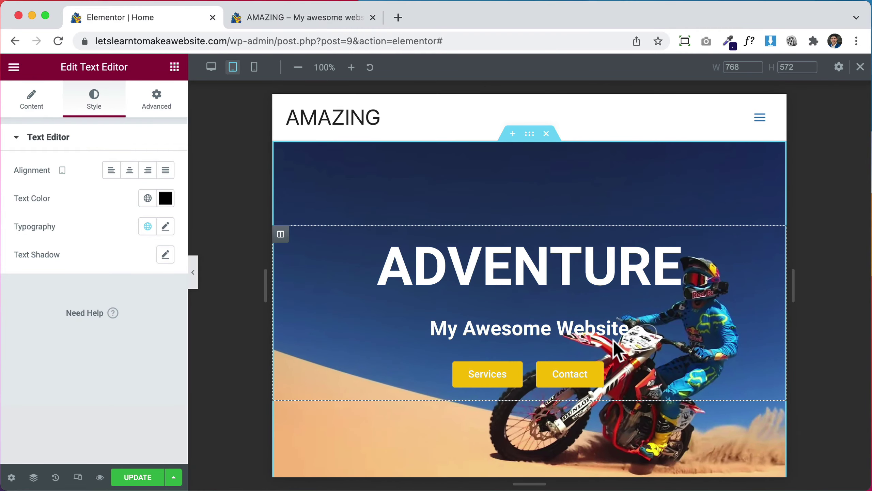
scroll(614, 341, down, 20)
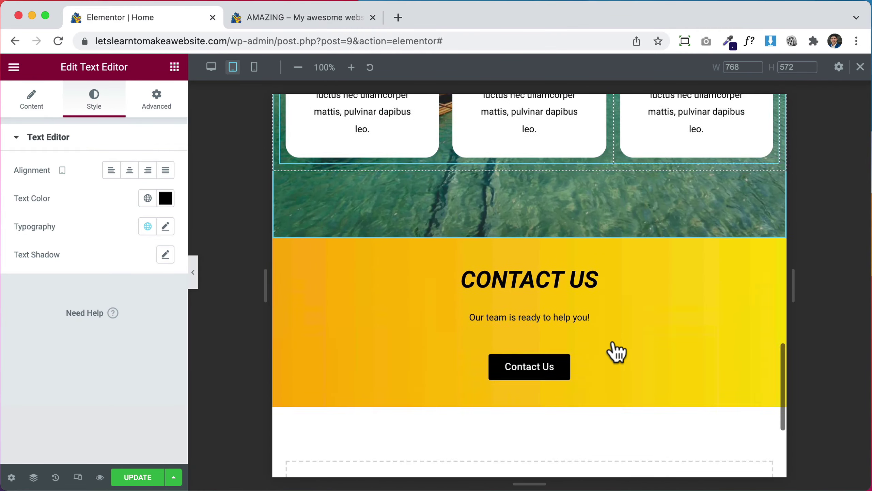
scroll(614, 350, down, 3)
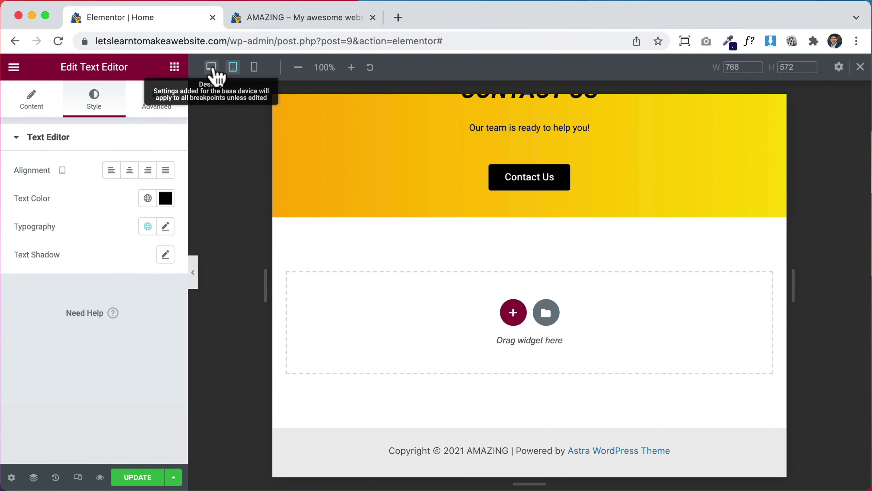
Return the editor to the desktop view, check the "STEP BY STEP" and hero sections, and update the page
click(212, 66)
scroll(672, 220, up, 10)
scroll(701, 238, up, 7)
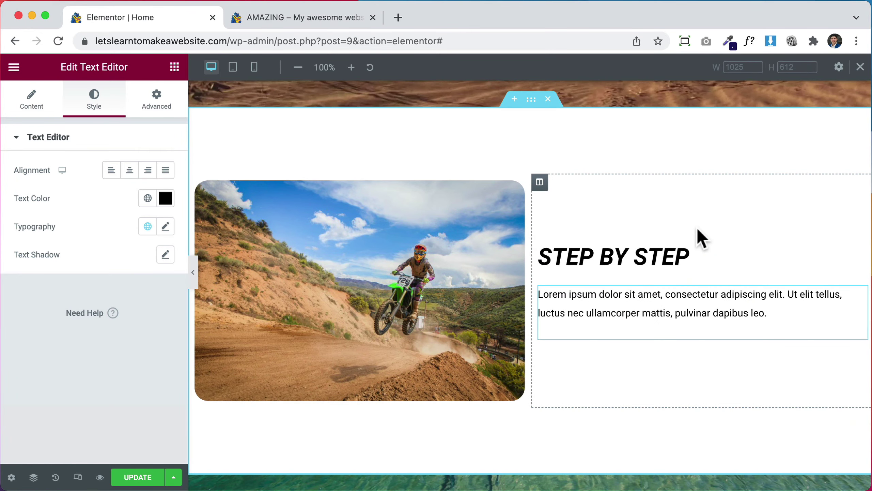
scroll(701, 238, up, 6)
scroll(714, 295, down, 8)
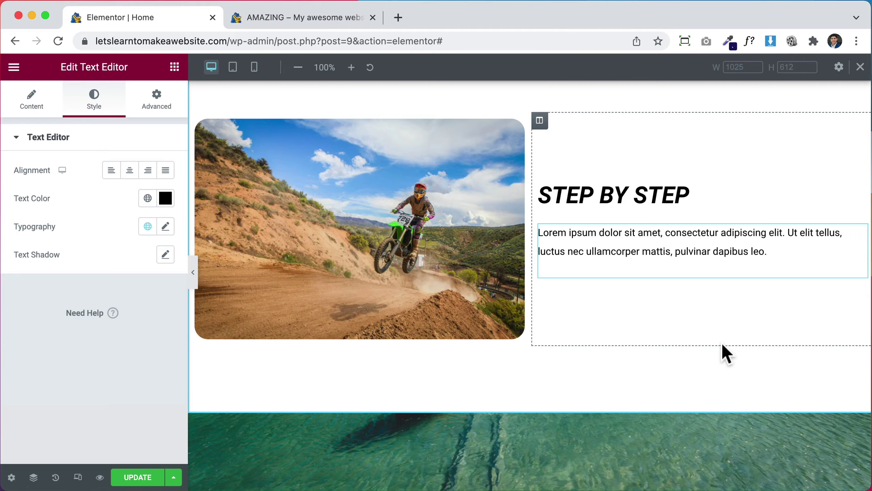
scroll(721, 352, up, 12)
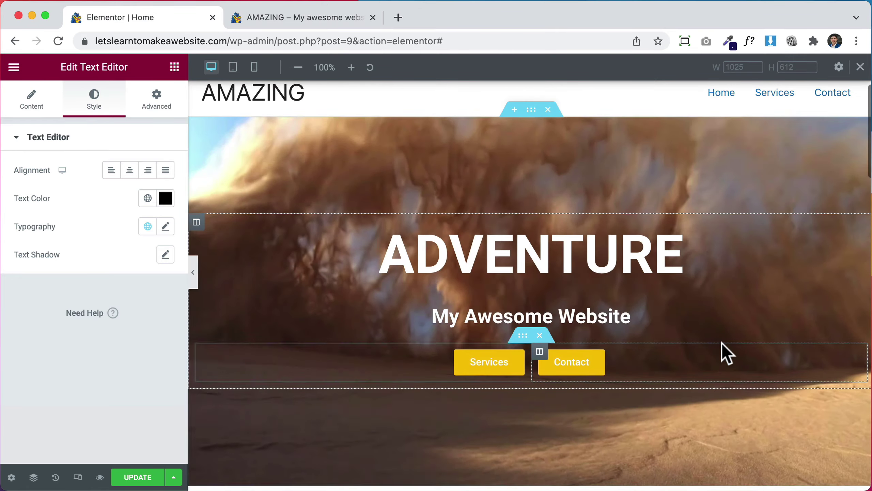
click(137, 478)
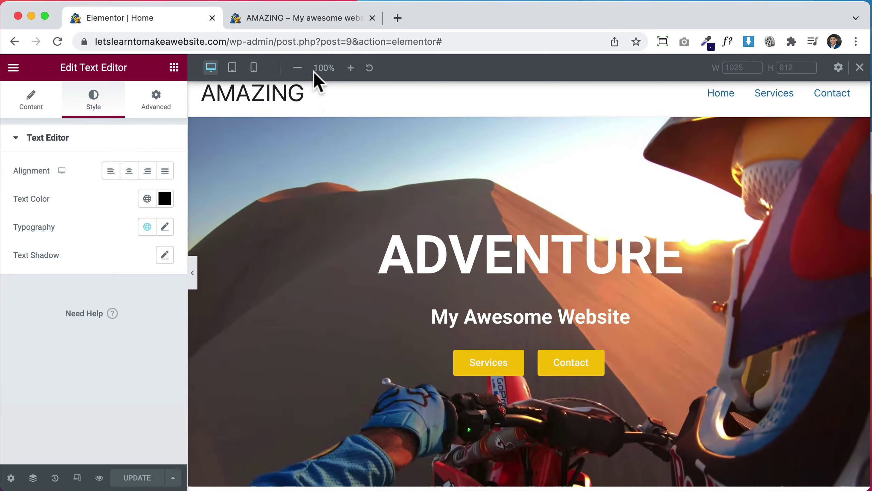
Switch to the site preview in the other browser tab and open the Services page
click(305, 19)
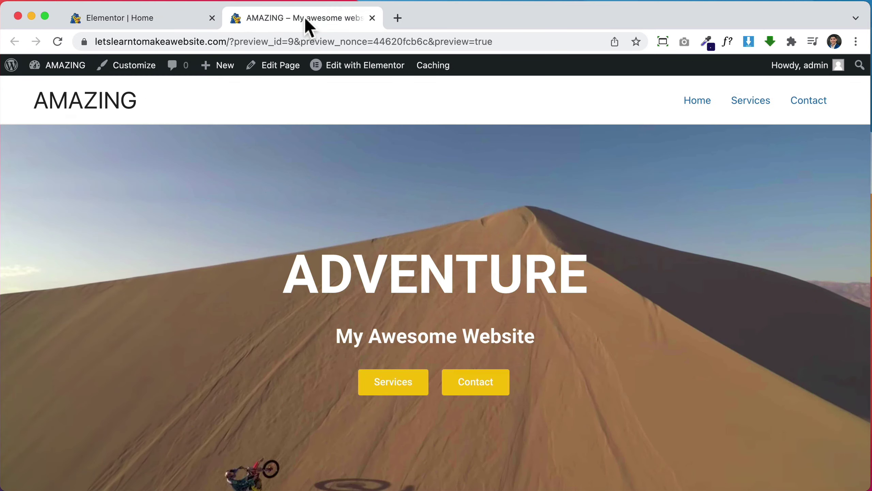
click(748, 103)
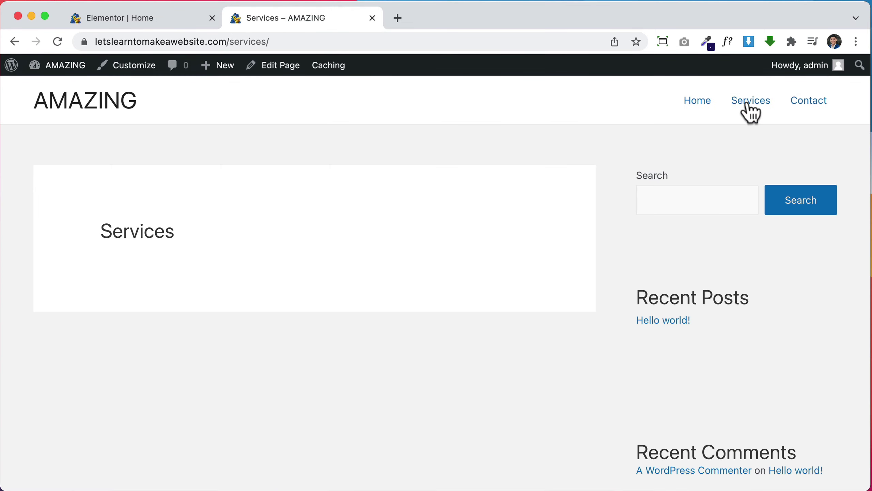
Open the Services page for editing with Elementor, and copy the Contact Us section from the home page in the other editor tab
click(283, 69)
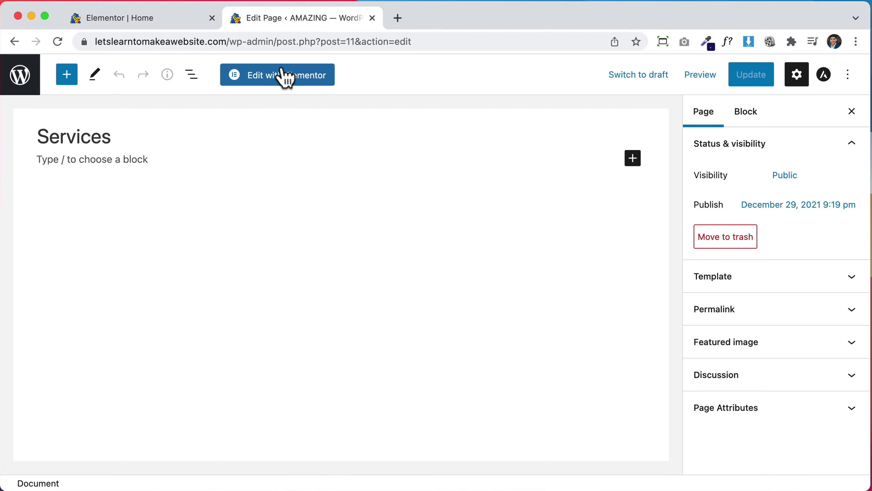
click(267, 83)
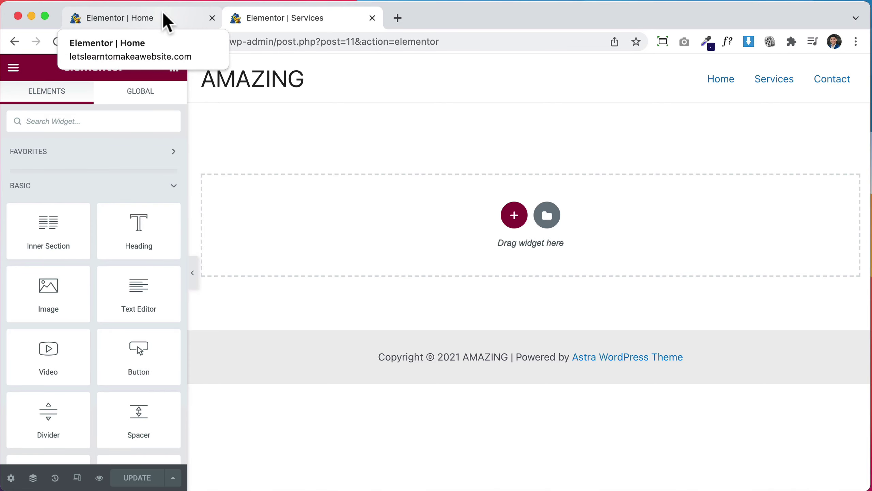
click(167, 21)
scroll(660, 220, down, 20)
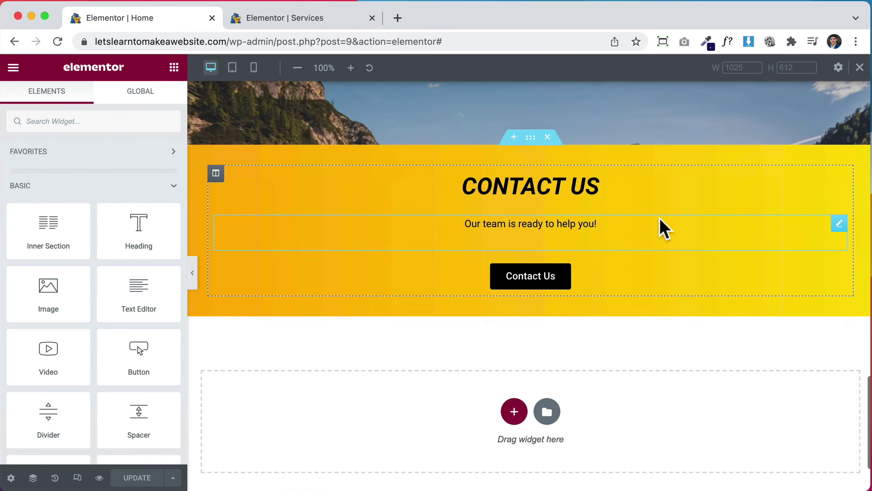
scroll(660, 218, down, 2)
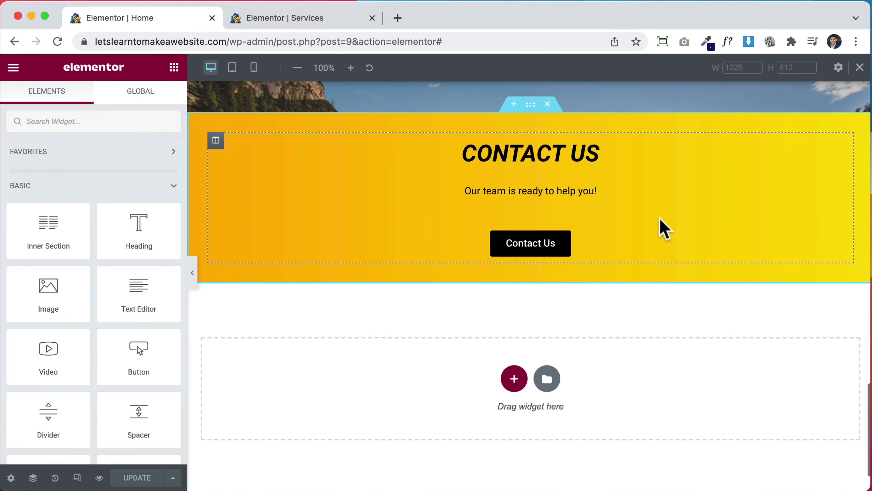
right_click(533, 115)
click(569, 163)
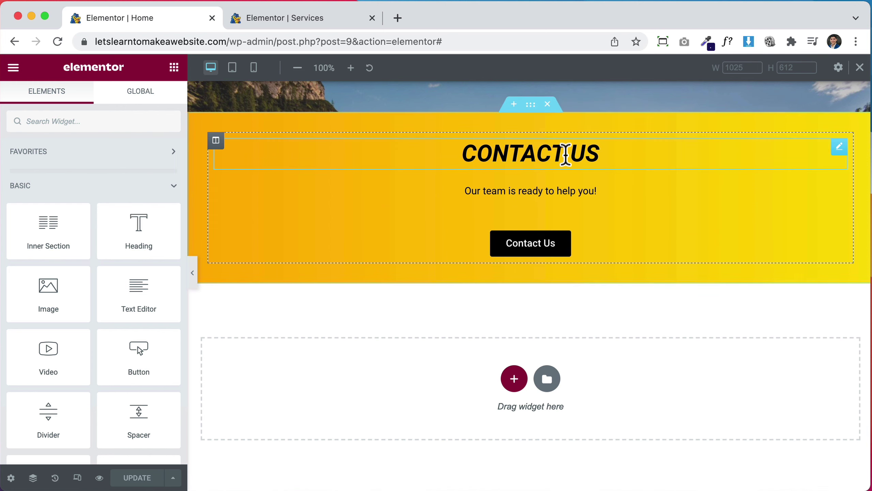
Paste the copied Contact Us section into the empty Services page
click(312, 17)
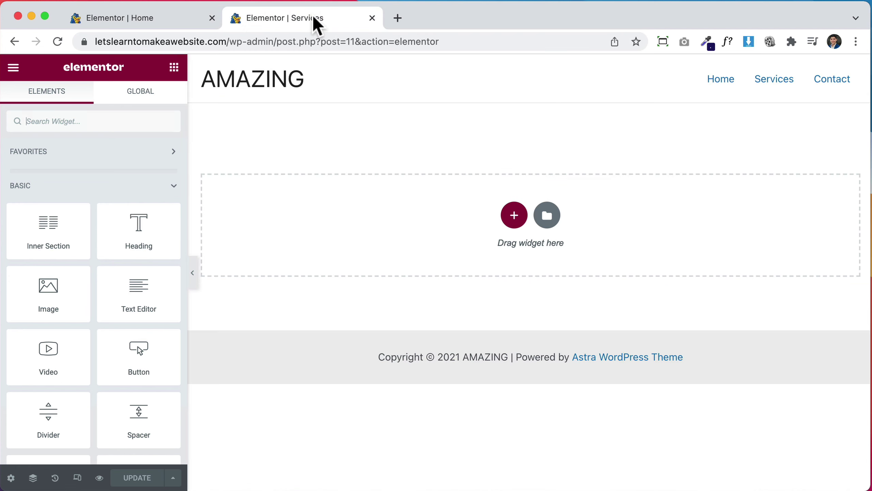
right_click(355, 215)
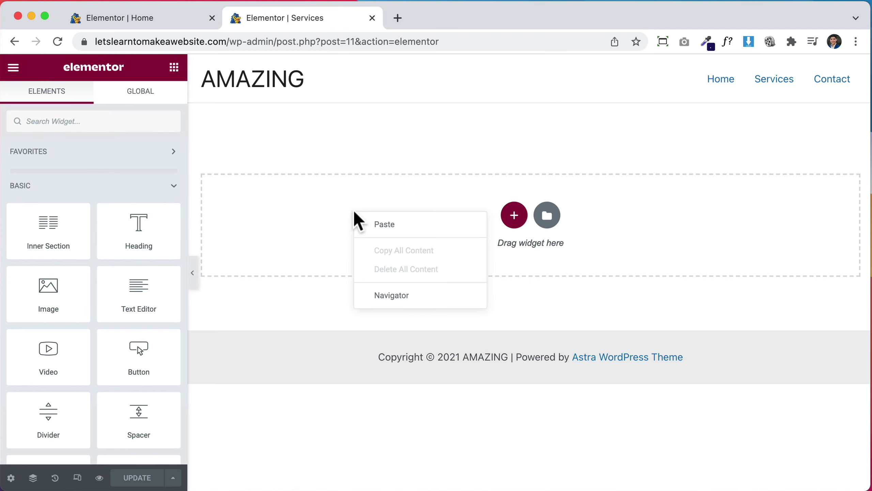
click(378, 225)
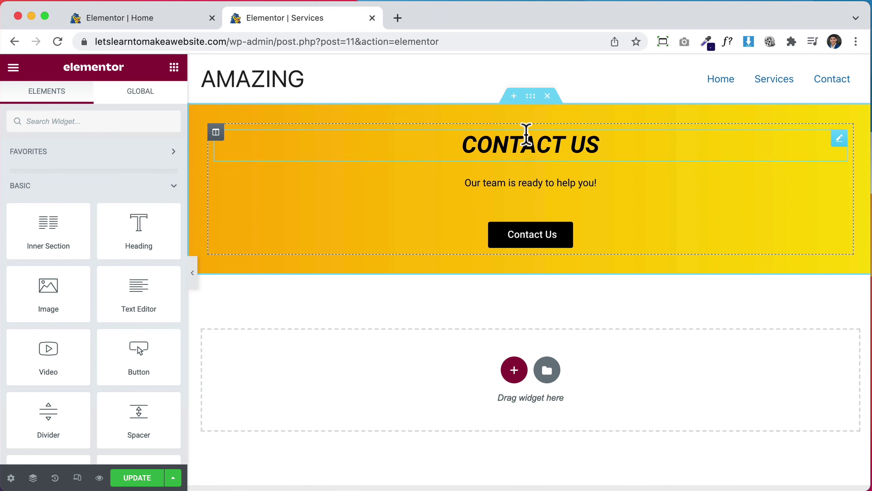
Remove the entrance animation from the pasted section's motion effects
click(531, 96)
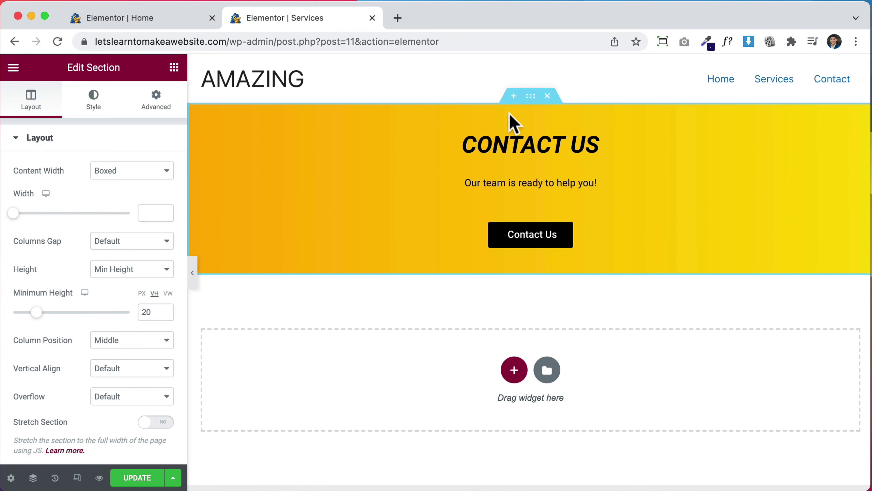
click(157, 104)
click(123, 427)
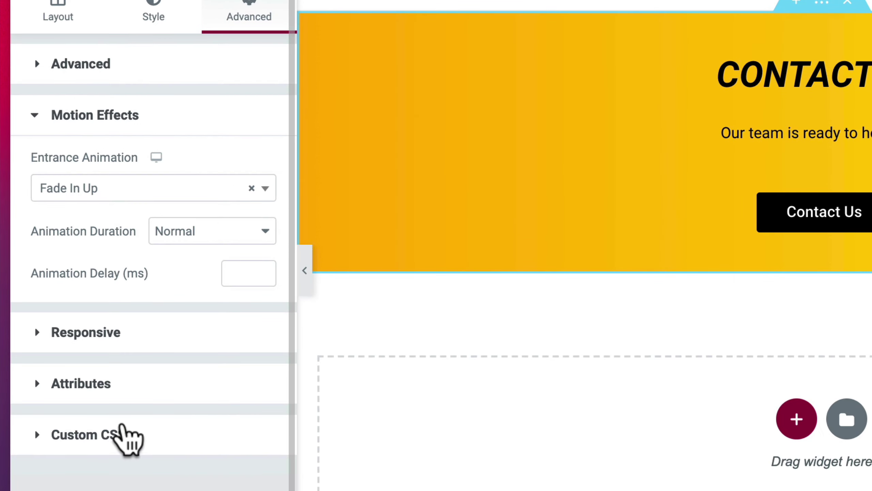
click(252, 189)
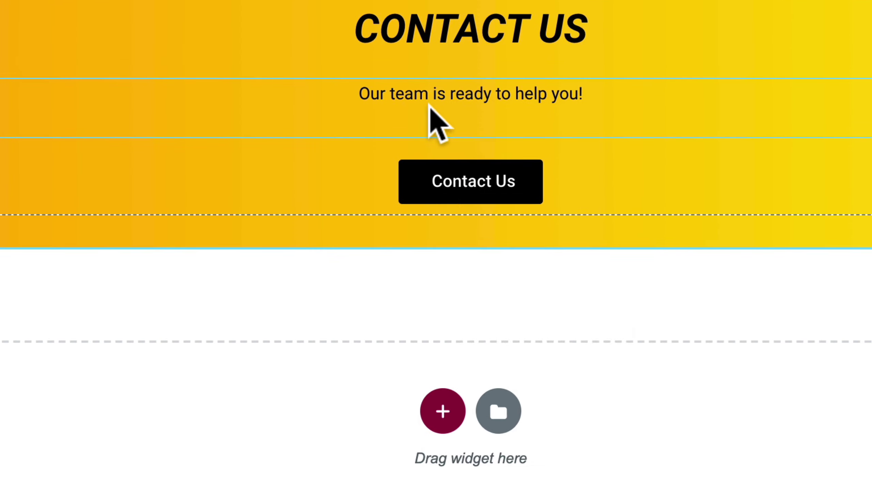
Delete the section's paragraph text and Contact Us button, and change its heading to "Our Services"
right_click(506, 191)
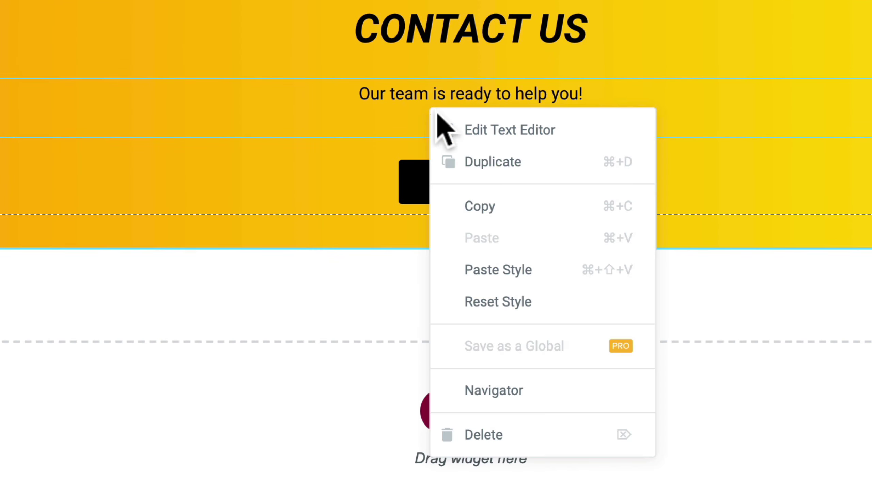
click(510, 432)
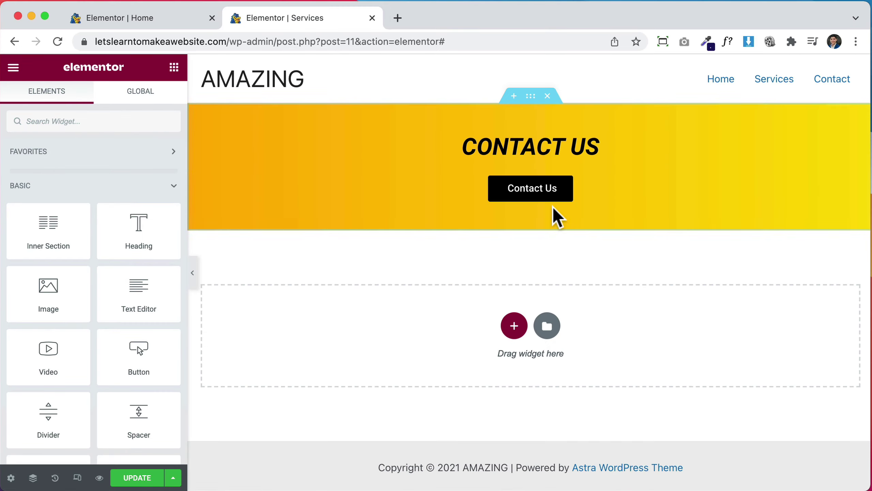
right_click(542, 193)
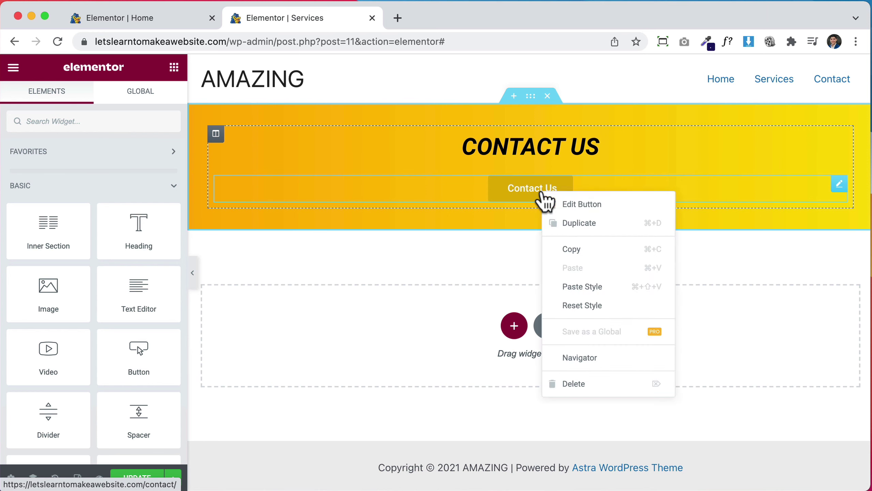
click(589, 384)
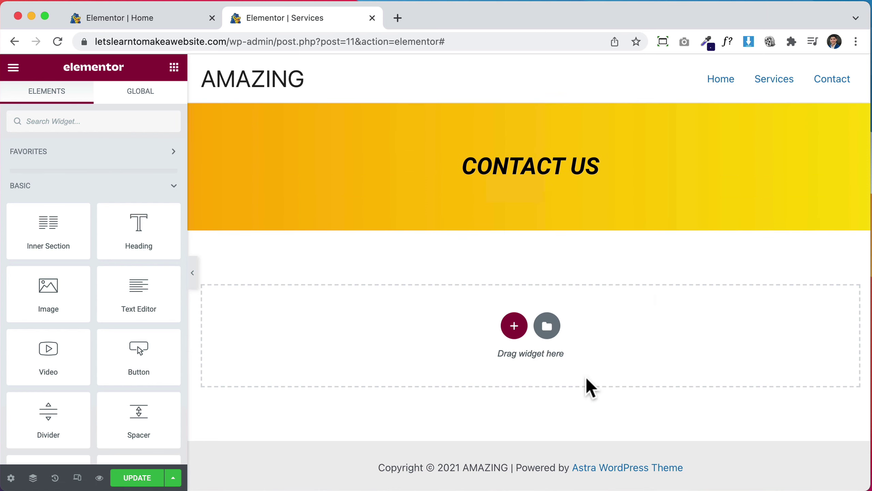
click(557, 165)
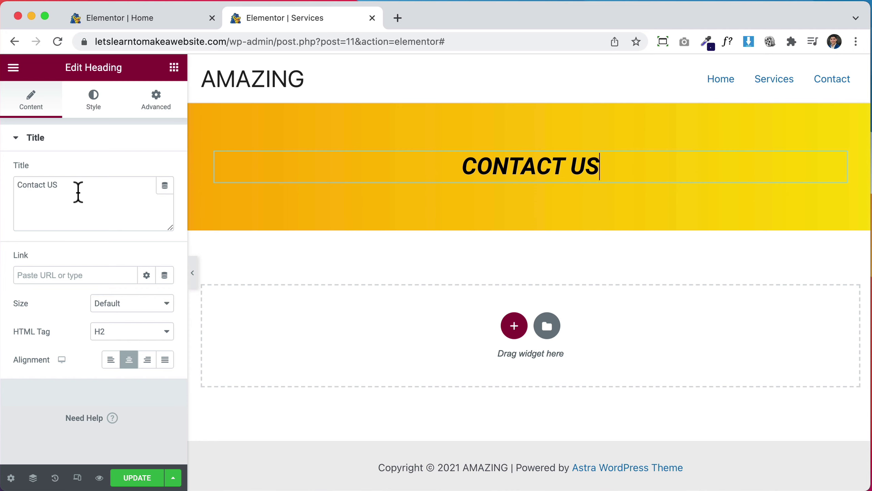
text(Our Services)
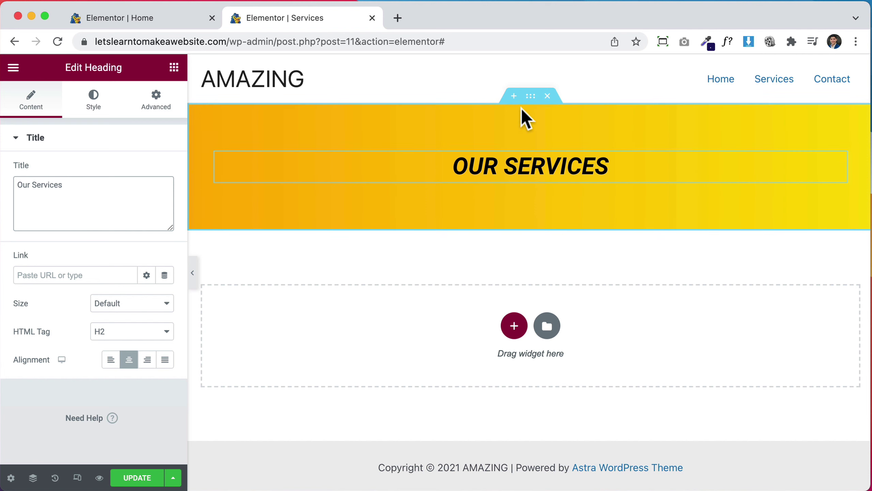
Change the section's background type from gradient to classic and insert BG1.png from the media library as its image
click(530, 103)
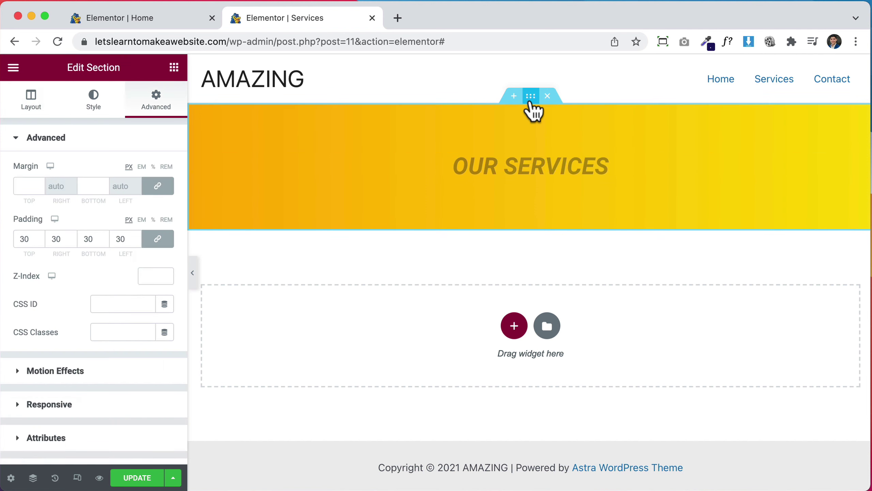
click(95, 100)
click(107, 201)
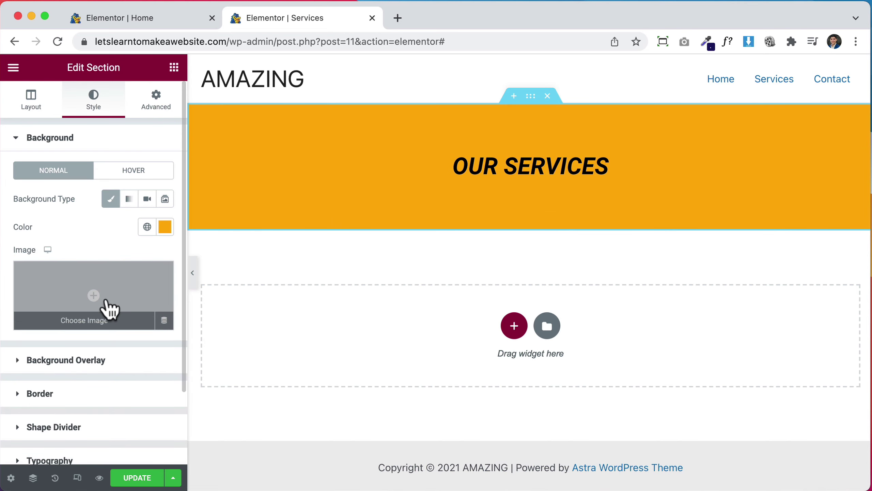
click(108, 309)
click(208, 348)
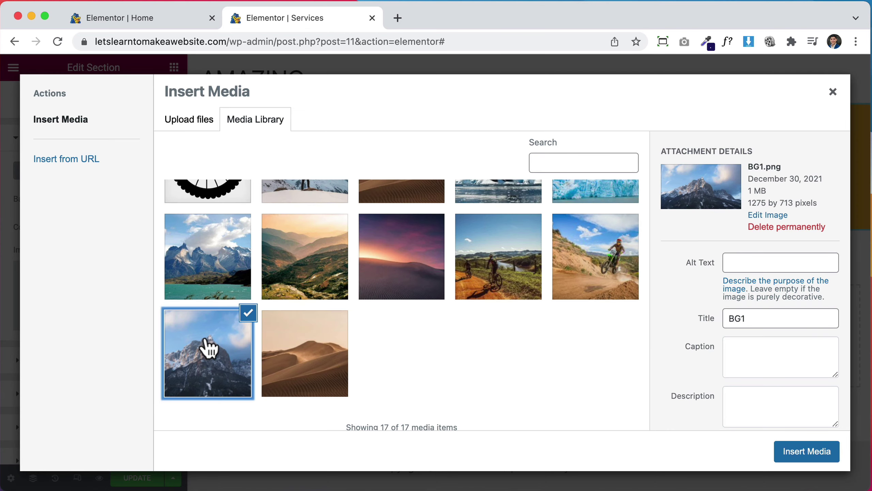
click(811, 457)
Set the background image's position to Center Center and its size to Cover
click(115, 349)
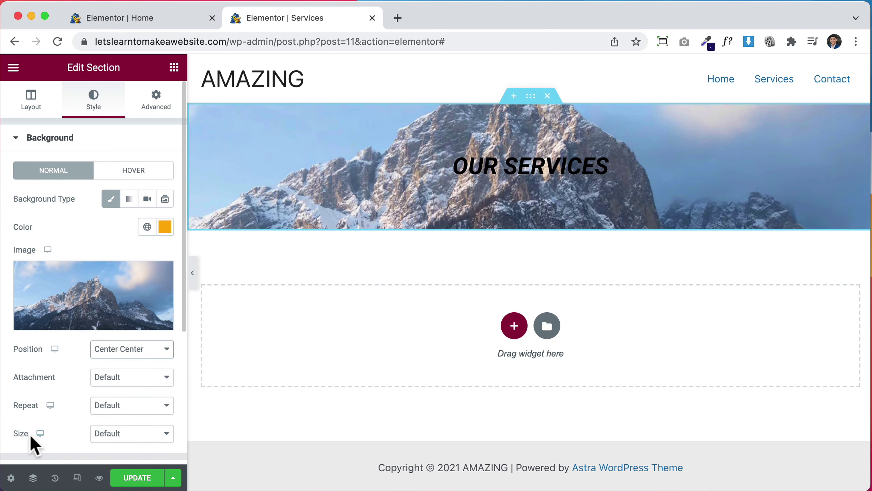
click(121, 434)
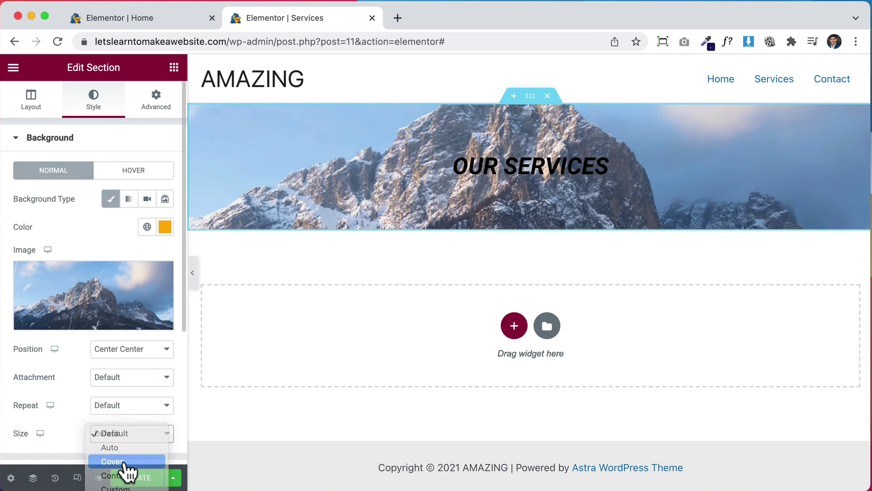
click(120, 459)
Add a black background overlay to the section with an opacity of 0.2
scroll(124, 415, down, 2)
scroll(124, 415, down, 2)
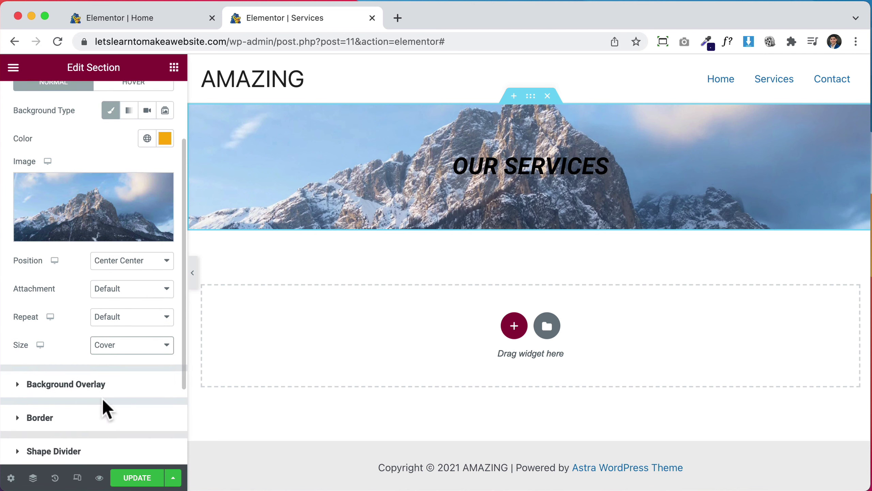
click(74, 384)
click(164, 262)
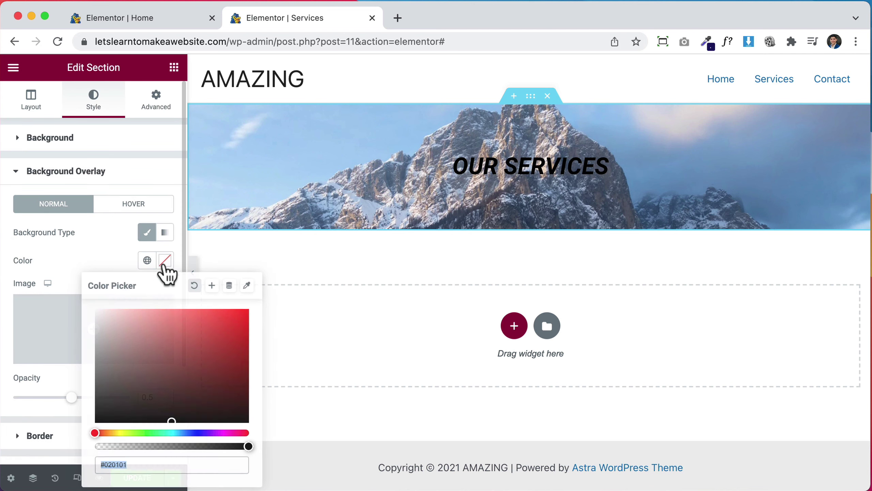
drag(164, 336, 150, 424)
click(65, 268)
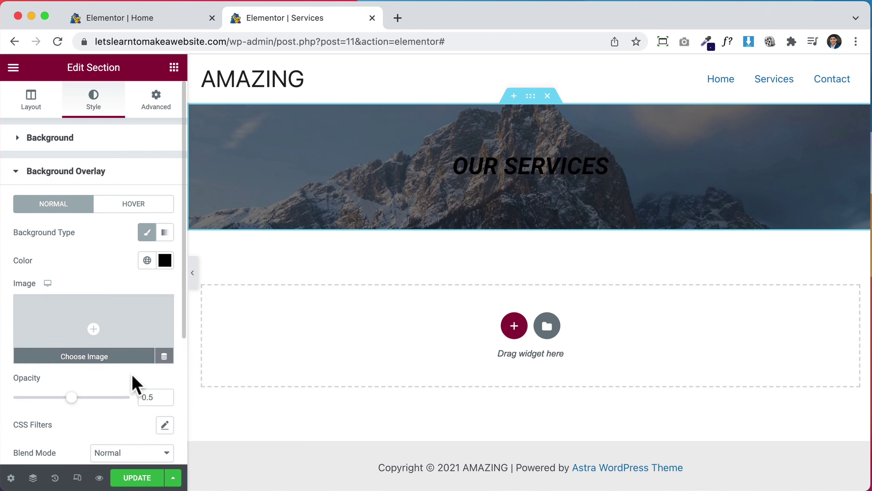
text(2)
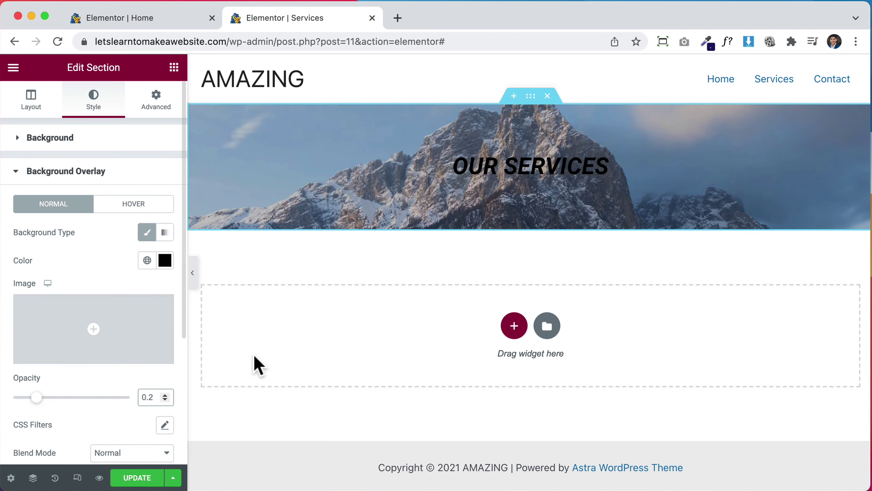
Change the text color of the "Our Services" heading to white
click(489, 170)
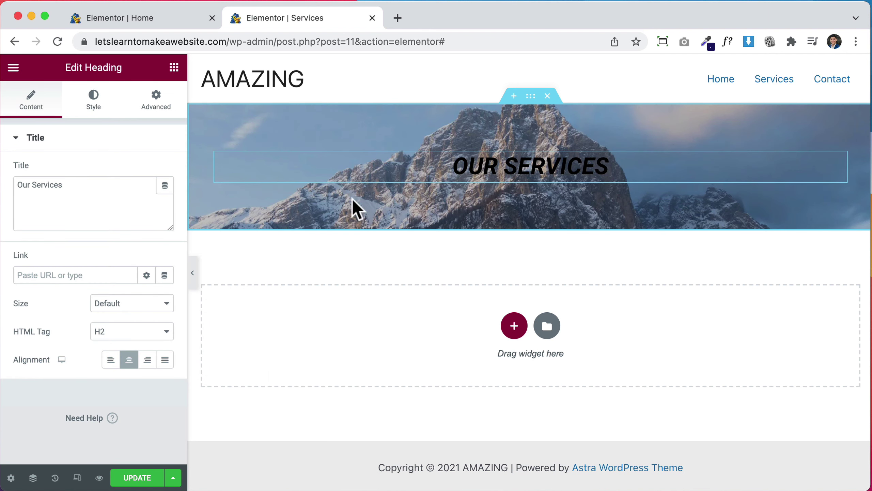
click(96, 110)
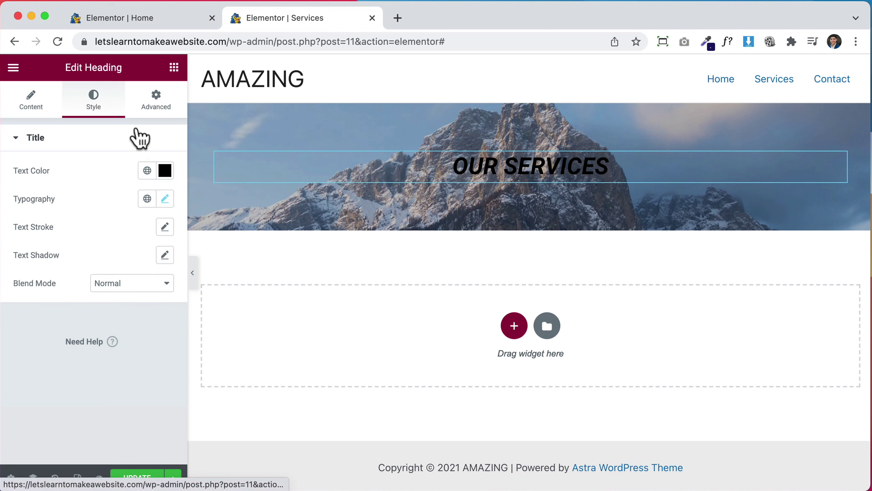
click(165, 171)
mouse_move(150, 236)
mouse_down()
mouse_move(99, 228)
mouse_move(88, 215)
mouse_up()
click(165, 172)
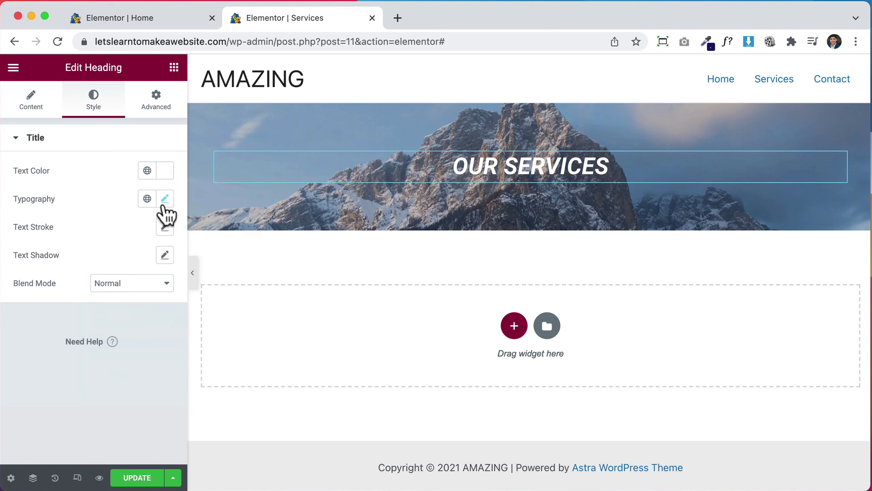
Set the "Our Services" heading's font size to 60 px and add a Spacer widget above it
click(165, 199)
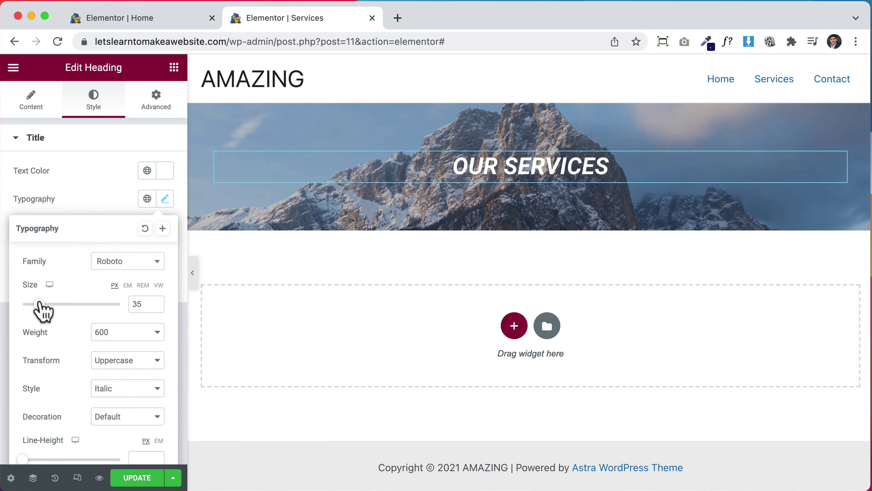
drag(38, 304, 51, 304)
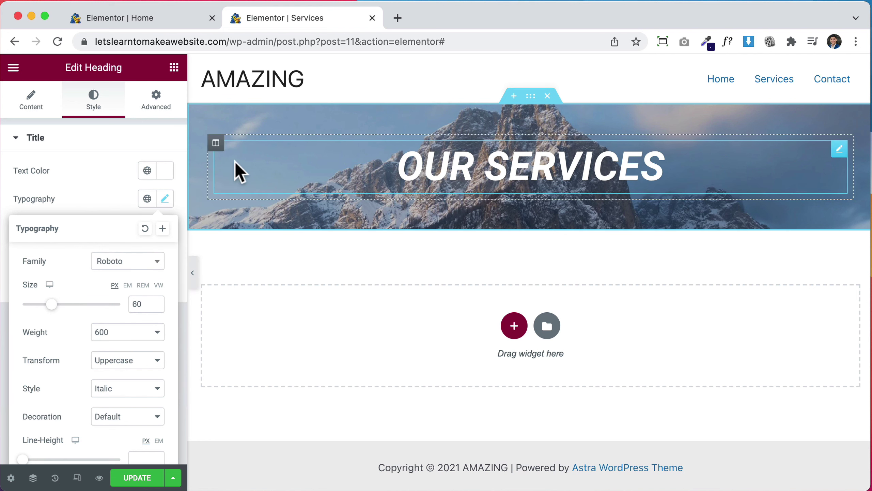
click(174, 67)
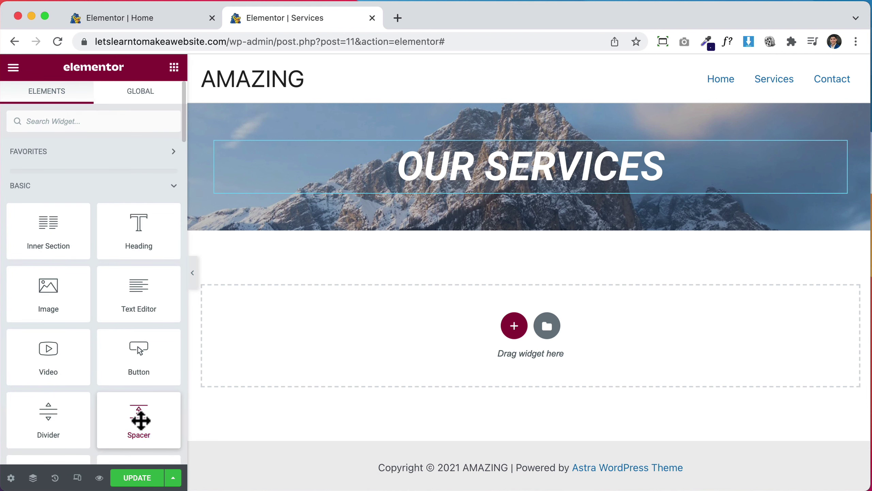
drag(141, 420, 578, 169)
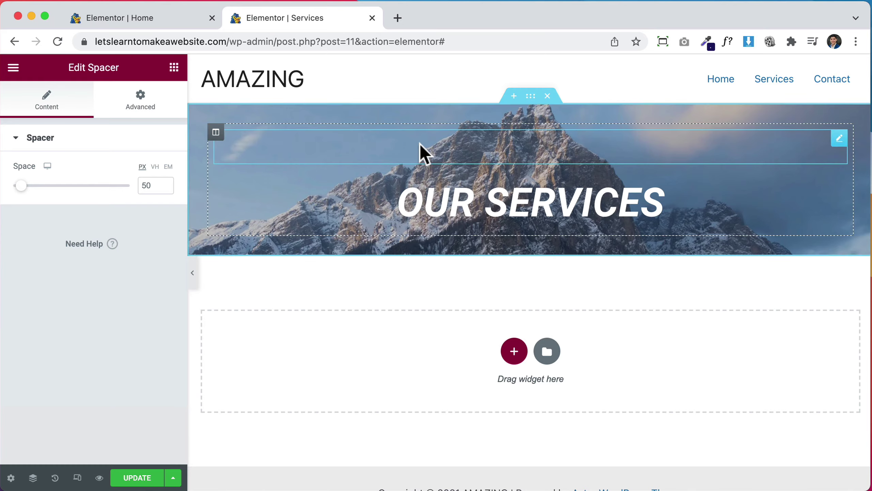
Copy the "Step by step" section from the Home page and paste it below the "Our Services" banner on the Services page
click(173, 17)
scroll(555, 179, up, 10)
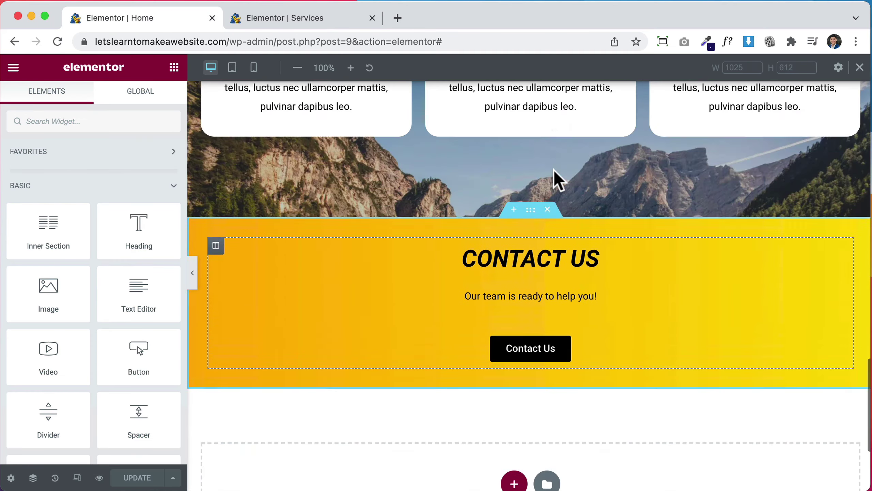
scroll(555, 180, up, 5)
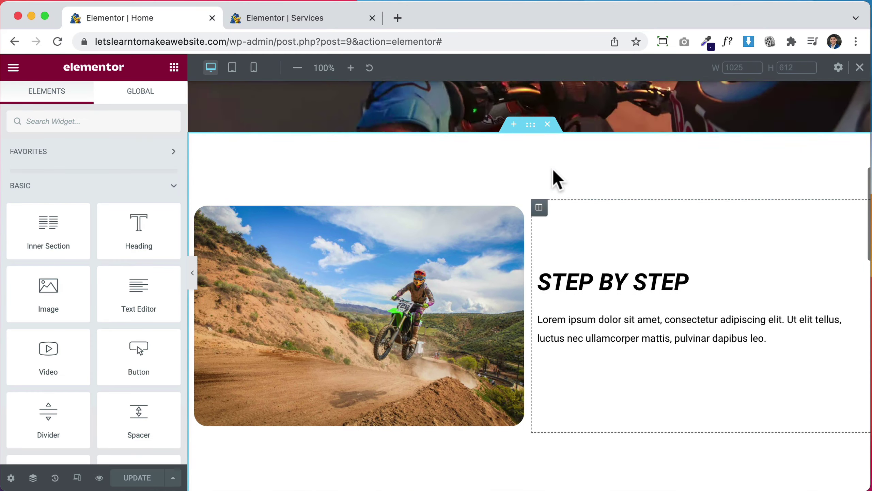
right_click(530, 125)
click(565, 188)
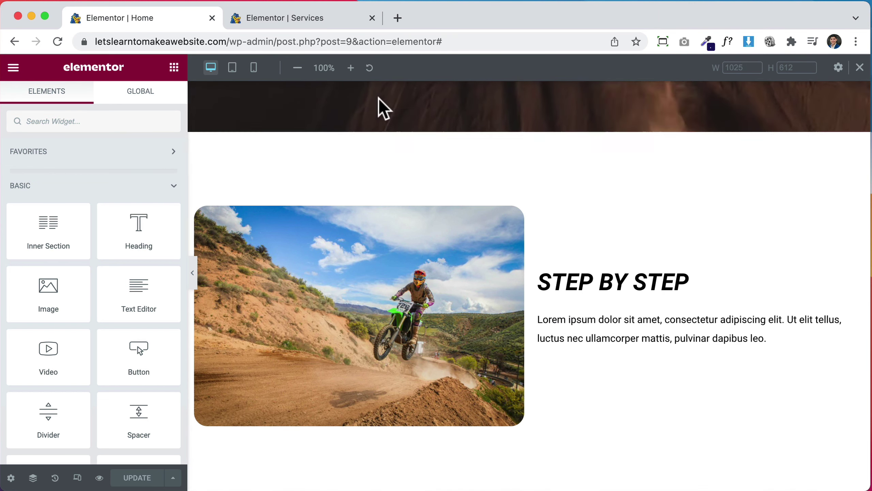
click(331, 28)
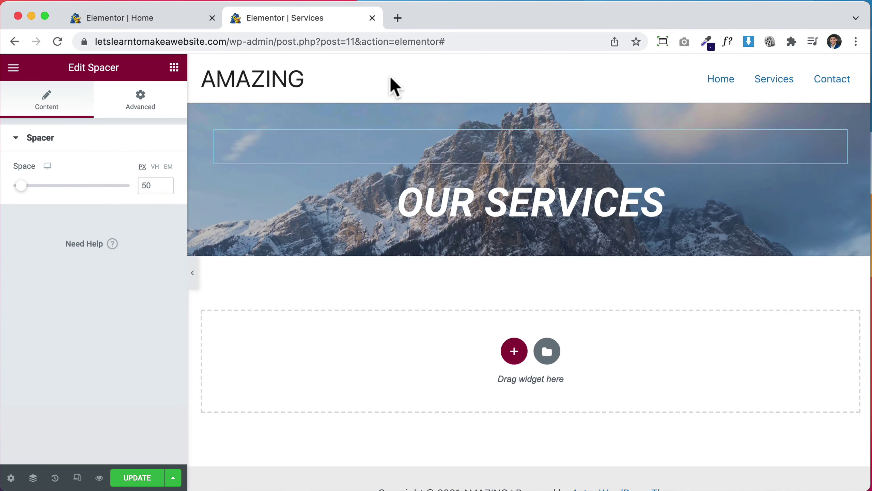
right_click(383, 343)
click(397, 358)
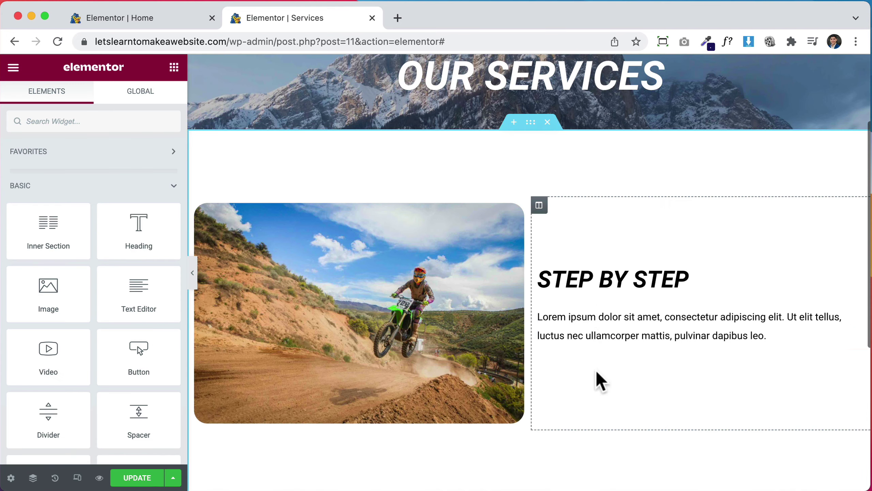
Change the pasted section's heading text to "Service 1"
click(584, 280)
triple_click(98, 202)
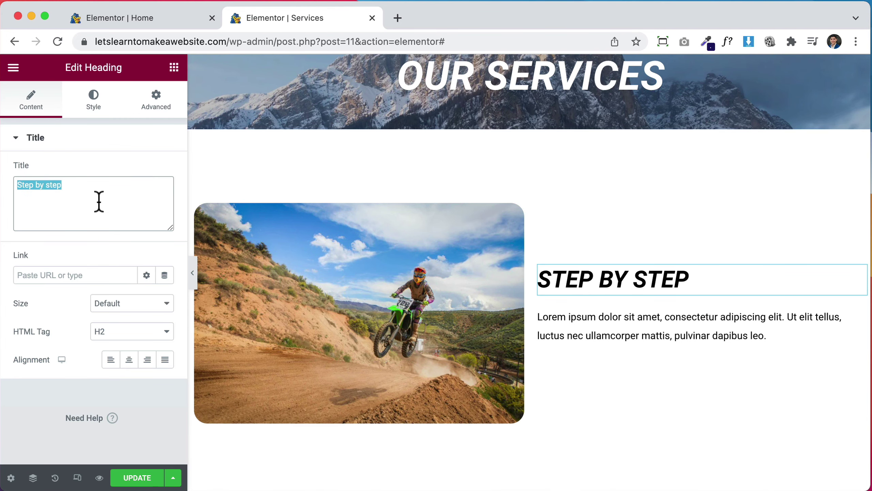
text(Service 1)
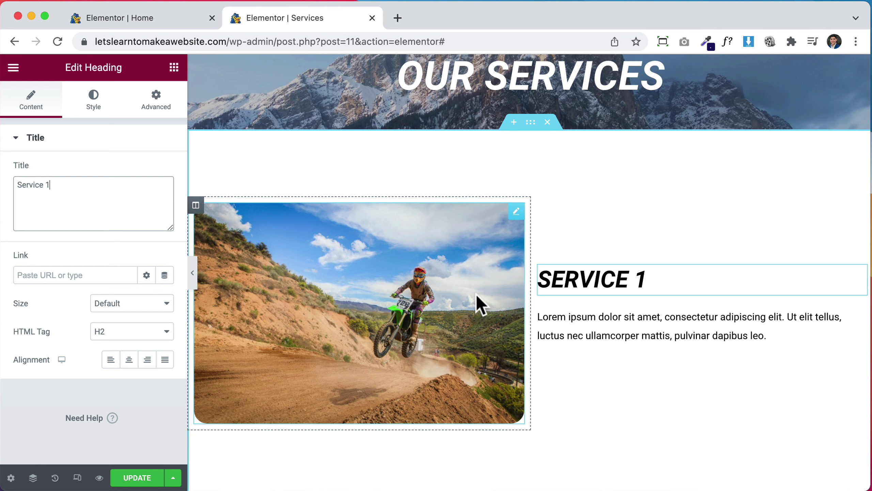
Replace the motocross photo in the Service 1 section with the snowy mountains over icy water image from the media library
click(382, 333)
click(120, 221)
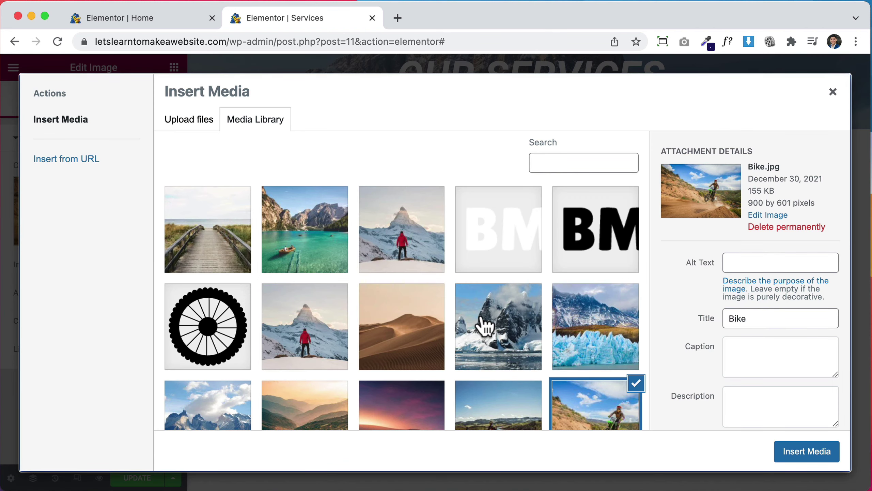
click(485, 327)
click(807, 451)
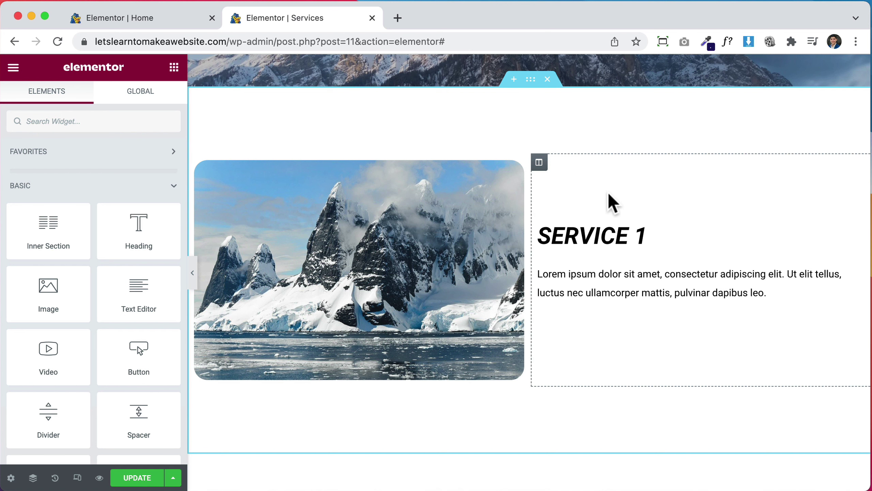
Set the Service 1 section's top and bottom padding to 50 px
click(531, 86)
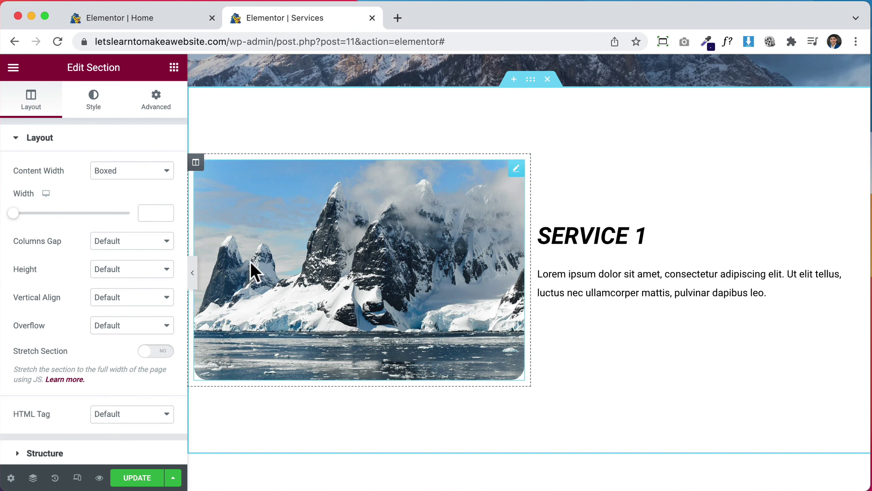
click(151, 106)
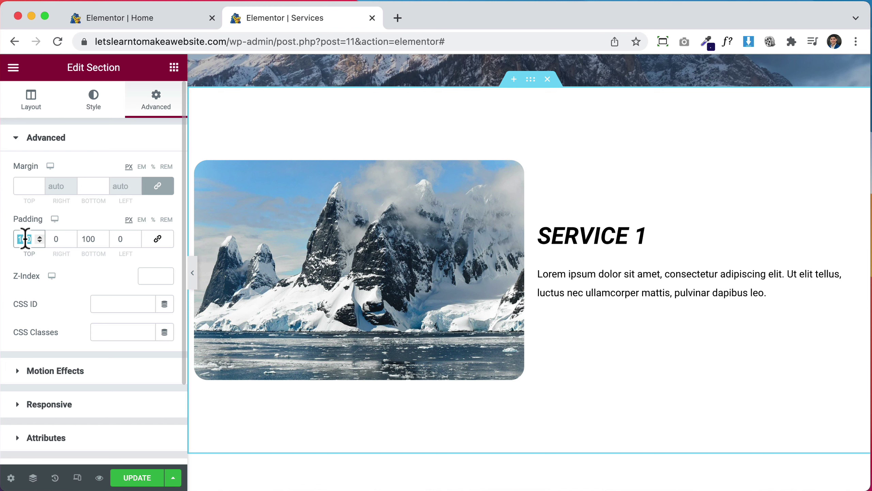
text(50)
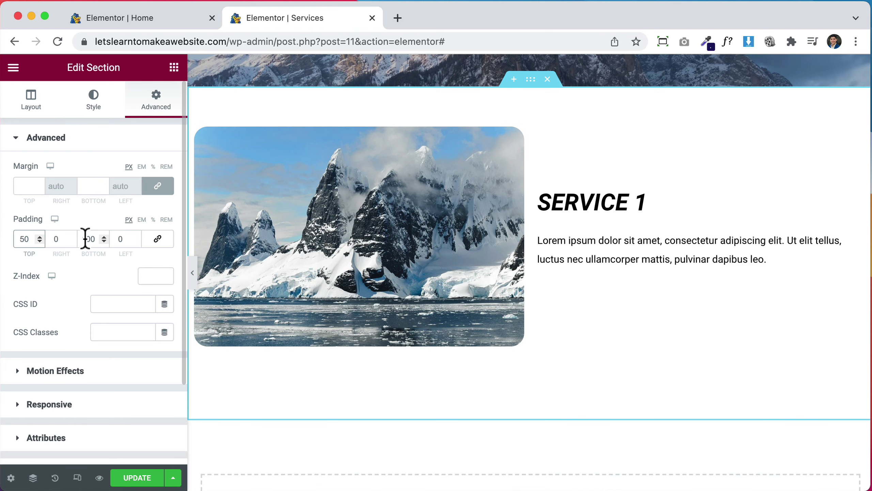
double_click(90, 238)
text(50)
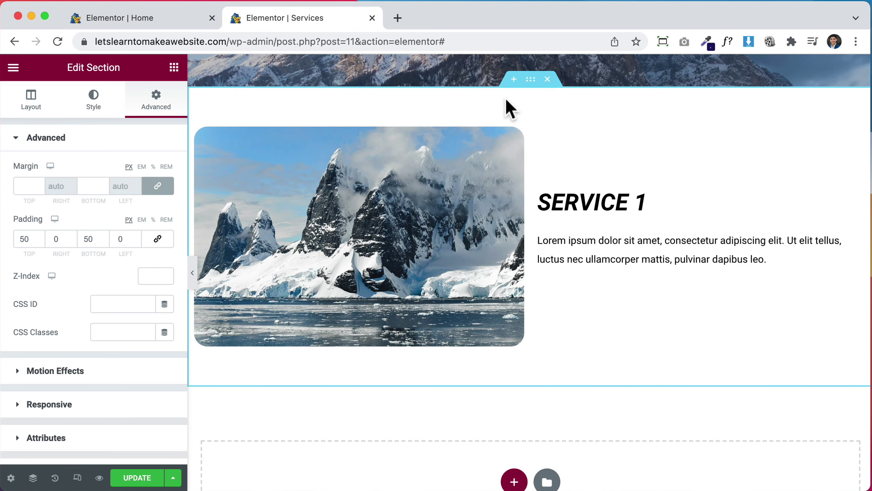
Duplicate the Service 1 section twice to make three stacked service sections
right_click(531, 83)
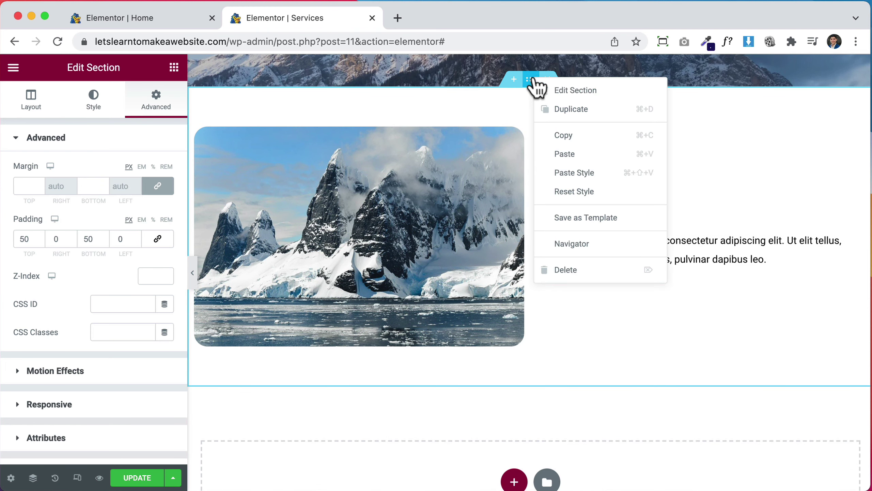
click(580, 115)
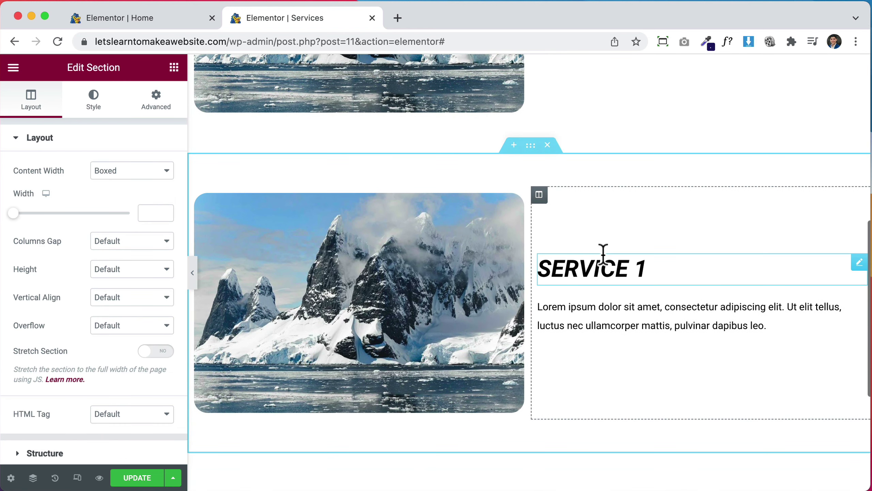
right_click(531, 152)
click(567, 177)
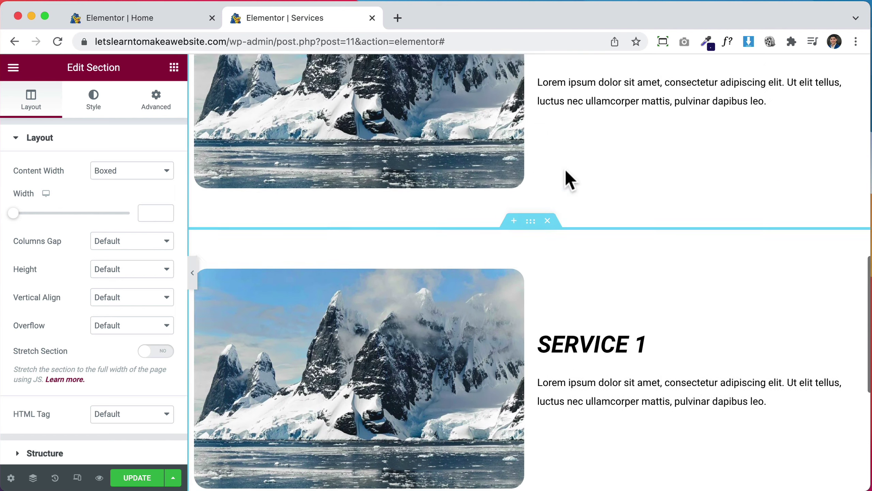
Swap the columns in the middle service section so the text is on the left and the image on the right
scroll(565, 169, up, 6)
scroll(565, 169, down, 9)
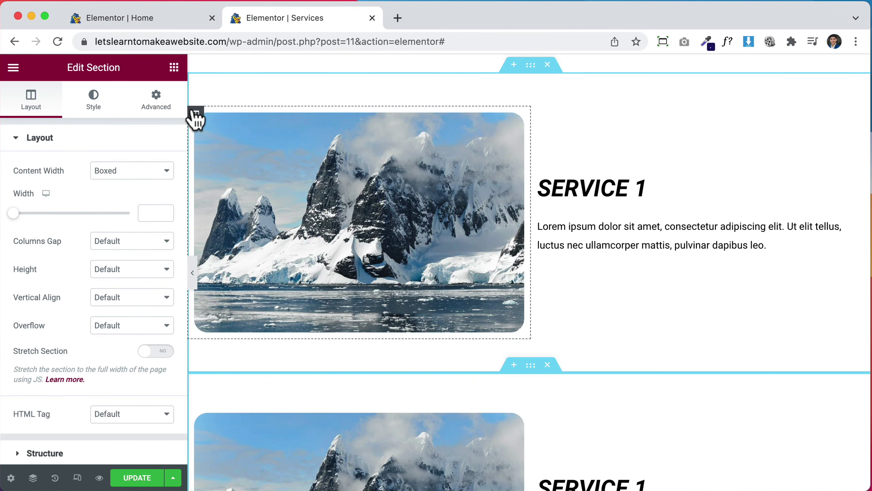
drag(197, 118, 615, 168)
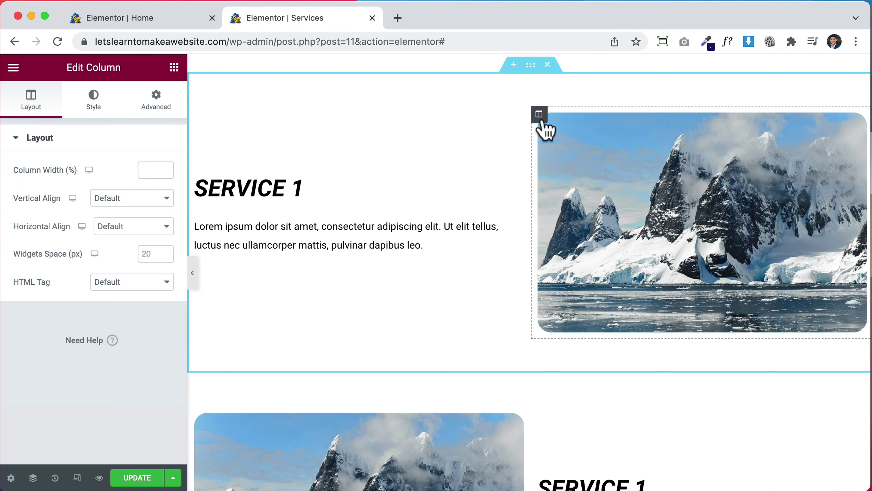
Set the entrance animation of the middle section's image column to Fade In Right
click(162, 109)
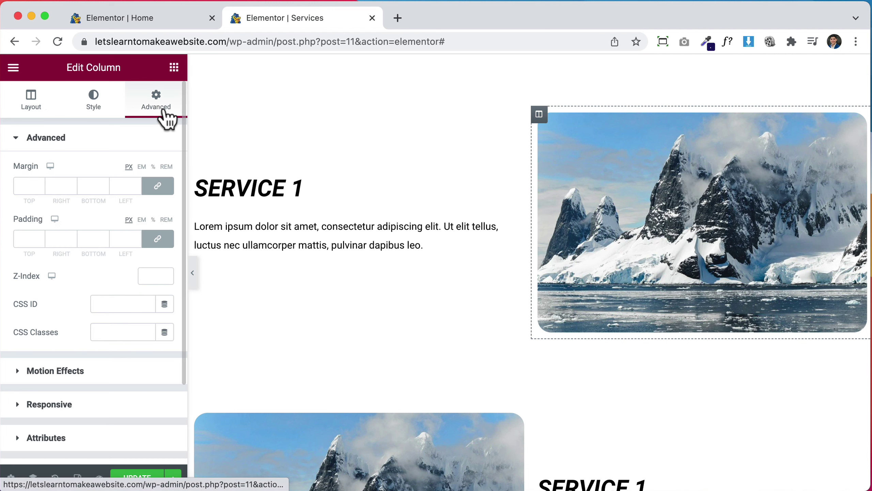
click(76, 384)
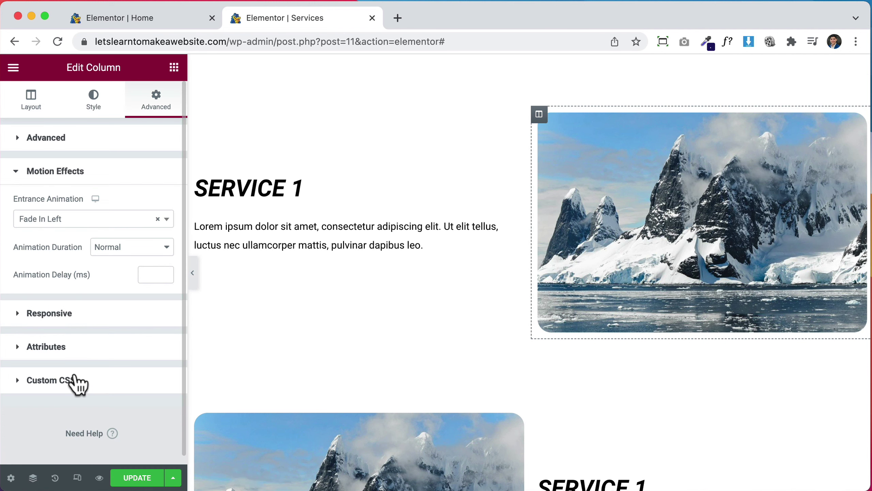
click(65, 219)
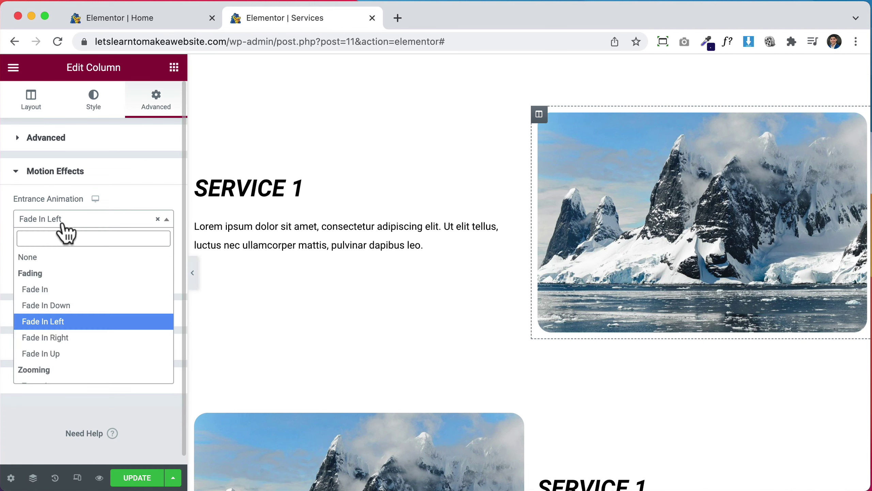
click(63, 338)
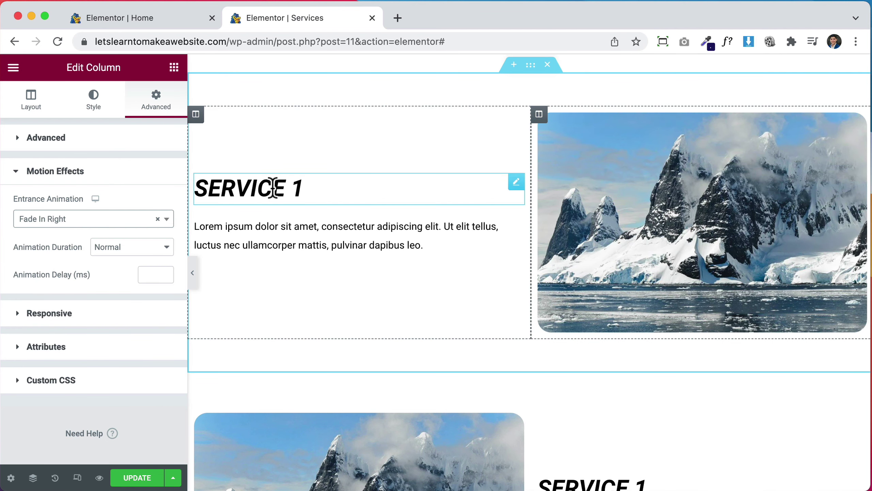
Set the entrance animation of the middle section's text column to Fade In Left
click(198, 123)
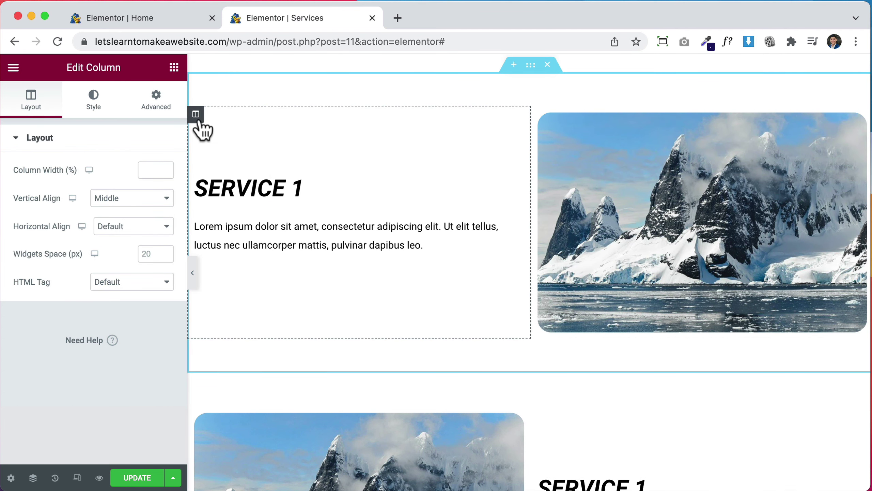
click(165, 110)
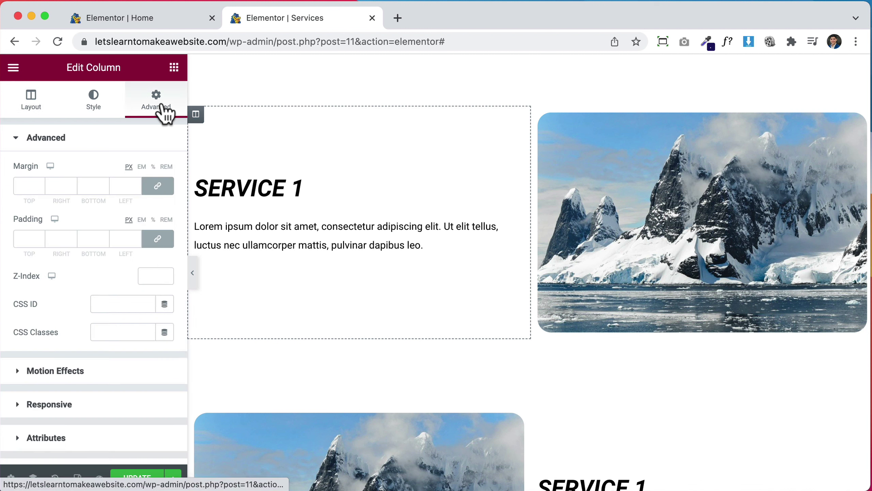
click(68, 371)
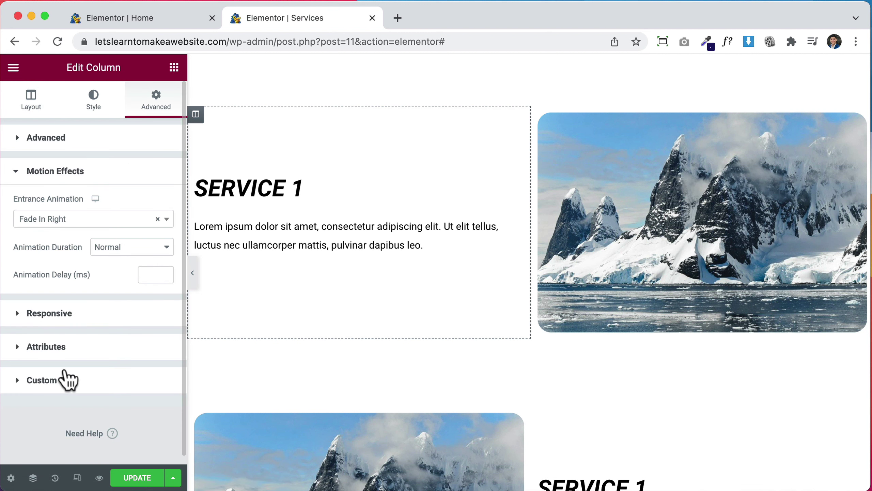
click(73, 219)
click(71, 322)
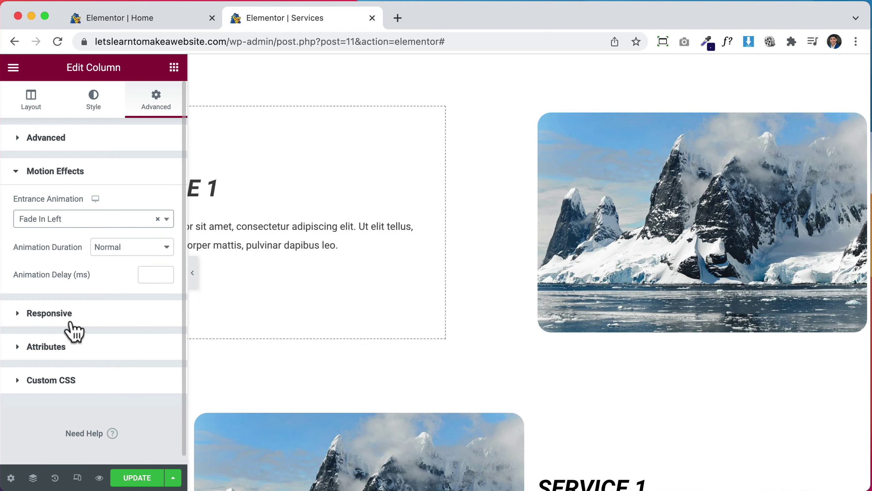
Give the middle service section a classic background in light grey, #F0F0F0
scroll(539, 227, up, 10)
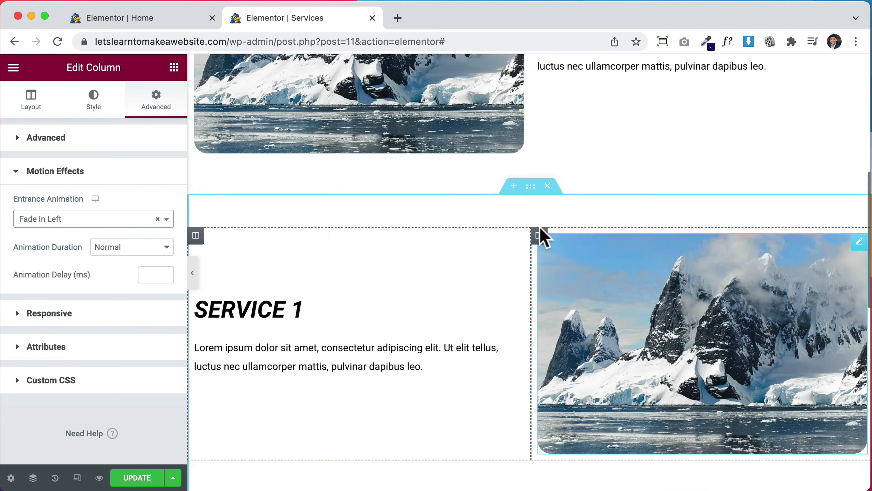
scroll(580, 351, down, 15)
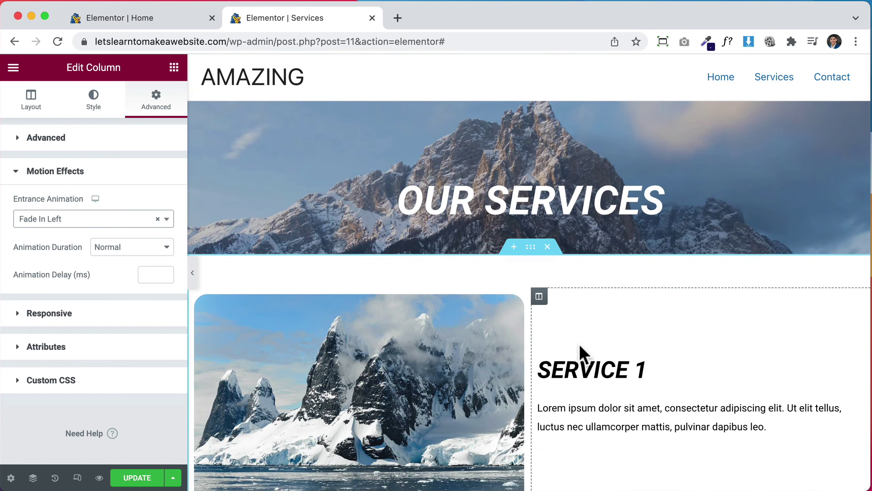
scroll(580, 345, up, 8)
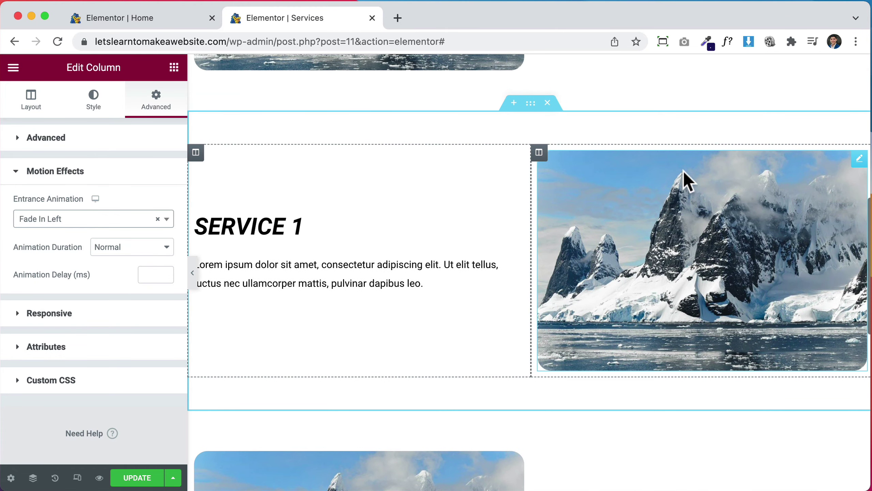
scroll(662, 161, up, 3)
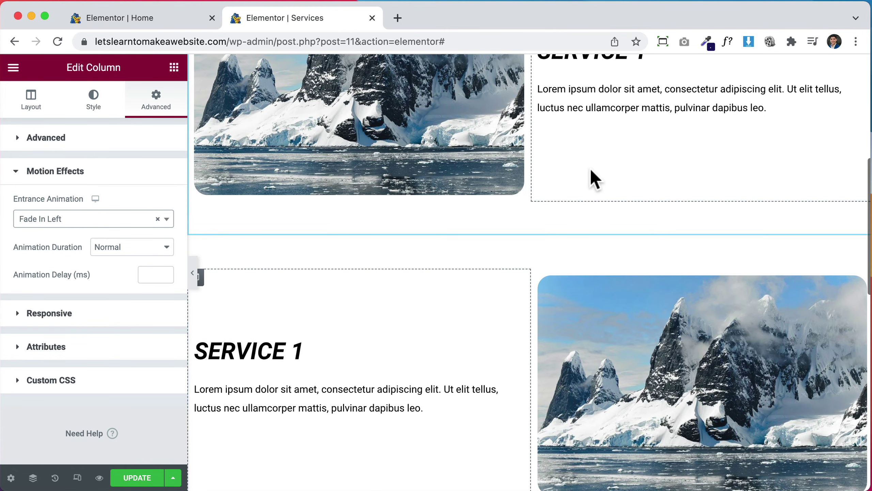
scroll(615, 292, down, 3)
scroll(614, 291, up, 1)
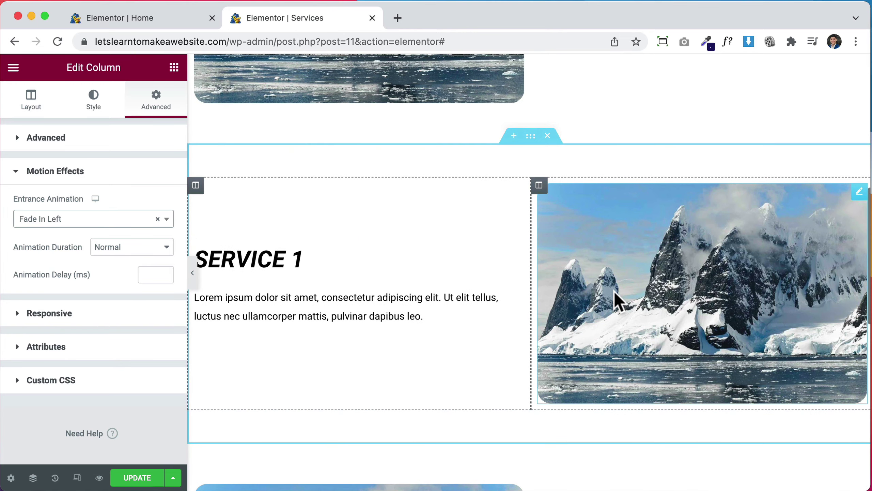
click(530, 137)
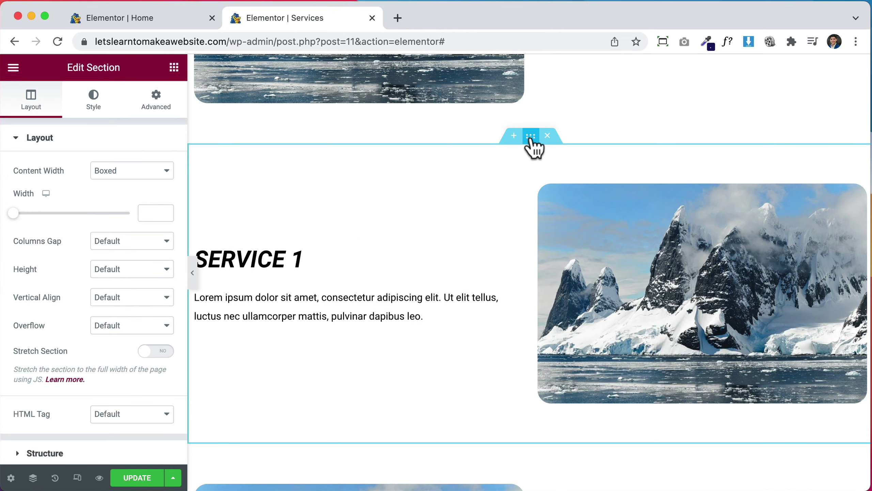
click(93, 110)
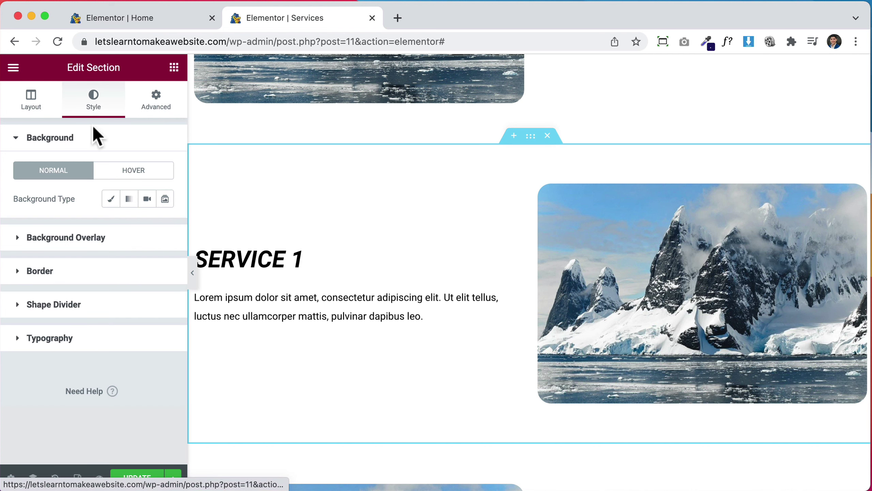
click(110, 199)
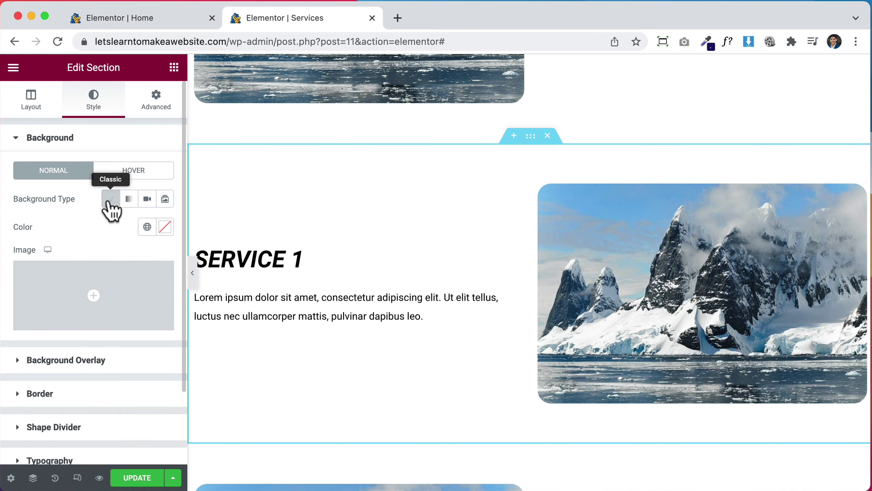
click(165, 227)
drag(156, 312, 91, 281)
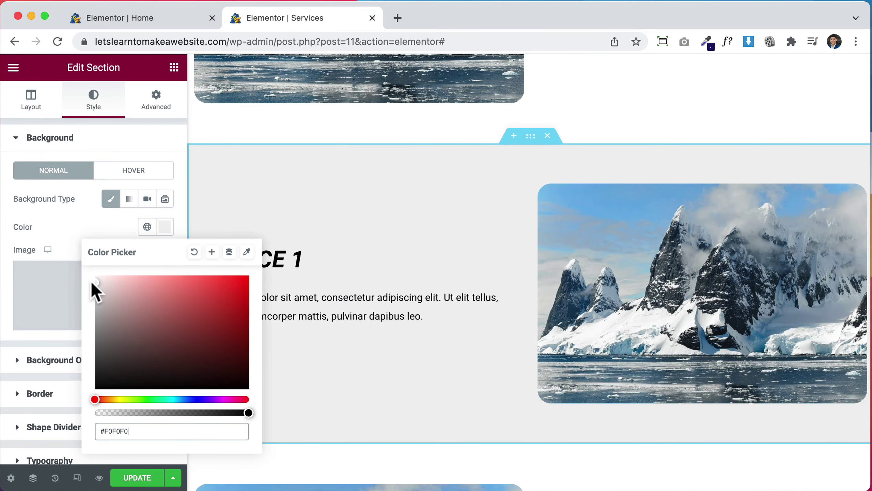
Close the colour picker and review the alternating service sections, checking the middle section's heading and image
click(71, 244)
scroll(565, 233, up, 5)
scroll(565, 232, up, 6)
scroll(565, 232, down, 10)
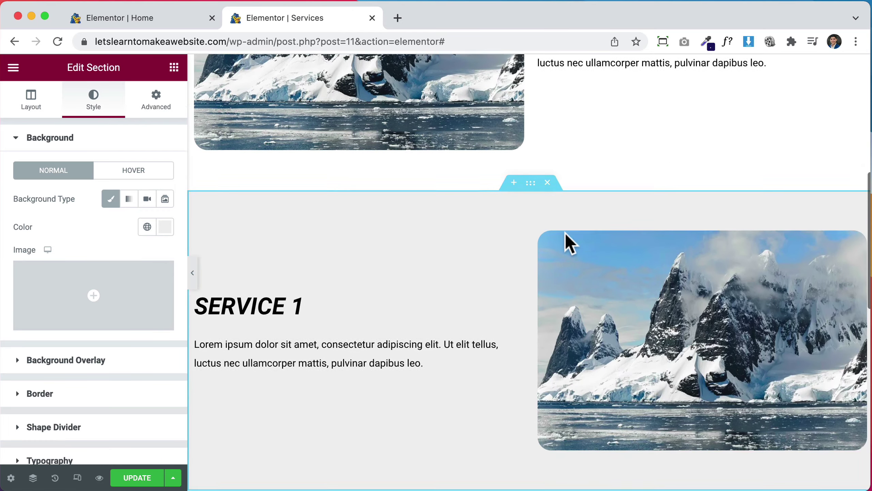
scroll(565, 232, down, 8)
scroll(565, 233, up, 6)
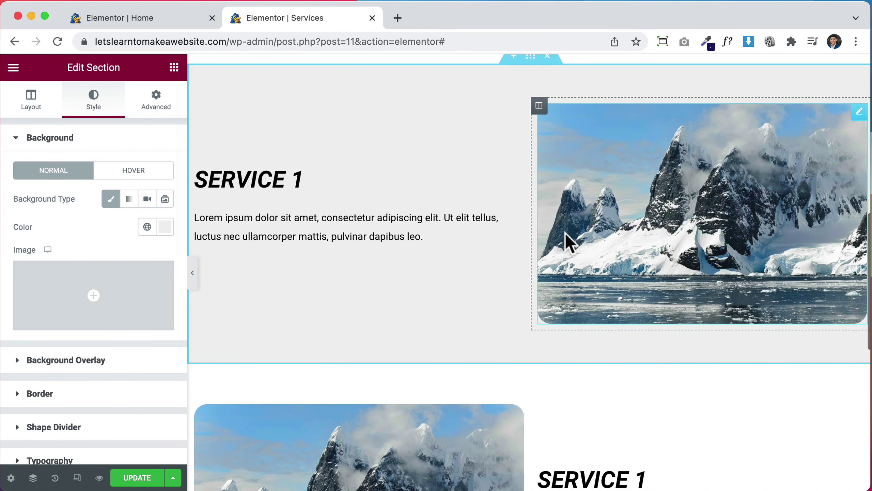
click(409, 180)
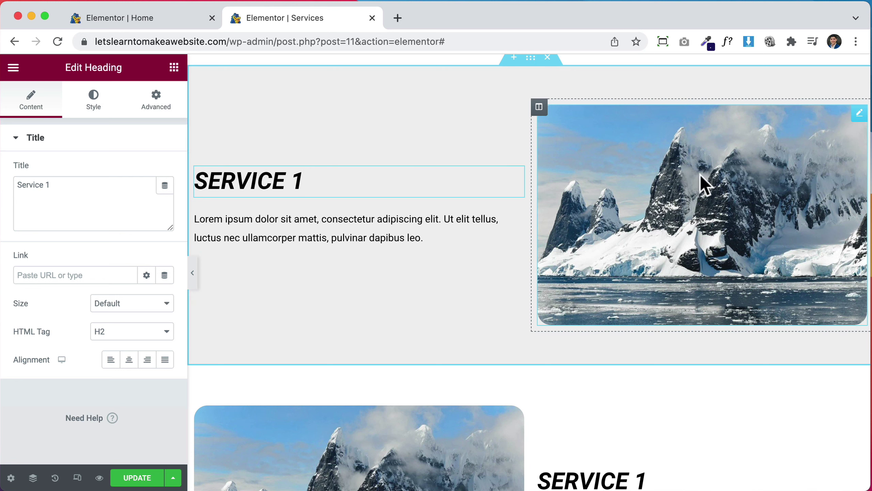
click(740, 181)
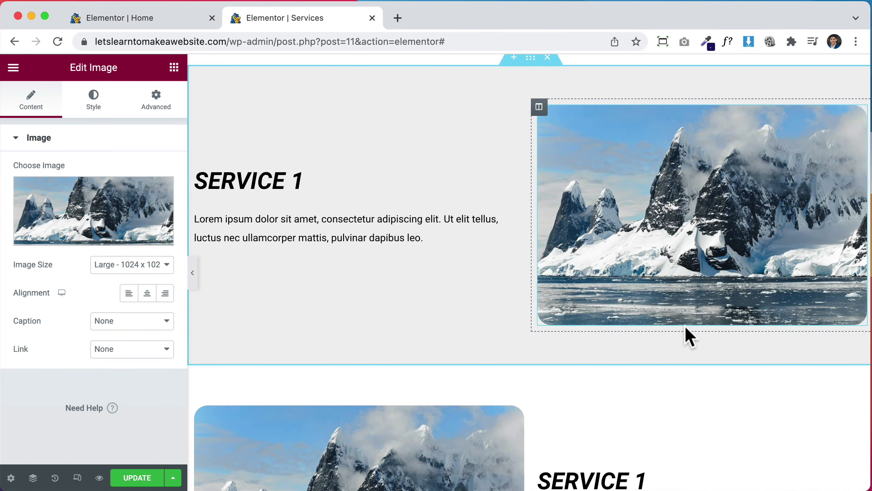
scroll(685, 326, down, 3)
scroll(685, 326, up, 2)
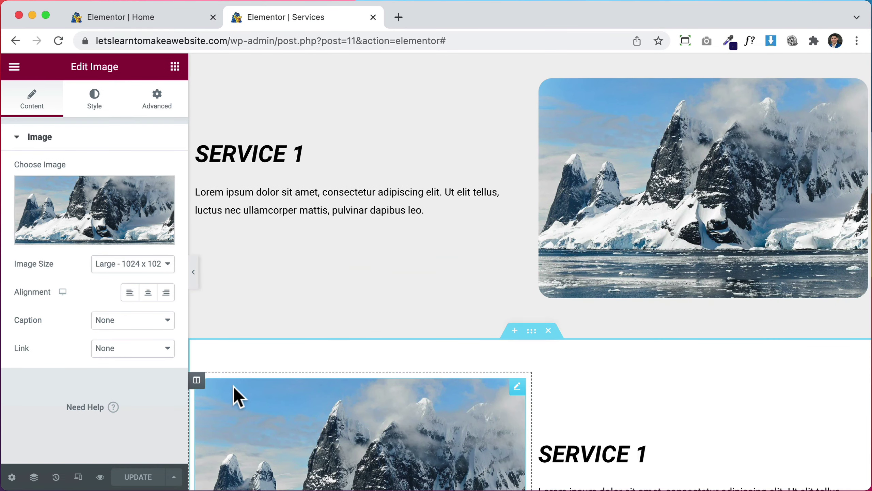
In the mobile view, set the Our Services banner heading's font size to 30 px, and return to the desktop view
click(79, 477)
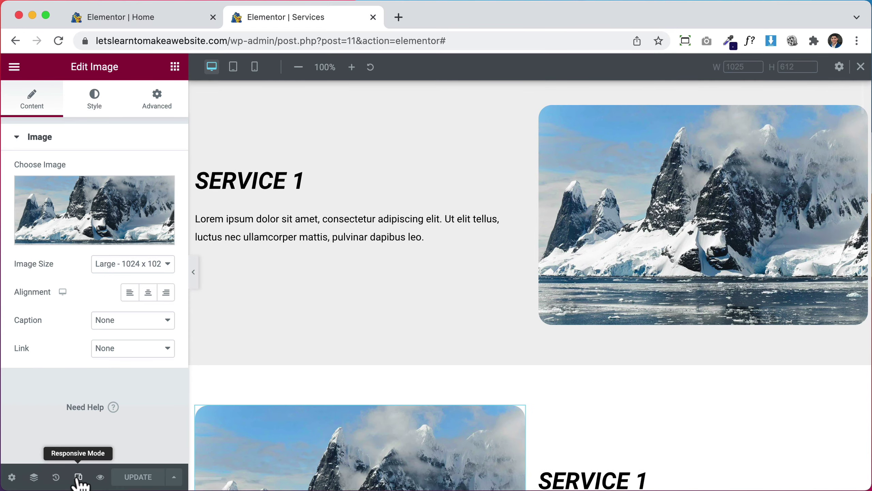
click(254, 67)
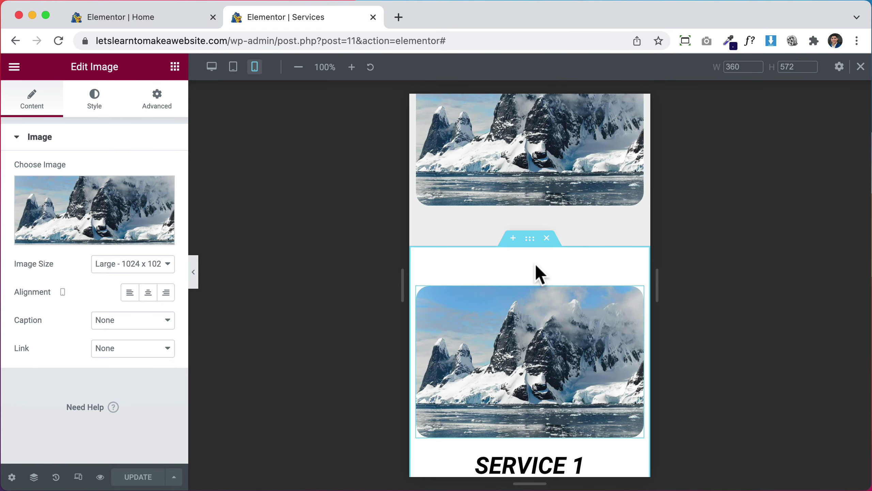
scroll(535, 271, down, 10)
scroll(539, 275, up, 5)
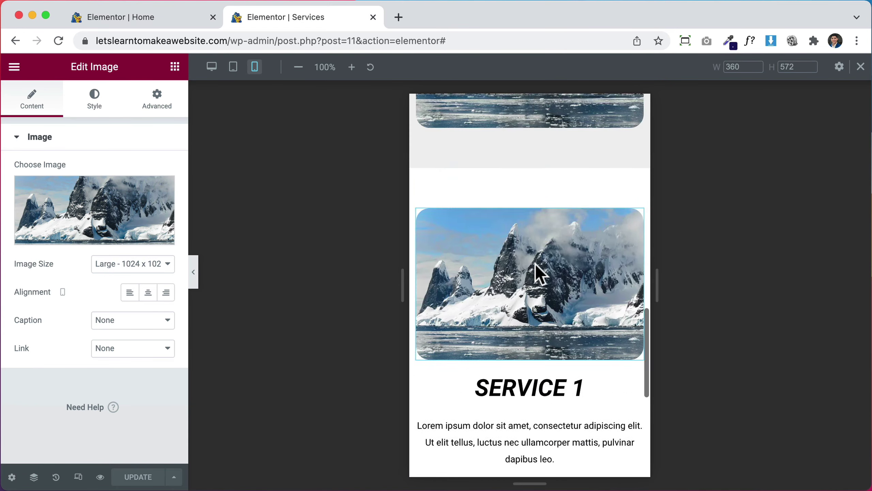
scroll(536, 264, up, 10)
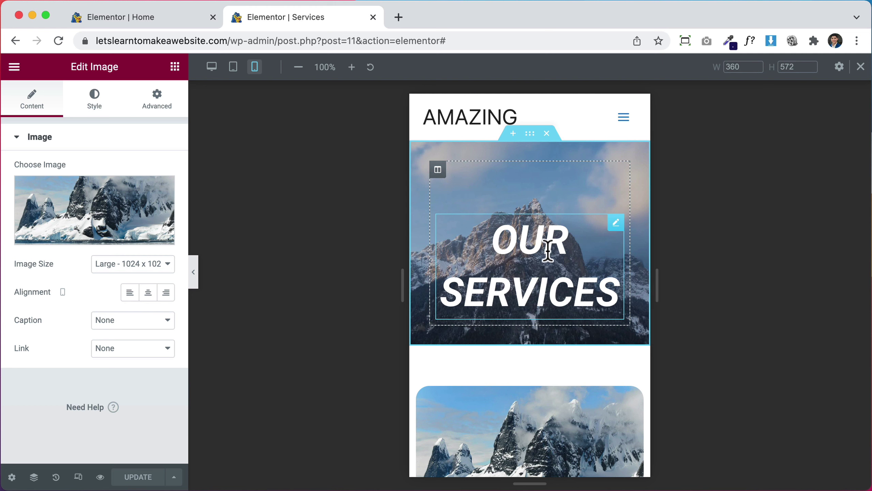
click(548, 251)
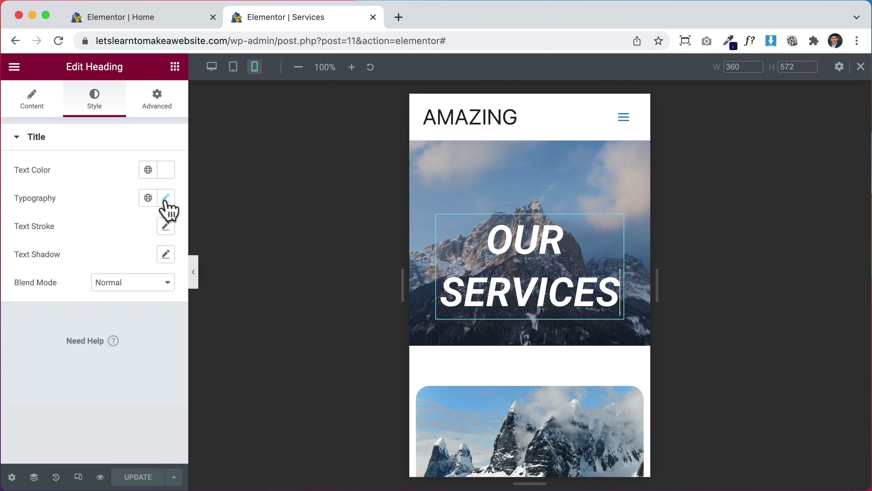
click(166, 198)
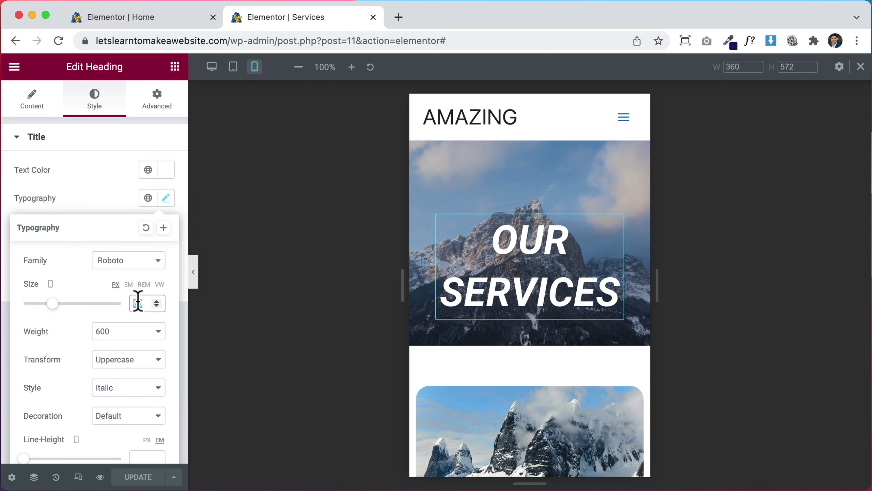
text(30)
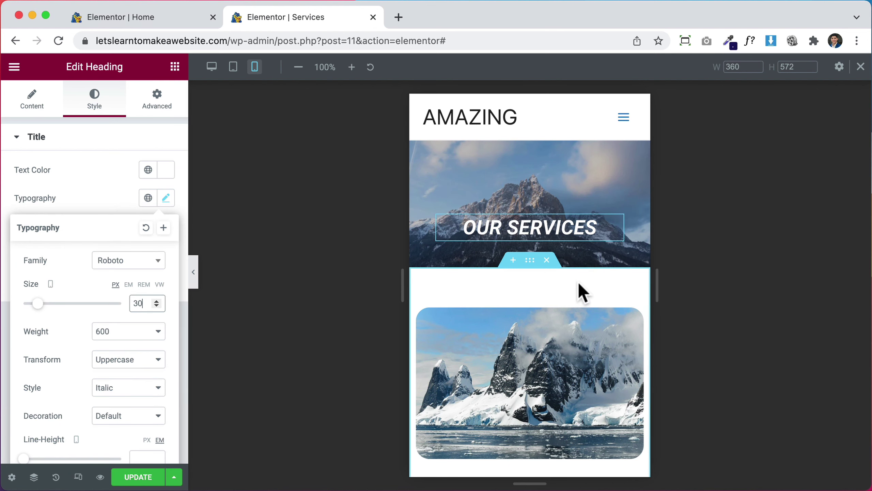
click(212, 67)
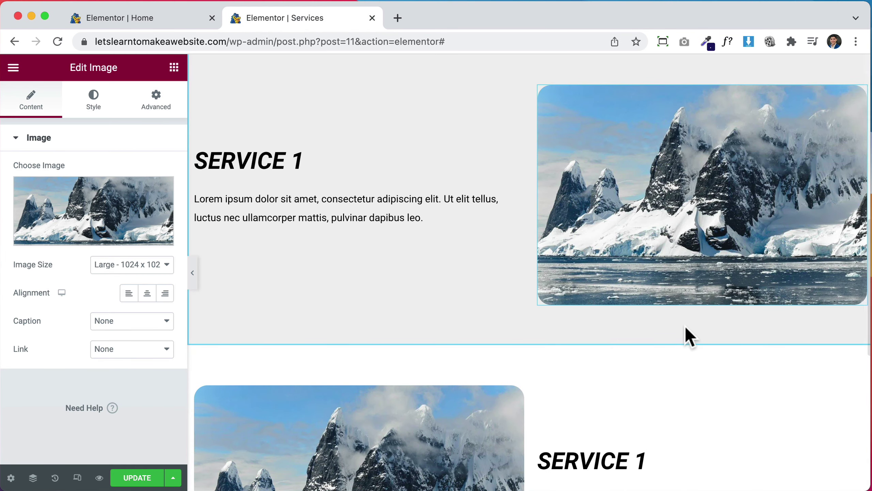
Update the Services page and preview it on the site, checking all its sections
scroll(596, 354, down, 3)
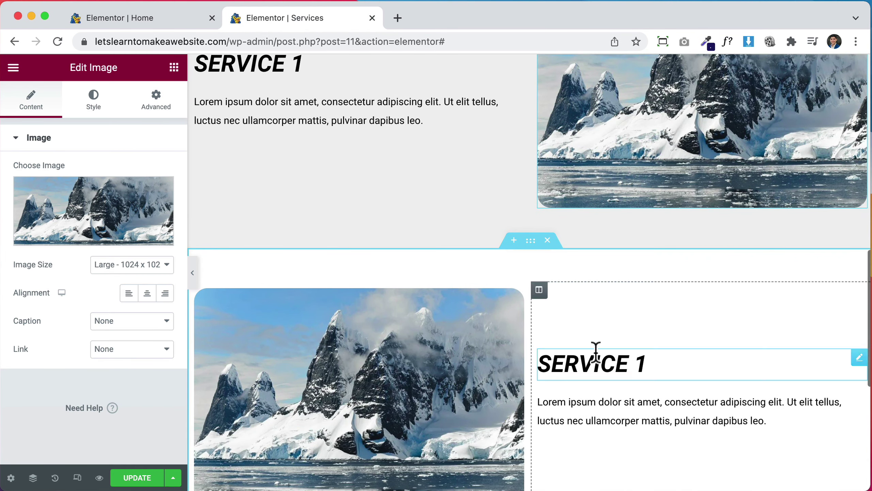
click(136, 480)
click(100, 479)
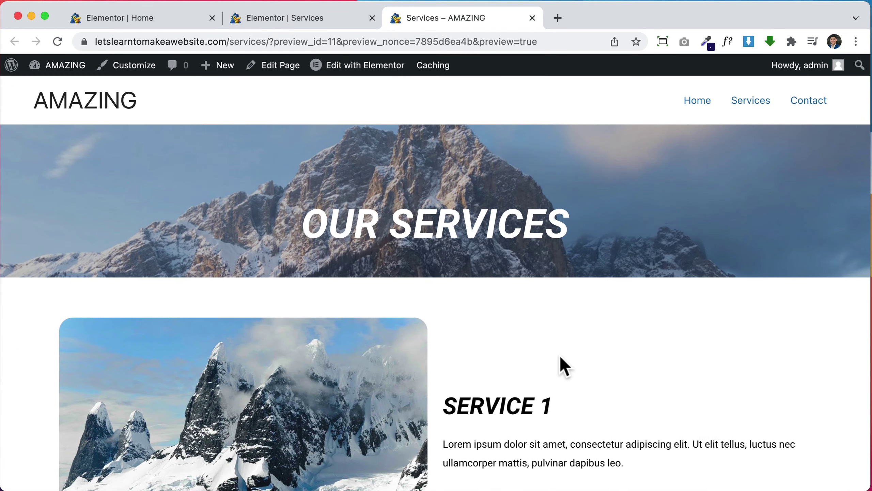
scroll(560, 358, down, 7)
scroll(561, 358, down, 15)
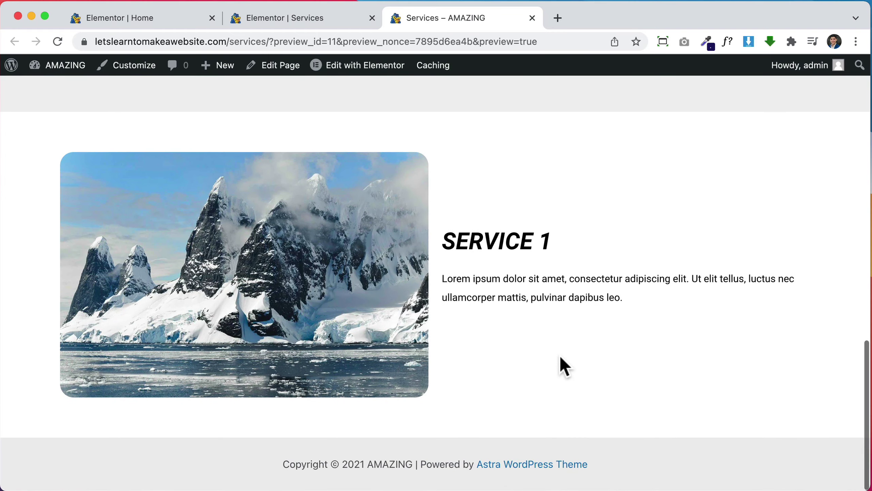
scroll(560, 357, up, 20)
scroll(563, 365, up, 1)
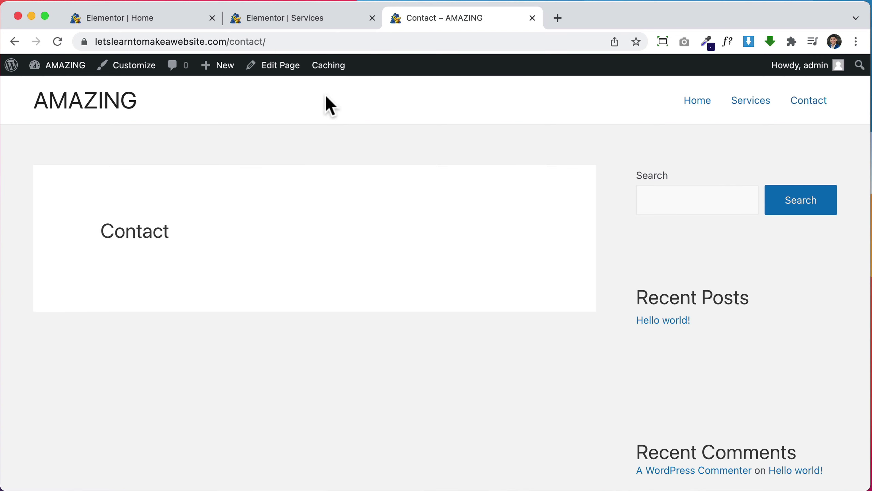
Open the Contact page in the Elementor editor and paste in a copy of the Services page's banner section
click(285, 69)
click(270, 80)
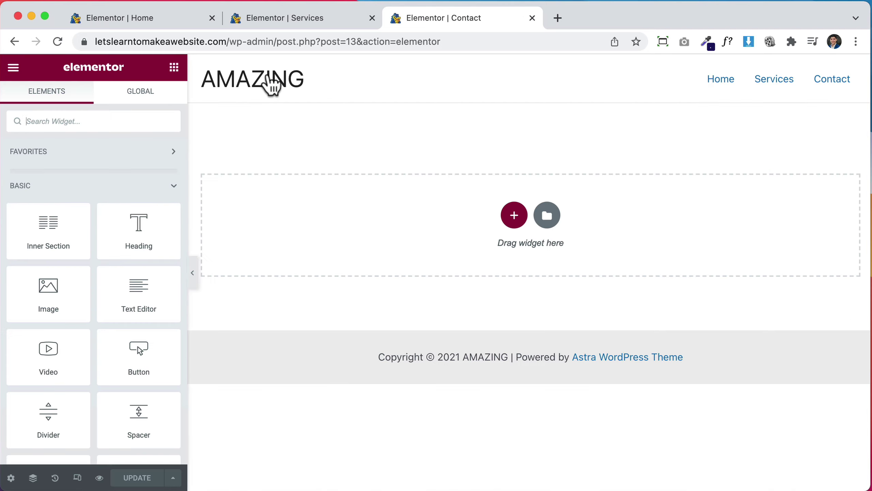
click(309, 20)
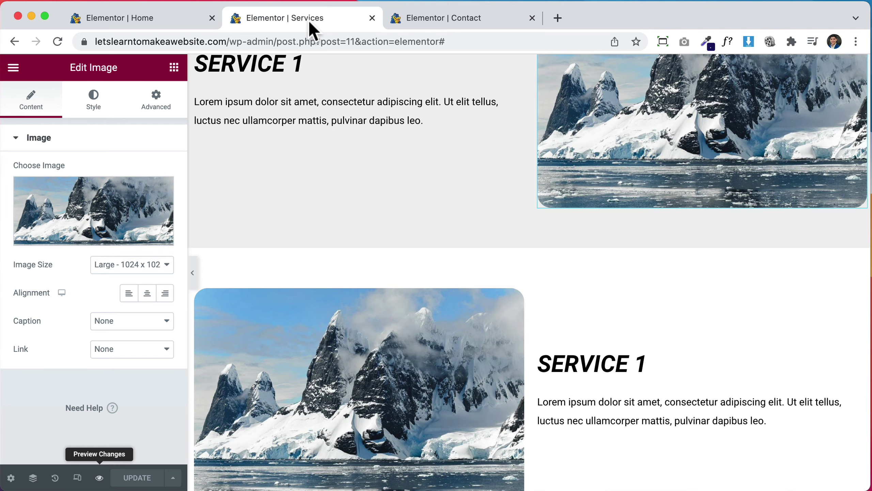
scroll(423, 172, up, 8)
scroll(422, 163, up, 1)
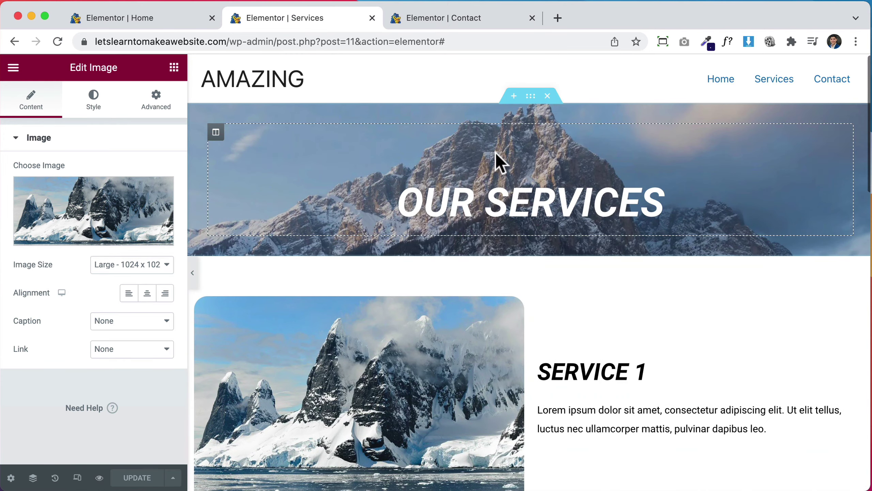
right_click(530, 97)
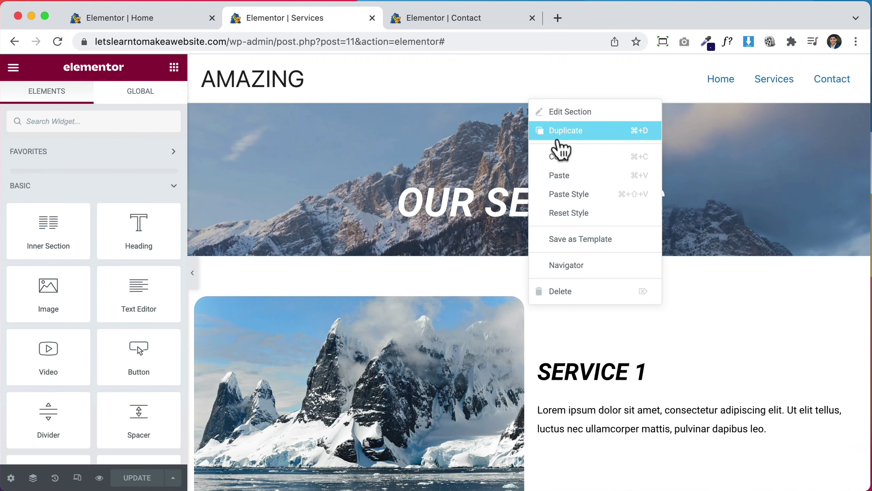
click(558, 156)
click(462, 19)
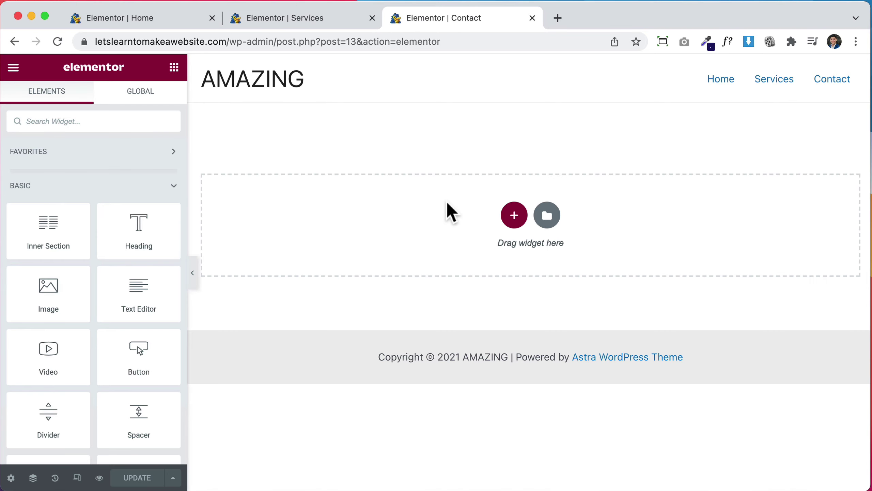
right_click(448, 205)
click(469, 215)
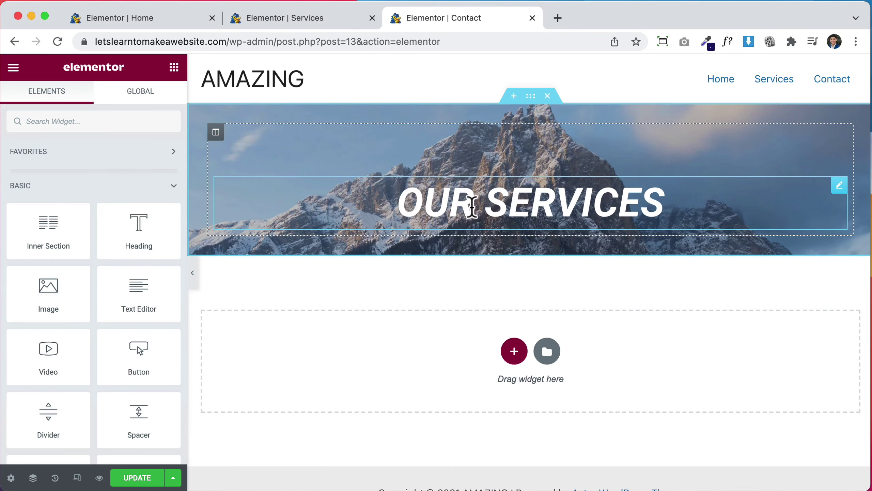
Change the Contact page's banner heading text to "contact us"
click(562, 201)
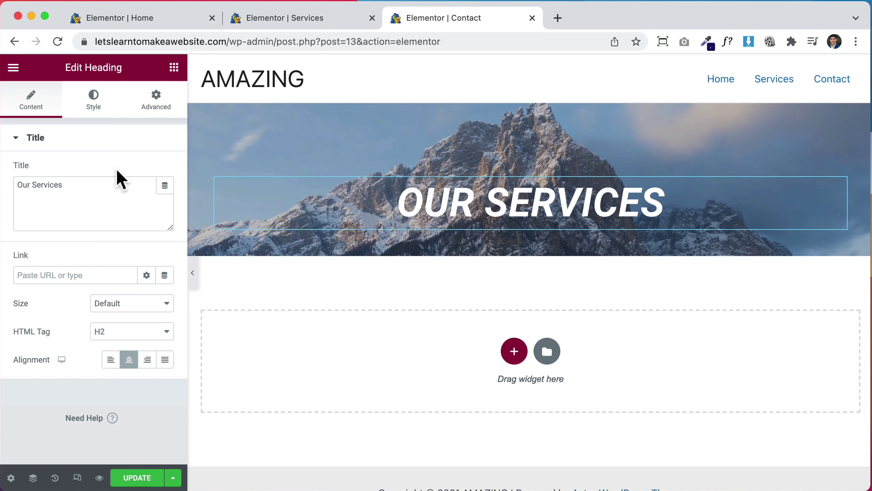
triple_click(101, 196)
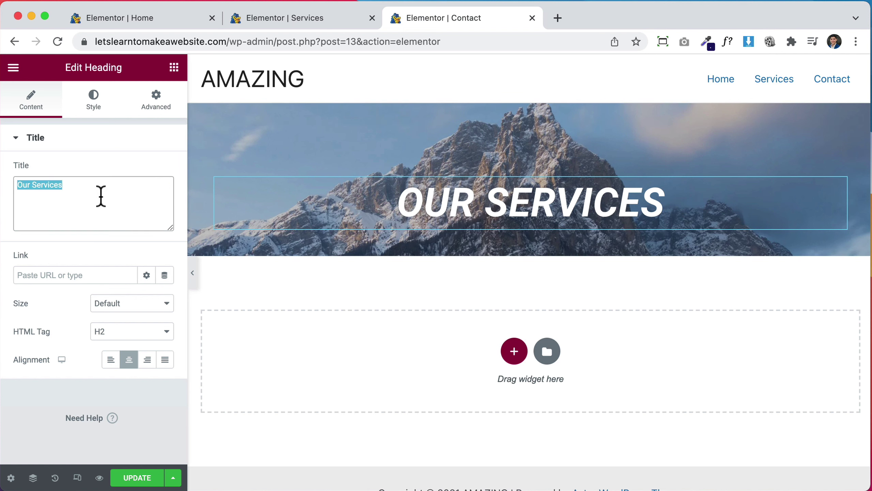
text(contact us)
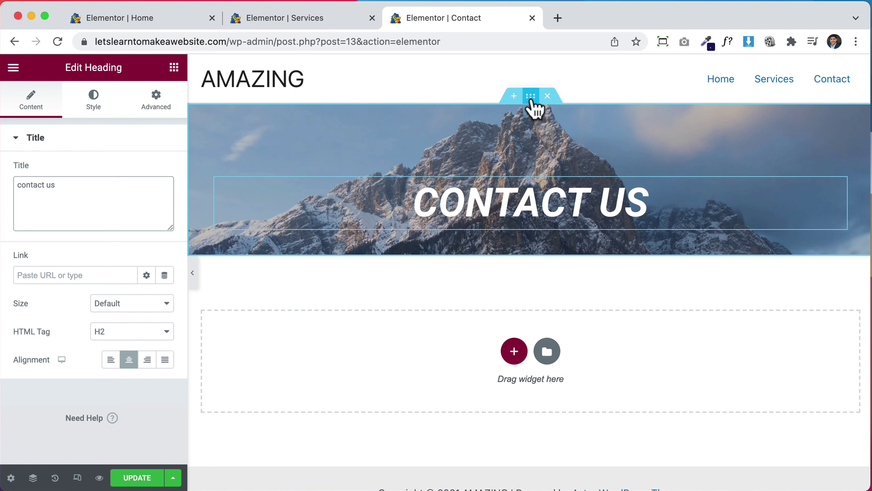
Replace the Contact banner's background image with the media library photo of blue glacier ice in front of mountains
click(531, 98)
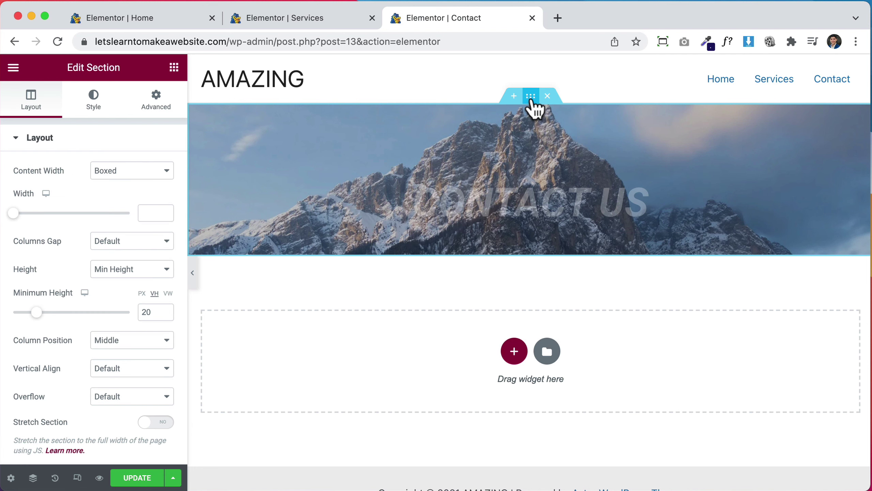
click(90, 99)
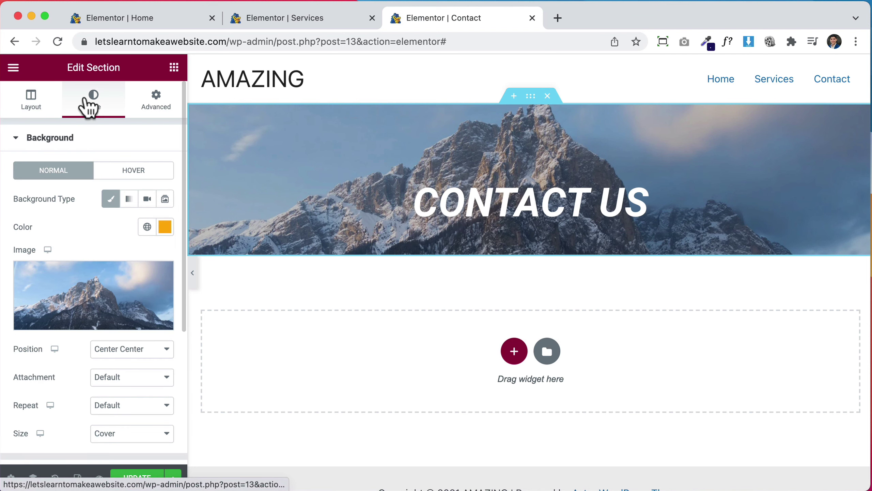
click(79, 298)
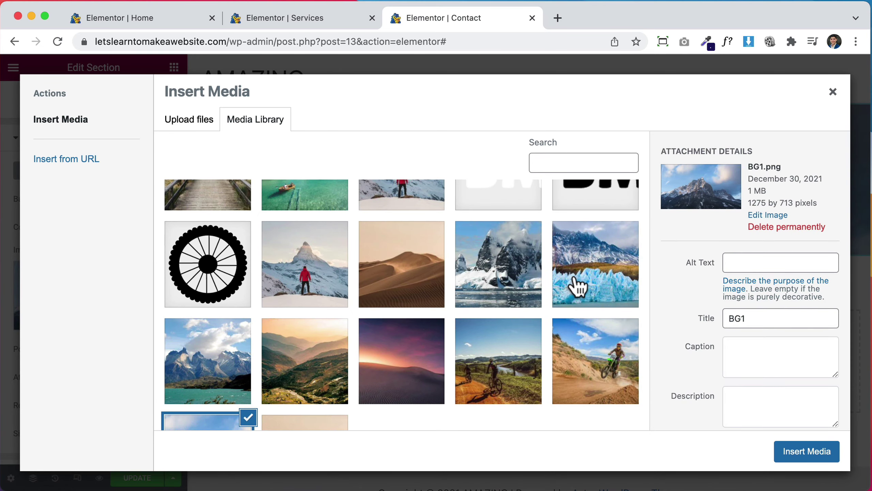
click(578, 287)
click(807, 452)
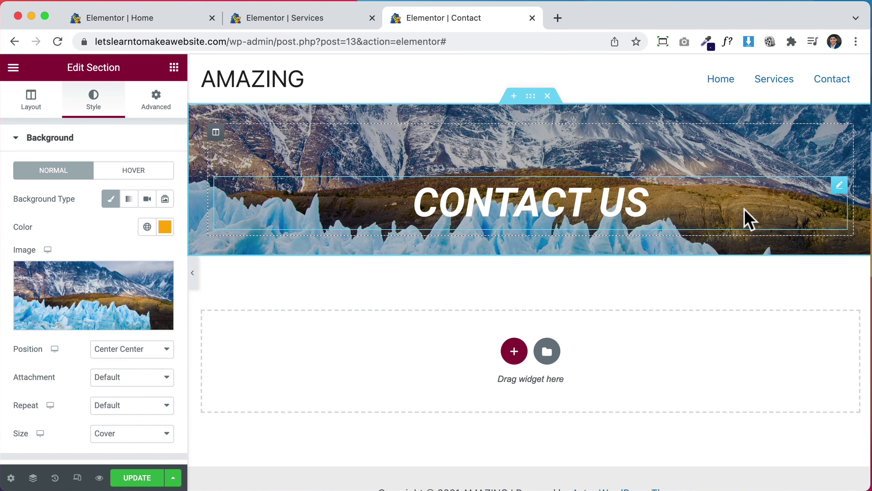
scroll(744, 211, down, 2)
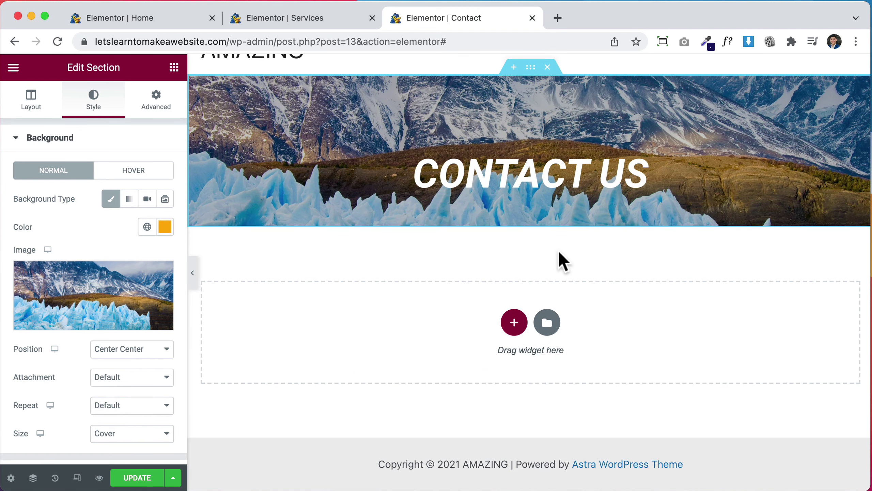
Copy the "Service 1" section from the Services page and paste it below the Contact page's banner
click(319, 21)
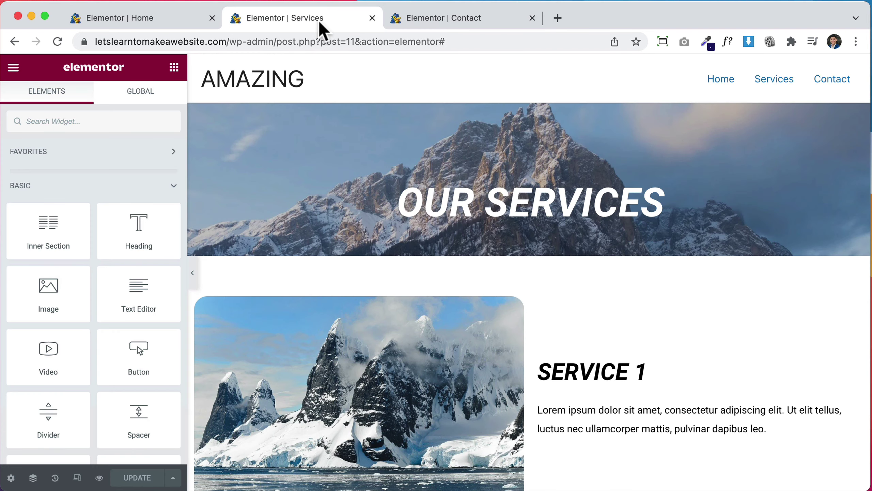
scroll(561, 280, down, 3)
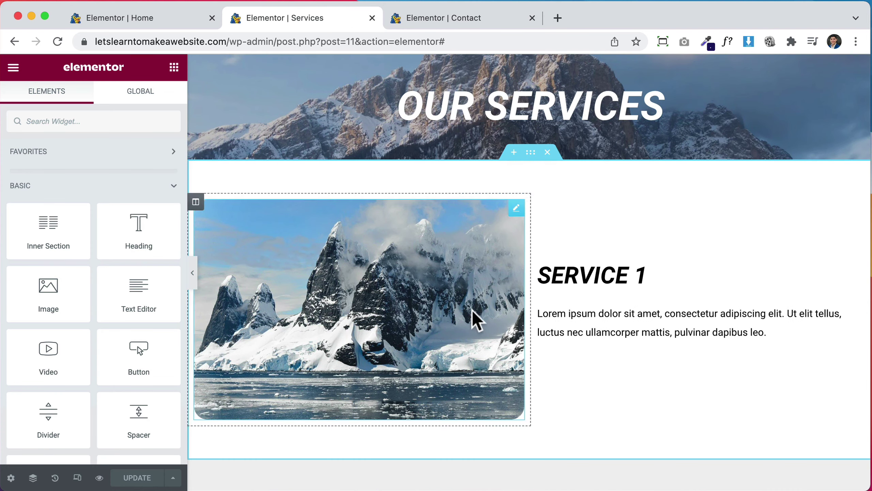
right_click(531, 152)
click(564, 210)
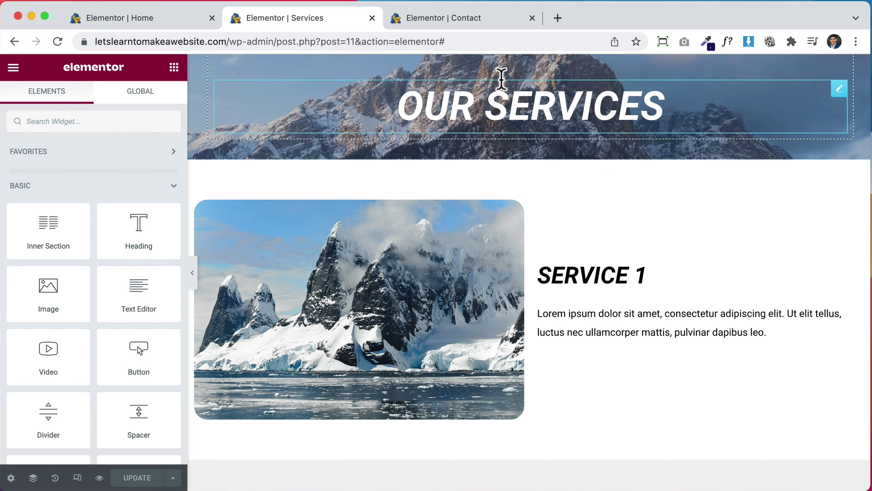
click(468, 29)
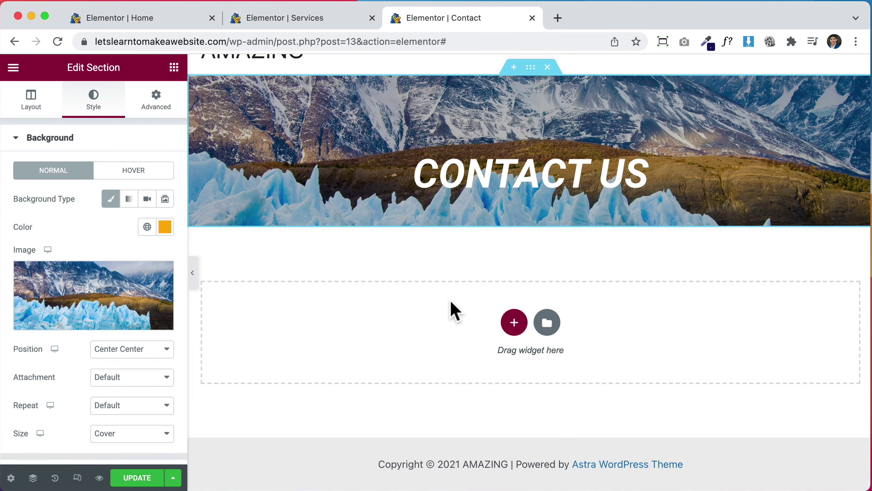
right_click(442, 307)
click(452, 318)
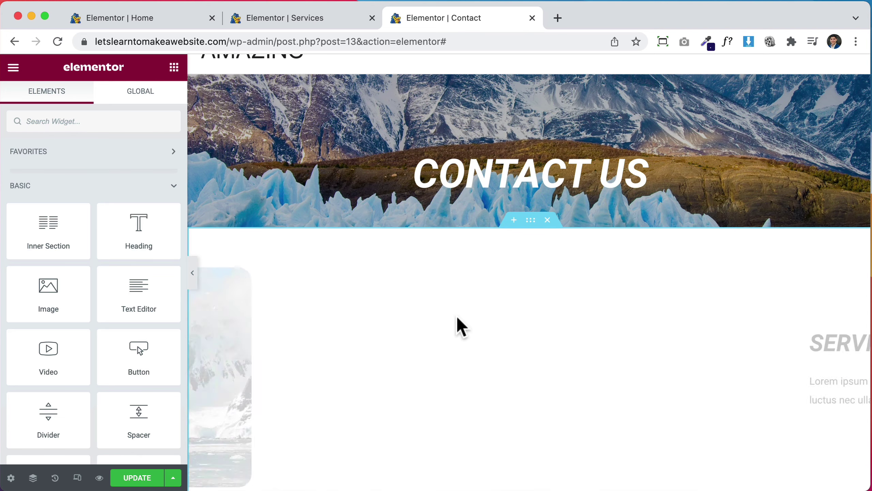
Move the pasted section's image column to the other side of the text column and clear its entrance animation
scroll(456, 315, down, 4)
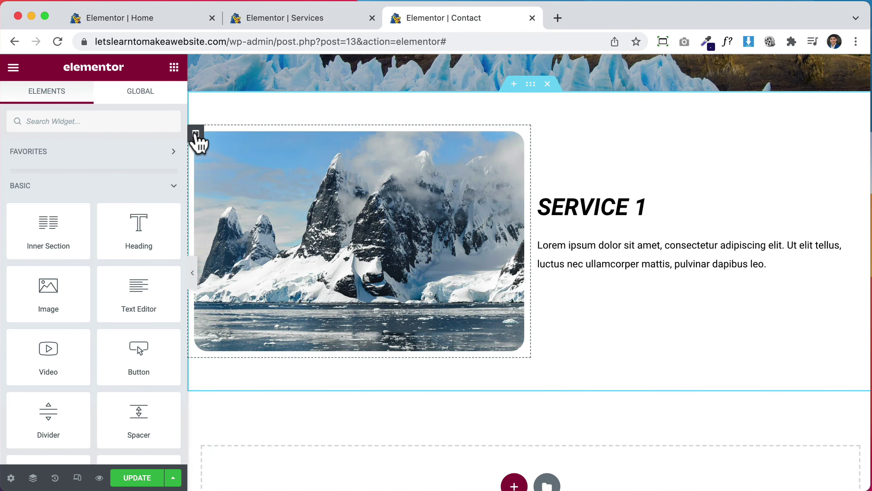
drag(197, 136, 630, 186)
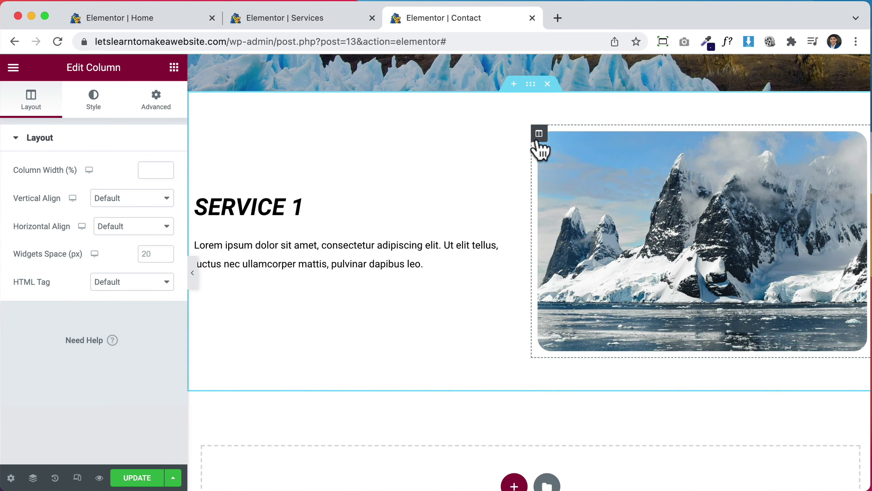
click(149, 106)
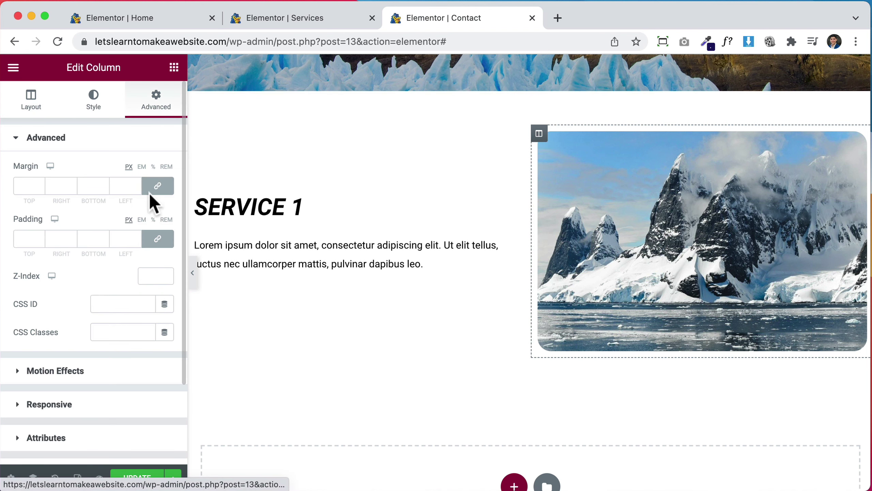
click(89, 379)
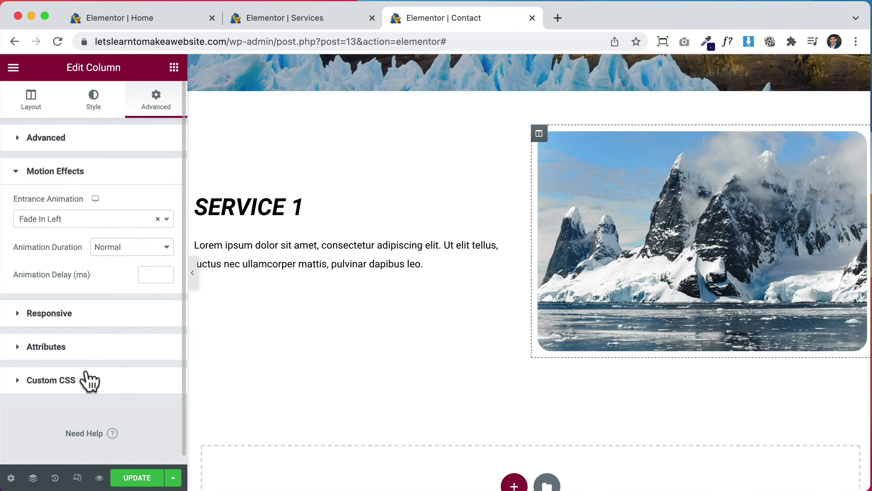
click(158, 219)
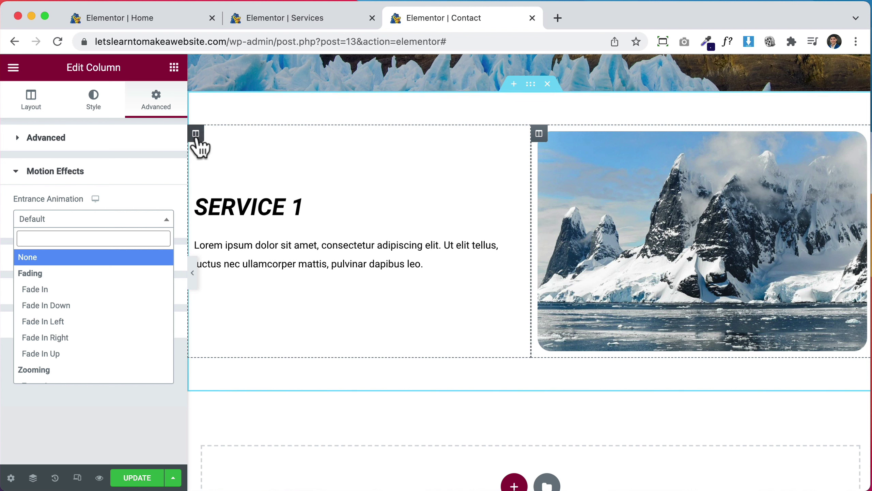
Clear the entrance animation of the "Service 1" text column
click(195, 134)
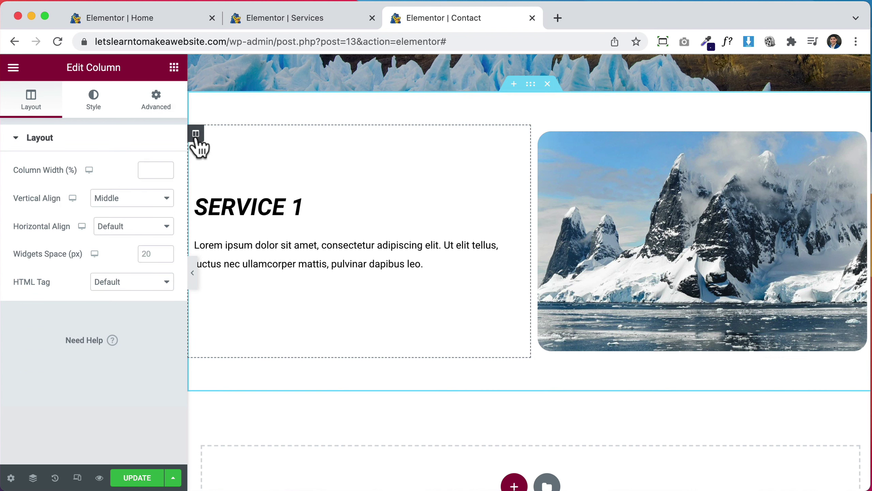
click(161, 109)
click(87, 371)
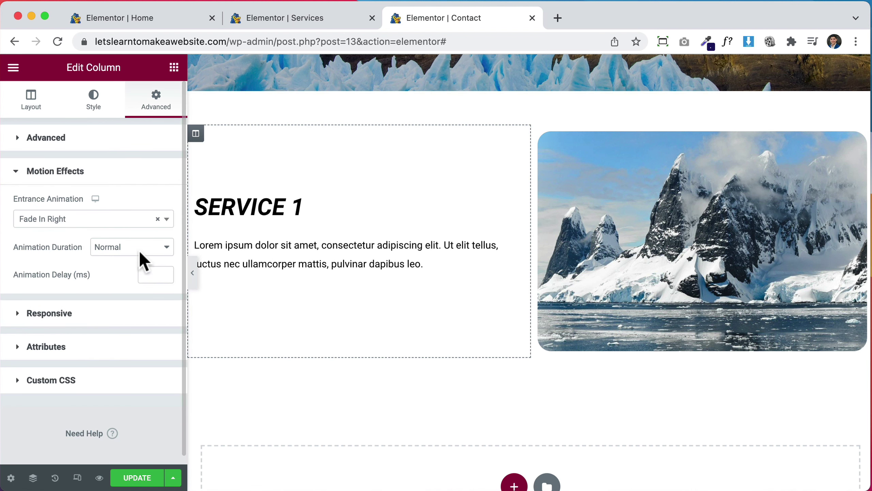
click(158, 219)
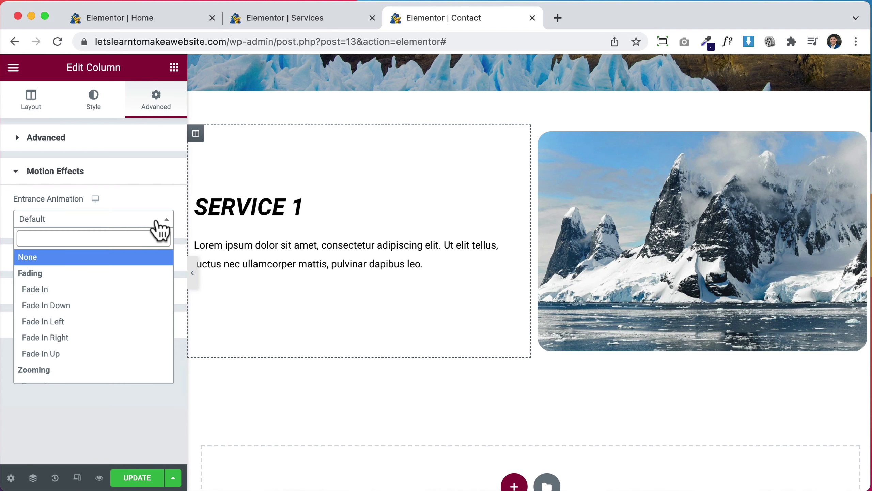
click(144, 172)
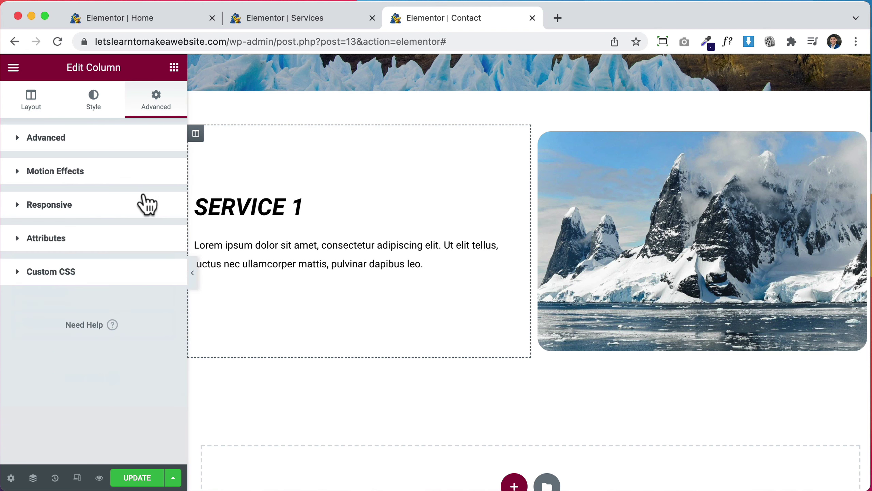
Change the "Service 1" heading to "Contact us" and its paragraph to "Thank you for contacting us our team is ready to help you!"
click(292, 207)
triple_click(115, 201)
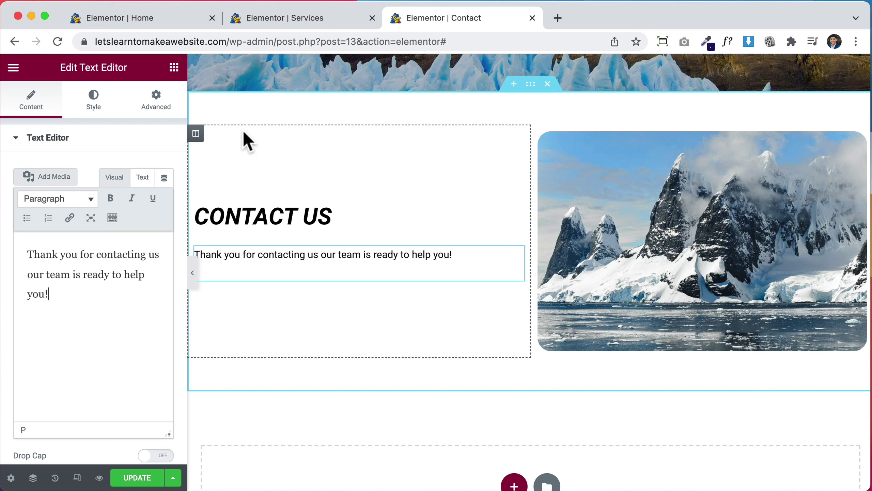
Set the vertical alignment of the column with the contact heading and paragraph to Top
click(195, 134)
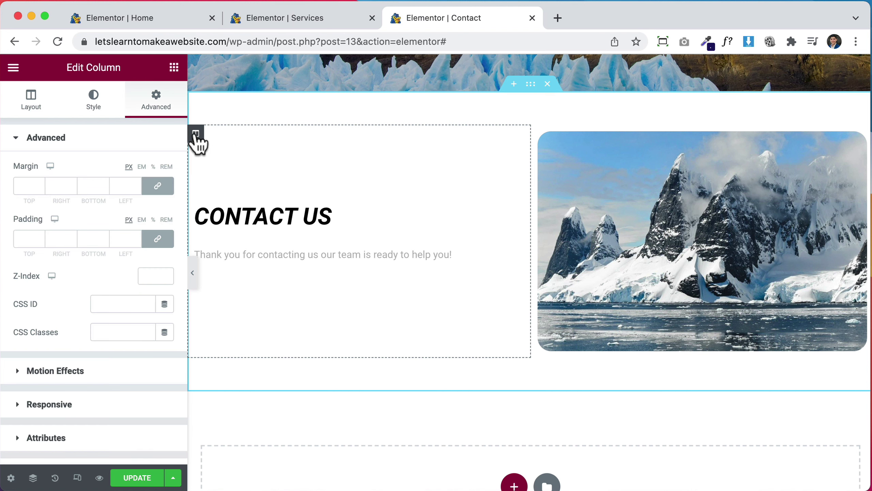
click(31, 103)
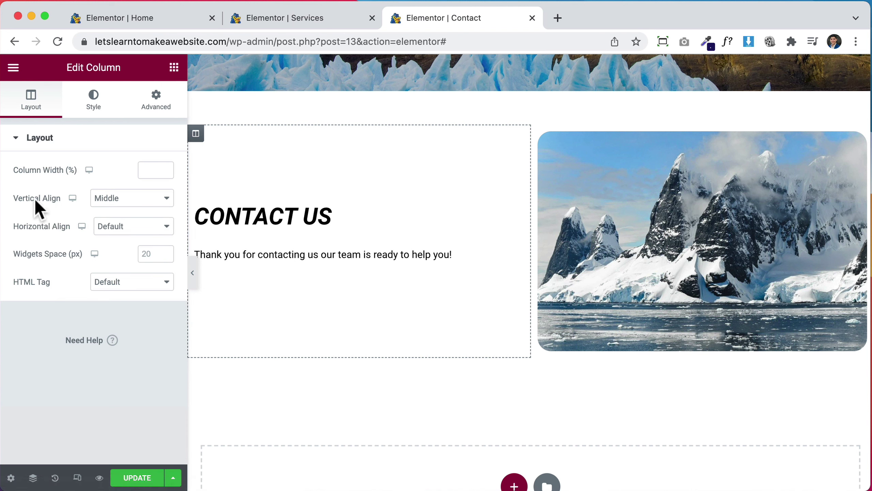
click(106, 201)
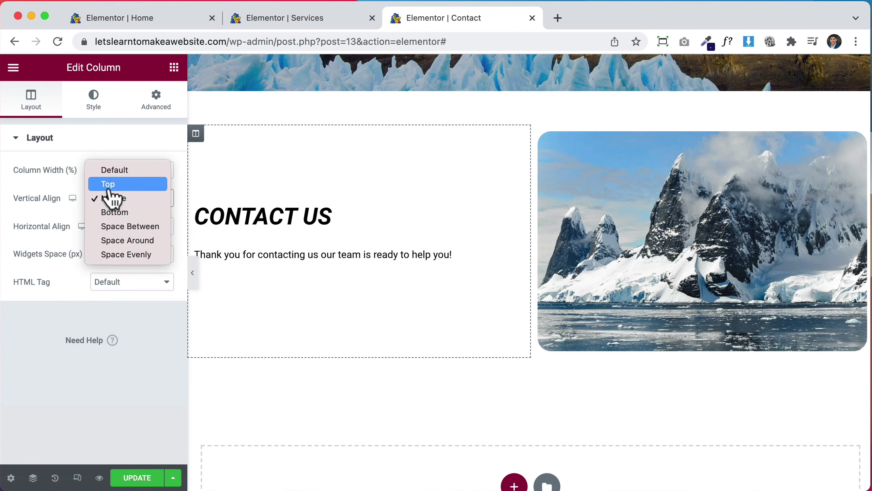
click(108, 187)
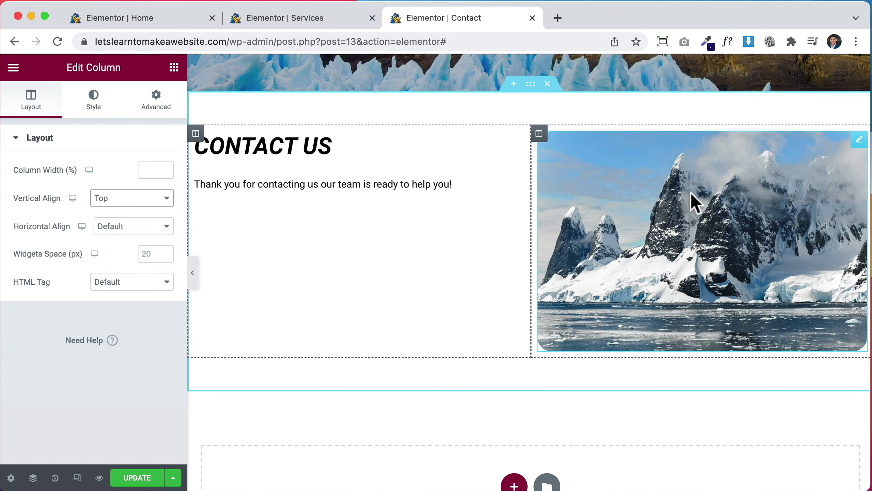
Delete the mountain image beside the contact text and put a Shortcode widget in its column
right_click(659, 216)
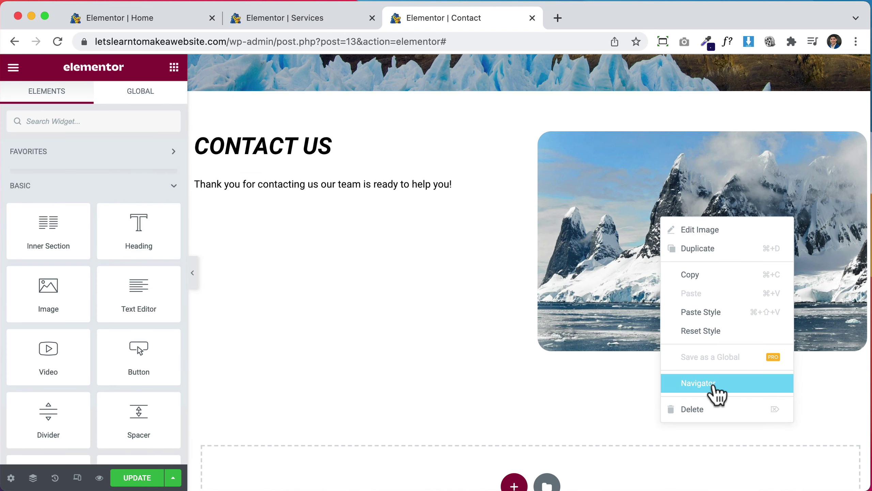
click(711, 414)
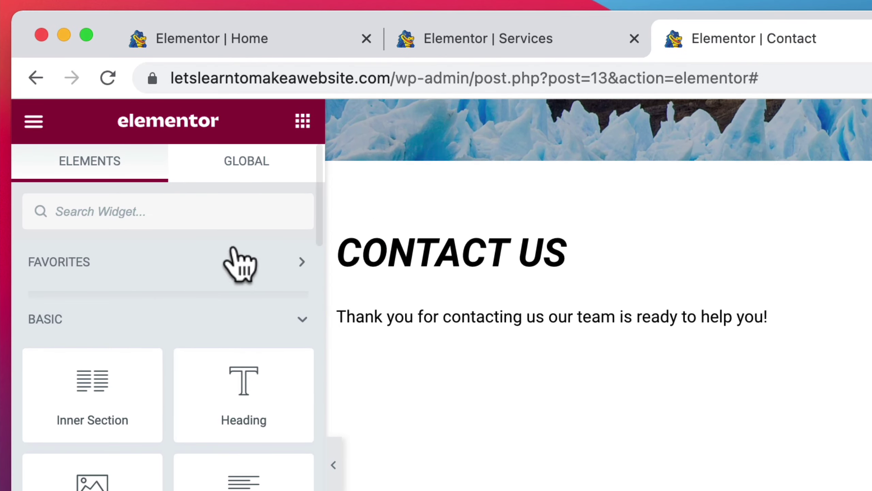
click(121, 125)
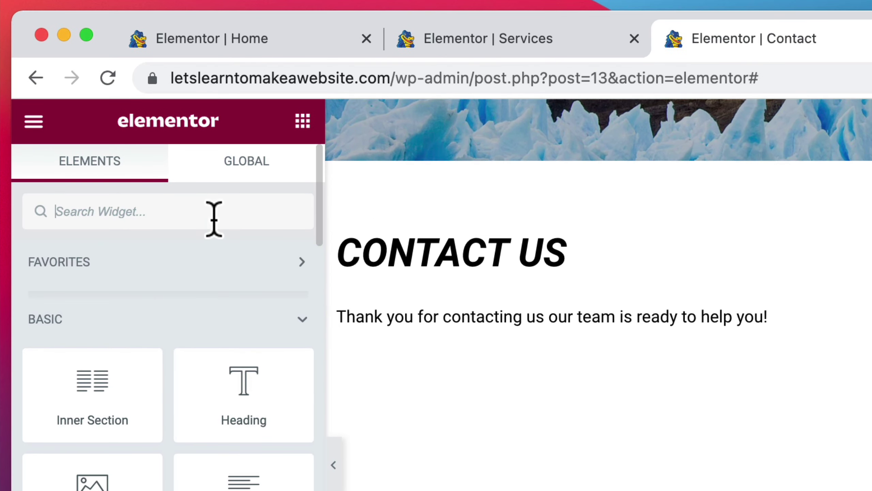
text(sho)
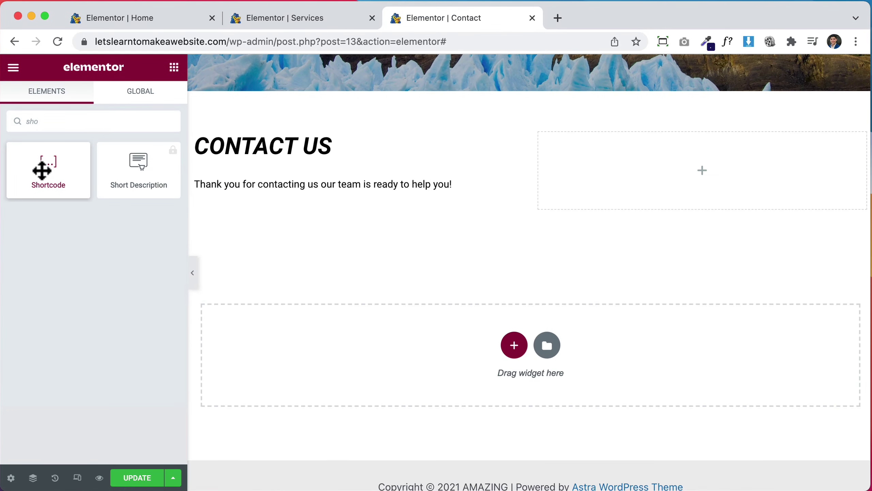
drag(42, 170, 622, 174)
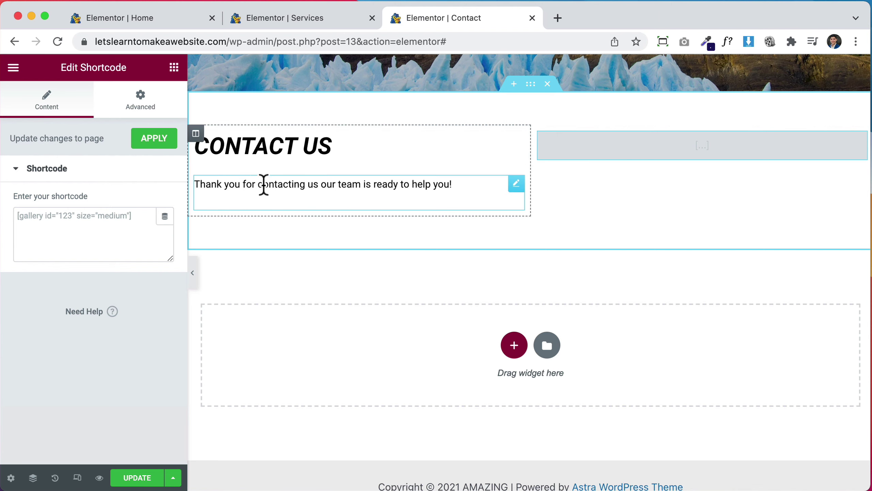
Add an Icon List widget below the contact paragraph and remove its second and third items
click(174, 67)
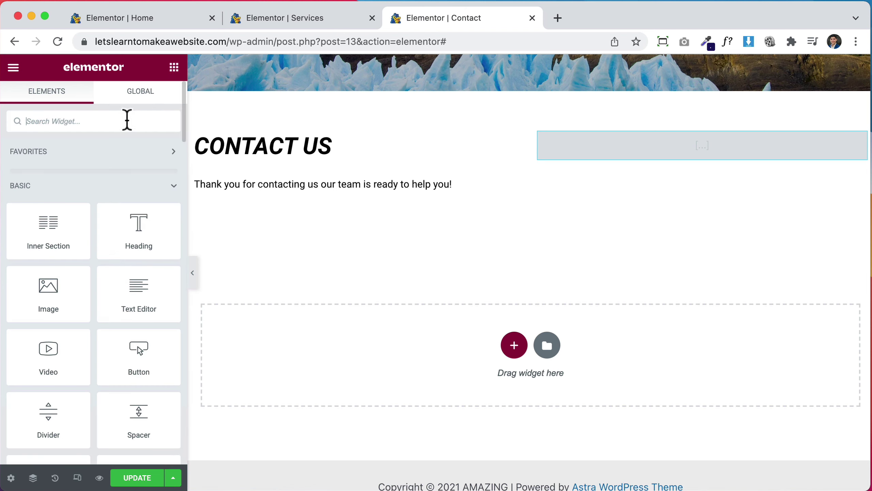
text(icon l)
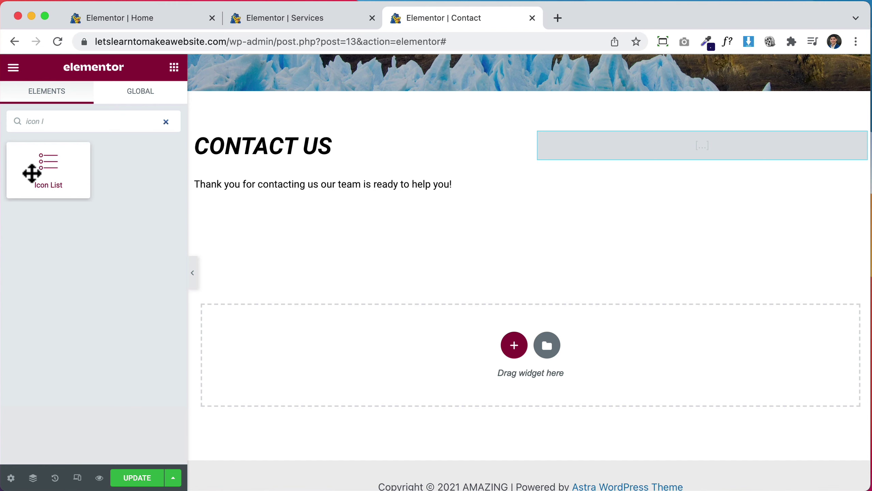
drag(31, 173, 263, 209)
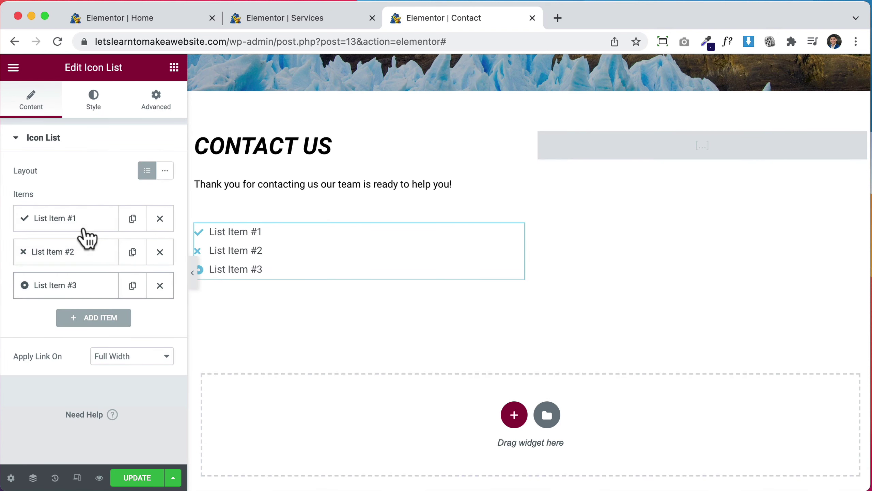
click(159, 254)
click(159, 254)
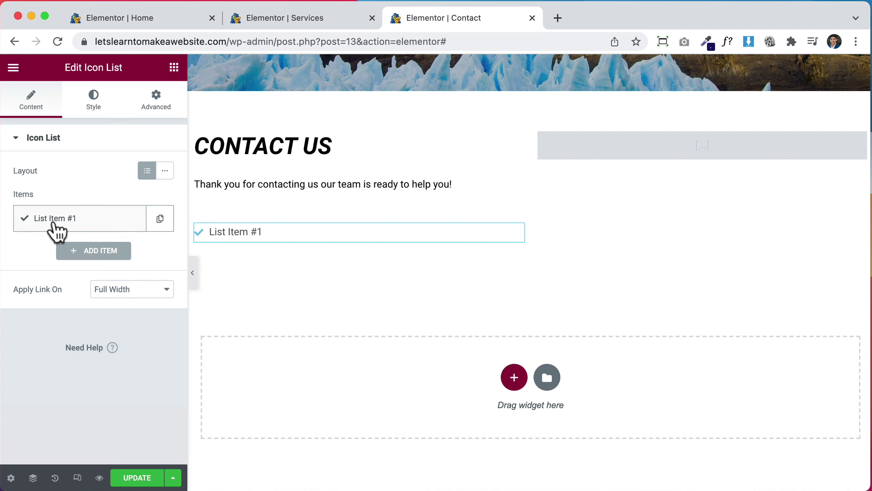
Replace the text of the remaining icon list item with the contact phone number
click(69, 229)
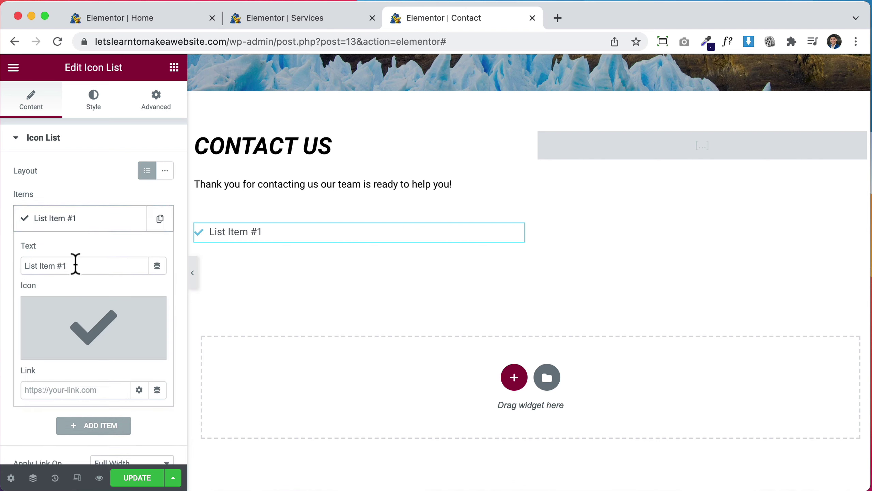
triple_click(89, 265)
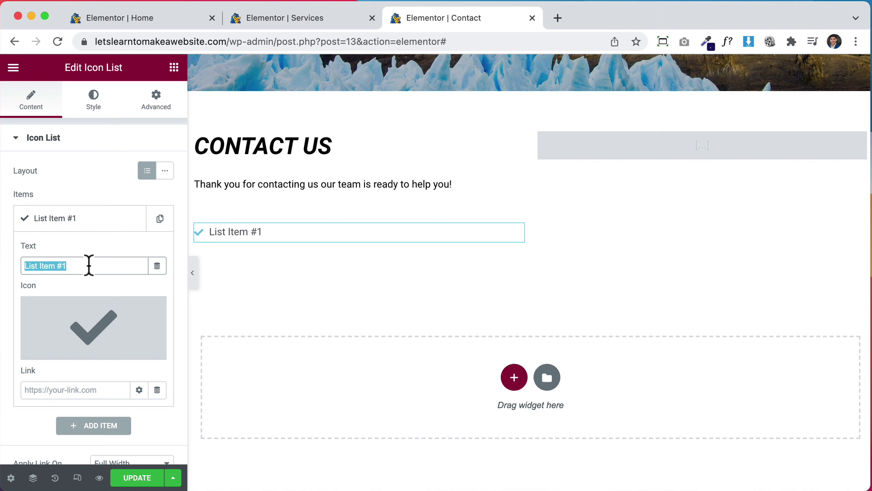
key(super+v)
Find a phone icon in the Icon Library and insert the Phone alt icon for the phone number item
mouse_move(89, 320)
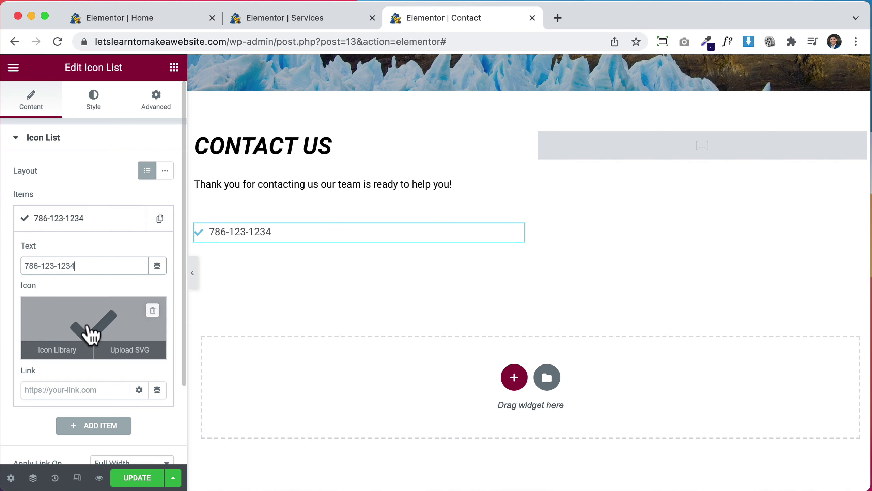
click(89, 331)
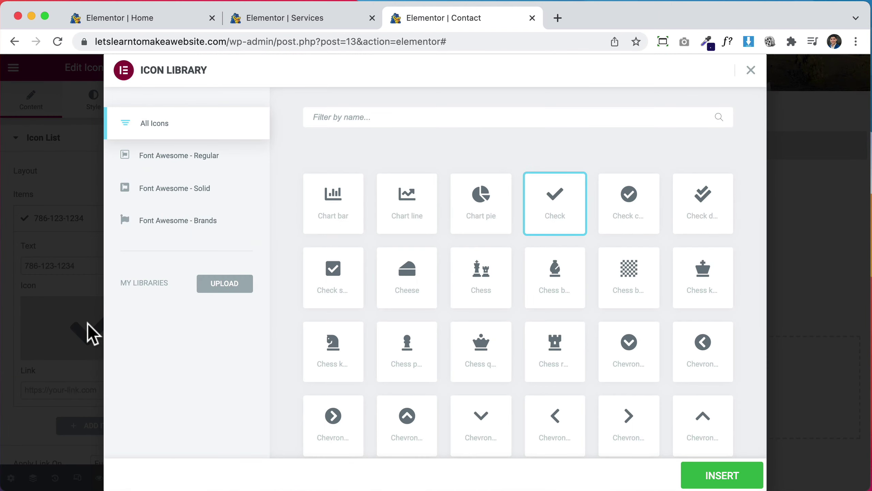
scroll(561, 277, down, 10)
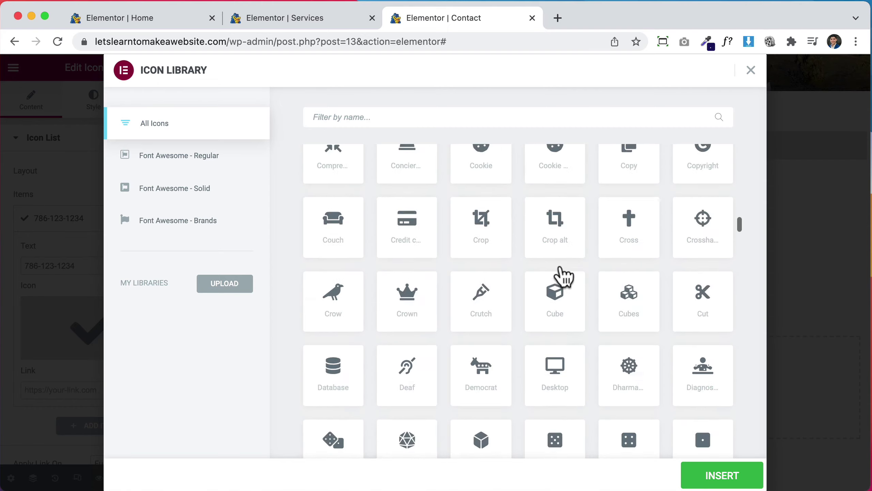
scroll(561, 275, down, 10)
scroll(561, 273, up, 15)
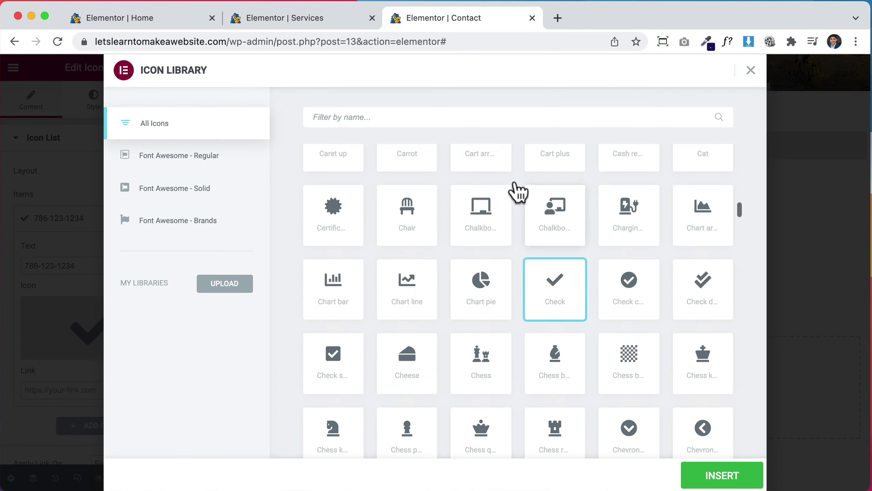
text(phone)
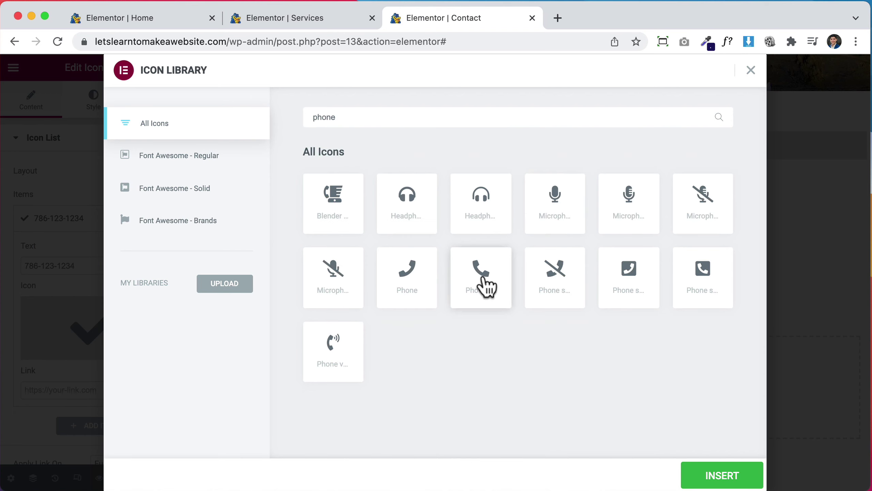
click(488, 287)
click(721, 479)
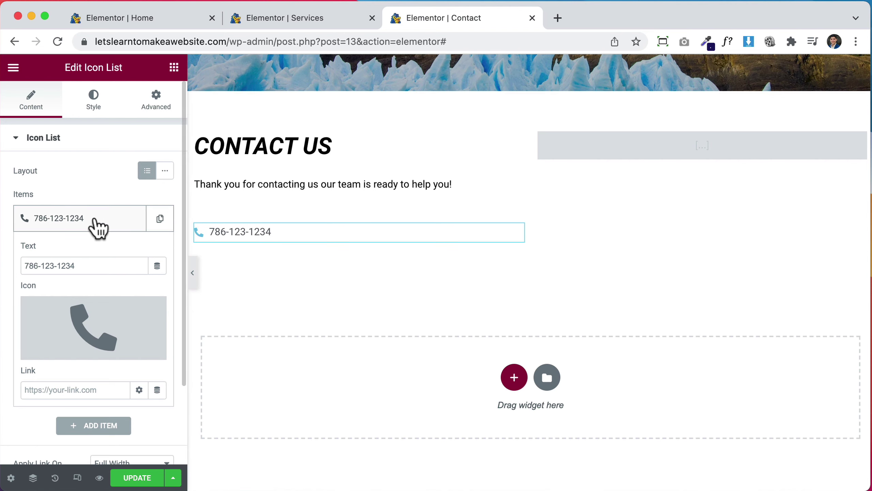
Duplicate the phone number item in the icon list and replace the copy's text with the contact e-mail address
click(161, 222)
scroll(118, 333, down, 3)
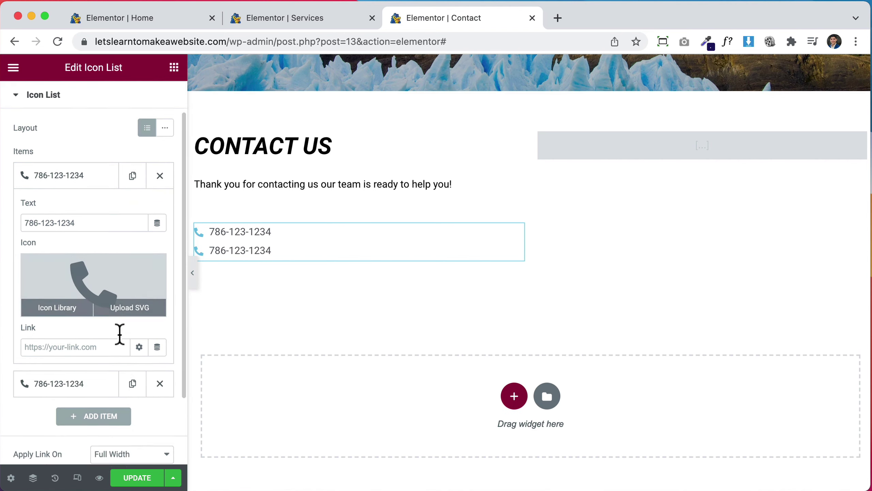
click(41, 342)
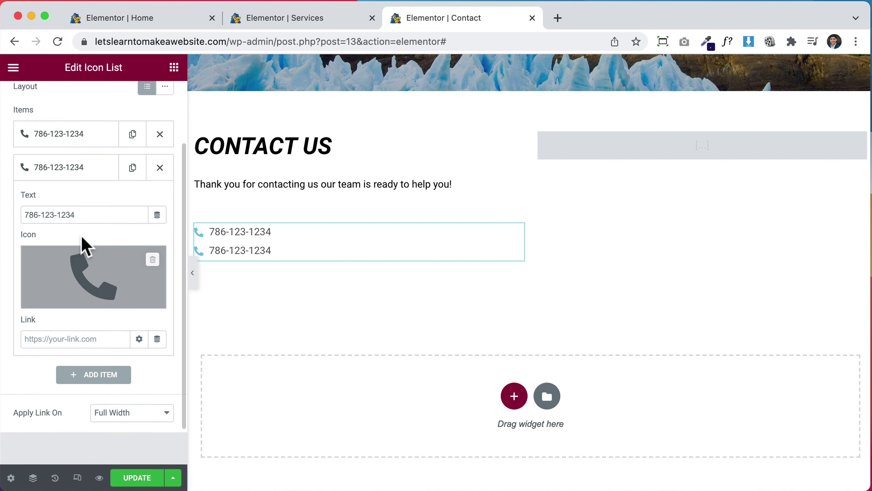
double_click(92, 217)
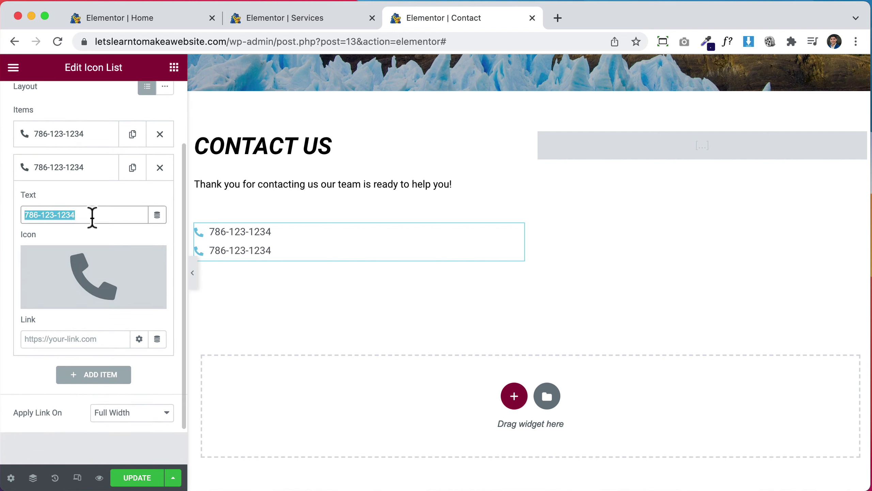
key(super+v)
Search the Icon Library for "email" to find an icon for the e-mail list item
mouse_move(64, 279)
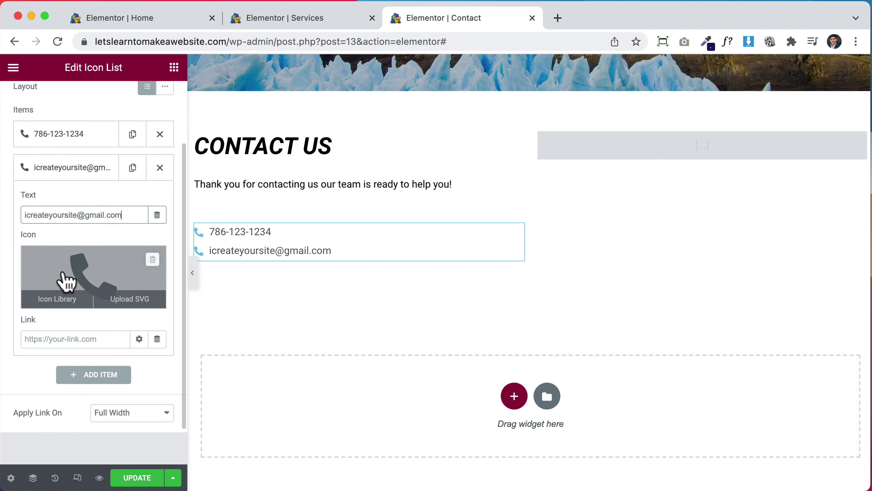
click(92, 275)
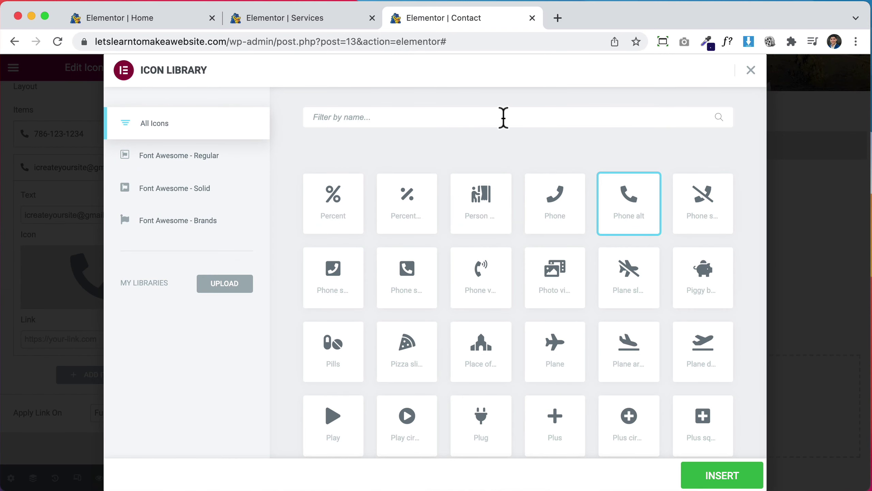
click(504, 117)
text(email)
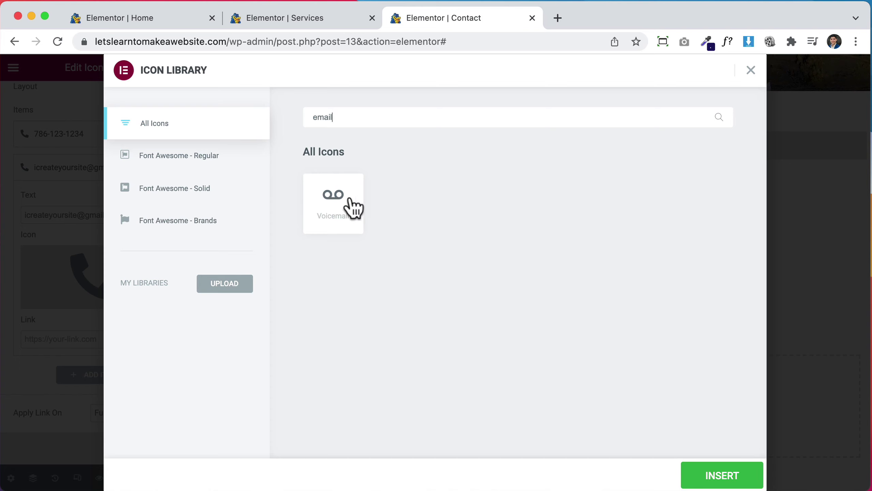
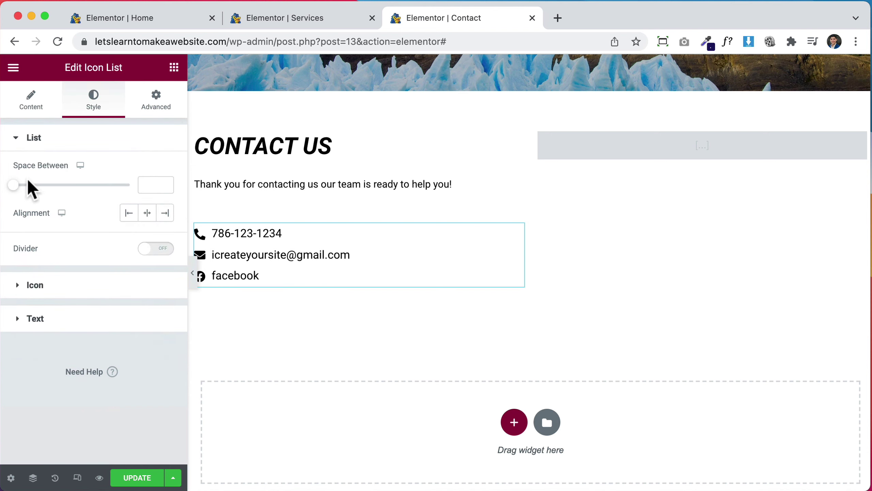
Set the Space Between the icon list items to 5
drag(16, 185, 20, 185)
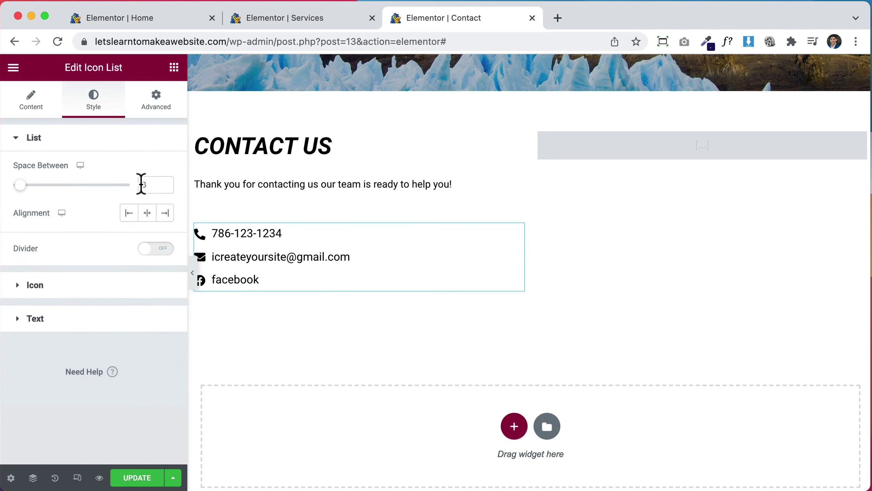
click(167, 181)
click(167, 181)
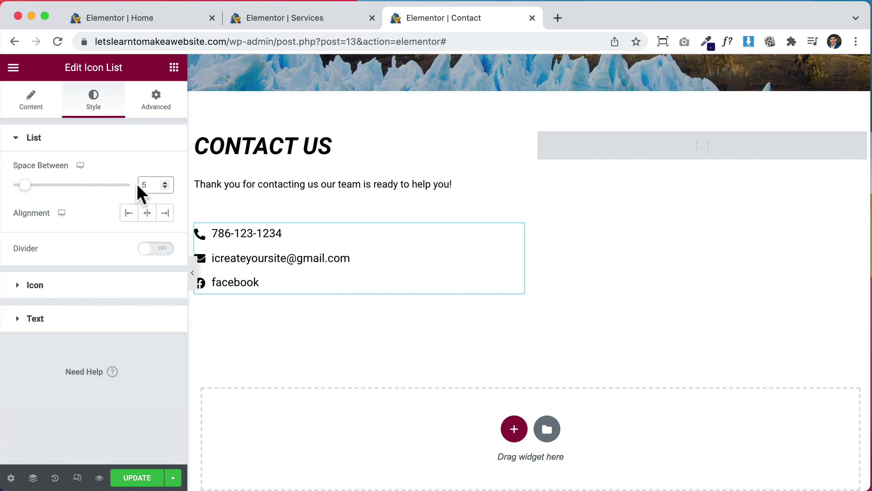
Update the Contact page and preview its contact text and icon list in the browser
click(141, 476)
click(99, 478)
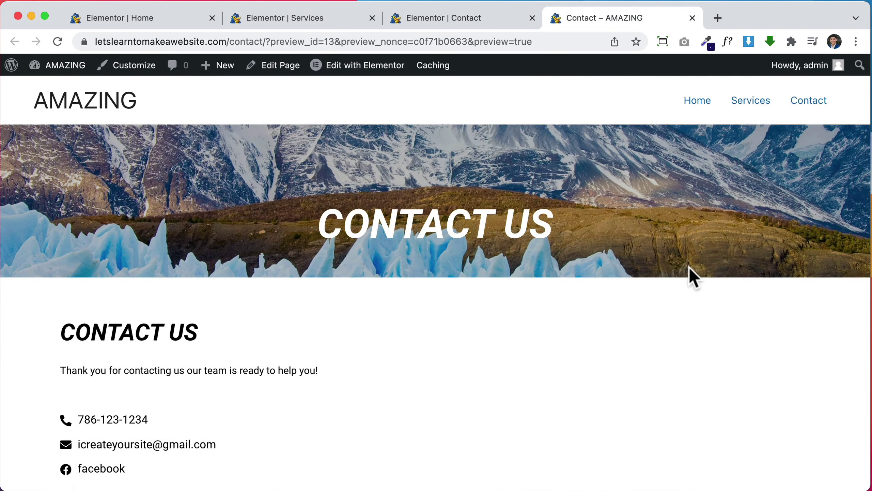
scroll(691, 277, down, 3)
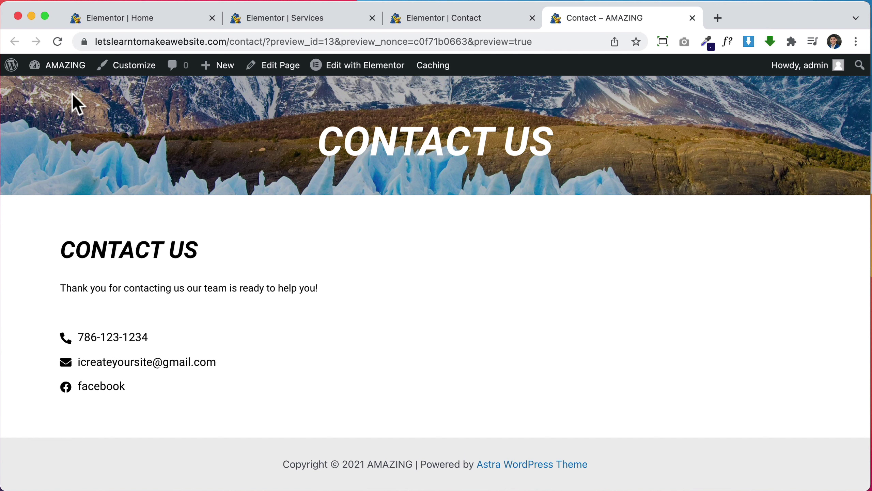
Open Contact form 1 from the WordPress dashboard and check the To field in its mail settings
click(43, 67)
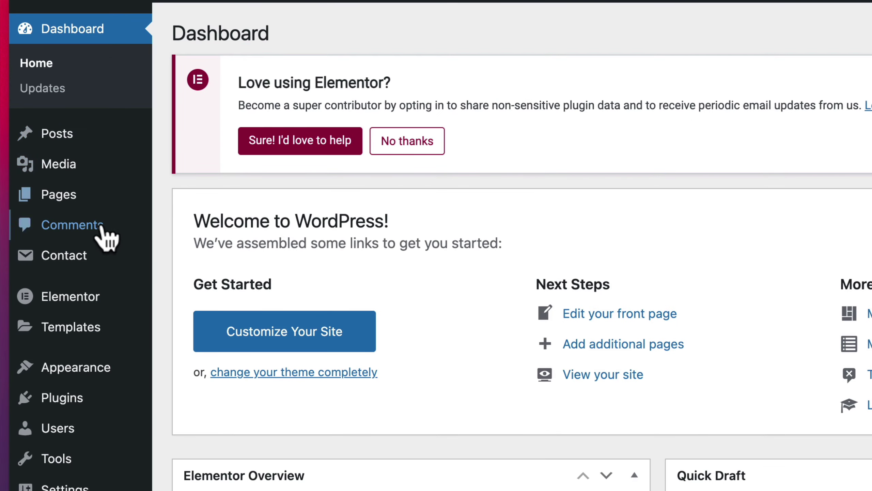
click(54, 260)
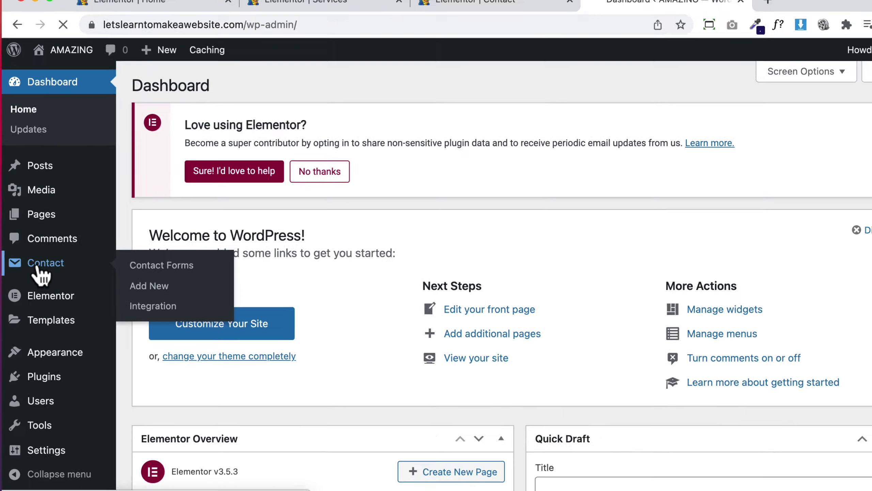
scroll(354, 363, down, 3)
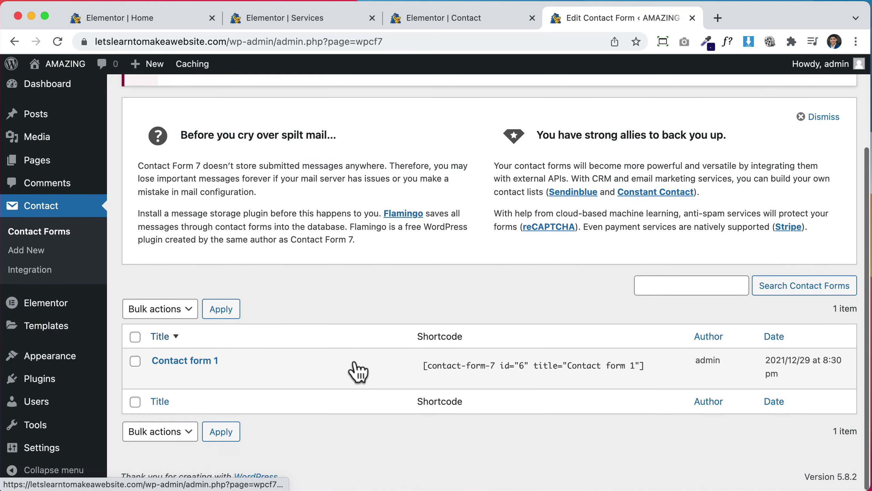
mouse_move(209, 374)
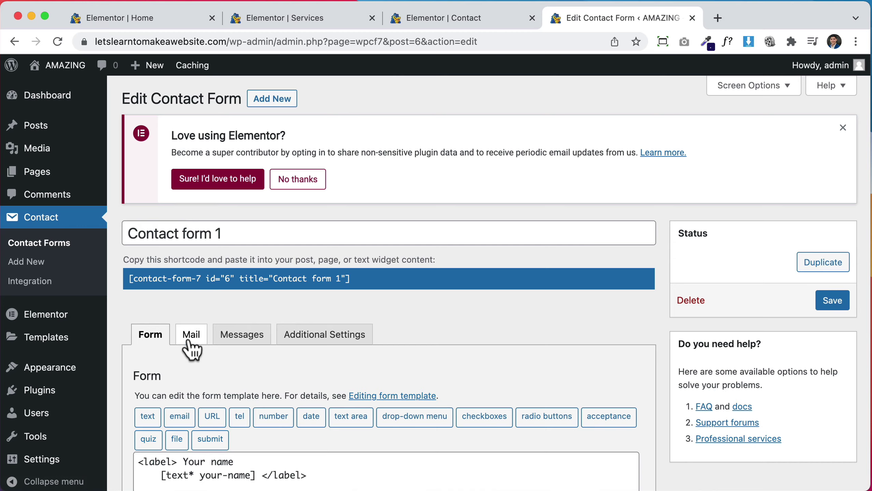
click(189, 342)
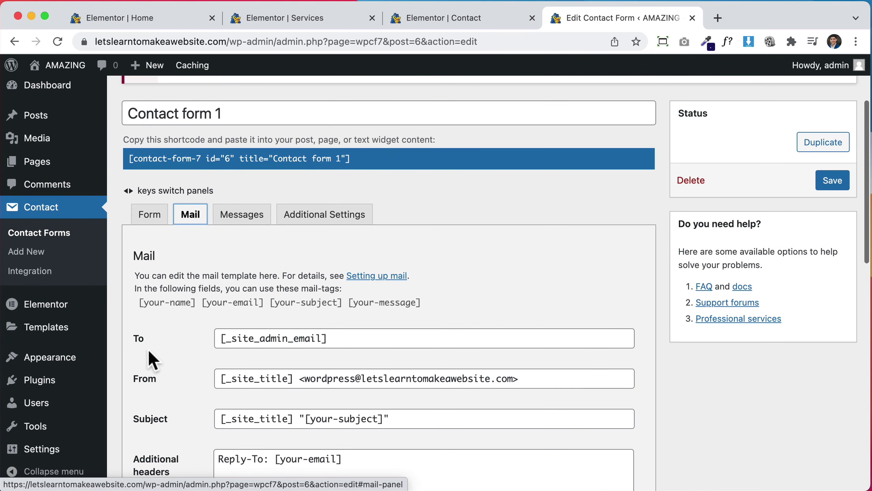
drag(326, 339, 218, 340)
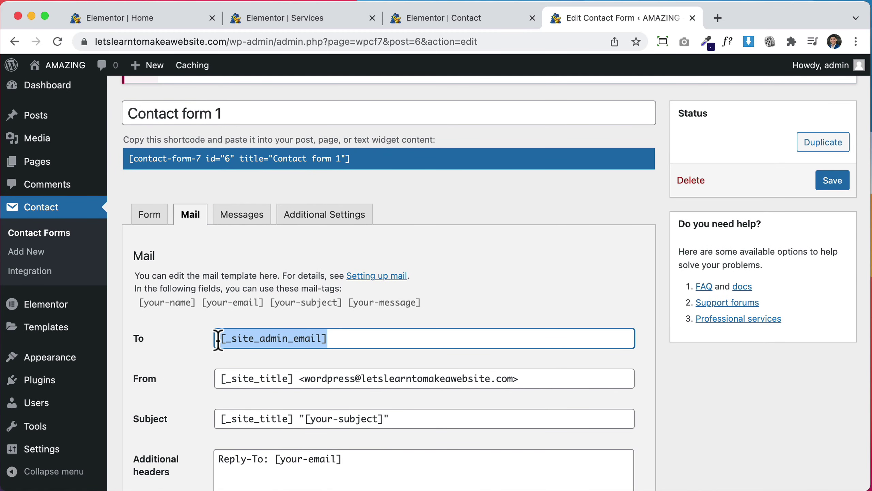
click(372, 342)
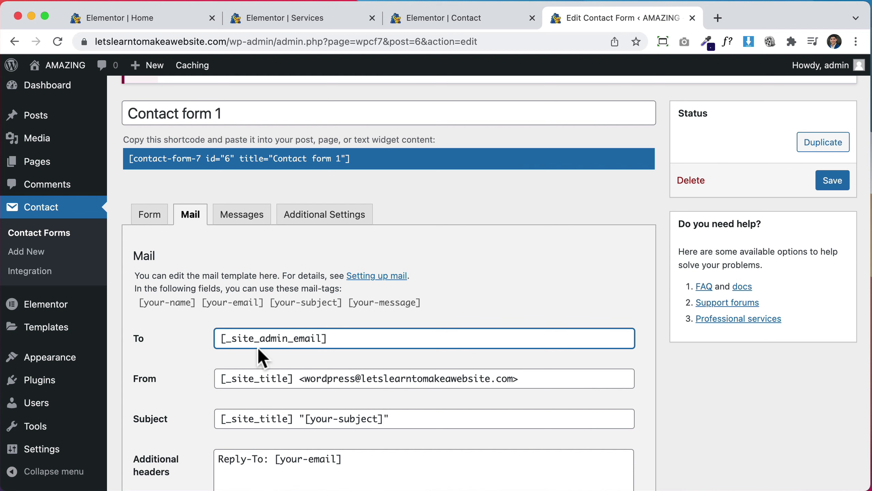
Return to the contact forms list and copy the shortcode of Contact form 1
click(47, 210)
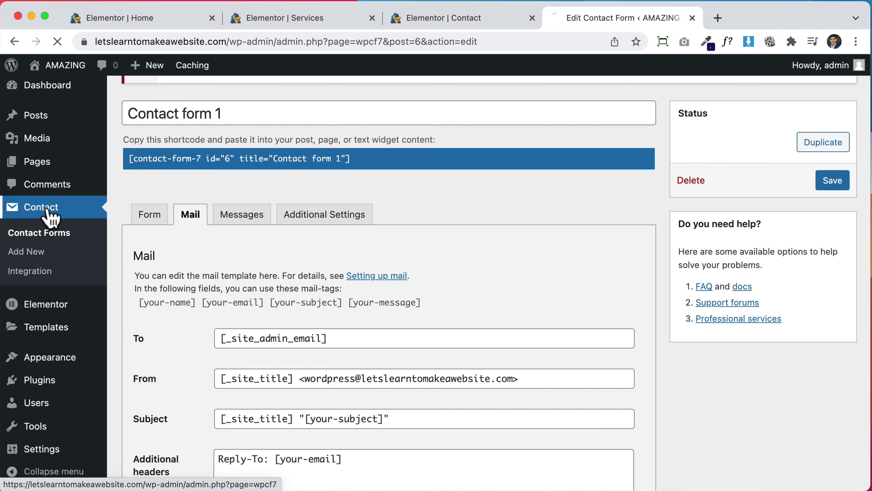
click(416, 408)
key(super+c)
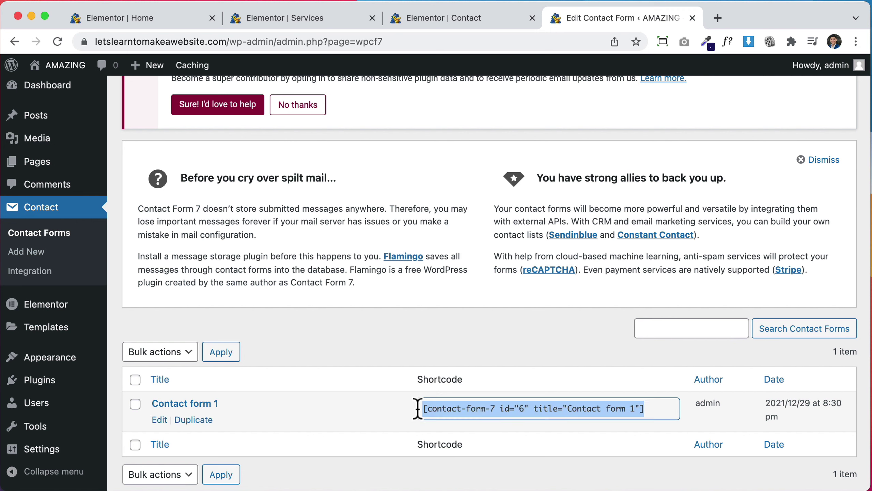
drag(417, 409, 464, 408)
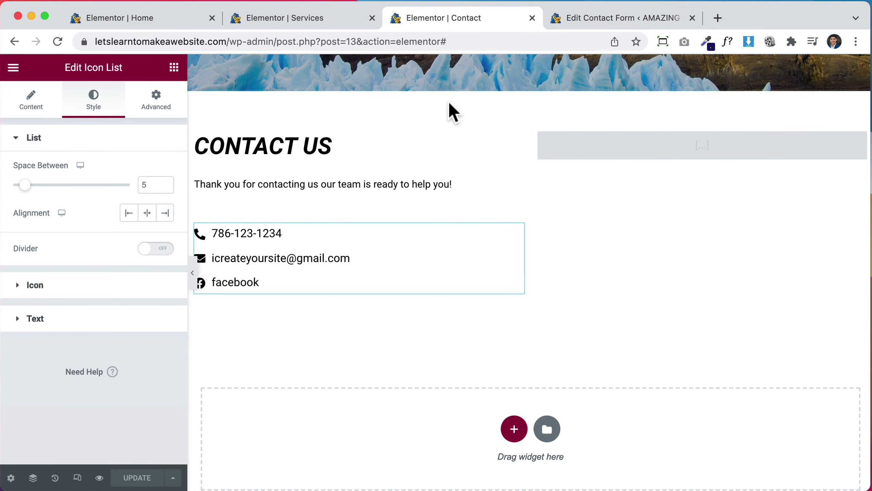
Paste [contact-form-7 id="6" title="Contact form 1"] into the Shortcode widget on the Contact page in Elementor
click(439, 17)
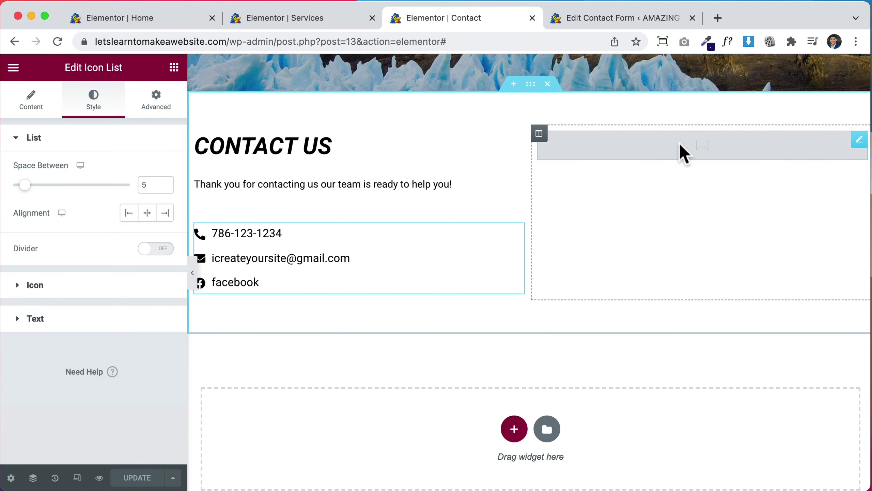
click(659, 160)
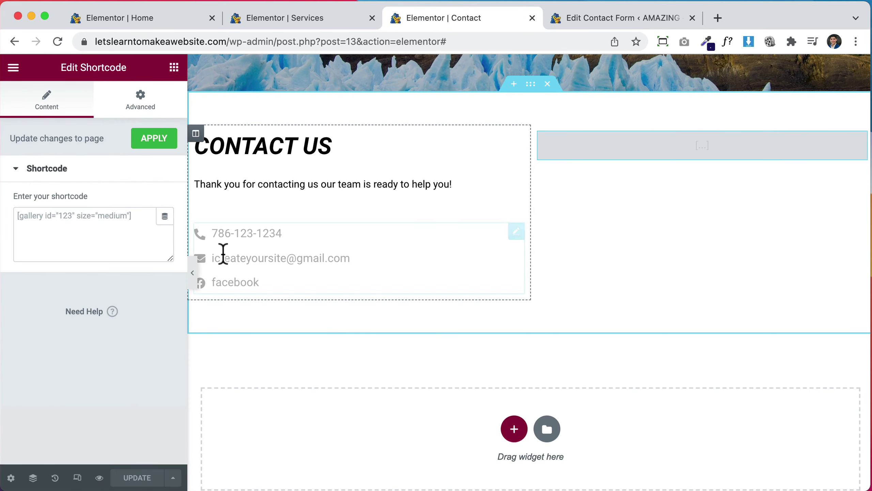
click(100, 225)
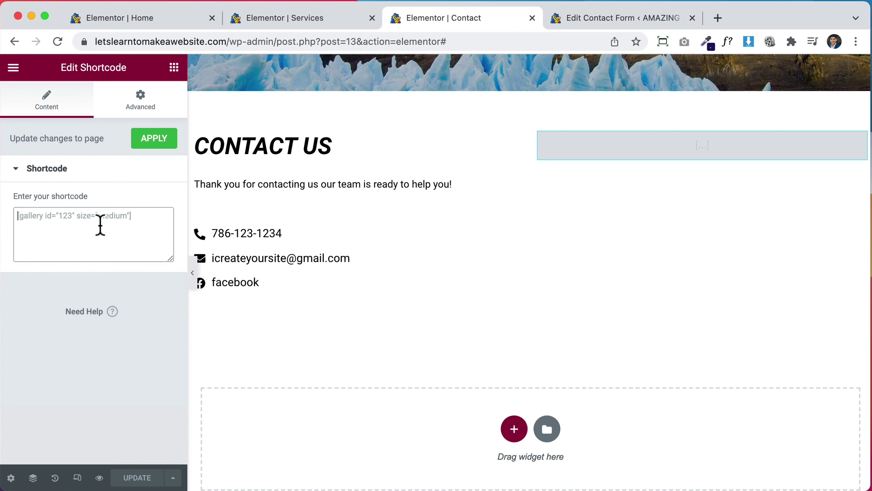
key(super+v)
scroll(666, 313, down, 4)
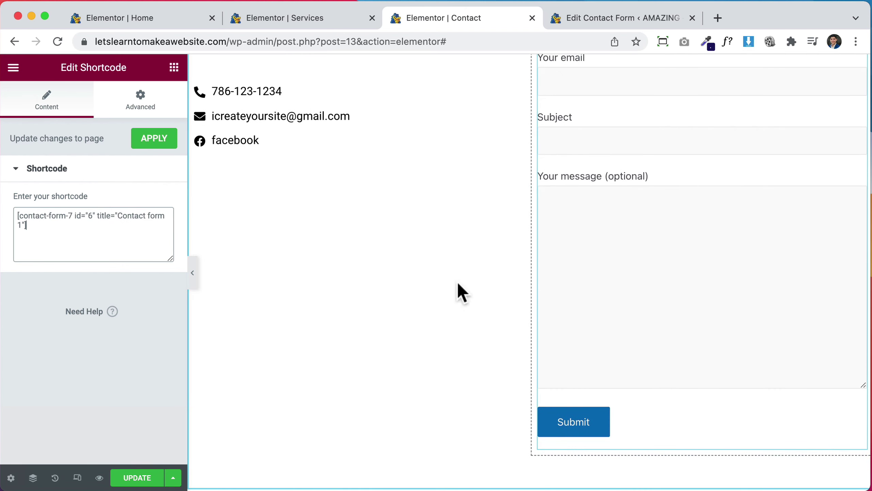
Update the Contact page and review the embedded contact form down to the footer in the page preview
click(139, 478)
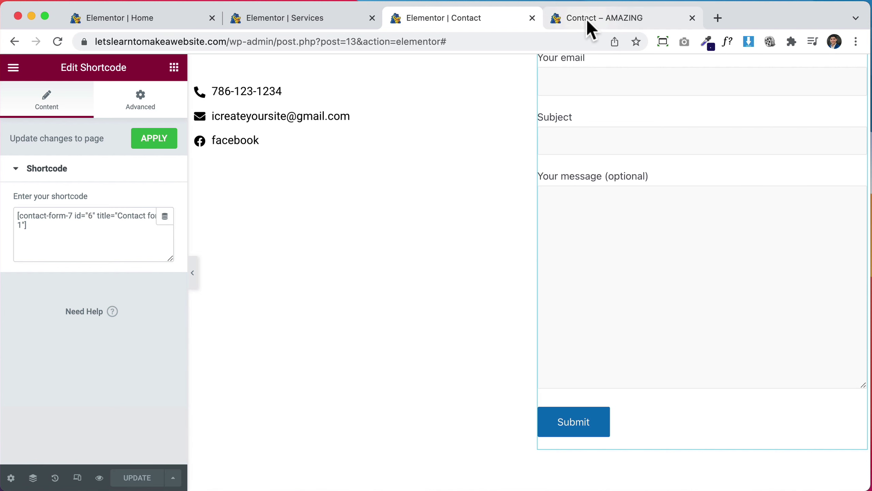
click(586, 19)
scroll(815, 284, down, 1)
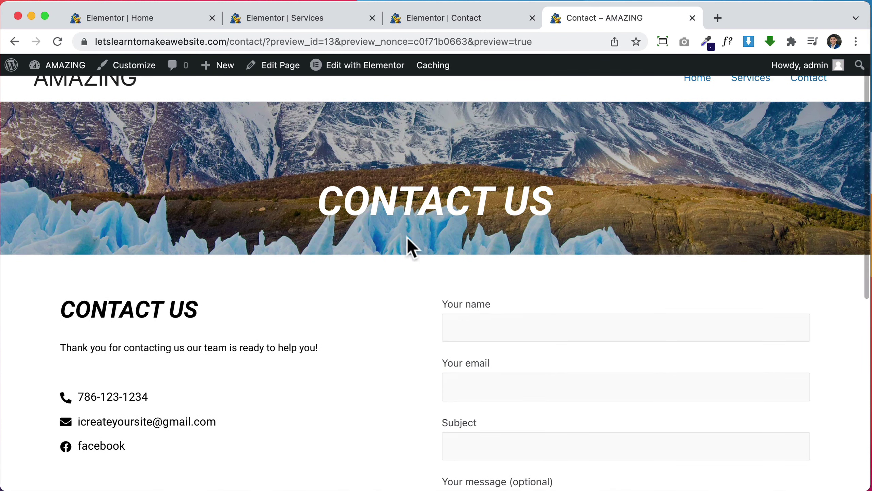
scroll(408, 245, down, 4)
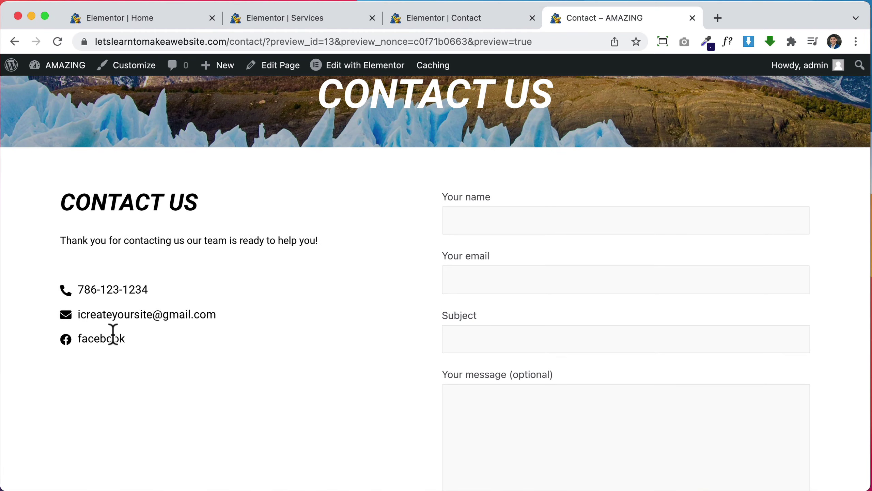
scroll(610, 311, down, 9)
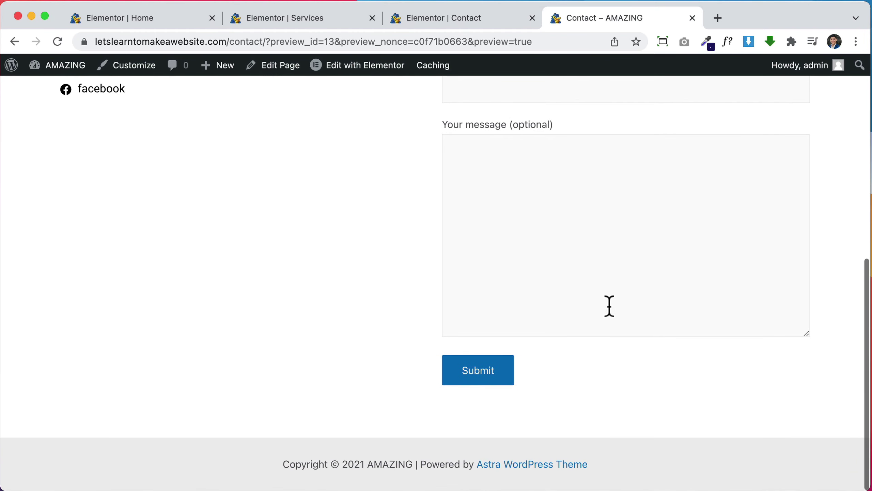
Close the Elementor editors for the Contact, Services and Home pages, keeping only the Contact page preview open
scroll(515, 309, up, 14)
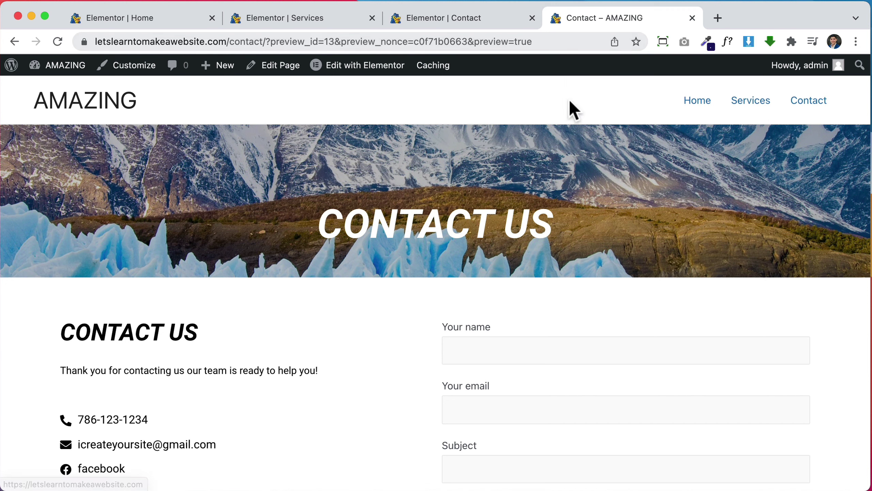
click(496, 22)
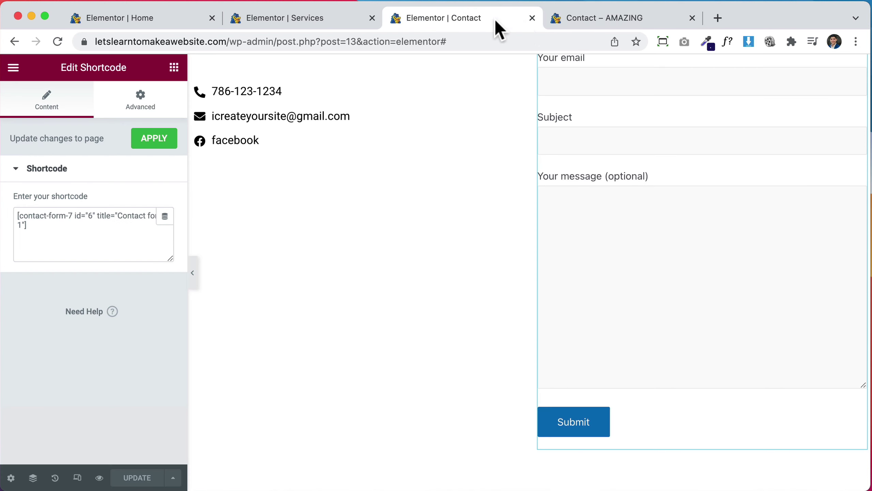
click(531, 19)
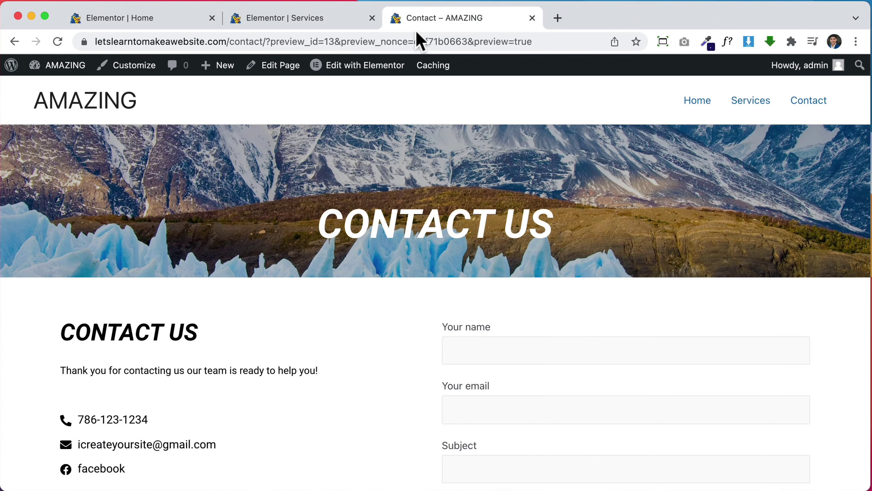
click(335, 25)
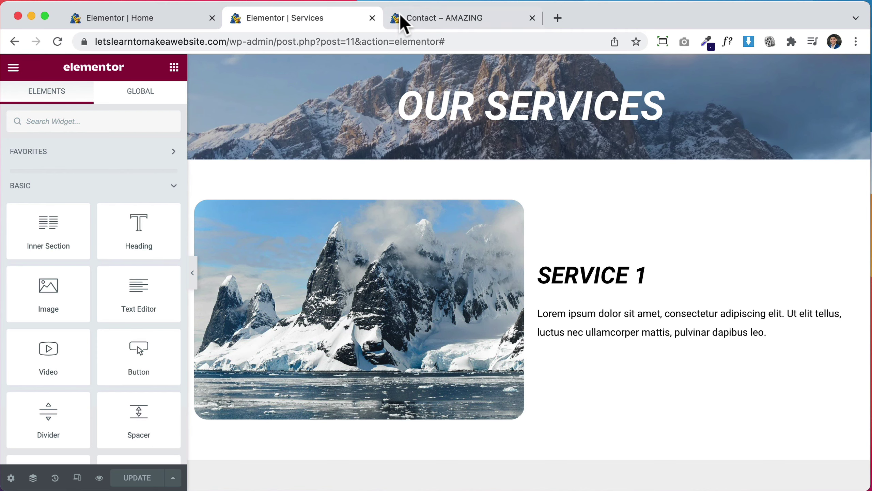
click(372, 18)
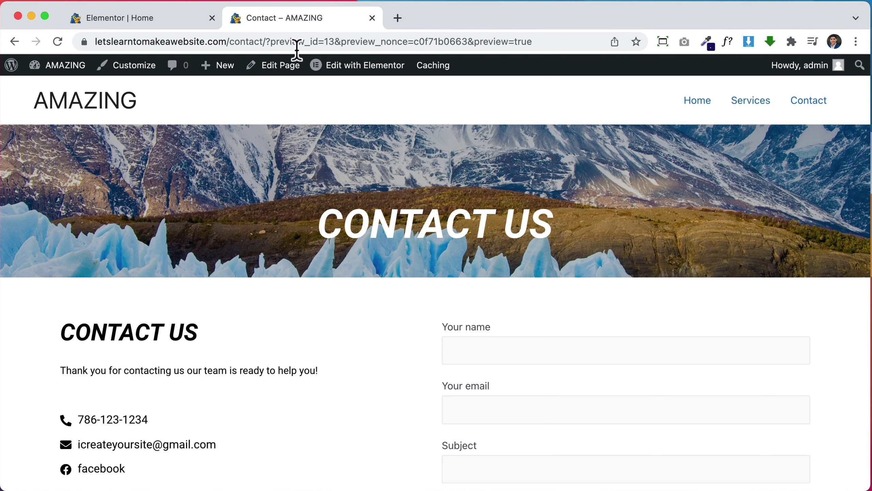
click(171, 18)
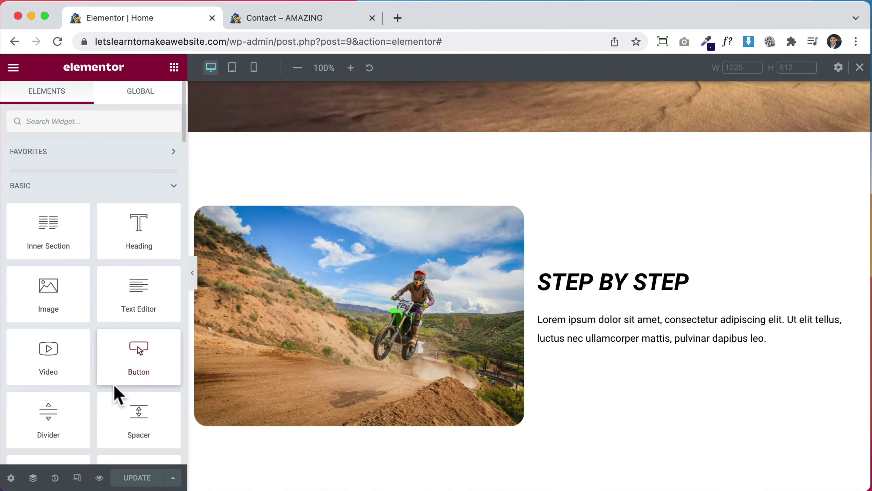
click(212, 18)
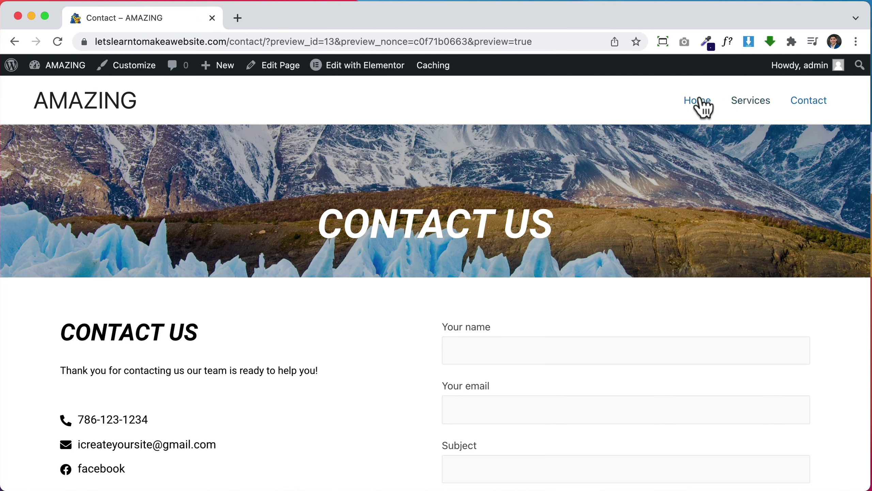
Open the site's Services page and review its content from the header down
click(748, 107)
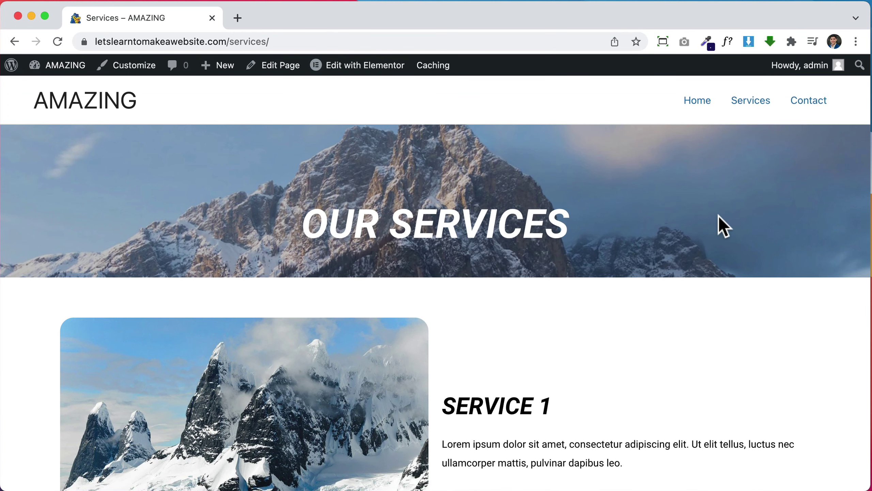
scroll(719, 215, down, 10)
scroll(718, 217, up, 10)
Open the theme customizer and enable the Transparent Header on the complete website in the Header Builder
click(133, 68)
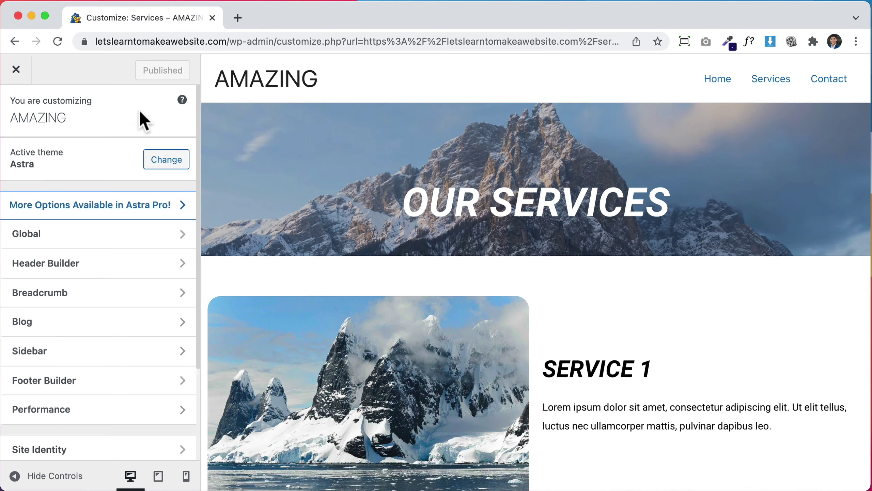
click(103, 266)
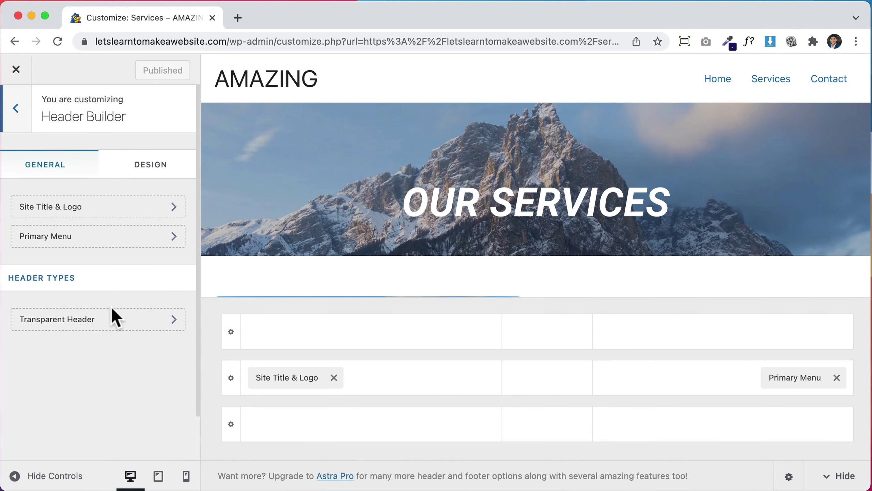
click(115, 326)
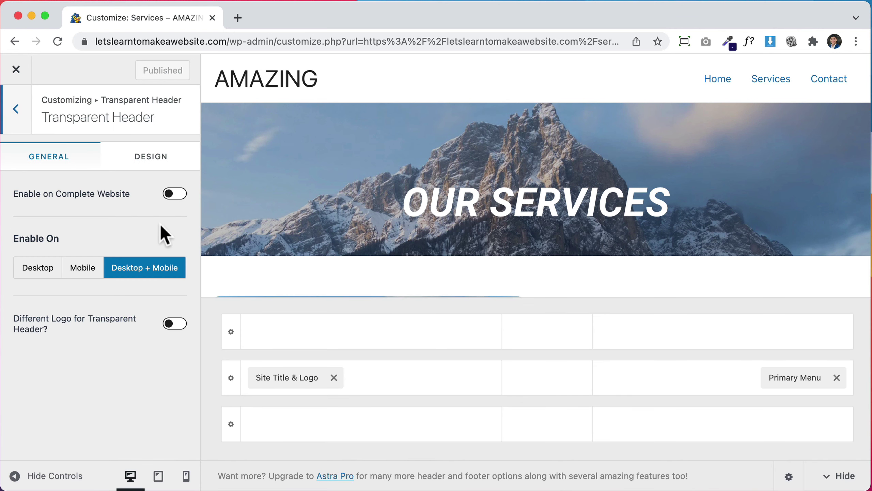
click(175, 194)
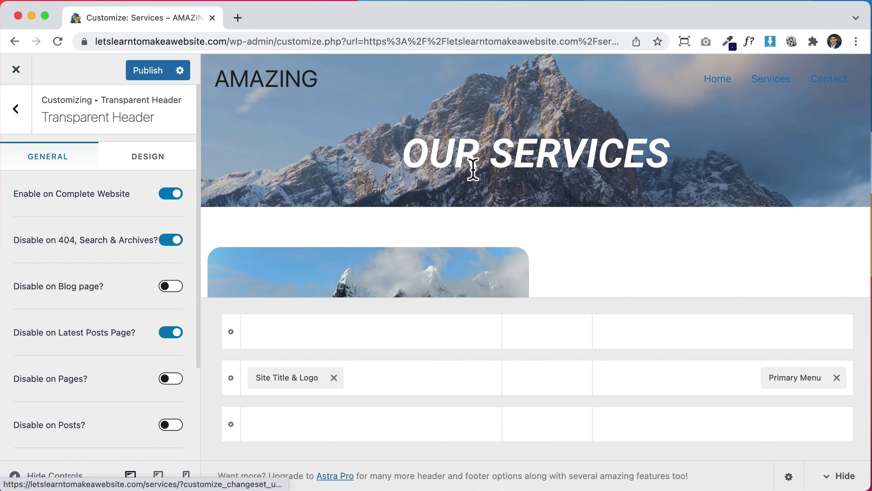
Set the transparent header's menu text/link color to white
click(137, 165)
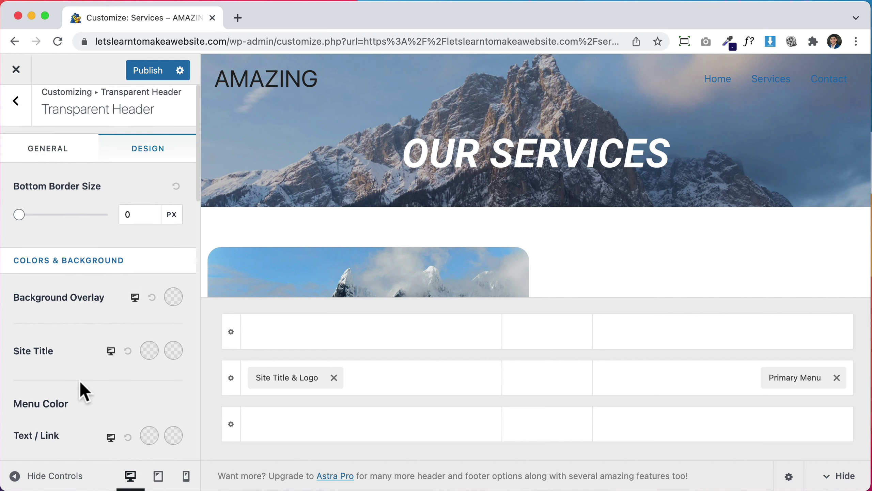
scroll(81, 385, down, 3)
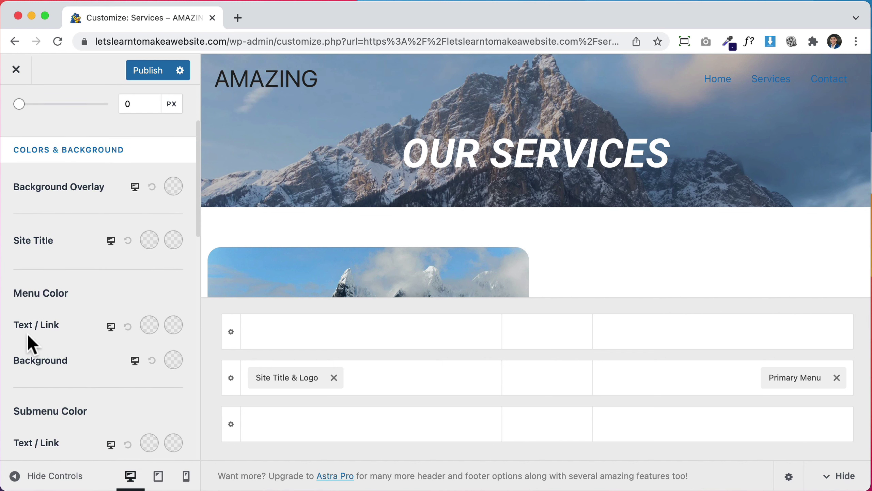
click(150, 325)
drag(126, 361, 1, 332)
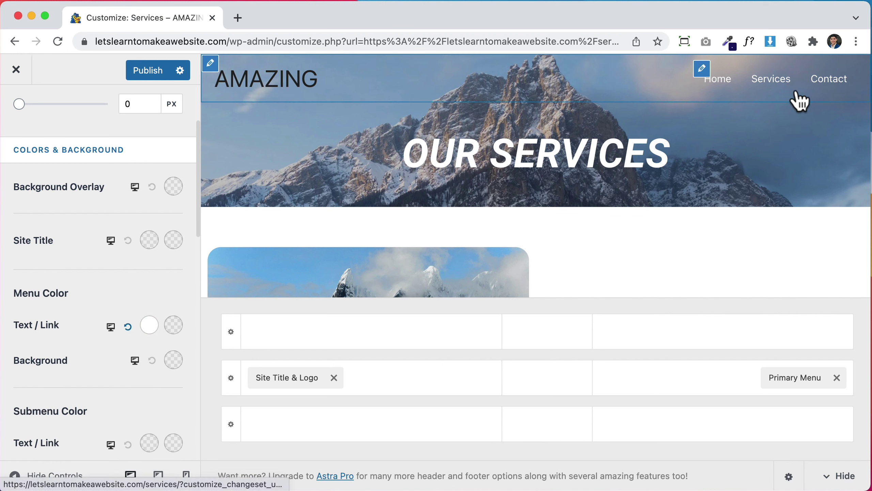
Return to the Header Builder, open the Site Title & Logo settings and open the logo image selection
scroll(100, 162, up, 3)
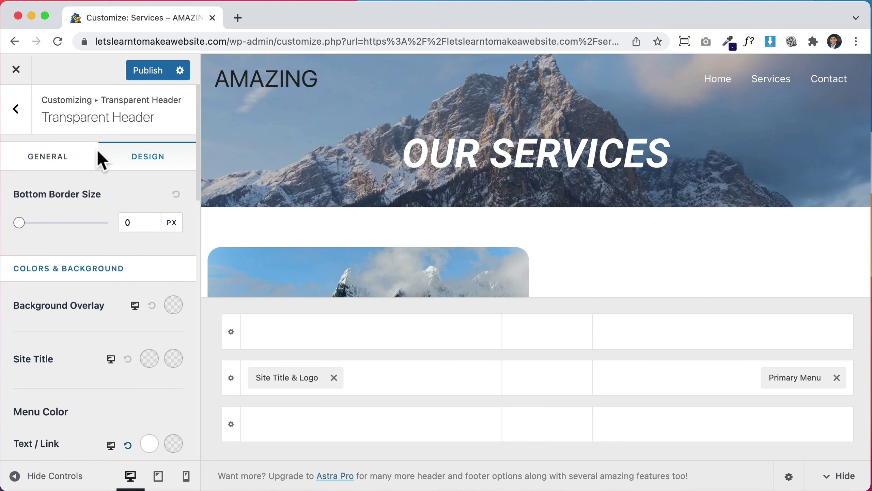
click(16, 109)
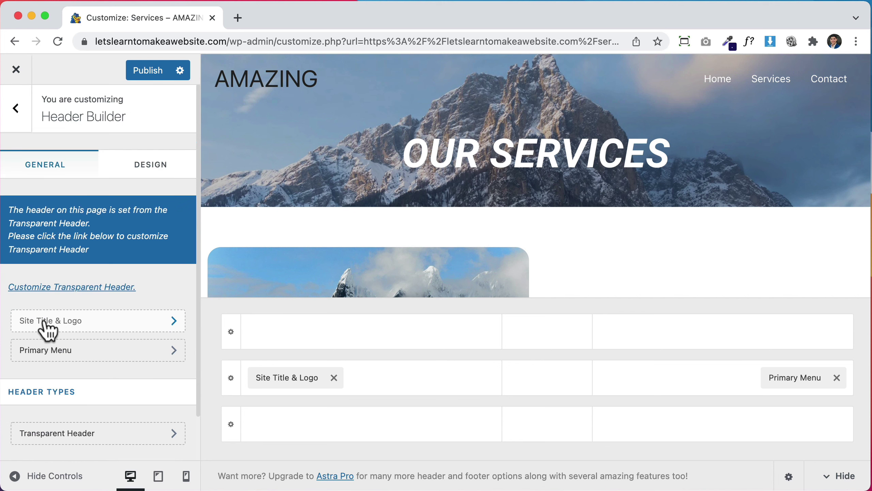
click(99, 331)
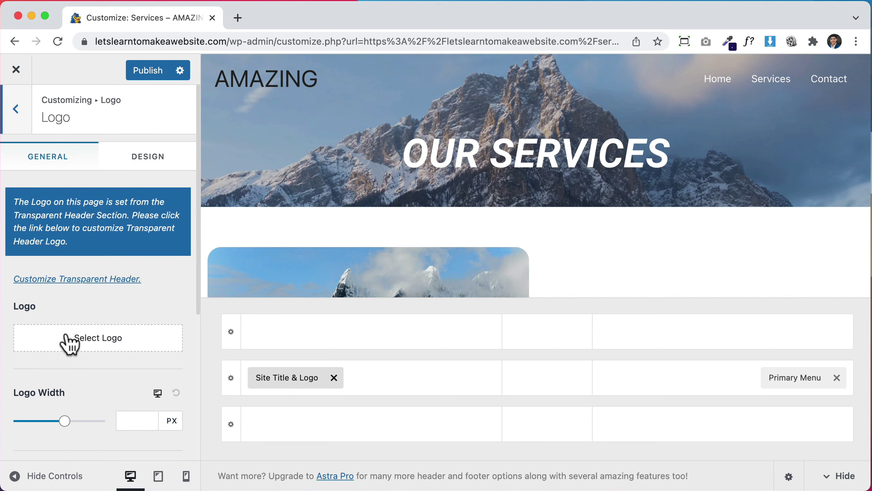
click(110, 339)
click(69, 124)
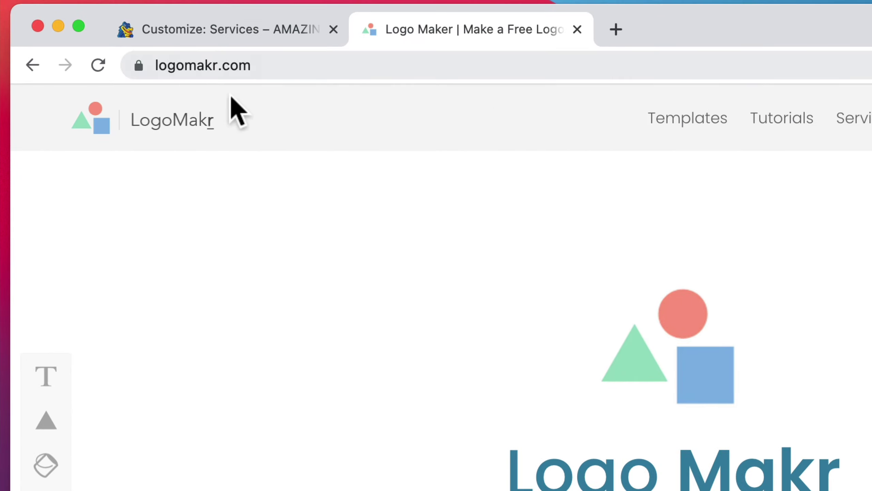
Switch to LogoMakr at logomakr.com, open its logo editor and create a new design
click(439, 427)
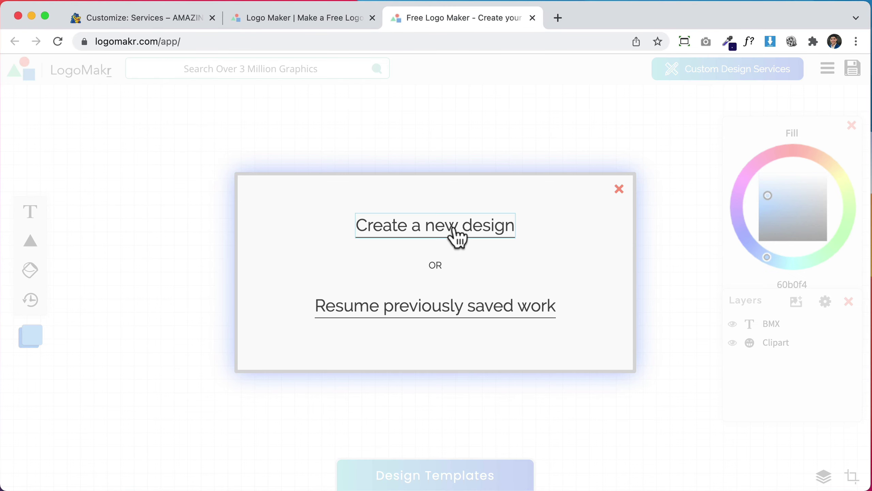
click(451, 231)
click(263, 78)
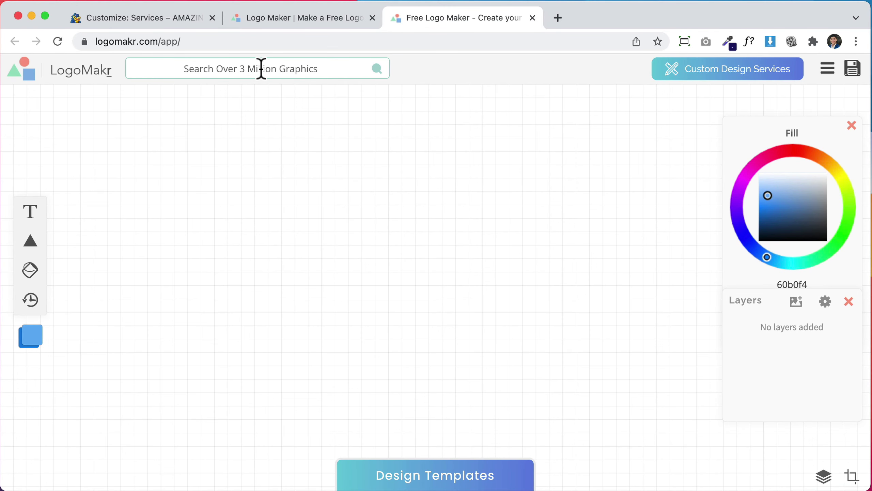
Browse the Abstract graphics, add a black flower of overlapping circles to the canvas and place it left of center
click(261, 68)
text(tooth)
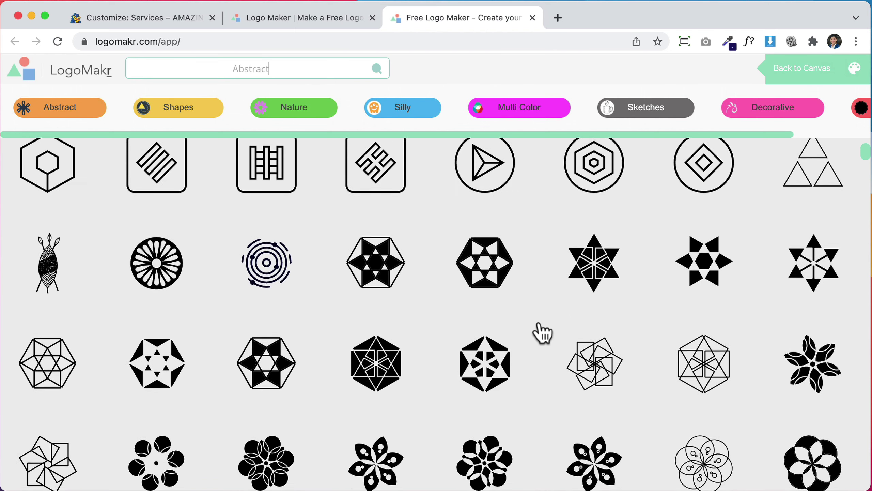
scroll(541, 331, down, 3)
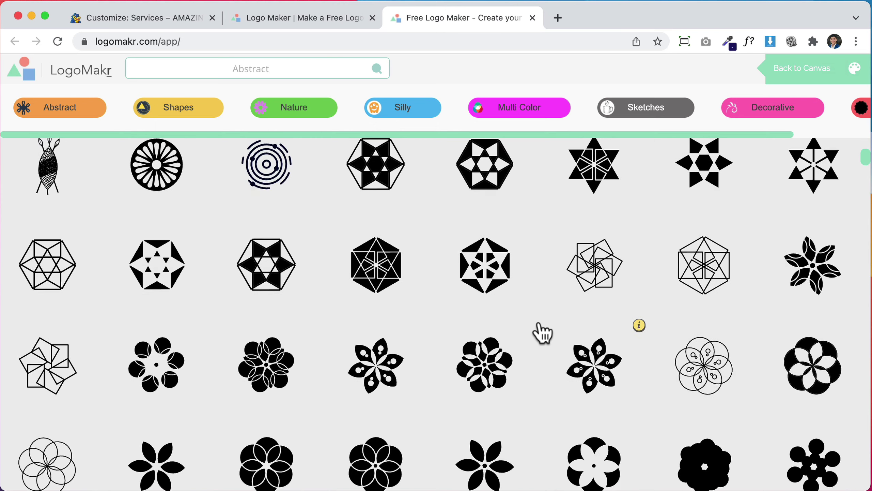
click(483, 366)
drag(467, 306, 271, 318)
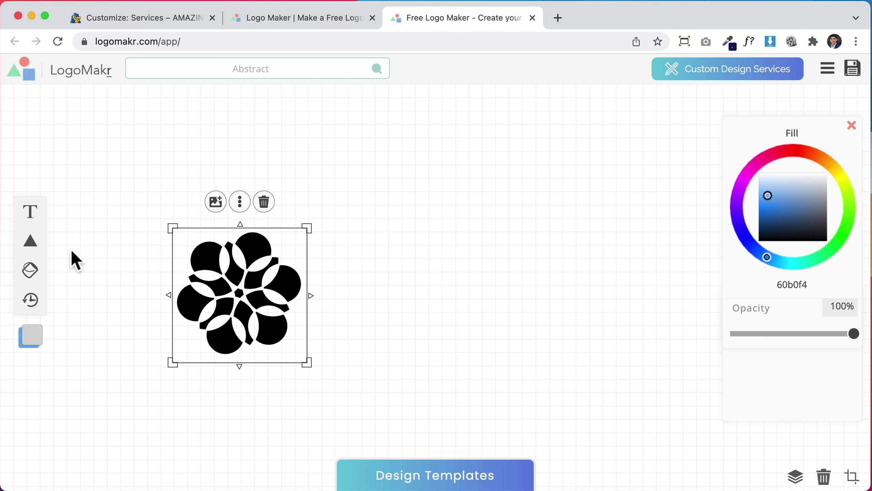
Add the text ADVENTURE beside the graphic, set its font to Fira+Sans and enlarge it
click(32, 217)
triple_click(430, 292)
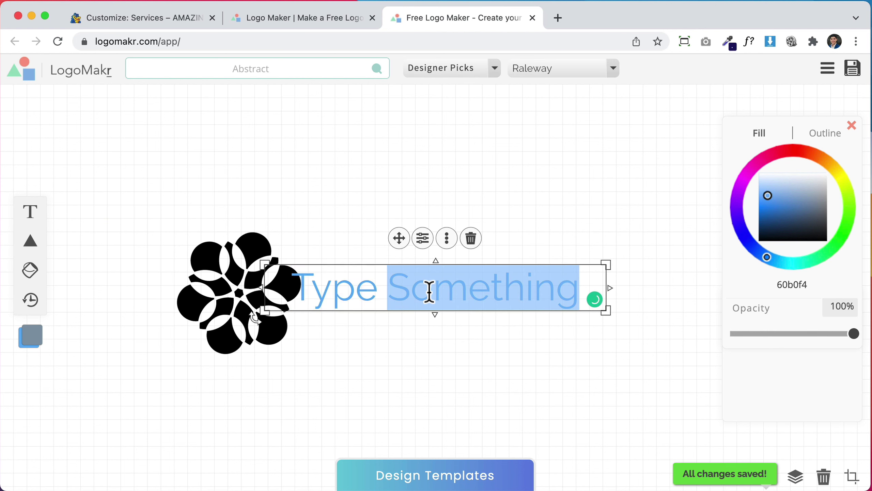
text(ADVENTURE)
click(613, 68)
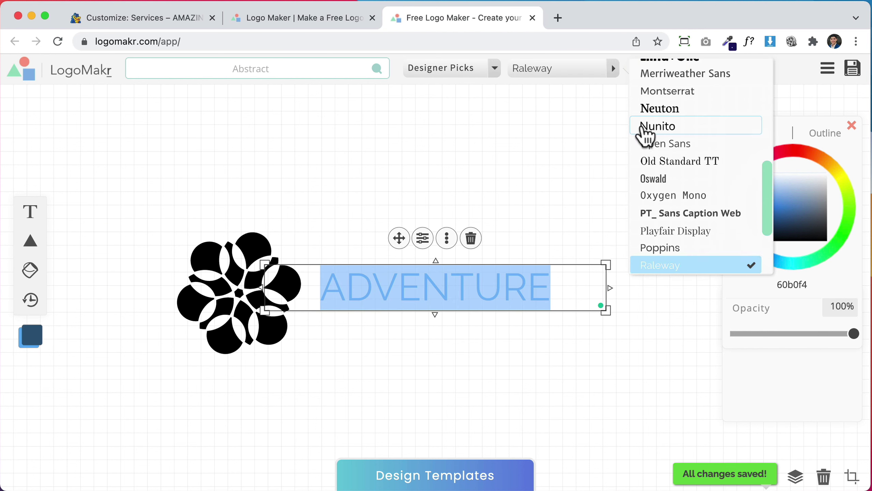
click(682, 119)
drag(606, 264, 659, 184)
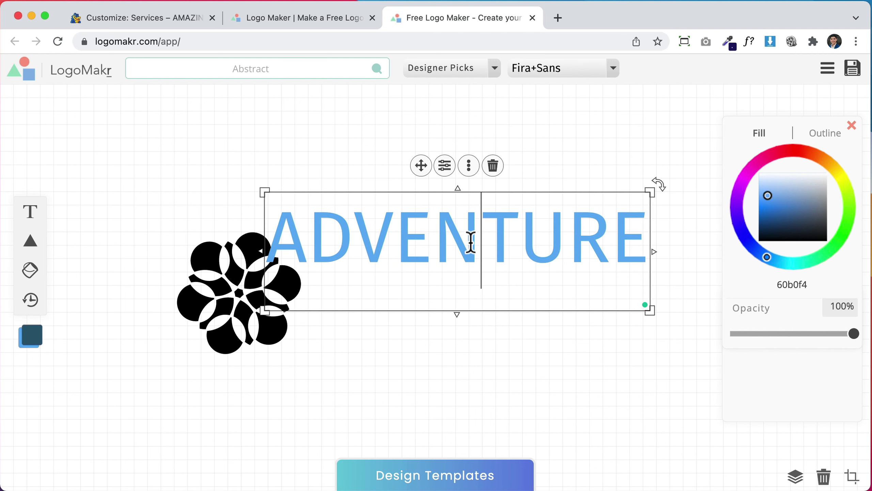
Select the graphic and the ADVENTURE text together and set their fill color to black (000000)
click(680, 399)
drag(680, 399, 239, 229)
drag(797, 213, 781, 229)
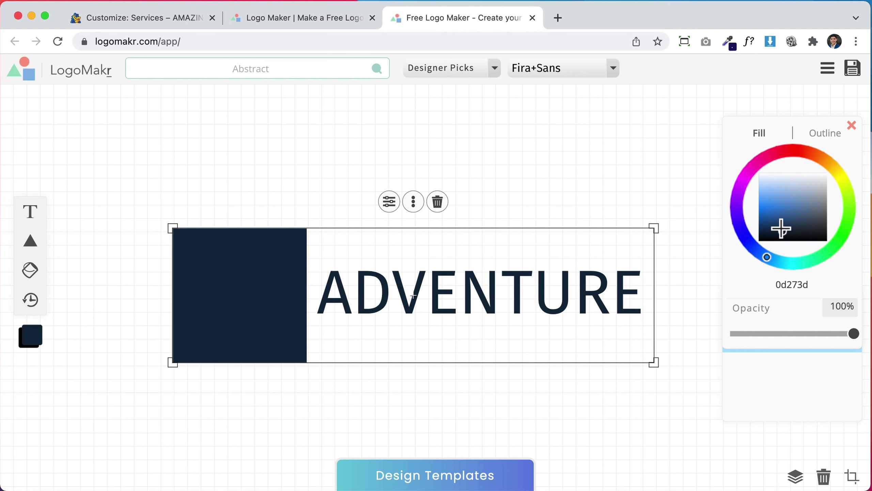
drag(798, 228, 802, 249)
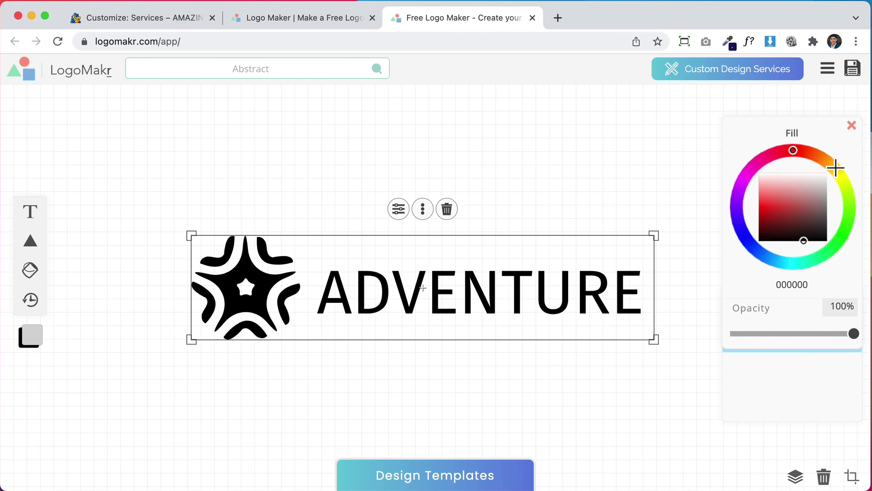
Save the black logo and download it as the free low resolution file
click(854, 72)
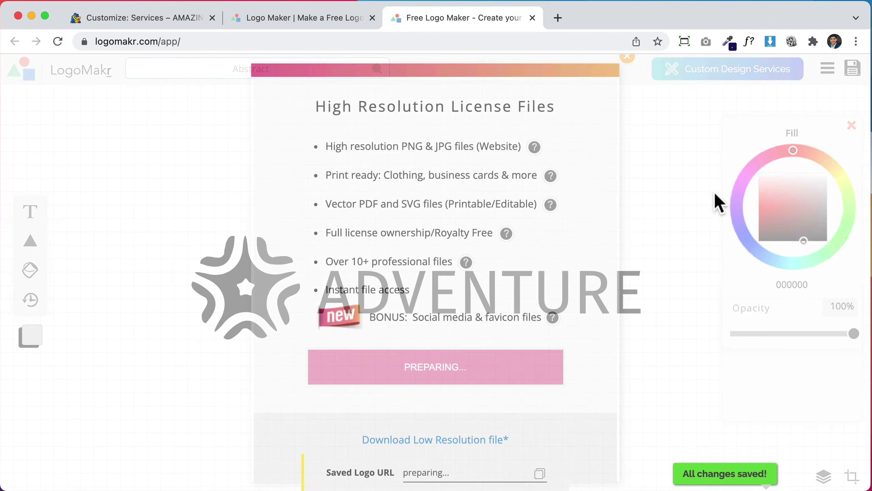
click(425, 443)
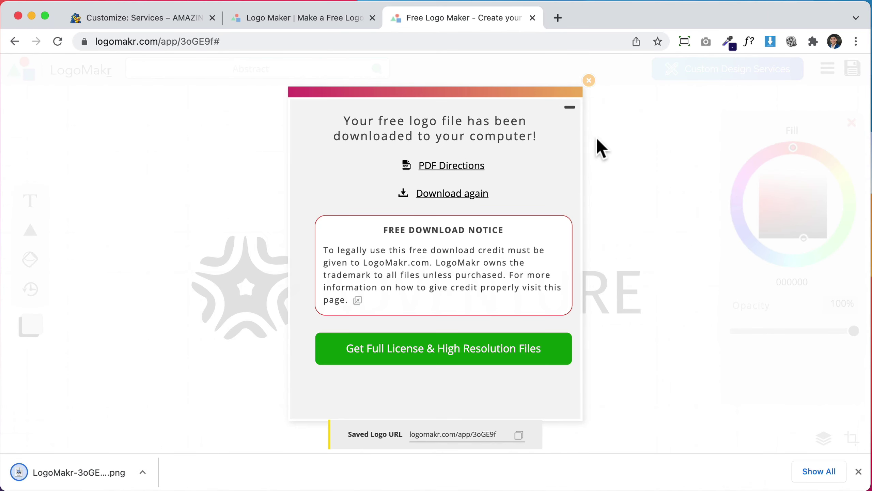
click(588, 81)
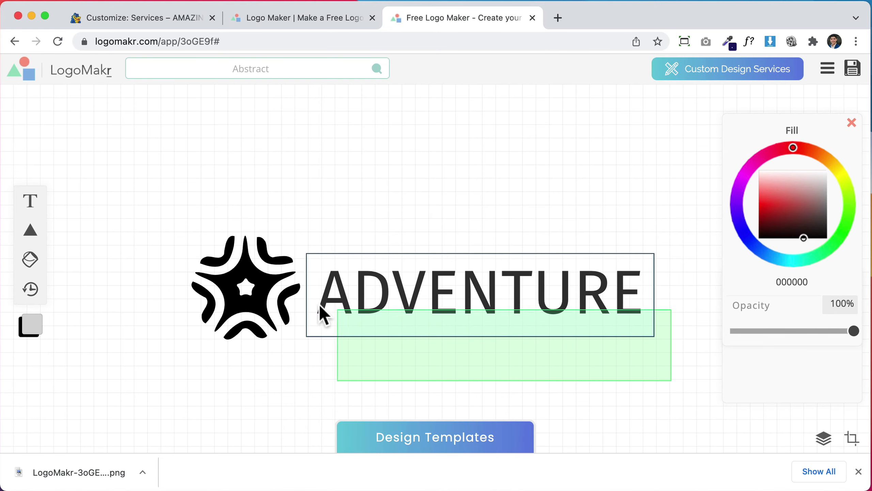
Recolor the graphic and the ADVENTURE text to white (ffffff) and download this version as a low resolution file
drag(319, 304, 261, 244)
click(769, 202)
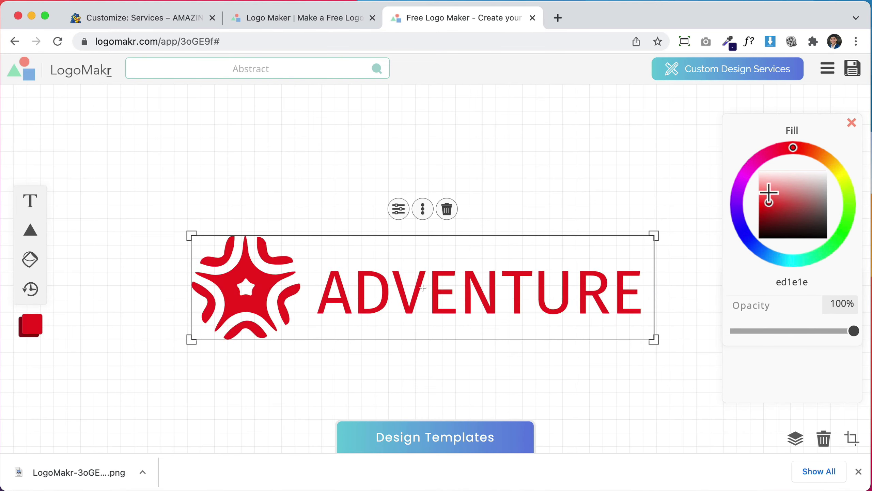
drag(769, 194, 772, 168)
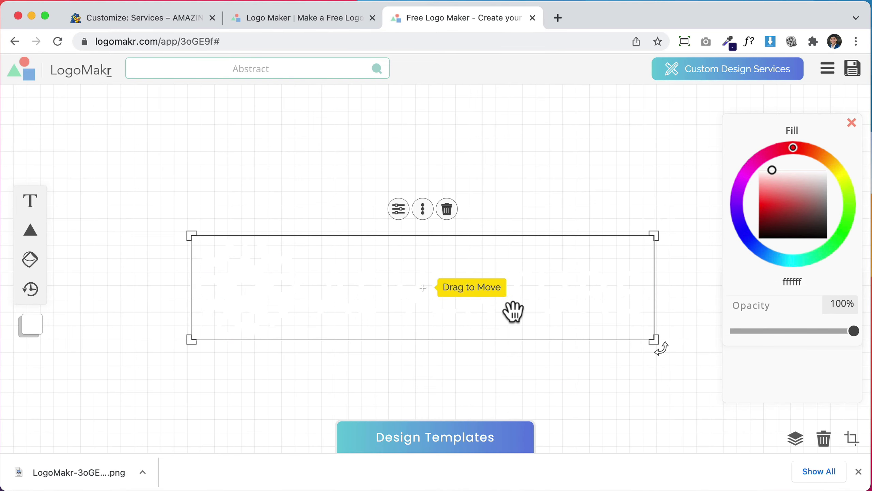
click(854, 70)
click(457, 390)
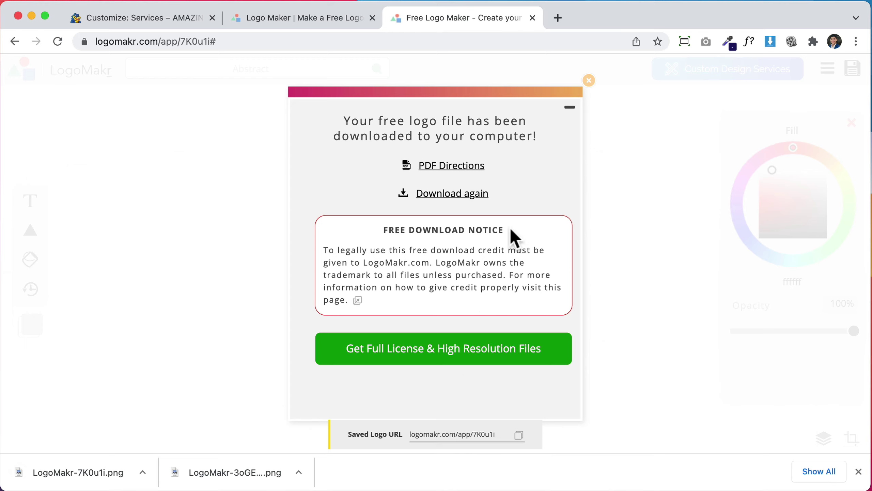
Return to the WordPress Customizer and use logo-w.png from the media library as the site logo without cropping it
click(532, 18)
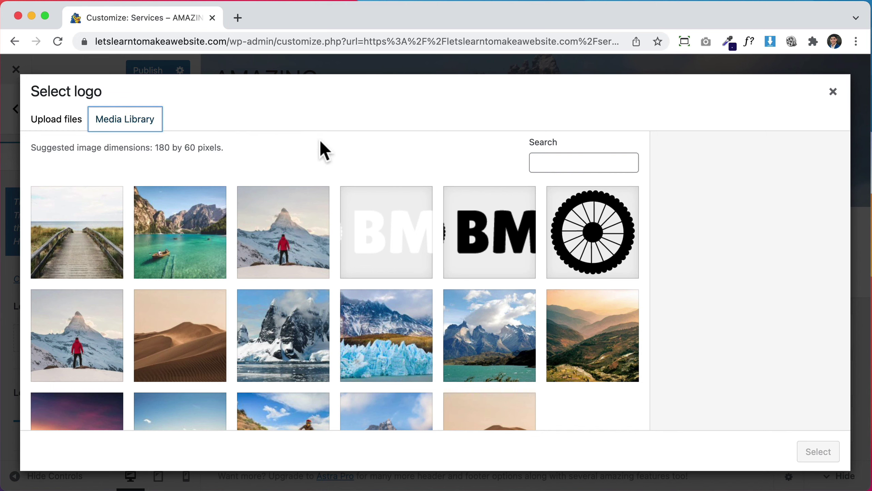
click(416, 253)
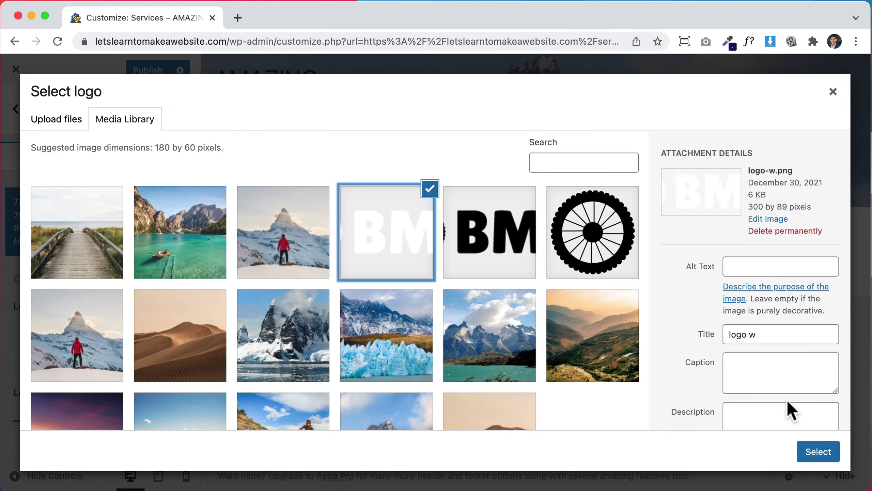
click(819, 453)
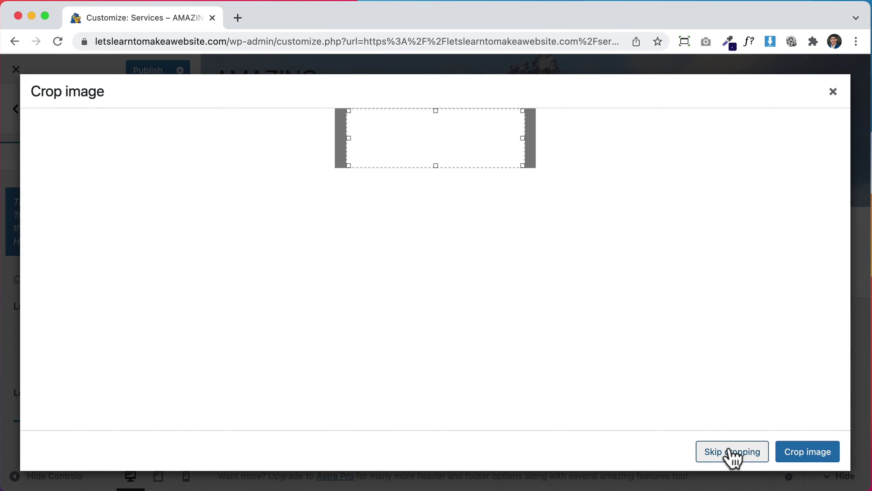
click(731, 451)
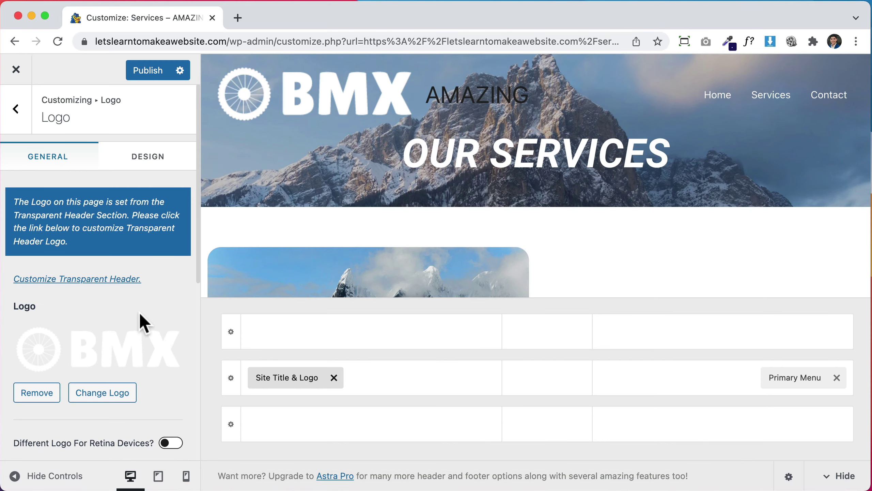
Set the logo width to 100 px and turn off the site title display for desktop
scroll(139, 314, down, 5)
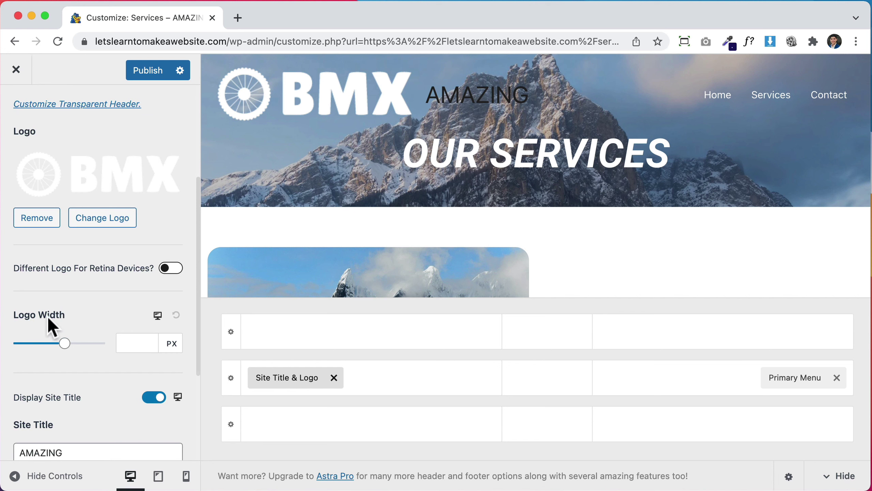
click(142, 344)
text(100)
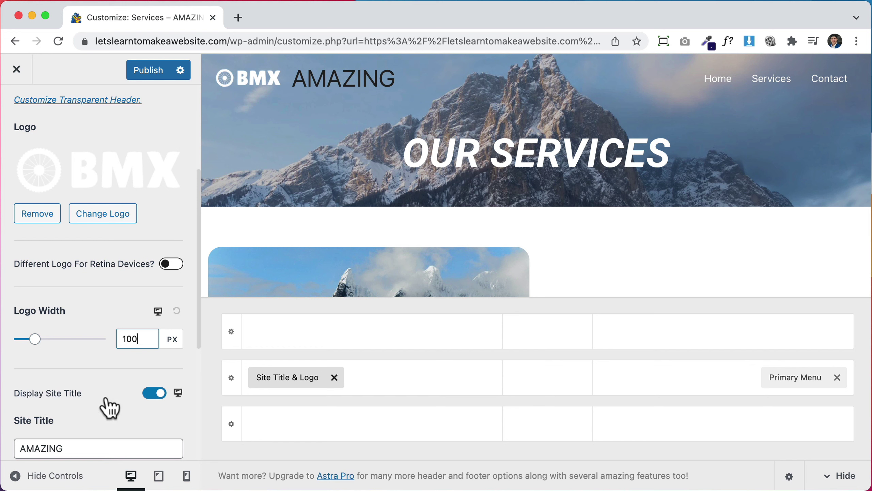
click(152, 393)
Set the site icon to ICON.png, the black wheel image in the media library, without cropping it
scroll(153, 395, down, 4)
scroll(153, 402, down, 3)
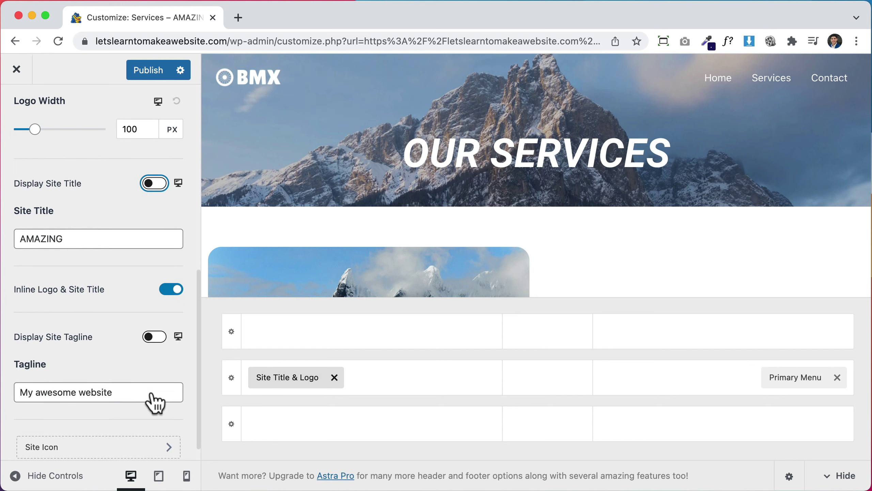
scroll(151, 391, down, 1)
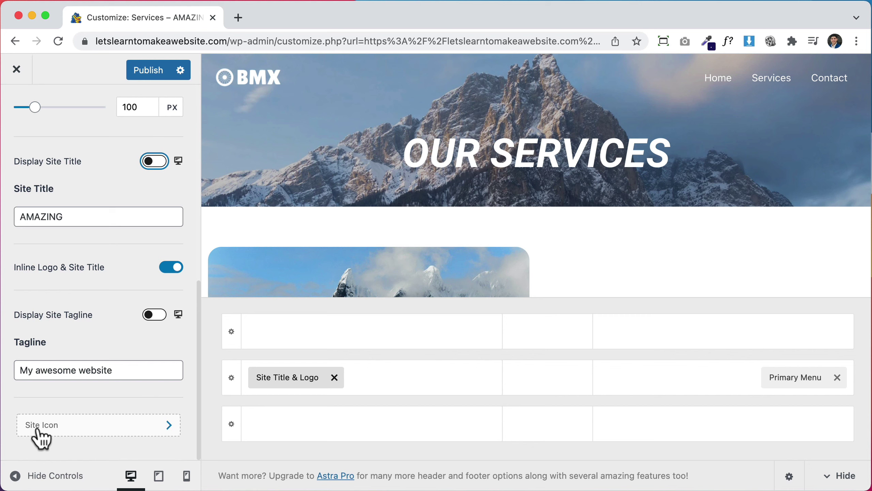
click(39, 432)
click(132, 248)
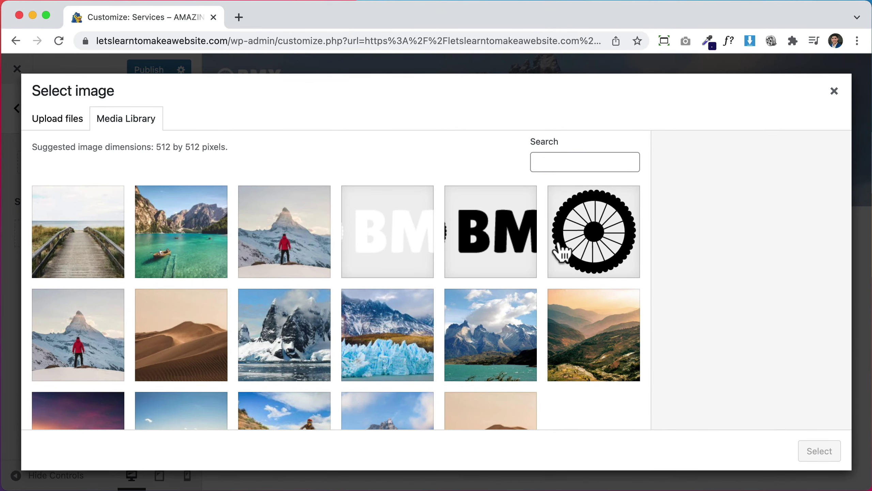
click(593, 244)
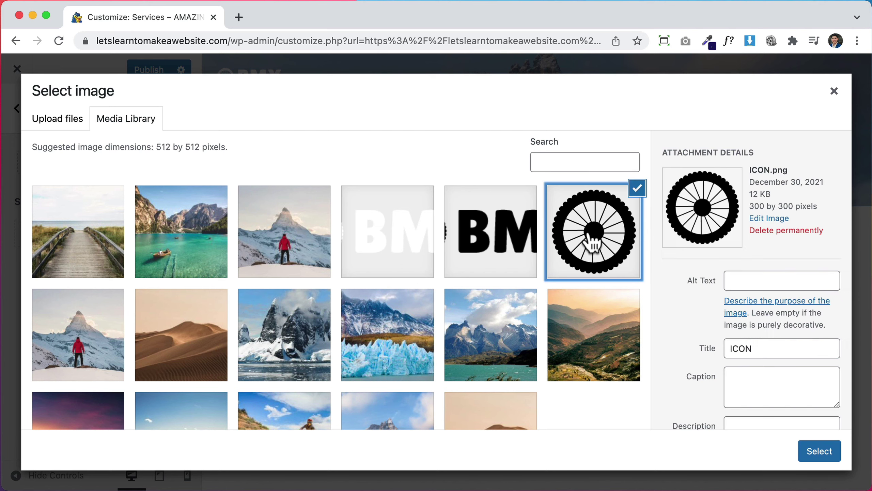
click(805, 453)
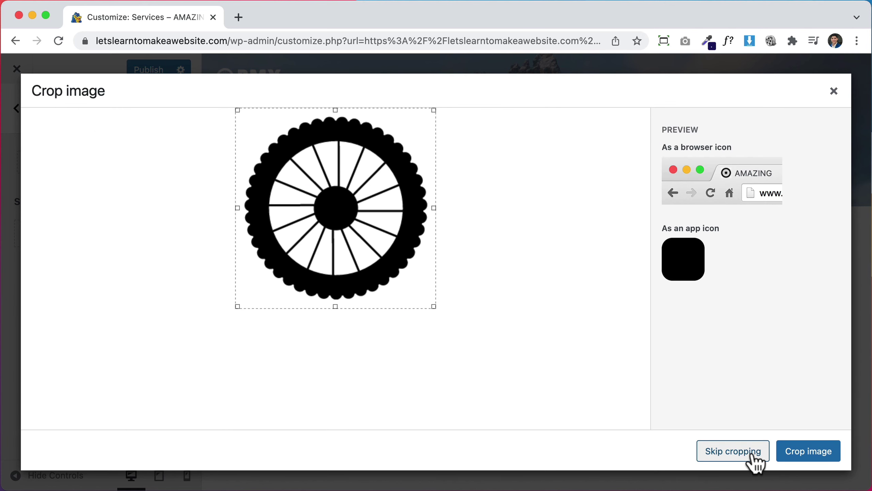
click(754, 454)
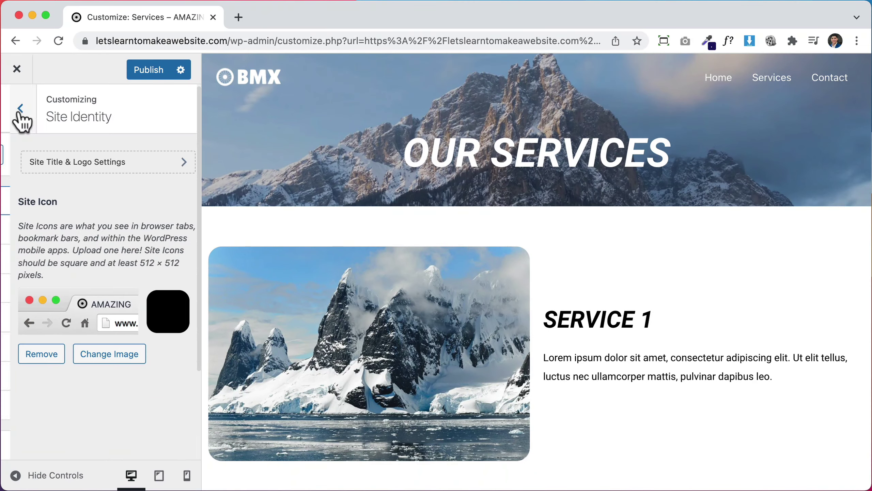
Reopen the Site Title & Logo settings in the Header Builder and turn off the site title display for tablet
click(20, 109)
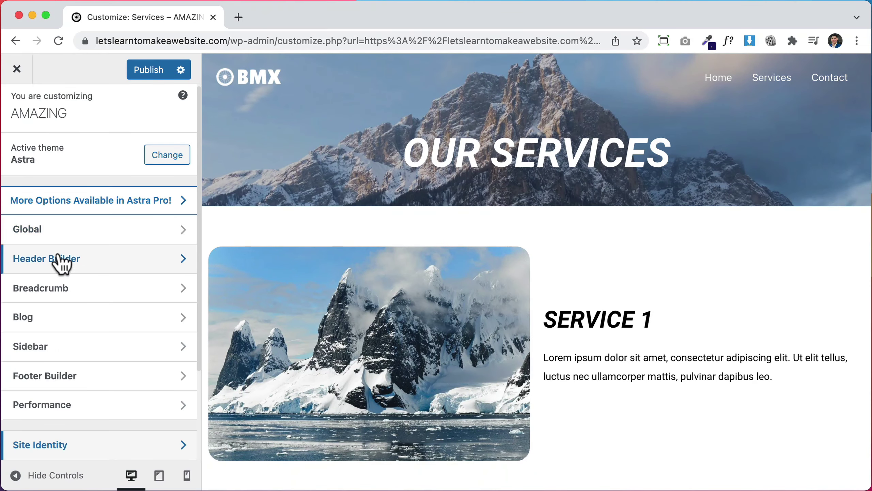
click(61, 260)
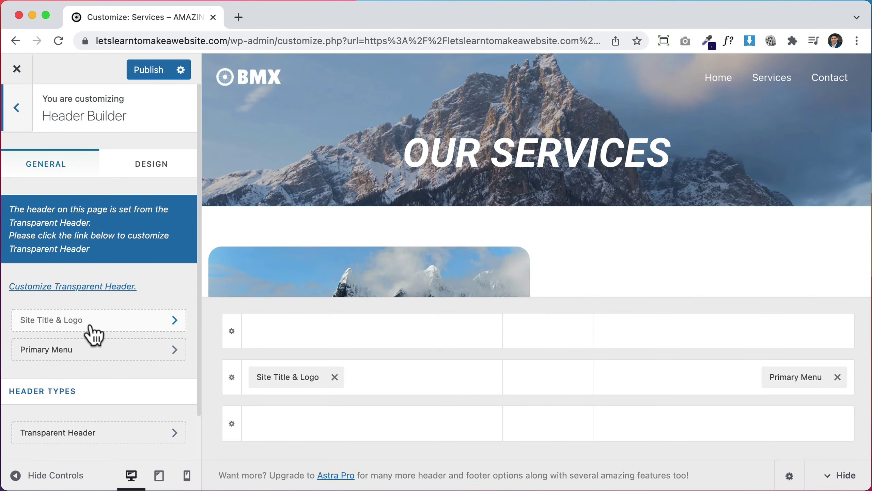
click(92, 326)
scroll(92, 333, down, 3)
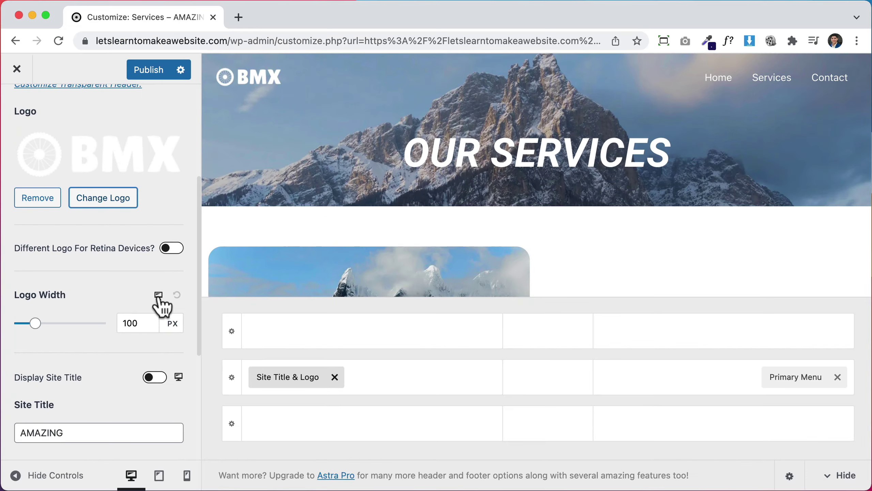
click(331, 243)
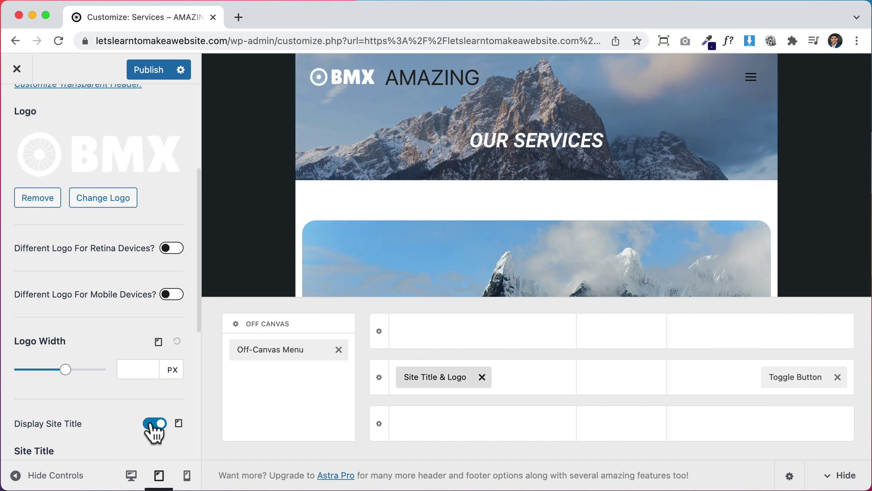
click(155, 426)
scroll(155, 406, down, 2)
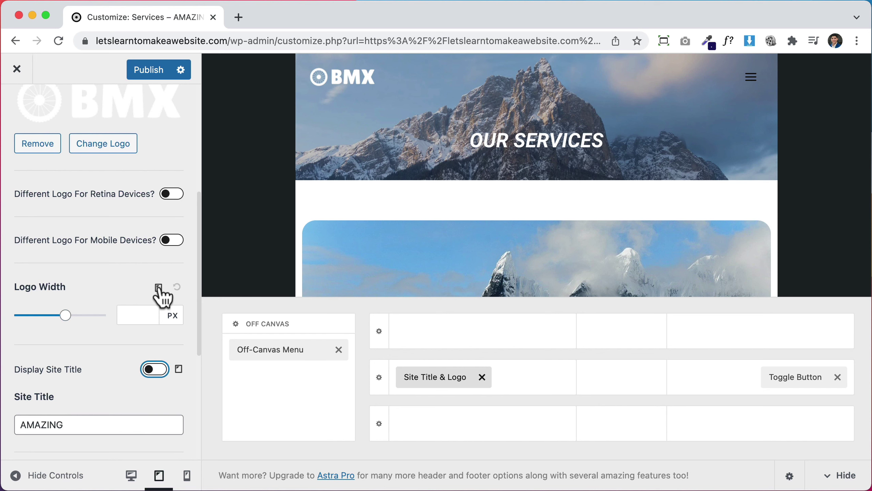
Switch to the mobile view, hide the header layout rows and turn off the site title display for mobile
click(160, 290)
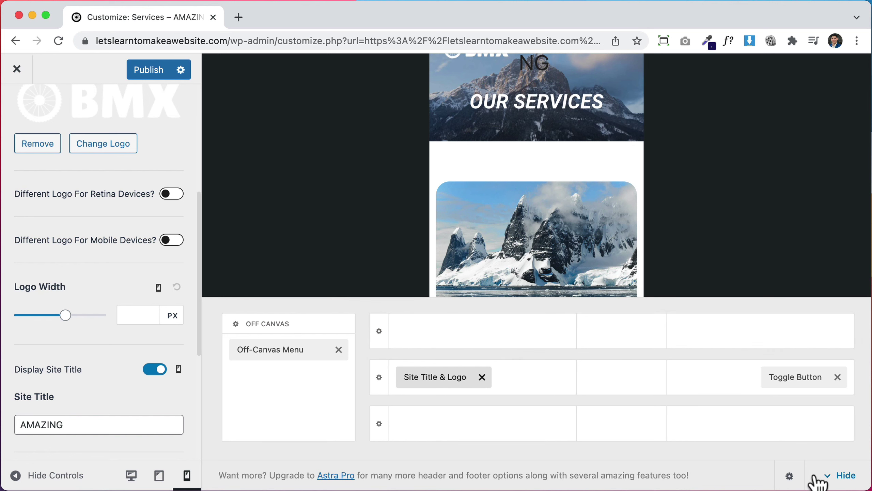
click(818, 481)
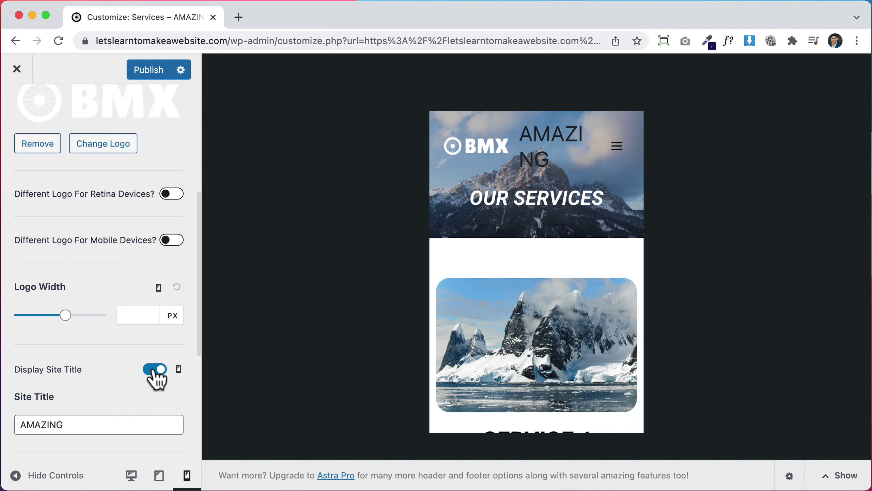
click(155, 370)
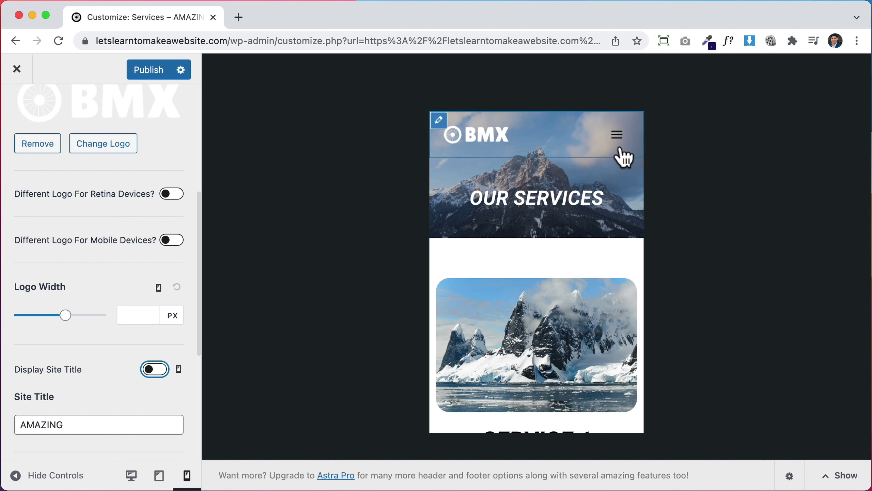
Preview the expanded mobile menu and set the Off-Canvas Menu's normal link color to black (#000000)
click(618, 138)
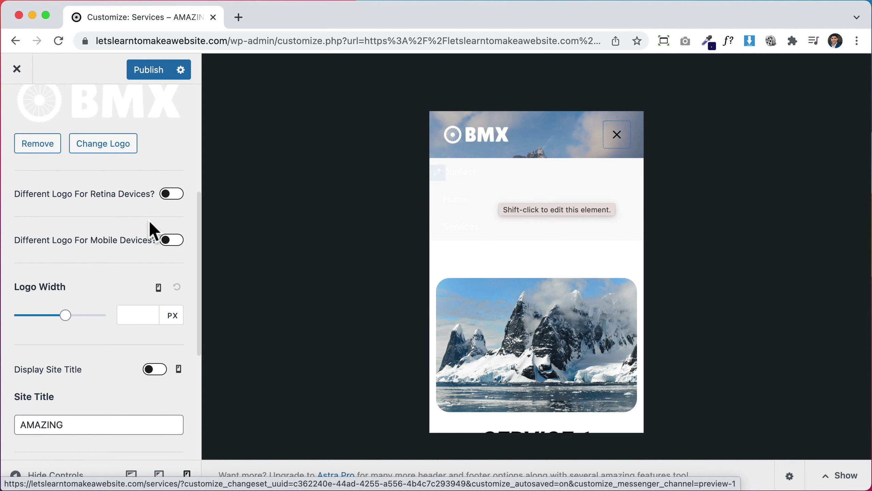
scroll(69, 172, up, 5)
click(15, 113)
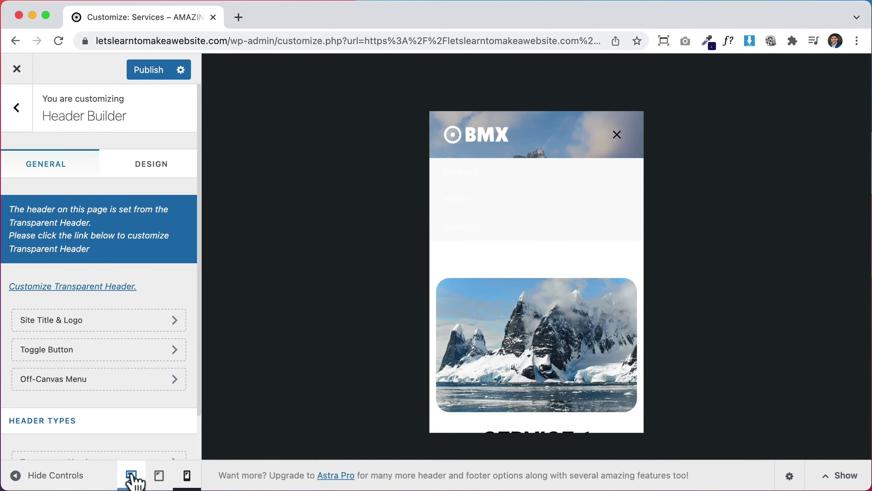
click(163, 468)
click(196, 469)
click(186, 476)
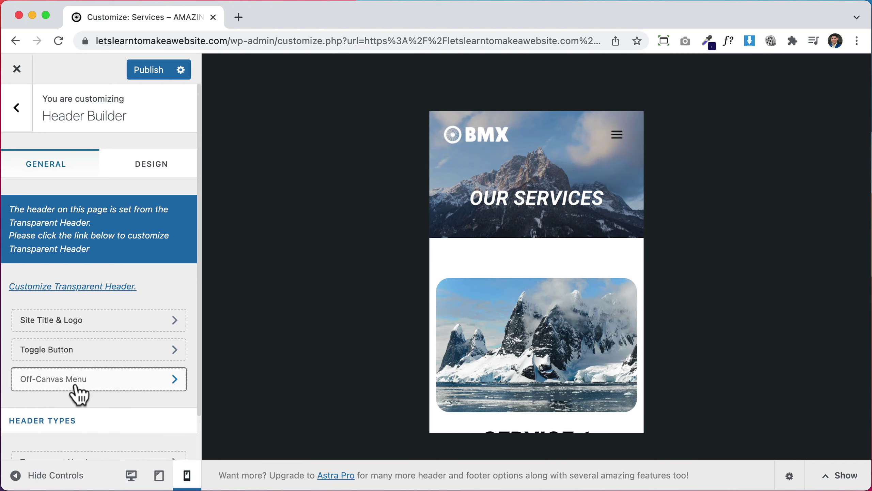
click(74, 385)
click(158, 161)
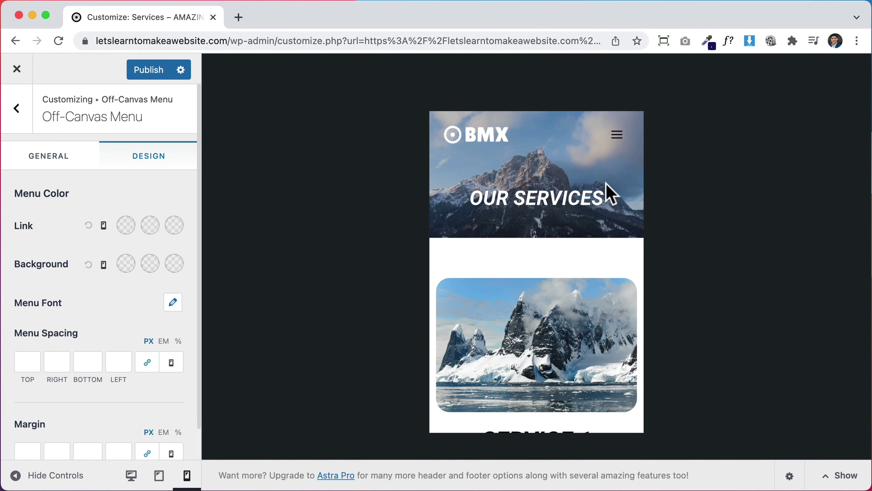
click(617, 138)
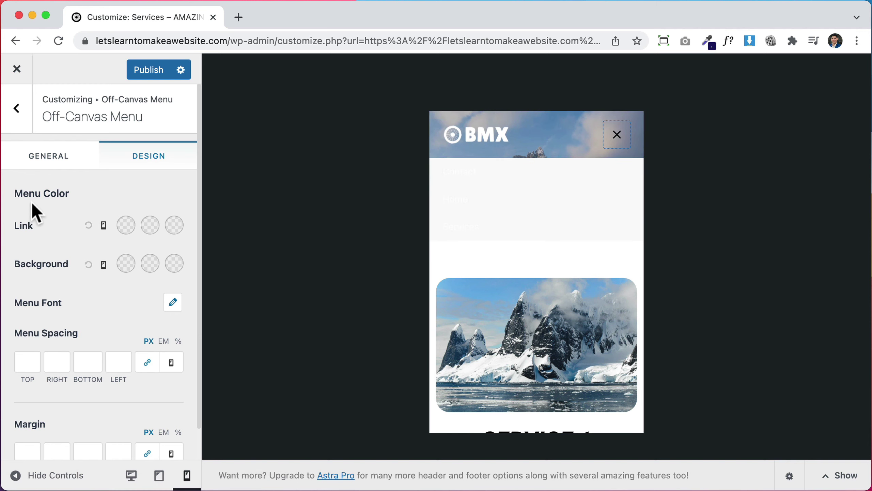
click(128, 229)
drag(118, 271, 90, 335)
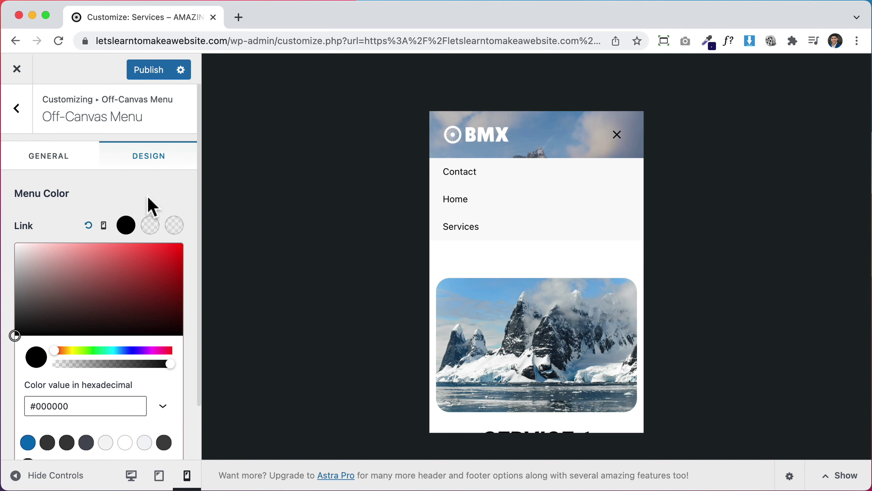
click(151, 207)
click(16, 118)
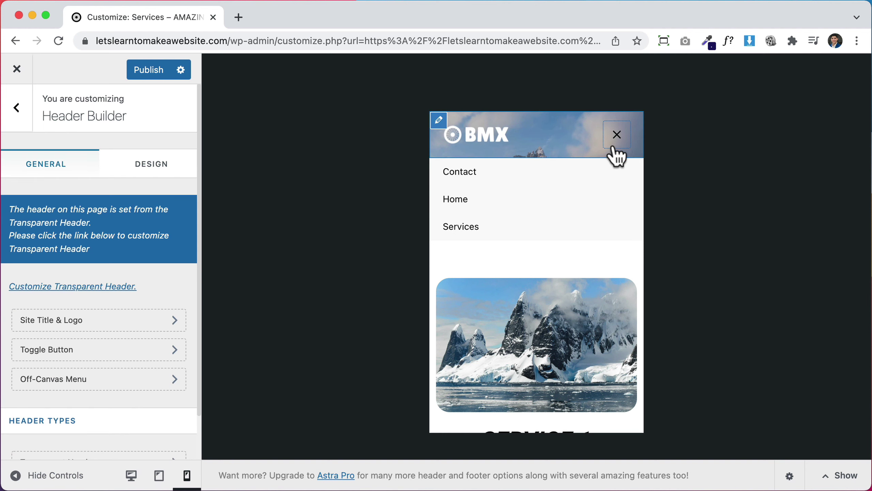
Collapse the previewed menu, try the Toggle Button's icon variants and choose the thin three-line icon
click(617, 136)
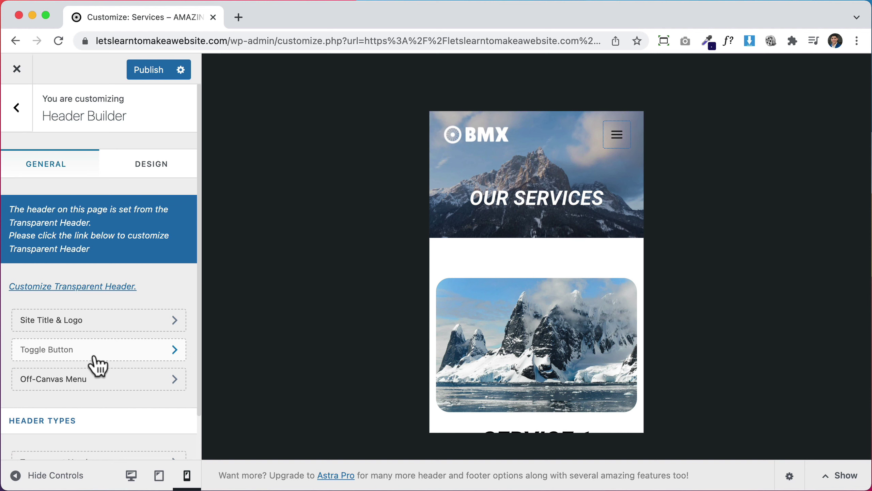
click(95, 361)
click(92, 240)
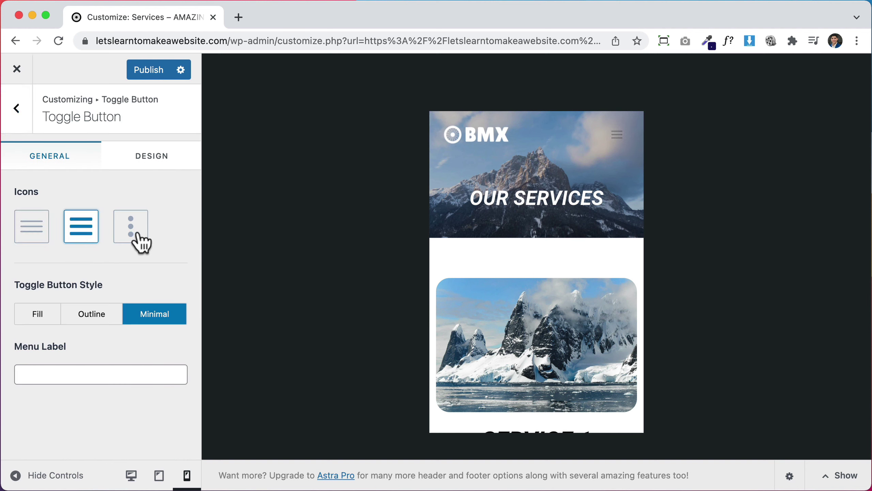
click(139, 235)
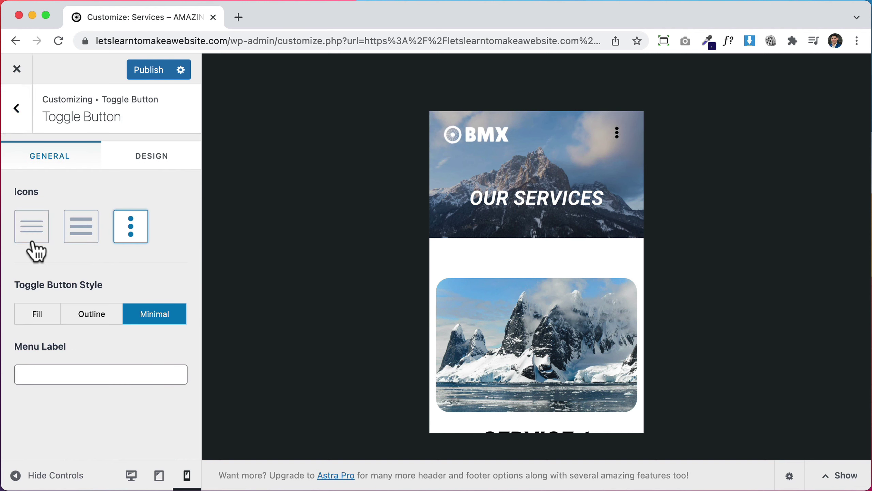
click(34, 247)
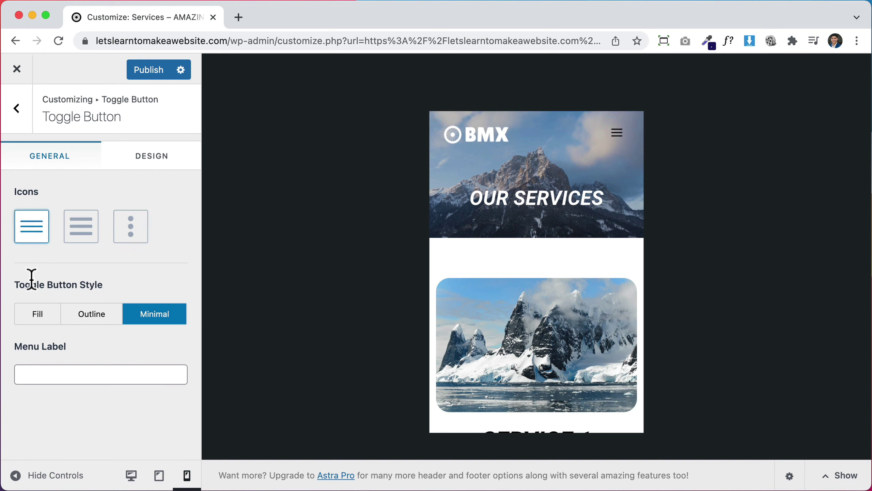
Compare the Fill, Outline and Minimal toggle button styles, choose Fill and open the button's design settings
click(37, 318)
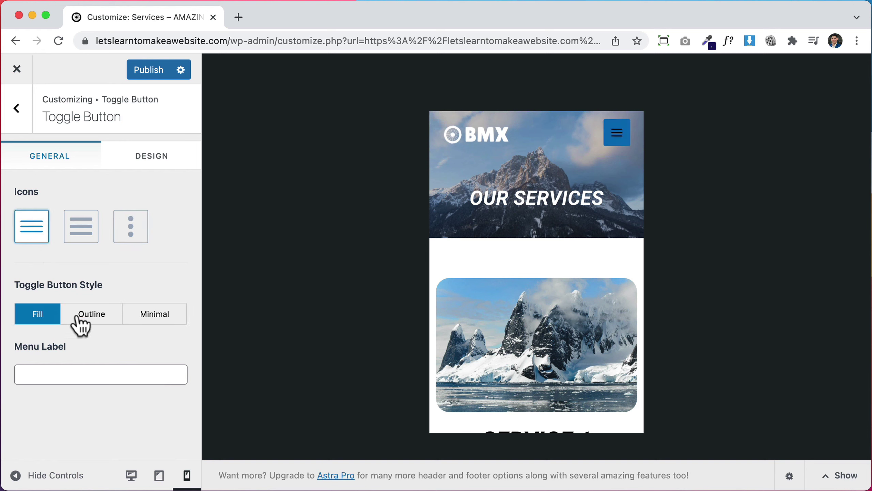
click(79, 322)
click(134, 325)
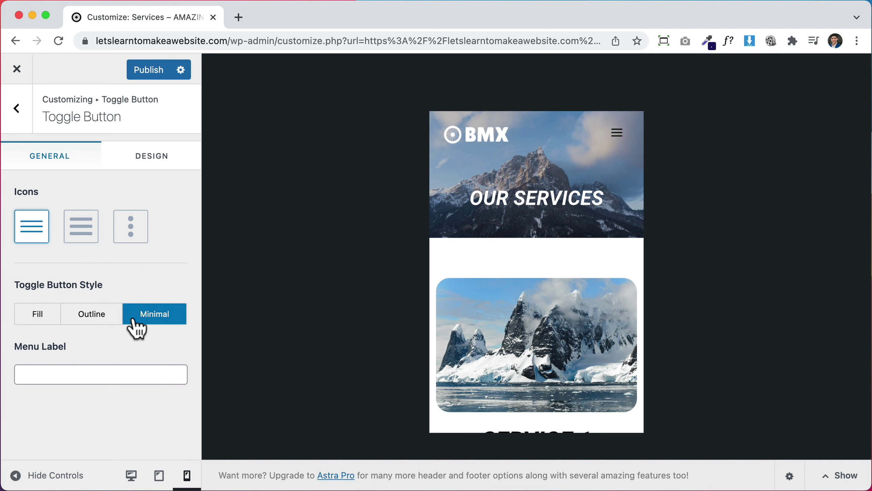
click(37, 320)
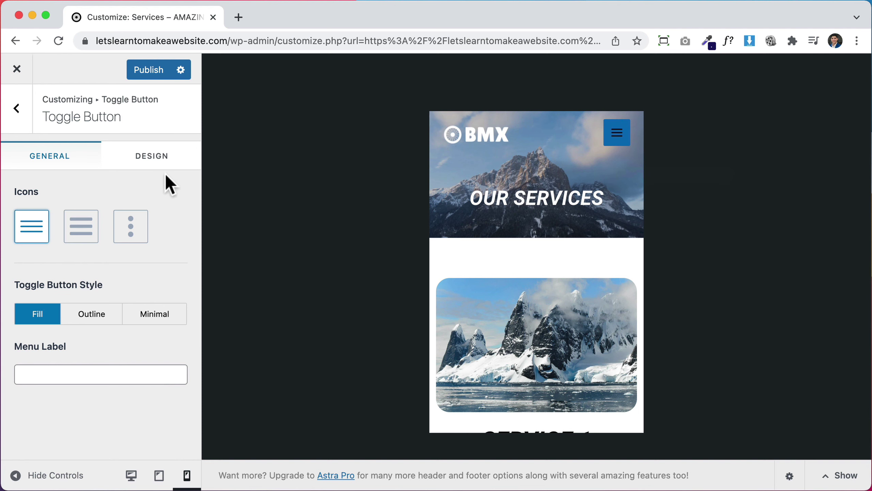
click(151, 160)
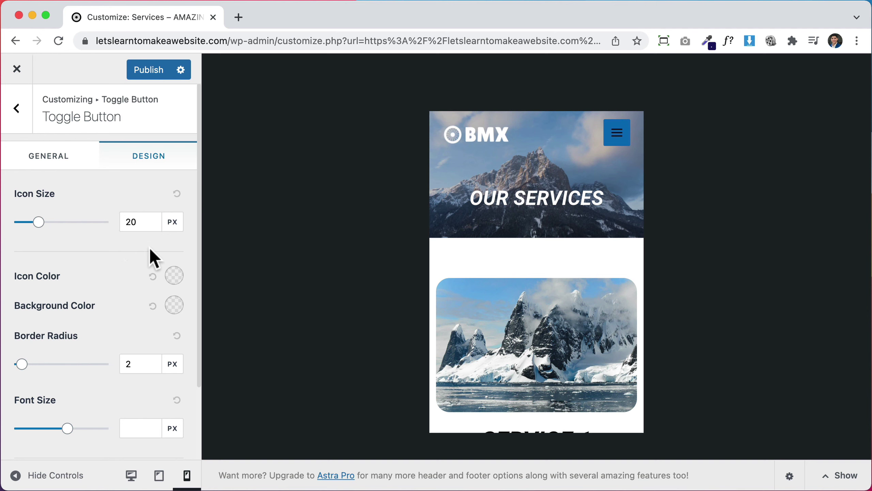
Set the mobile toggle button's background color to white and return to the Header Builder settings
click(175, 306)
drag(132, 361, 3, 326)
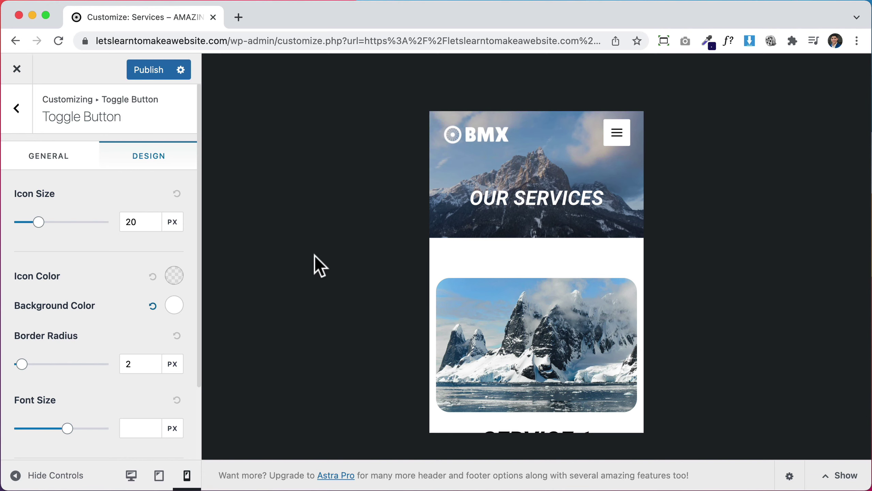
click(21, 125)
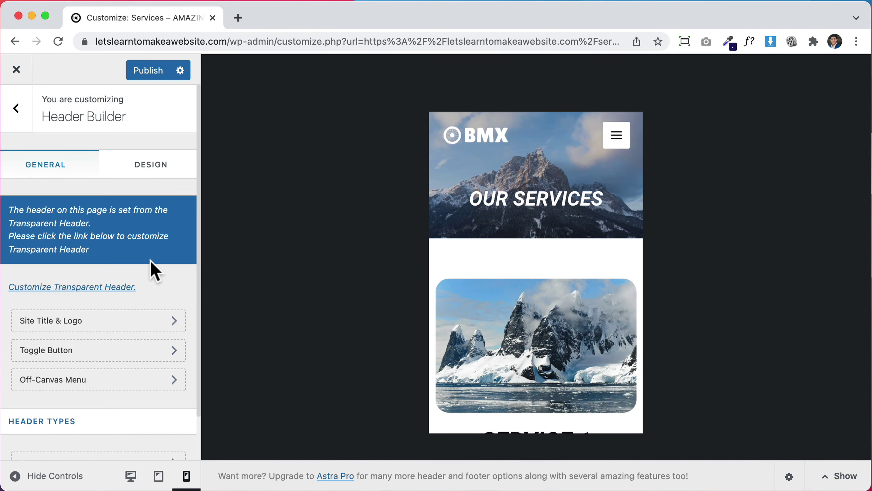
Assign the main menu to the Off-Canvas Menu location and return to the customizer's main list
click(115, 381)
click(616, 146)
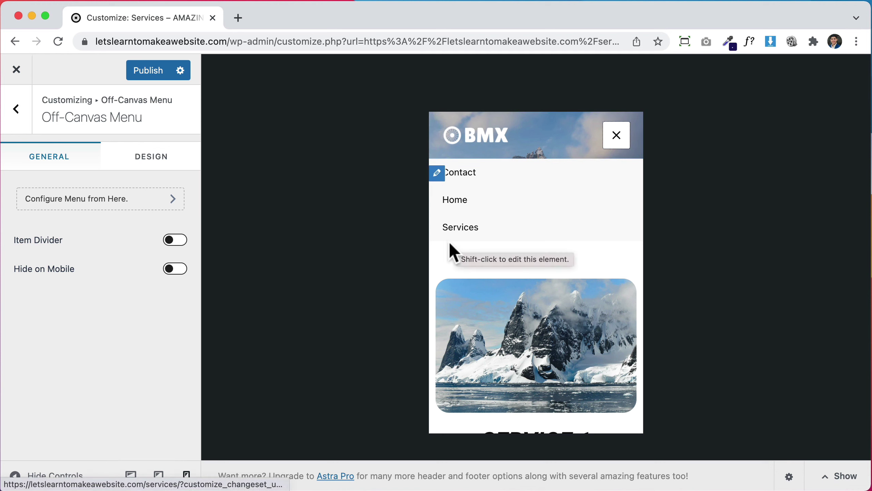
click(114, 210)
scroll(110, 201, down, 5)
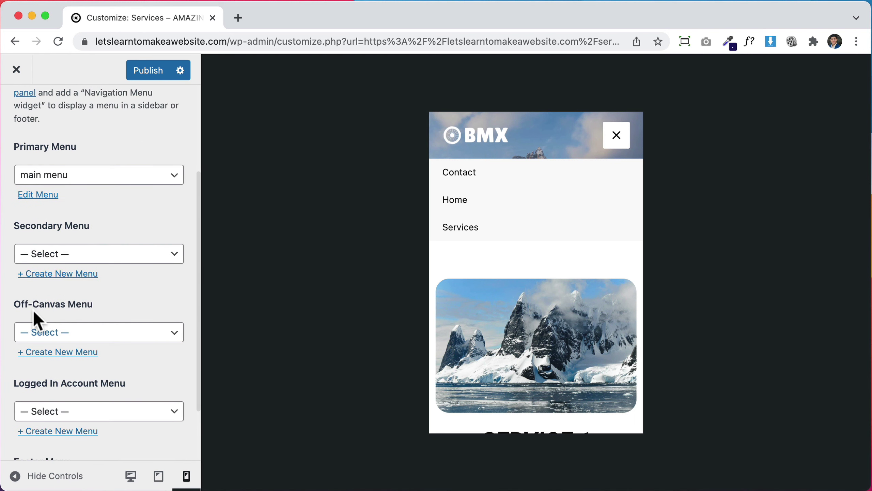
click(111, 331)
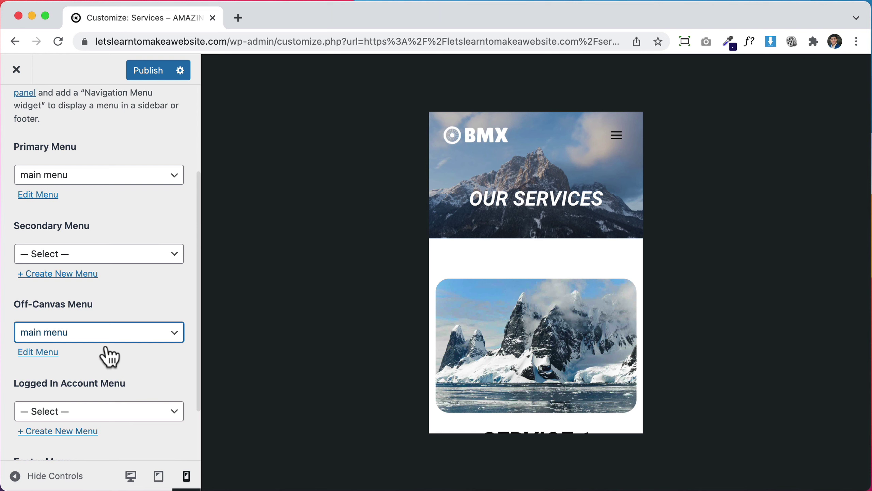
scroll(114, 326, up, 5)
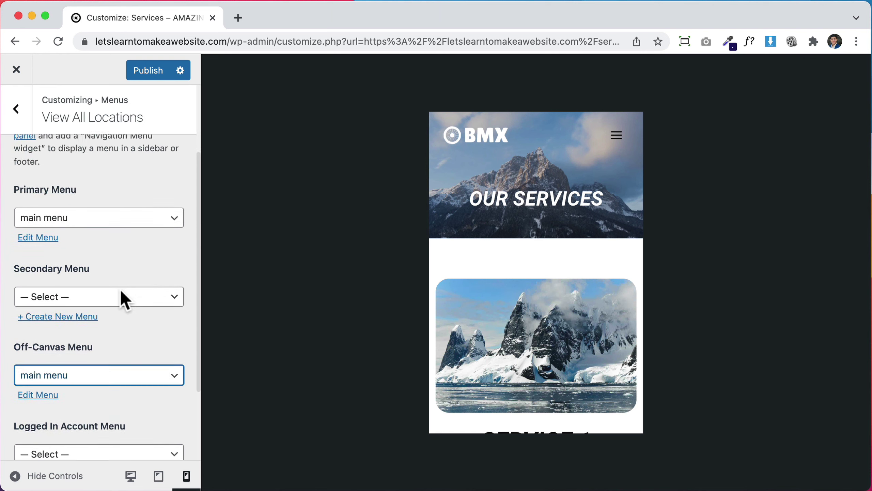
click(18, 113)
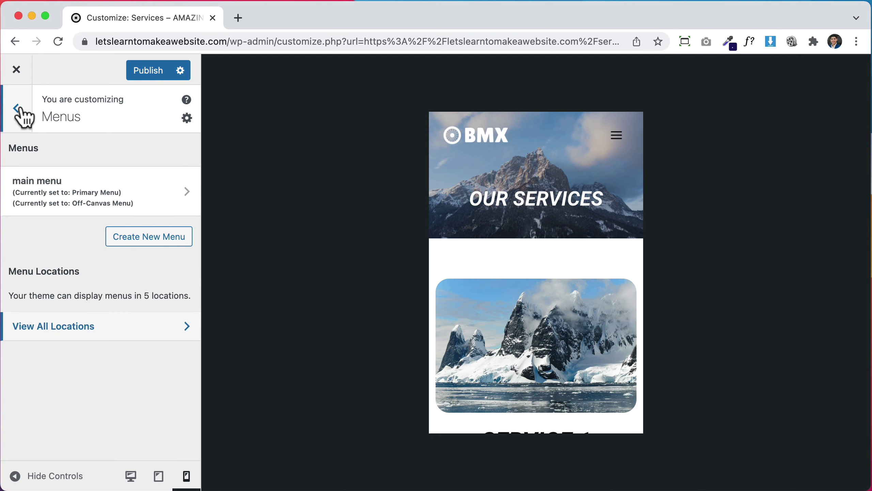
click(19, 113)
scroll(25, 132, up, 5)
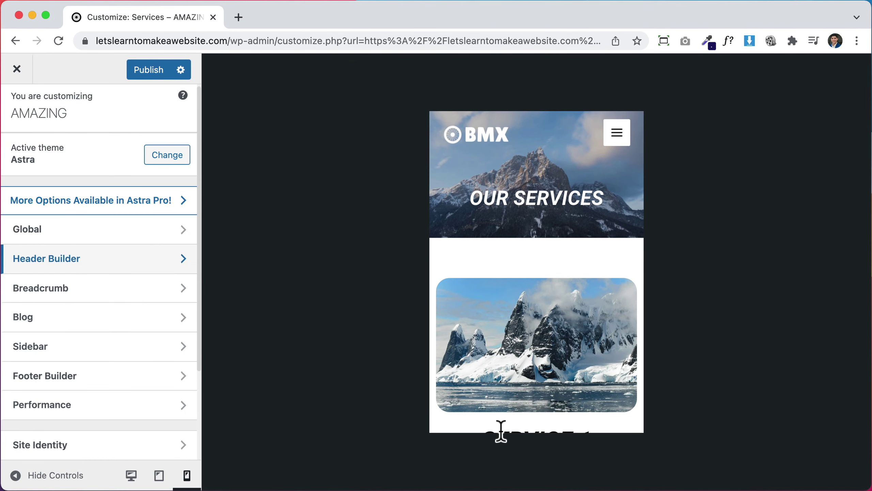
In the desktop view, replace "Powered by [theme_author]" in the footer's copyright text with "Website by iCreateYourSite.com"
click(133, 476)
scroll(397, 396, down, 10)
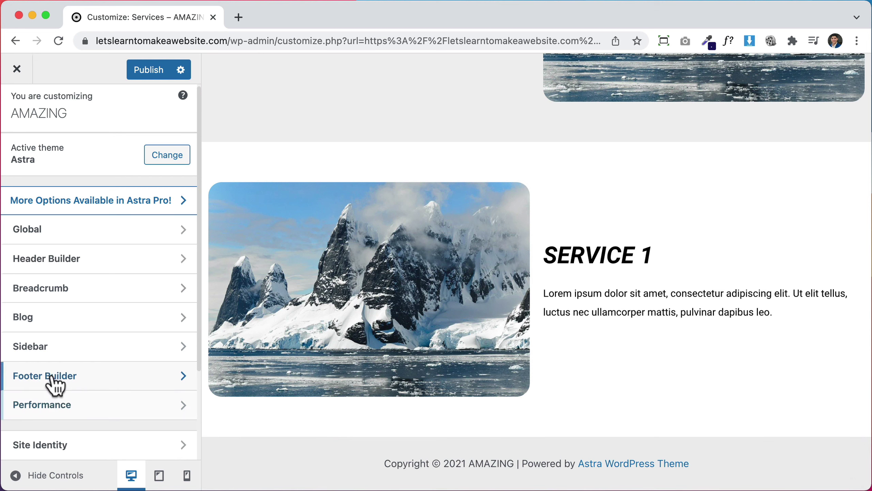
click(96, 388)
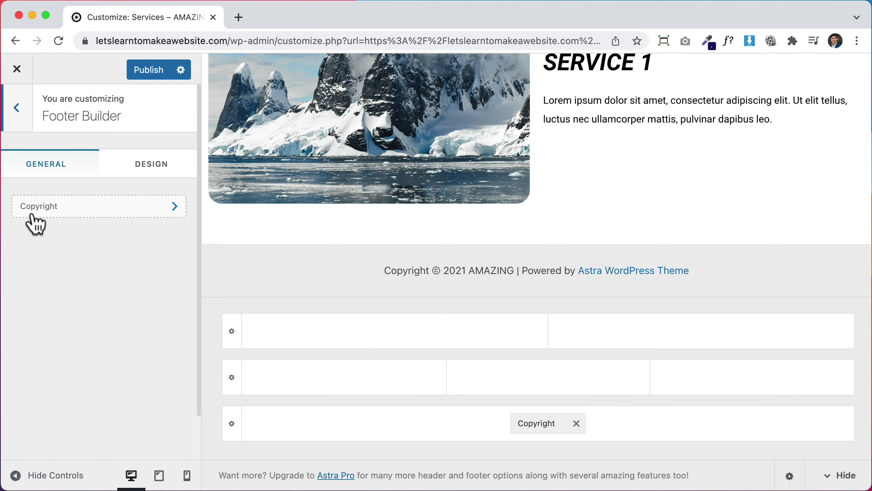
click(103, 206)
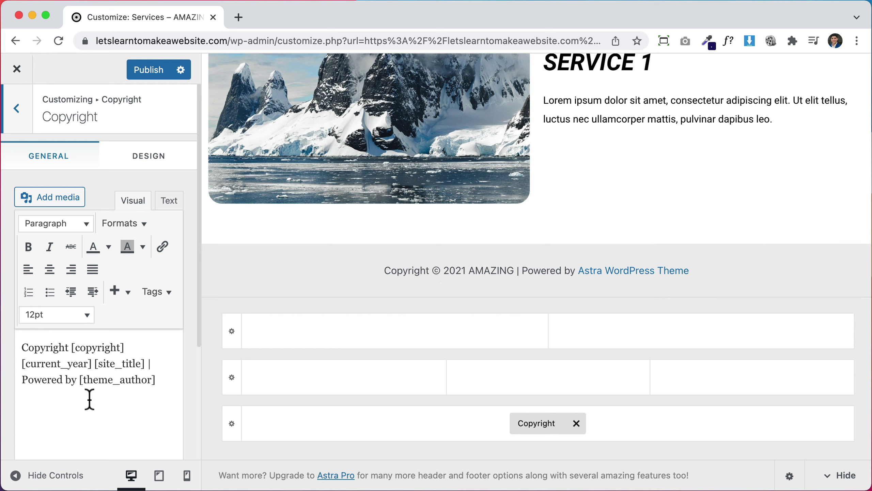
drag(160, 380, 22, 385)
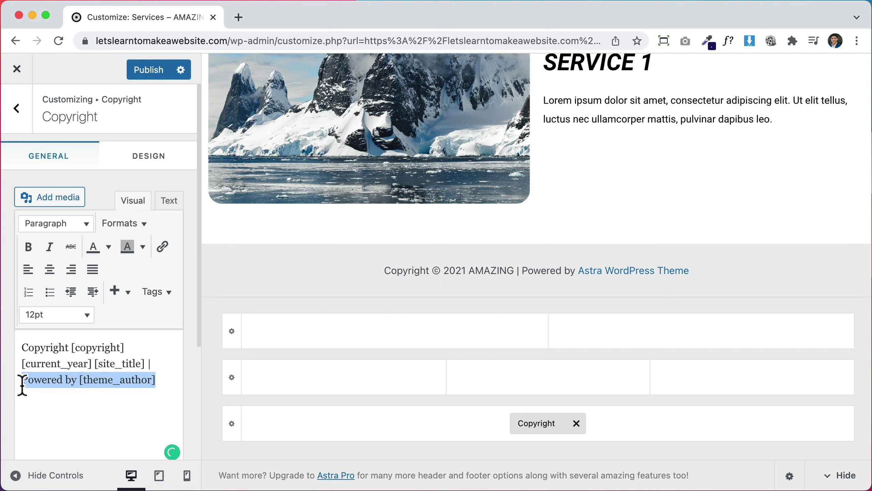
key(BackSpace)
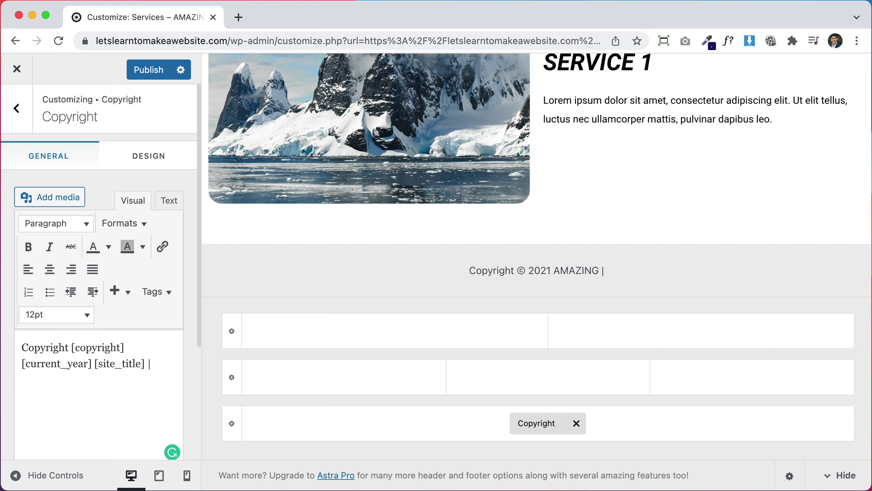
text(Website by iCreateYourSite.com)
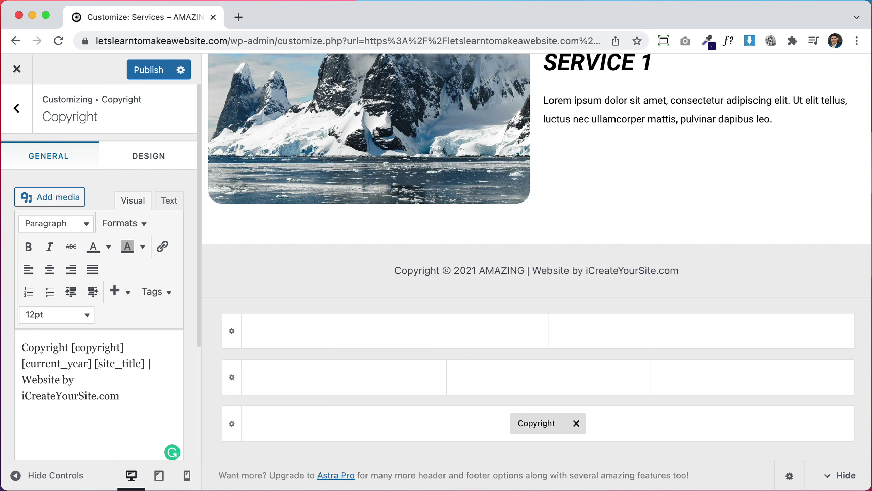
Set the footer copyright's text color to black (#000000)
click(146, 160)
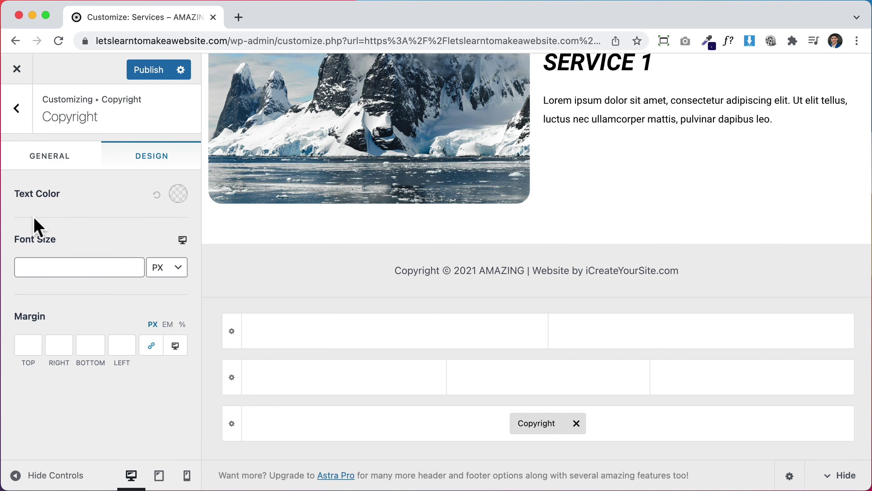
click(180, 197)
drag(152, 253, 122, 314)
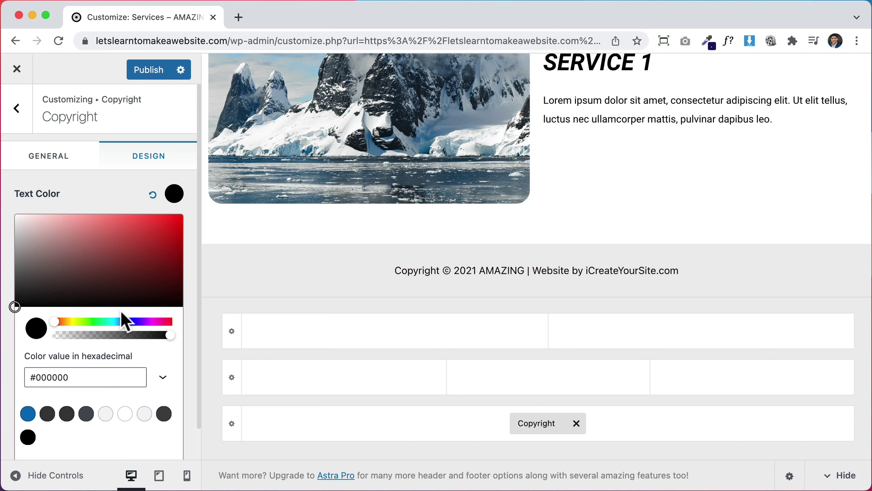
click(162, 209)
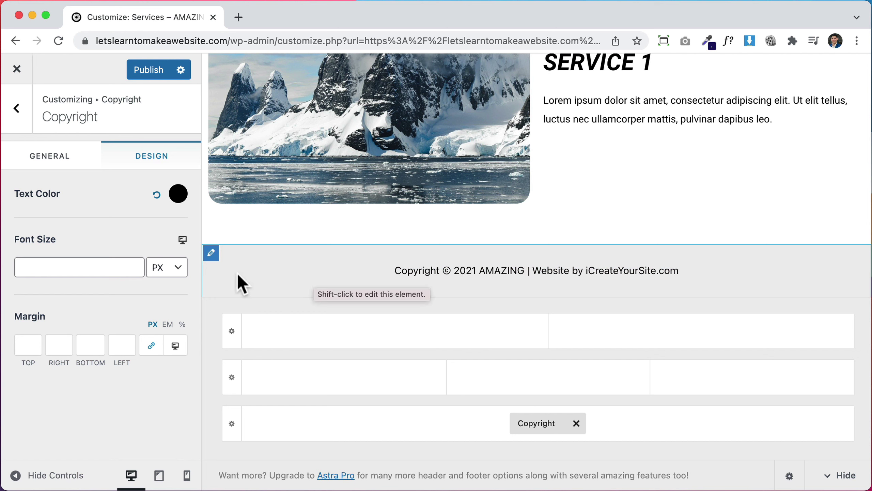
Try a red background color on the Below Footer row and return it to light grey
click(211, 254)
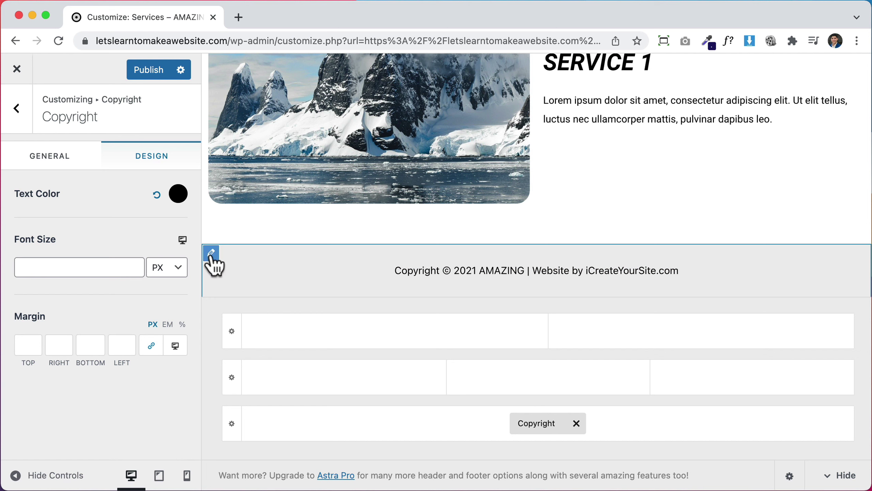
click(148, 165)
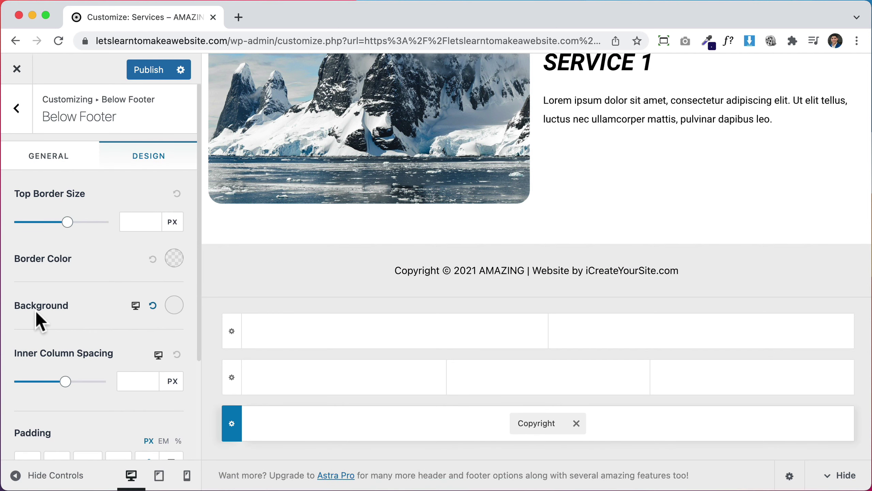
click(173, 305)
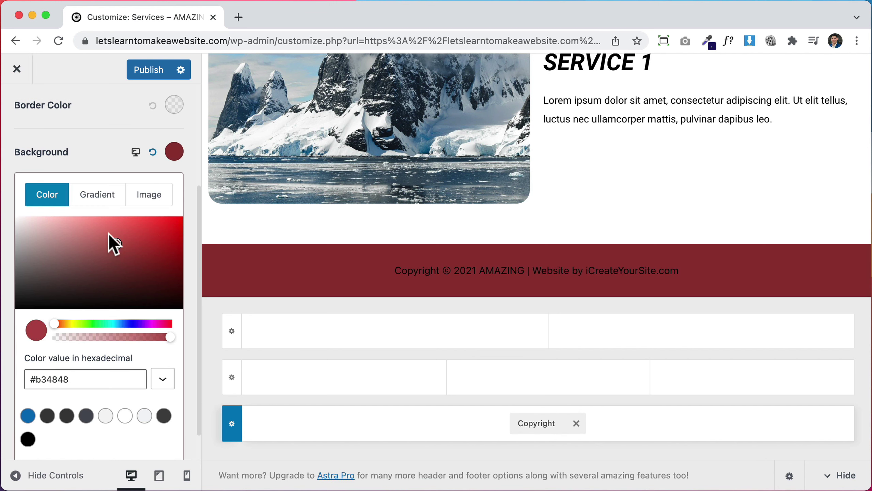
drag(110, 241, 15, 226)
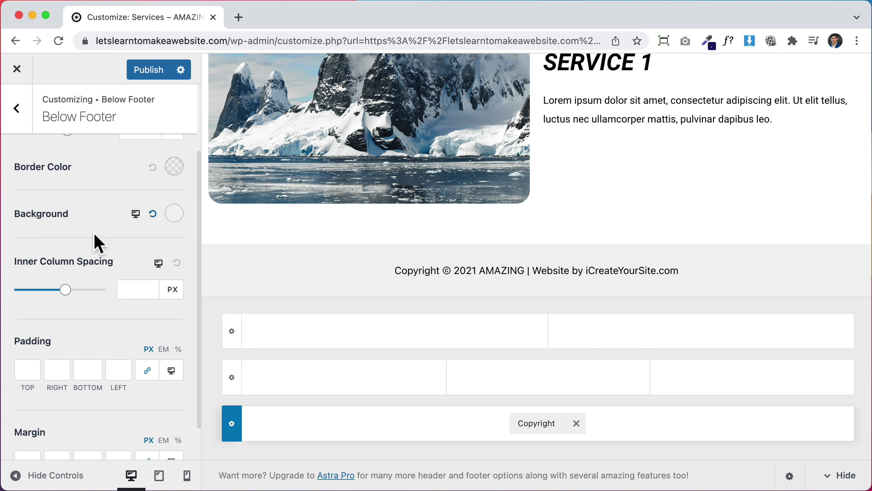
Publish the header and footer changes and close the customizer
click(151, 77)
click(23, 70)
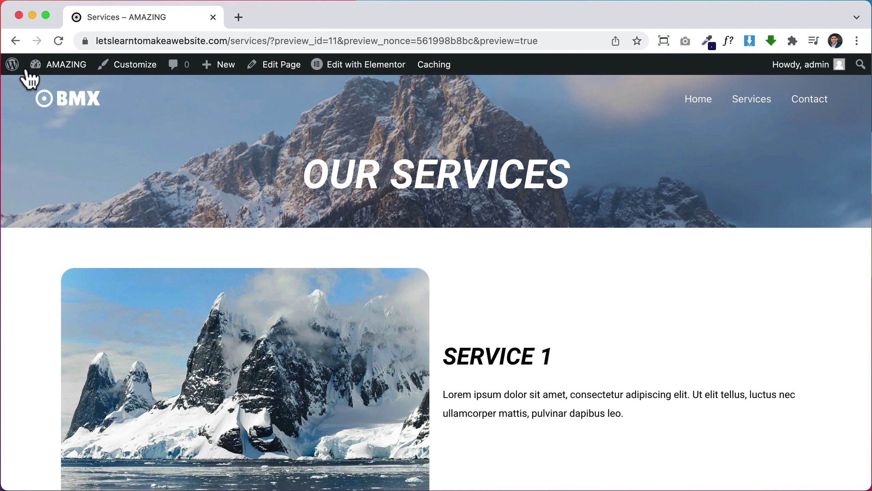
Open the live site's Home page and review its sections from the hero to the service cards
click(696, 100)
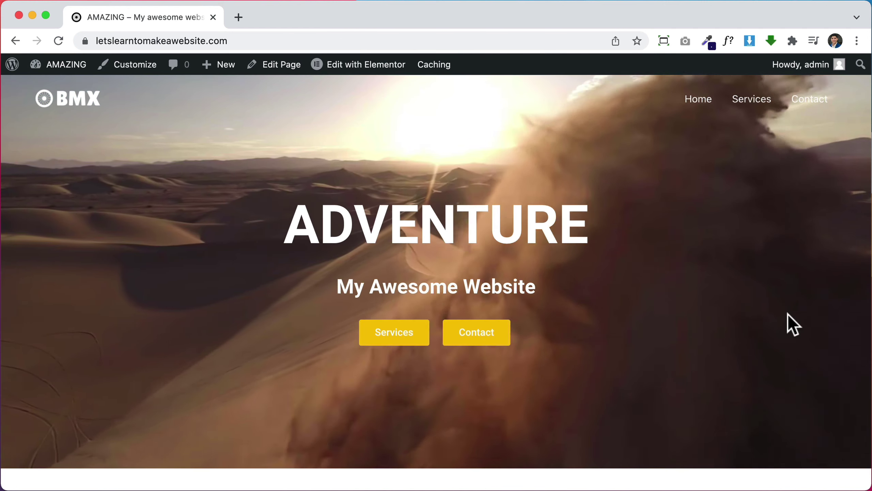
scroll(788, 313, down, 5)
scroll(789, 316, down, 10)
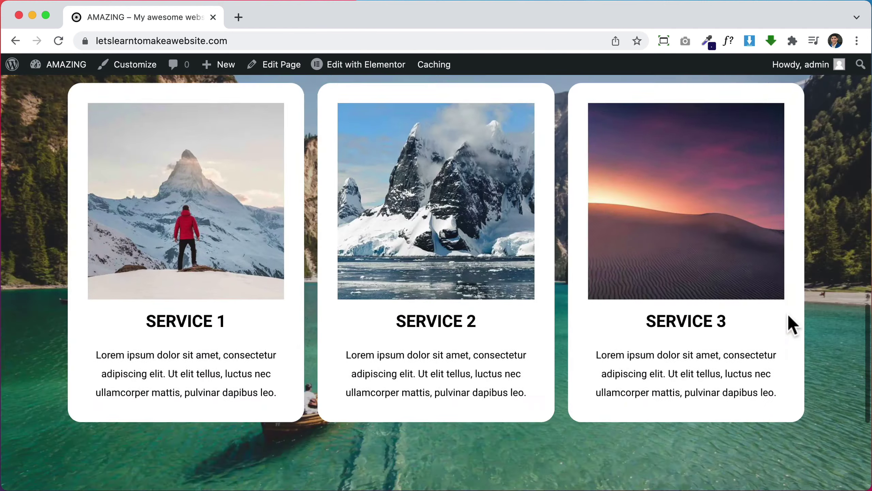
scroll(789, 316, up, 3)
scroll(788, 313, up, 10)
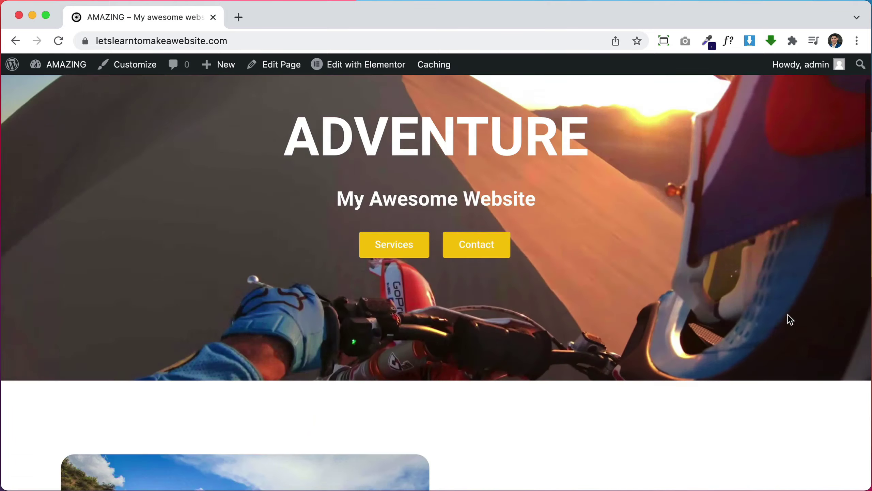